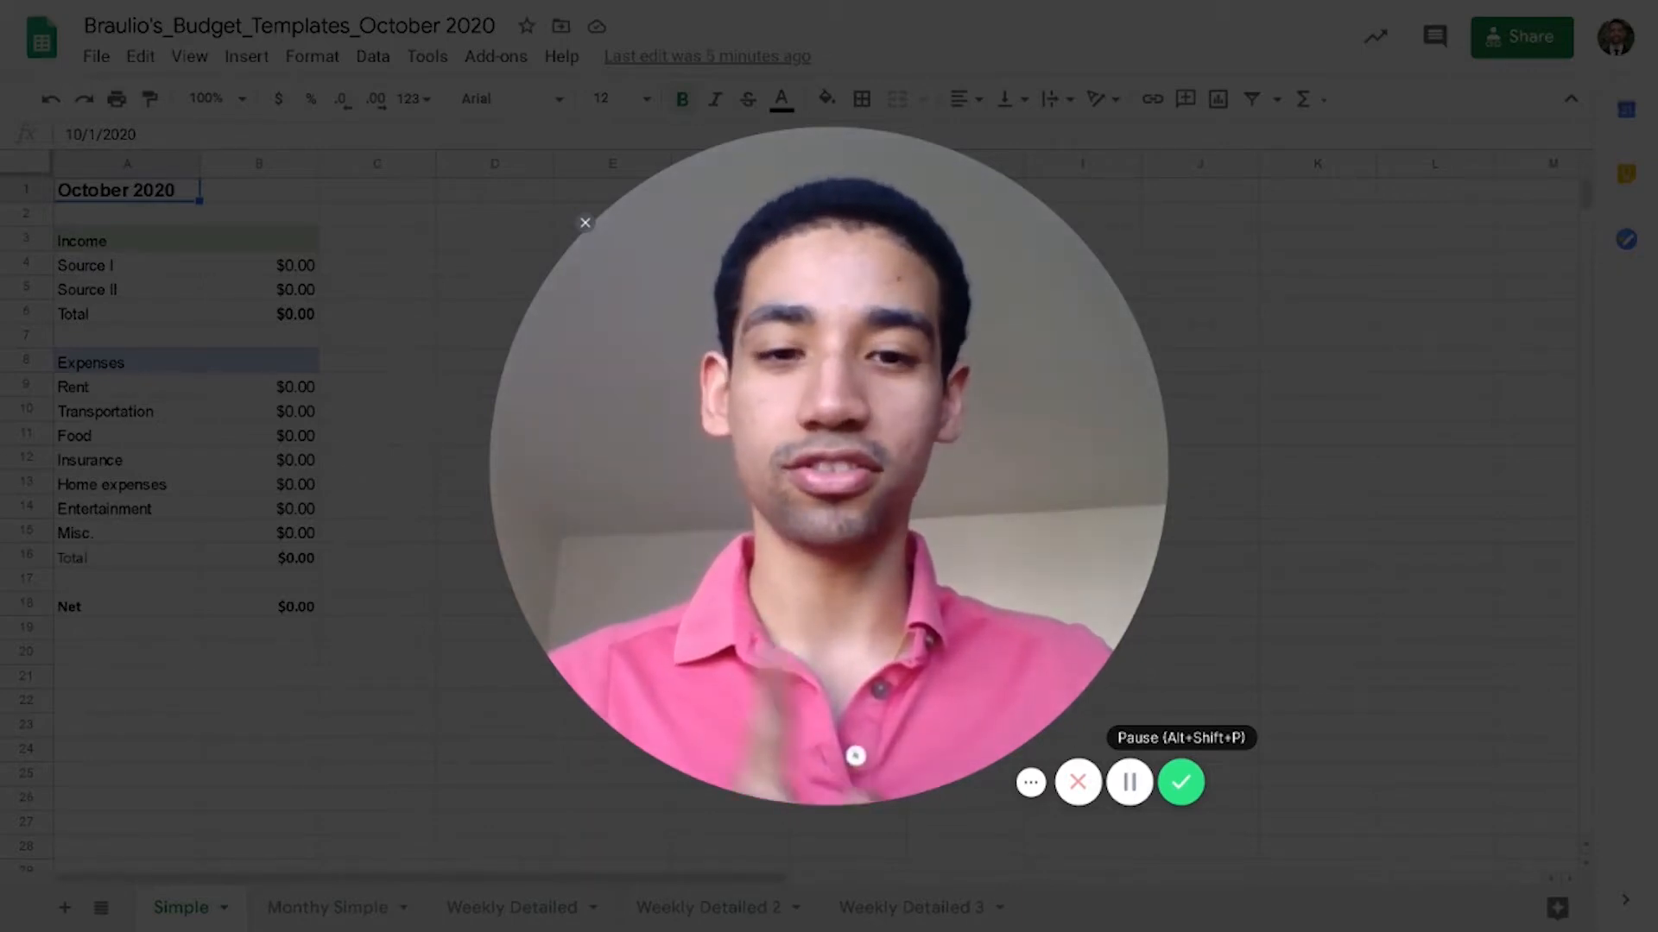
pyautogui.click(1031, 783)
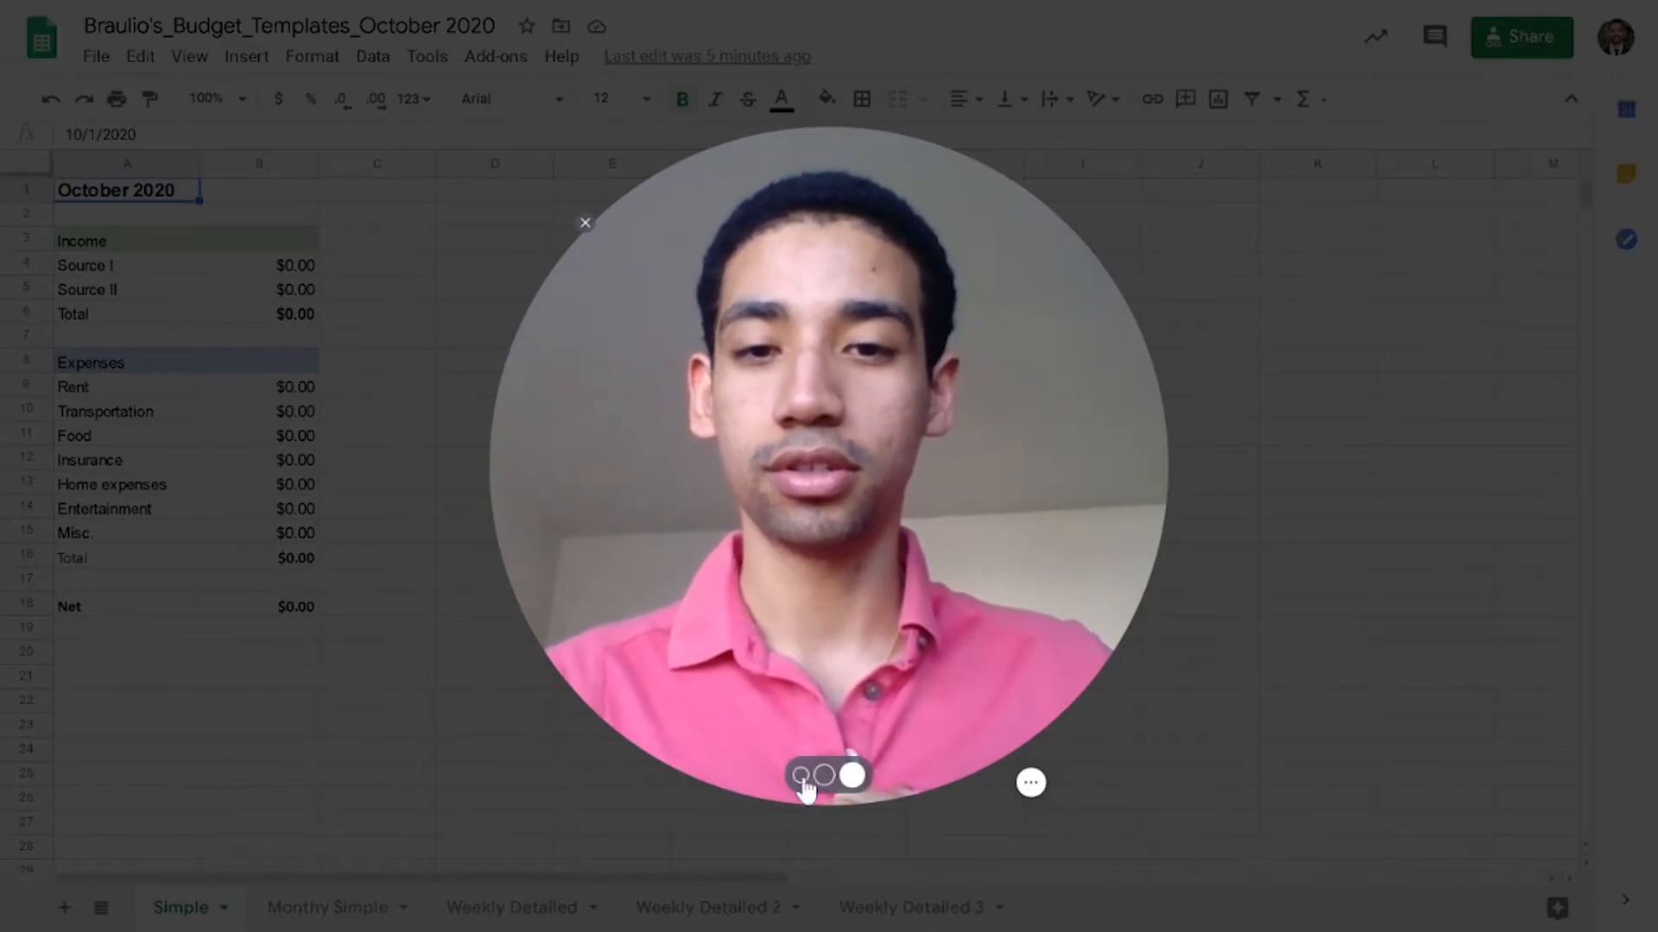
pyautogui.click(801, 776)
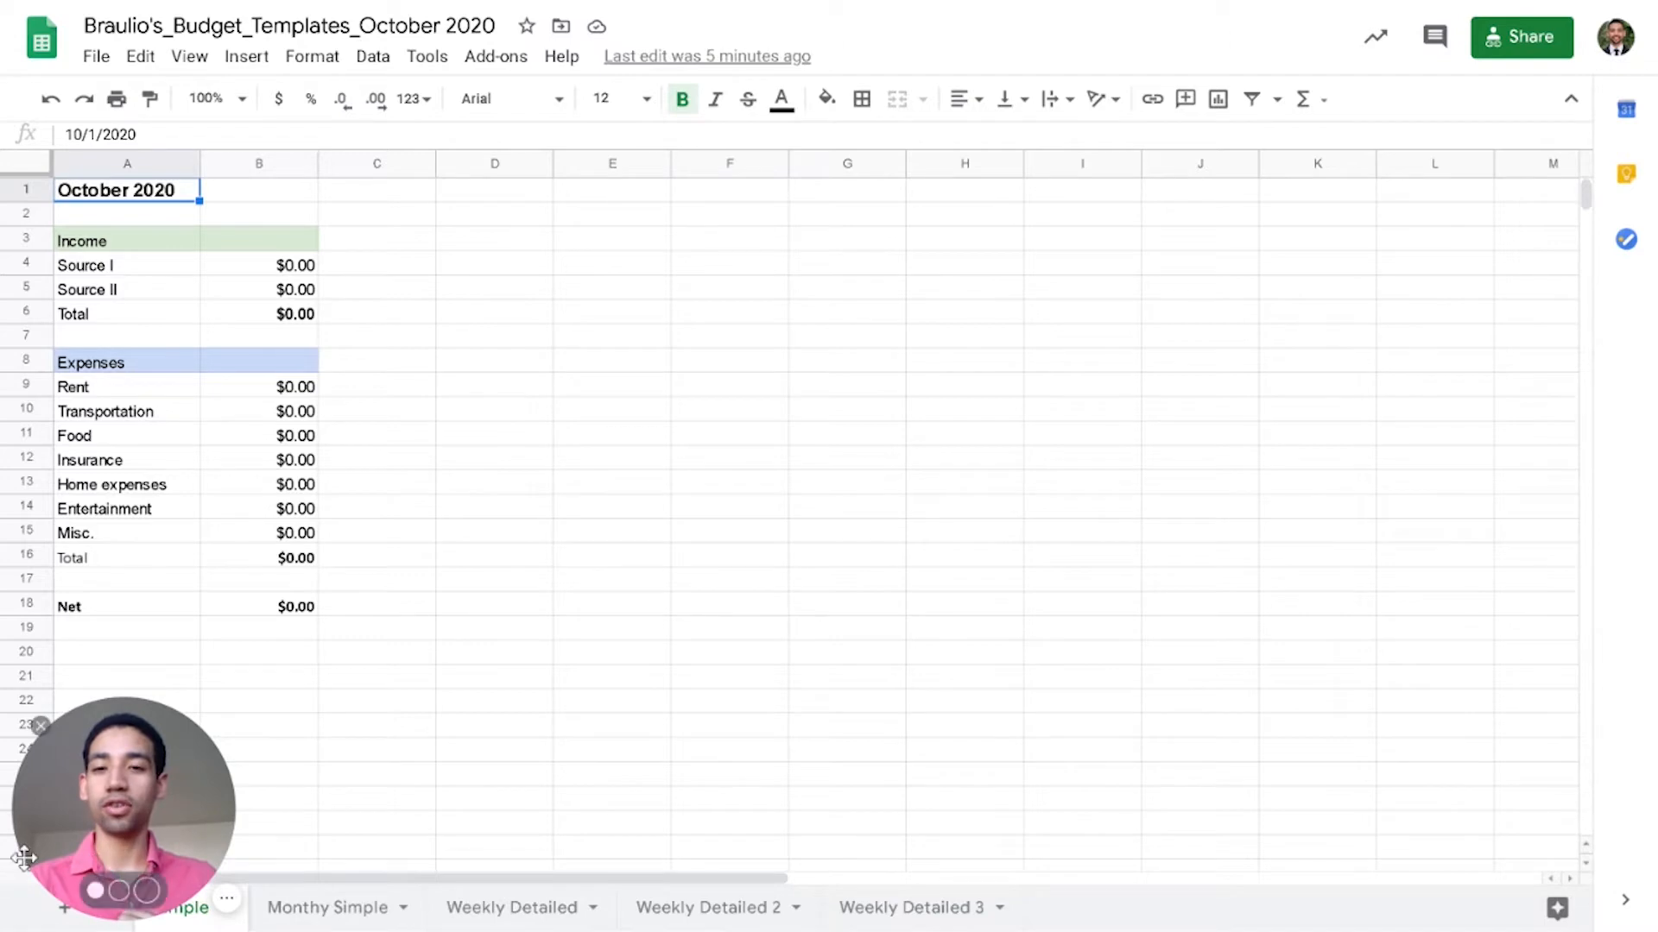
pyautogui.click(146, 892)
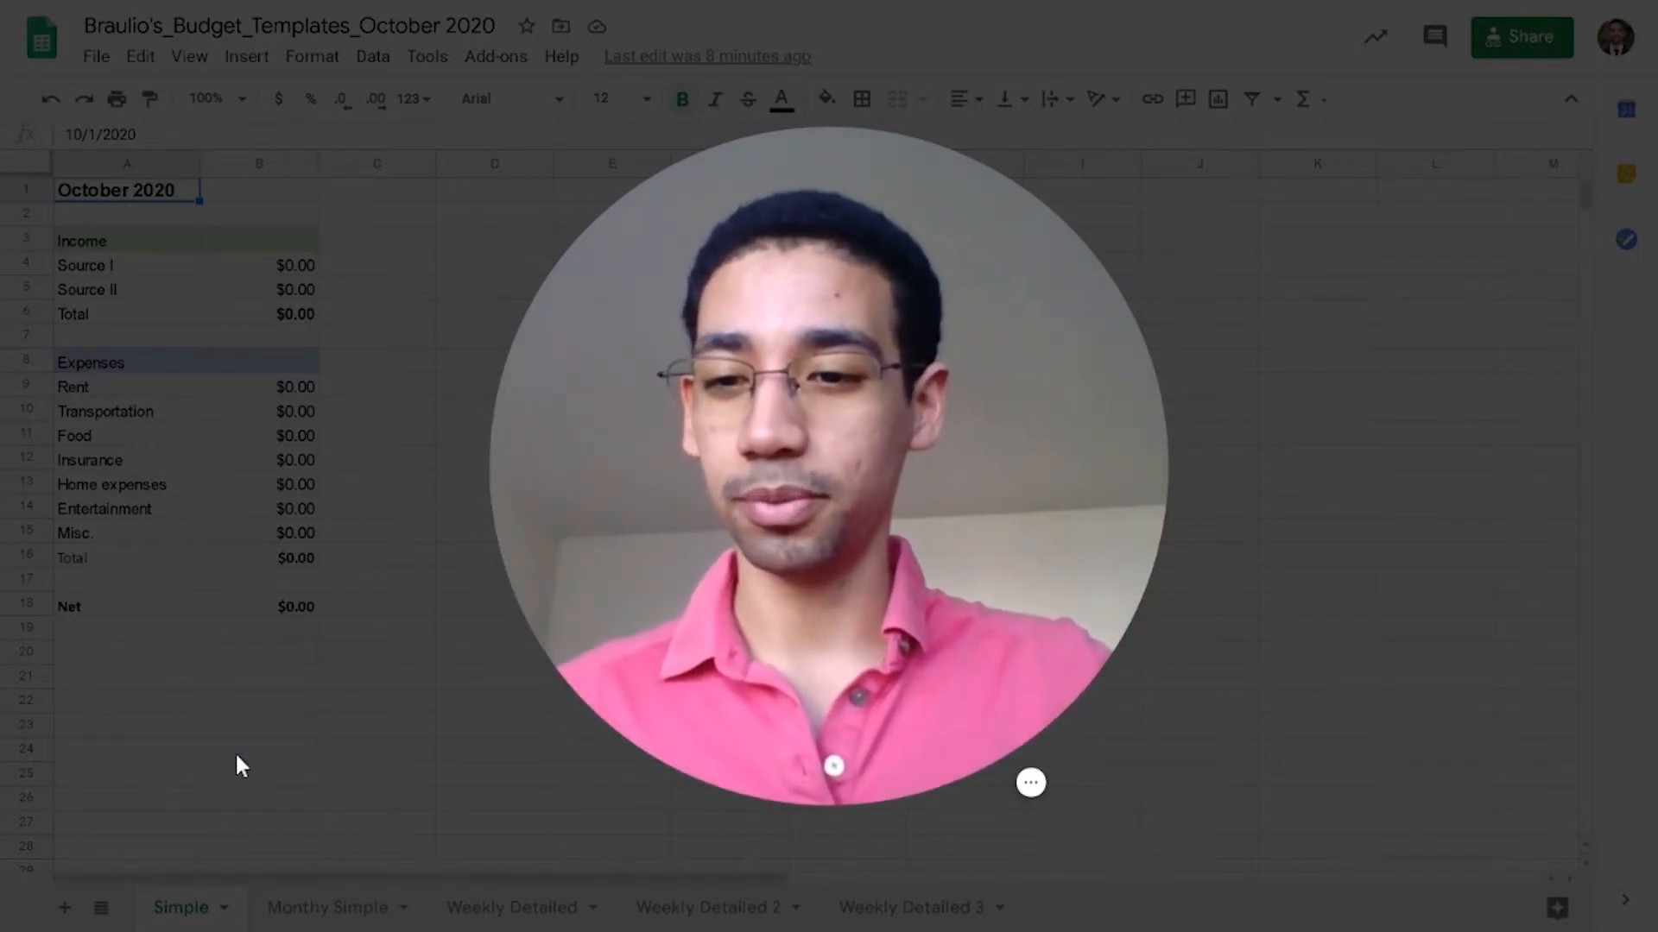
pyautogui.moveTo(992, 701)
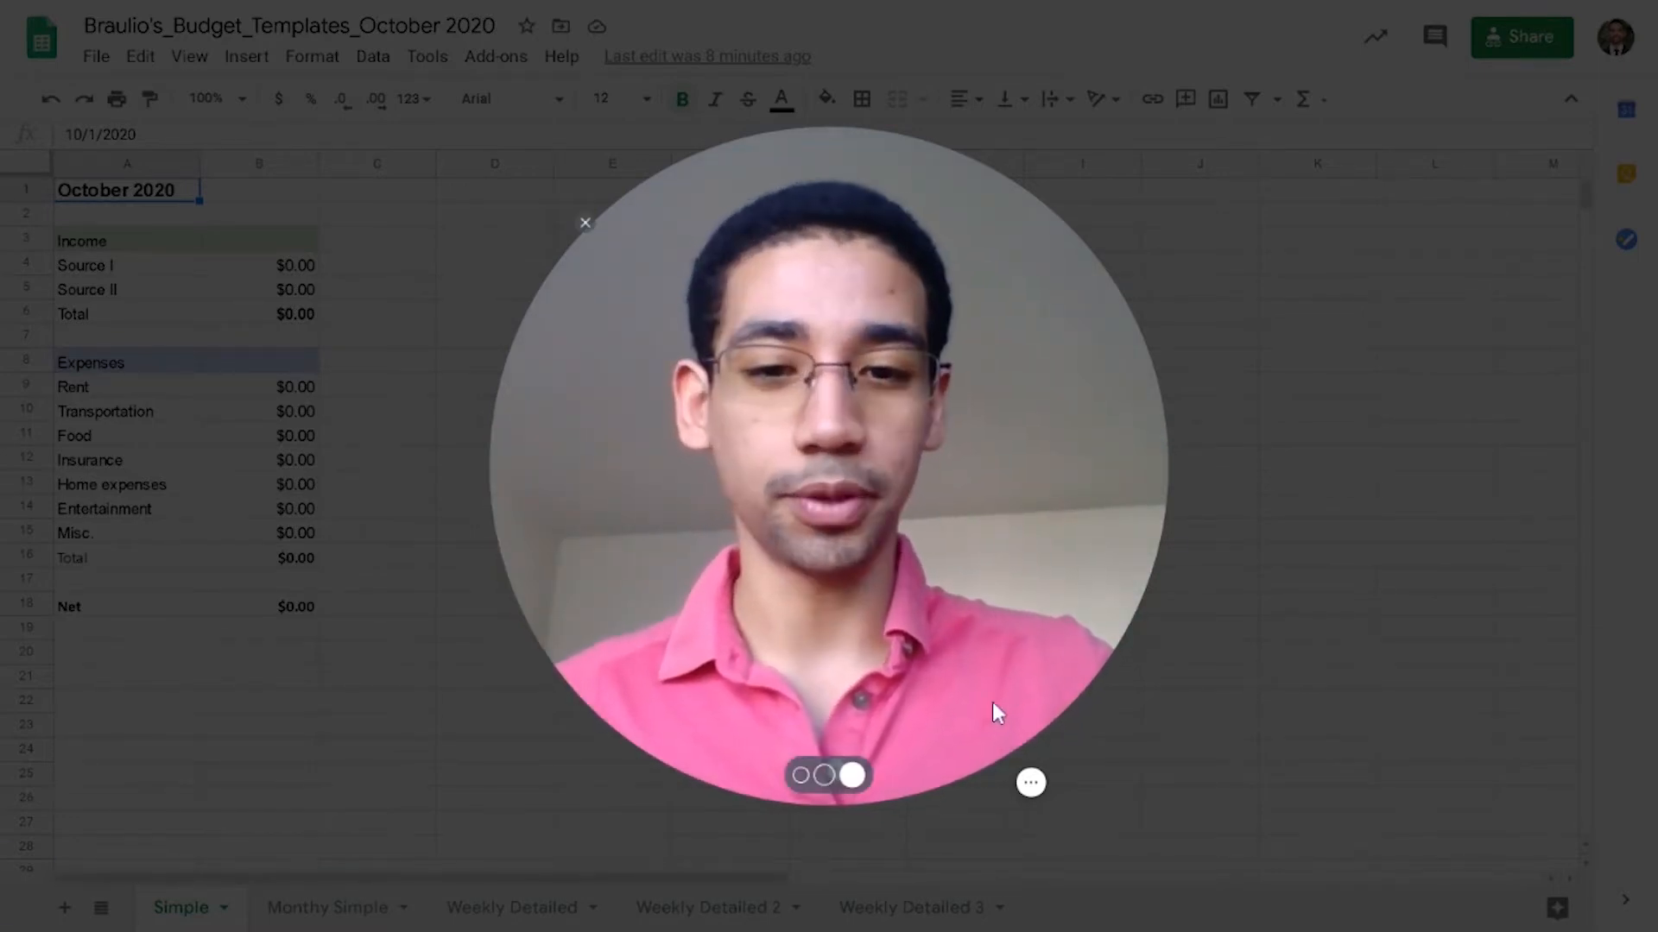
pyautogui.click(803, 776)
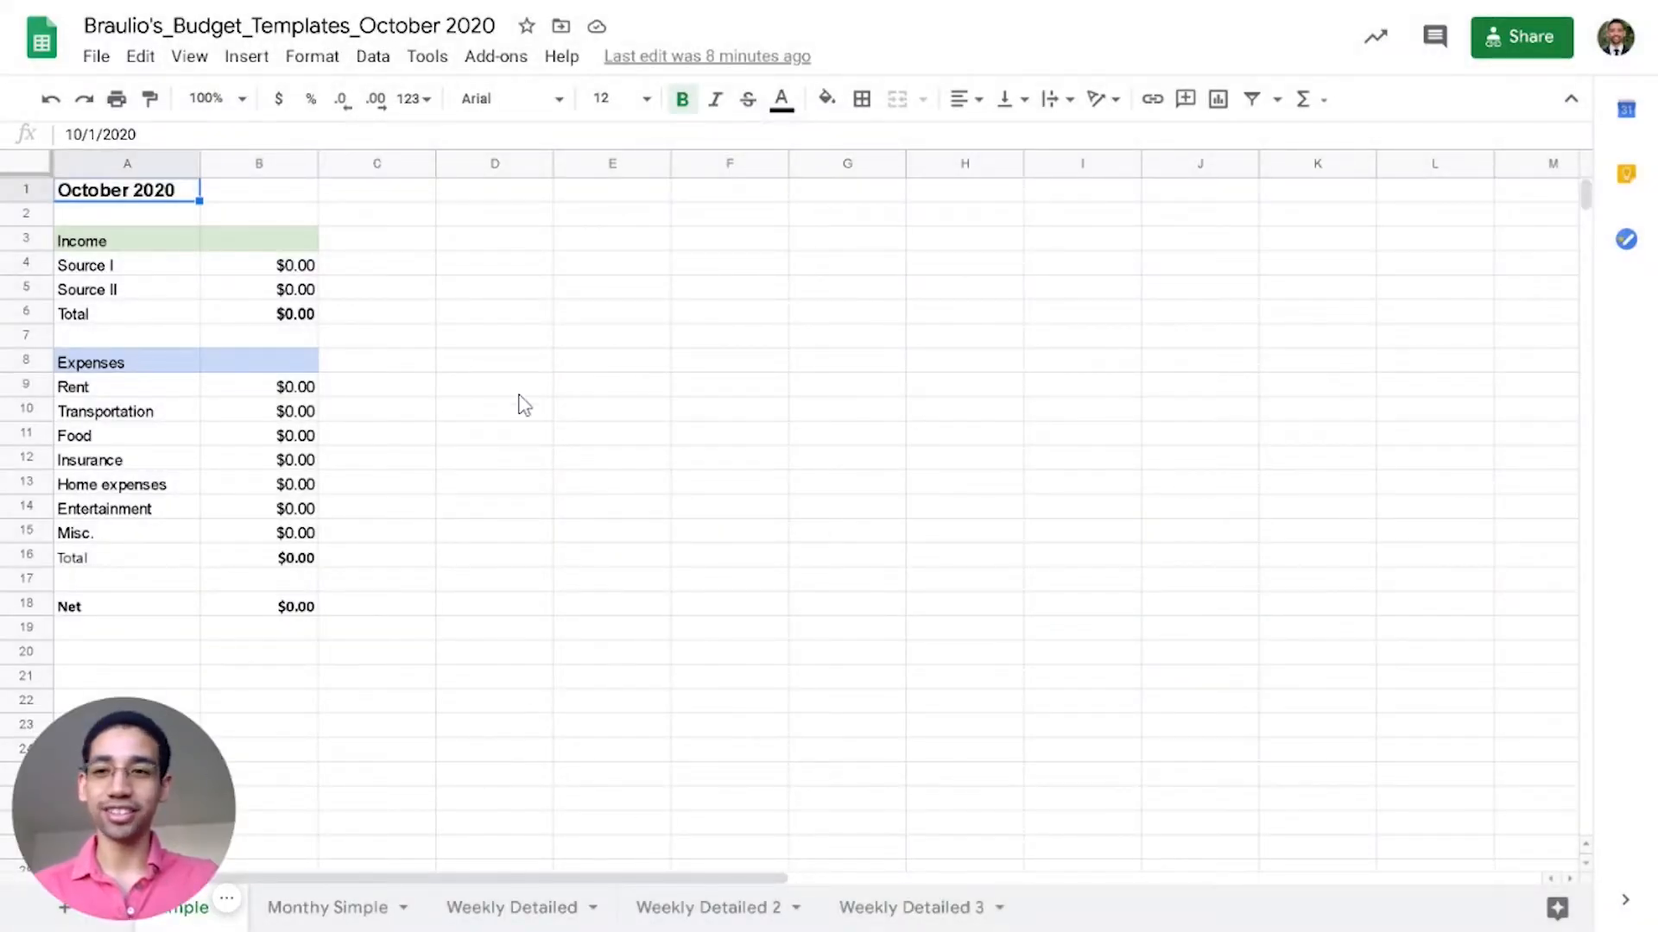
pyautogui.moveTo(214, 781); pyautogui.dragTo(1599, 775)
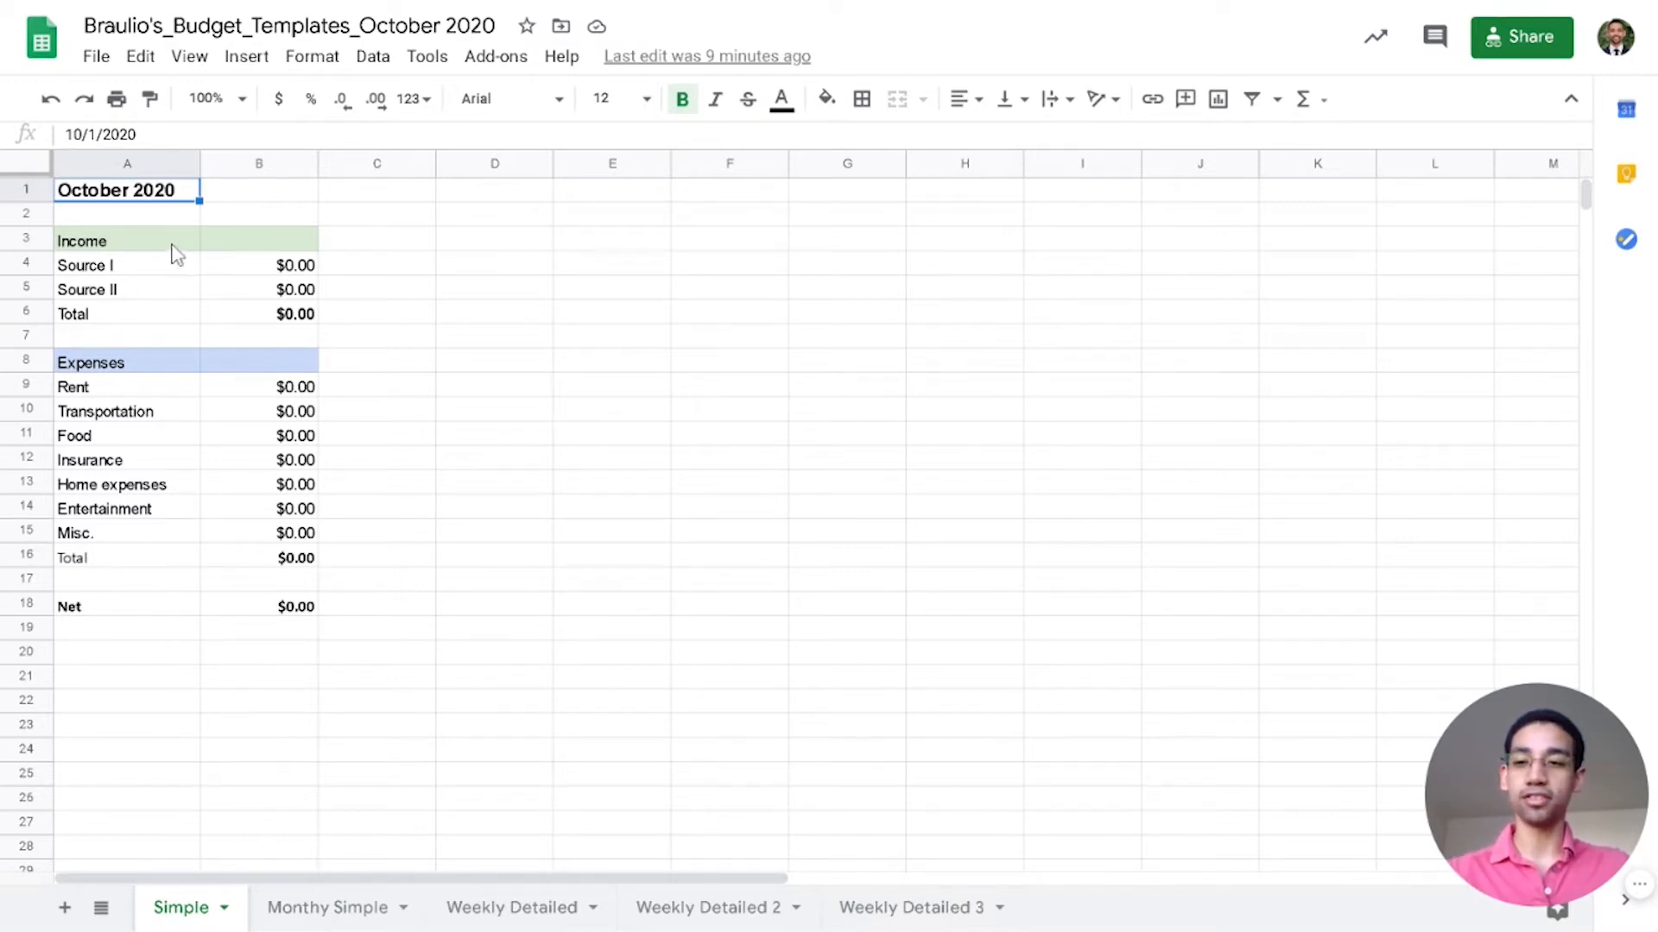
# Step: Review the Income block, the Expenses block and the Net formula on the Simple sheet
pyautogui.moveTo(132, 240); pyautogui.dragTo(267, 319)
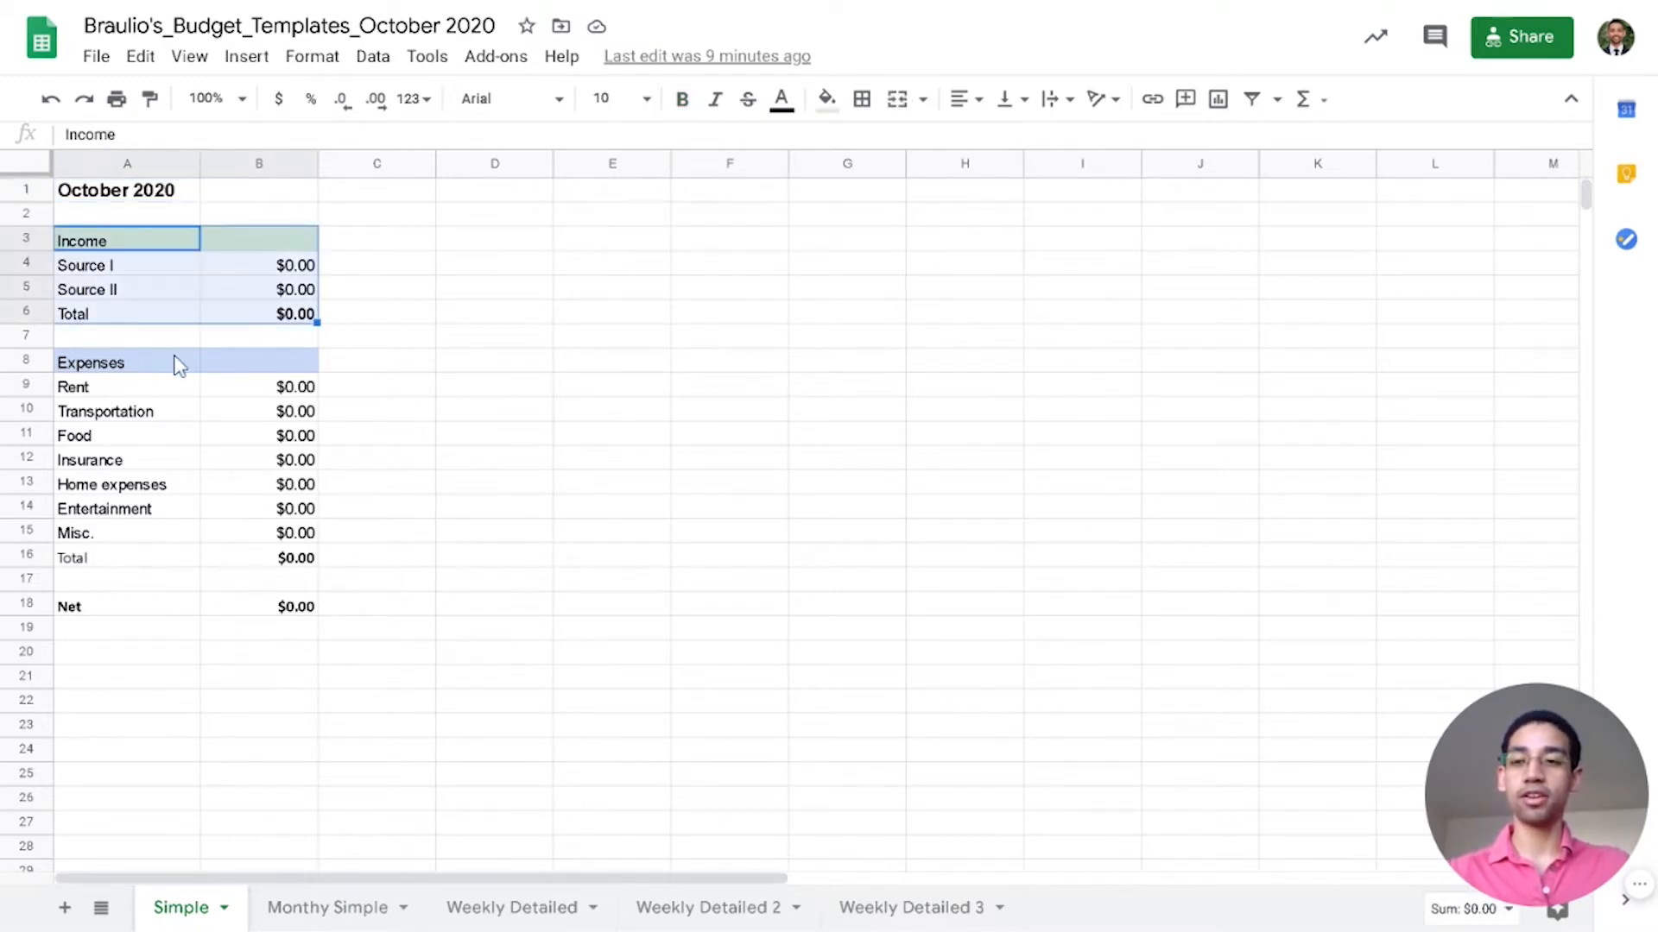
pyautogui.moveTo(145, 363); pyautogui.dragTo(296, 570)
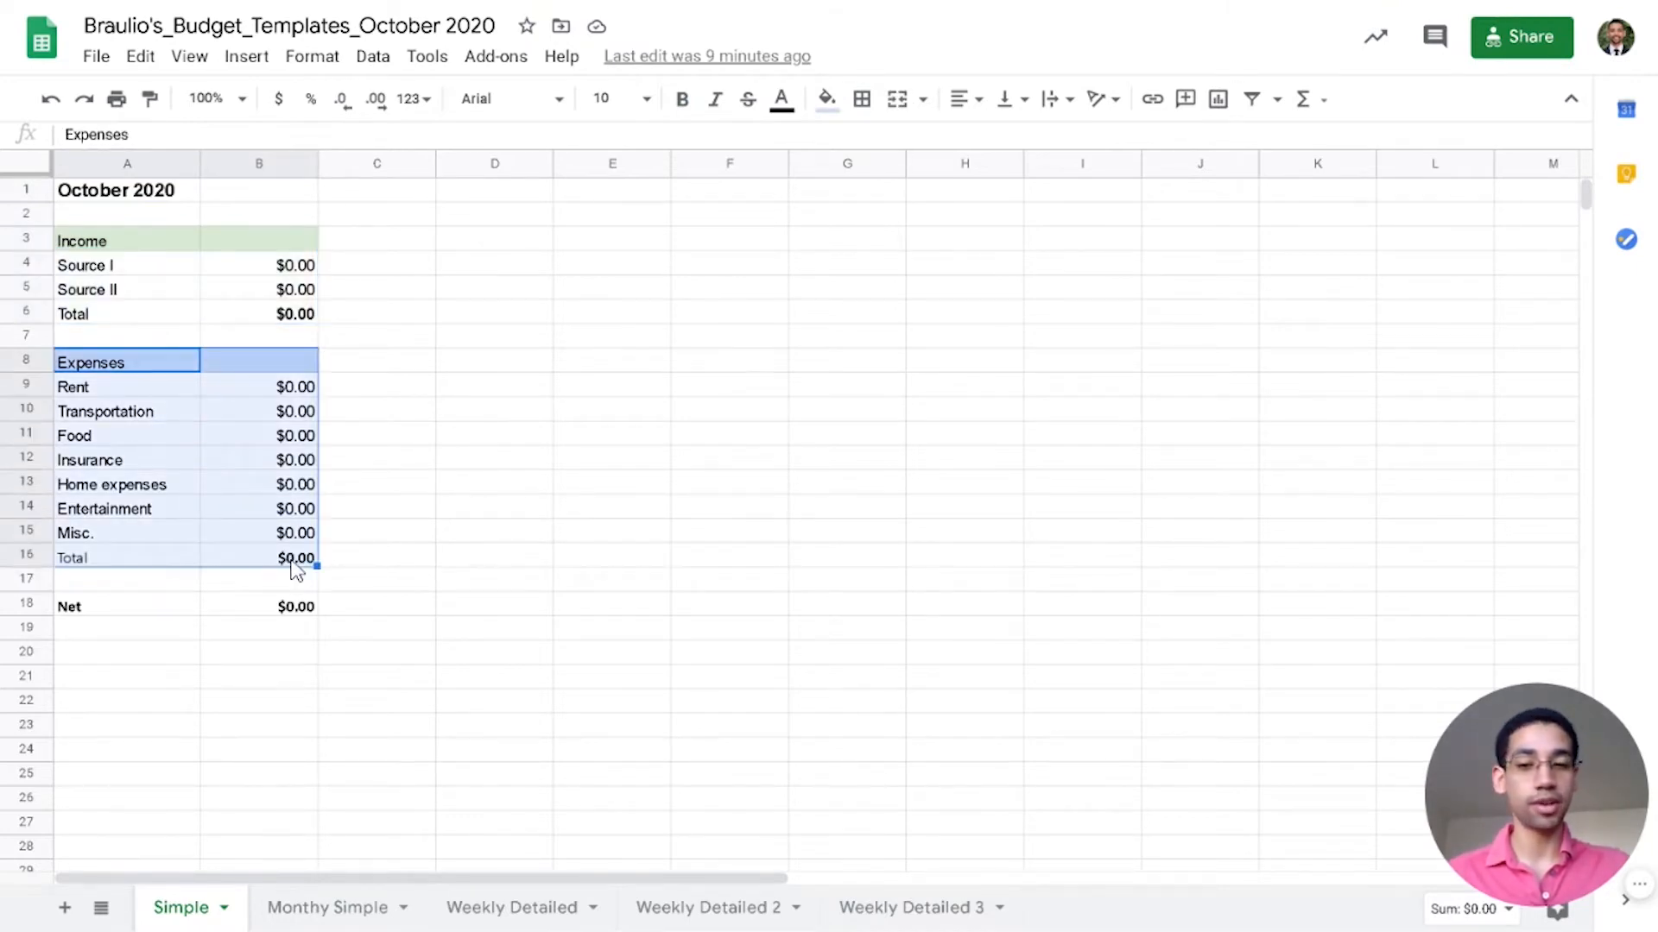
pyautogui.click(288, 607)
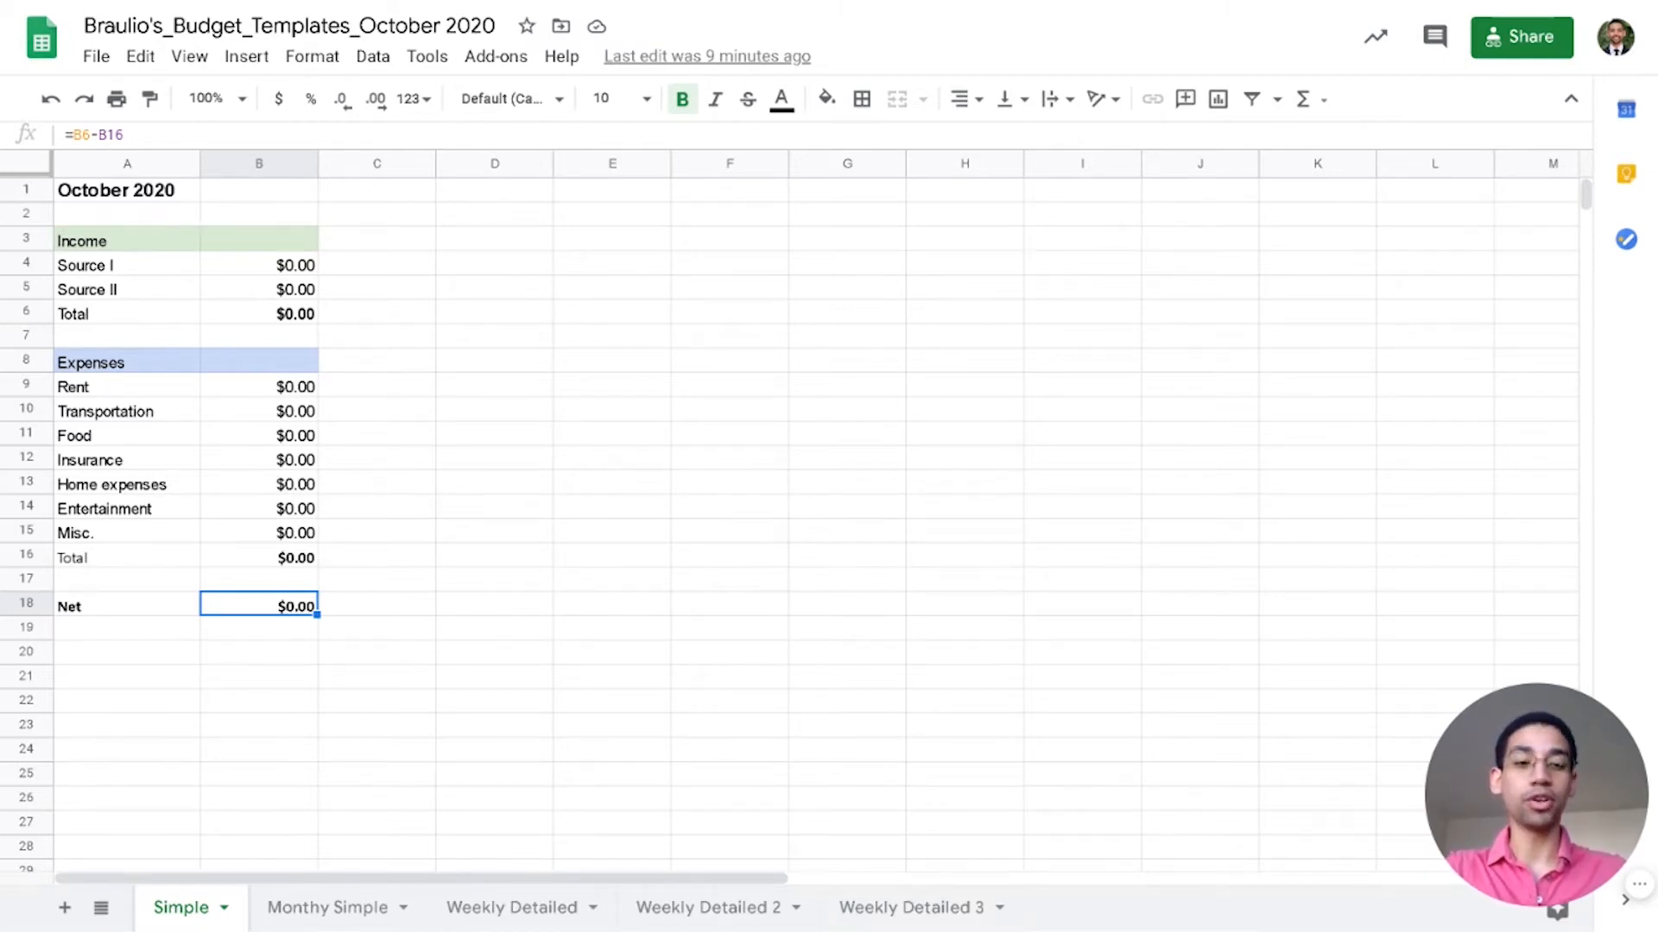
# Step: Look through the Monthy Simple sheet from income to total expenses and compare it with the Simple sheet
pyautogui.click(304, 917)
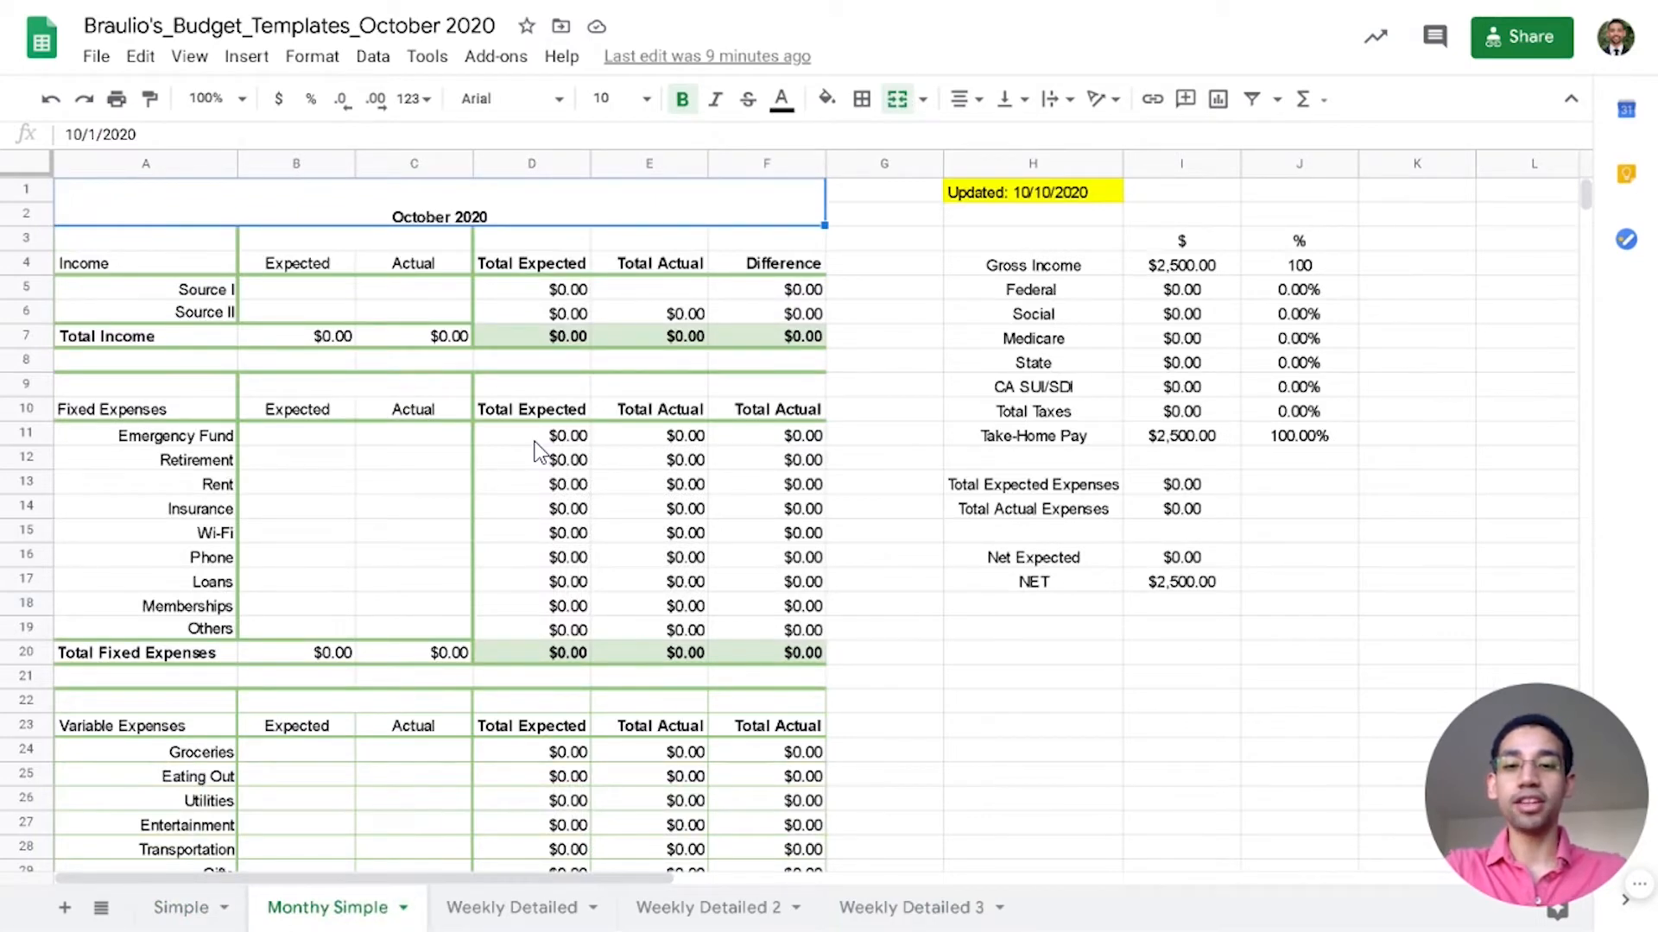
pyautogui.scroll(-7, 540, 451)
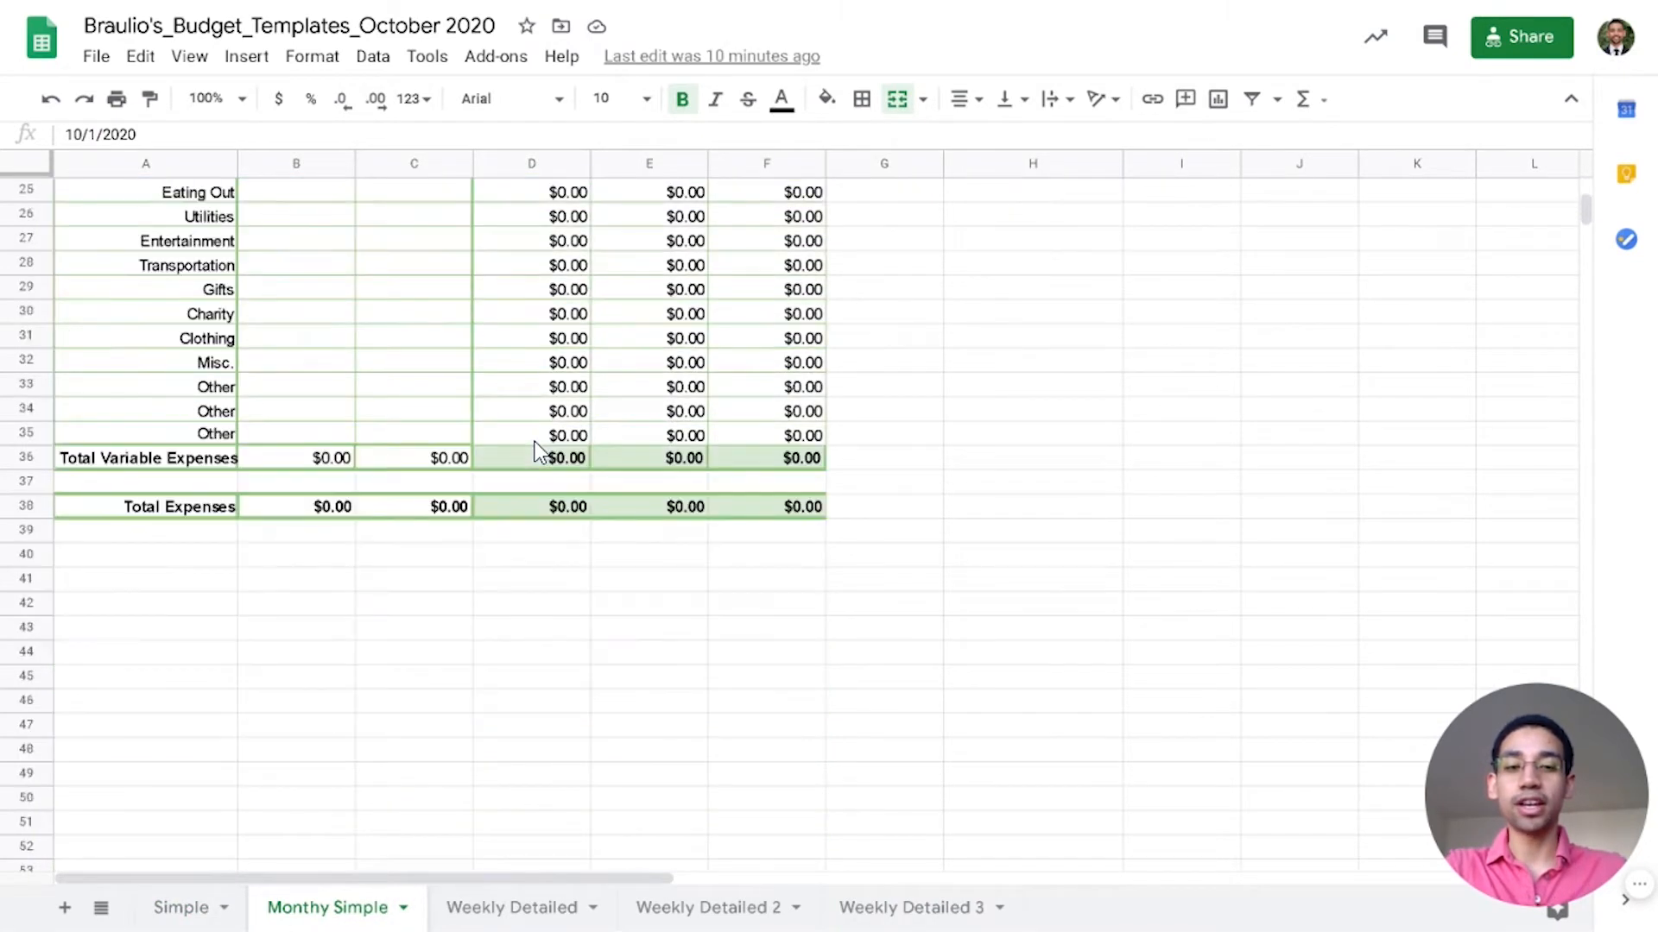
pyautogui.scroll(7, 540, 451)
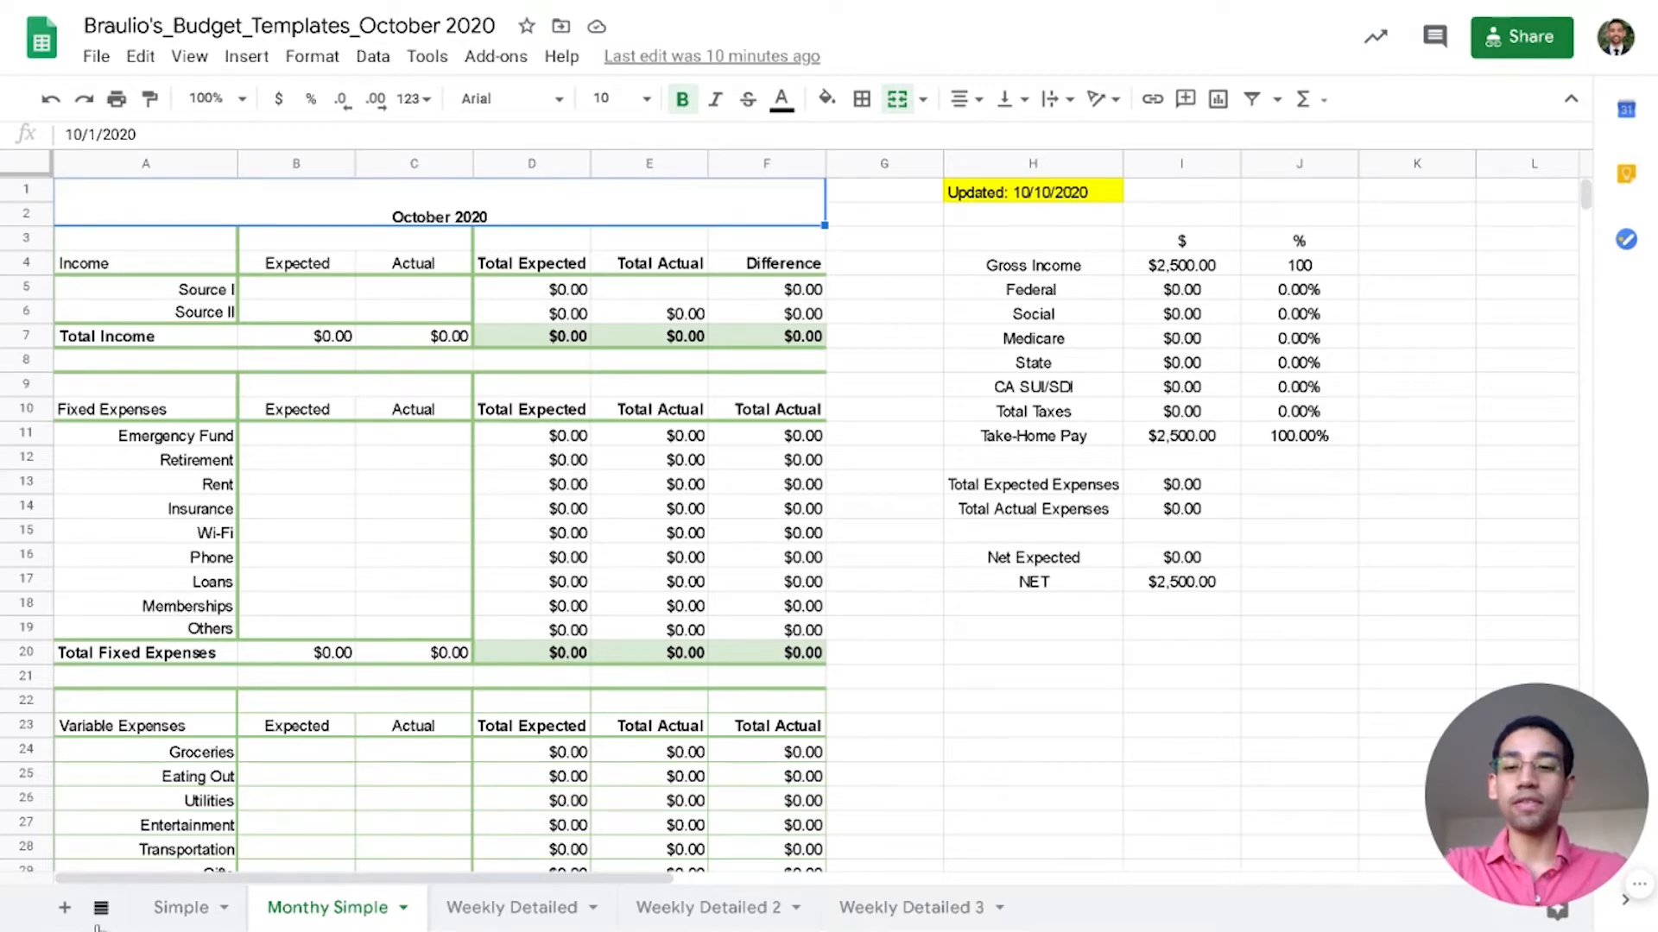
pyautogui.click(166, 921)
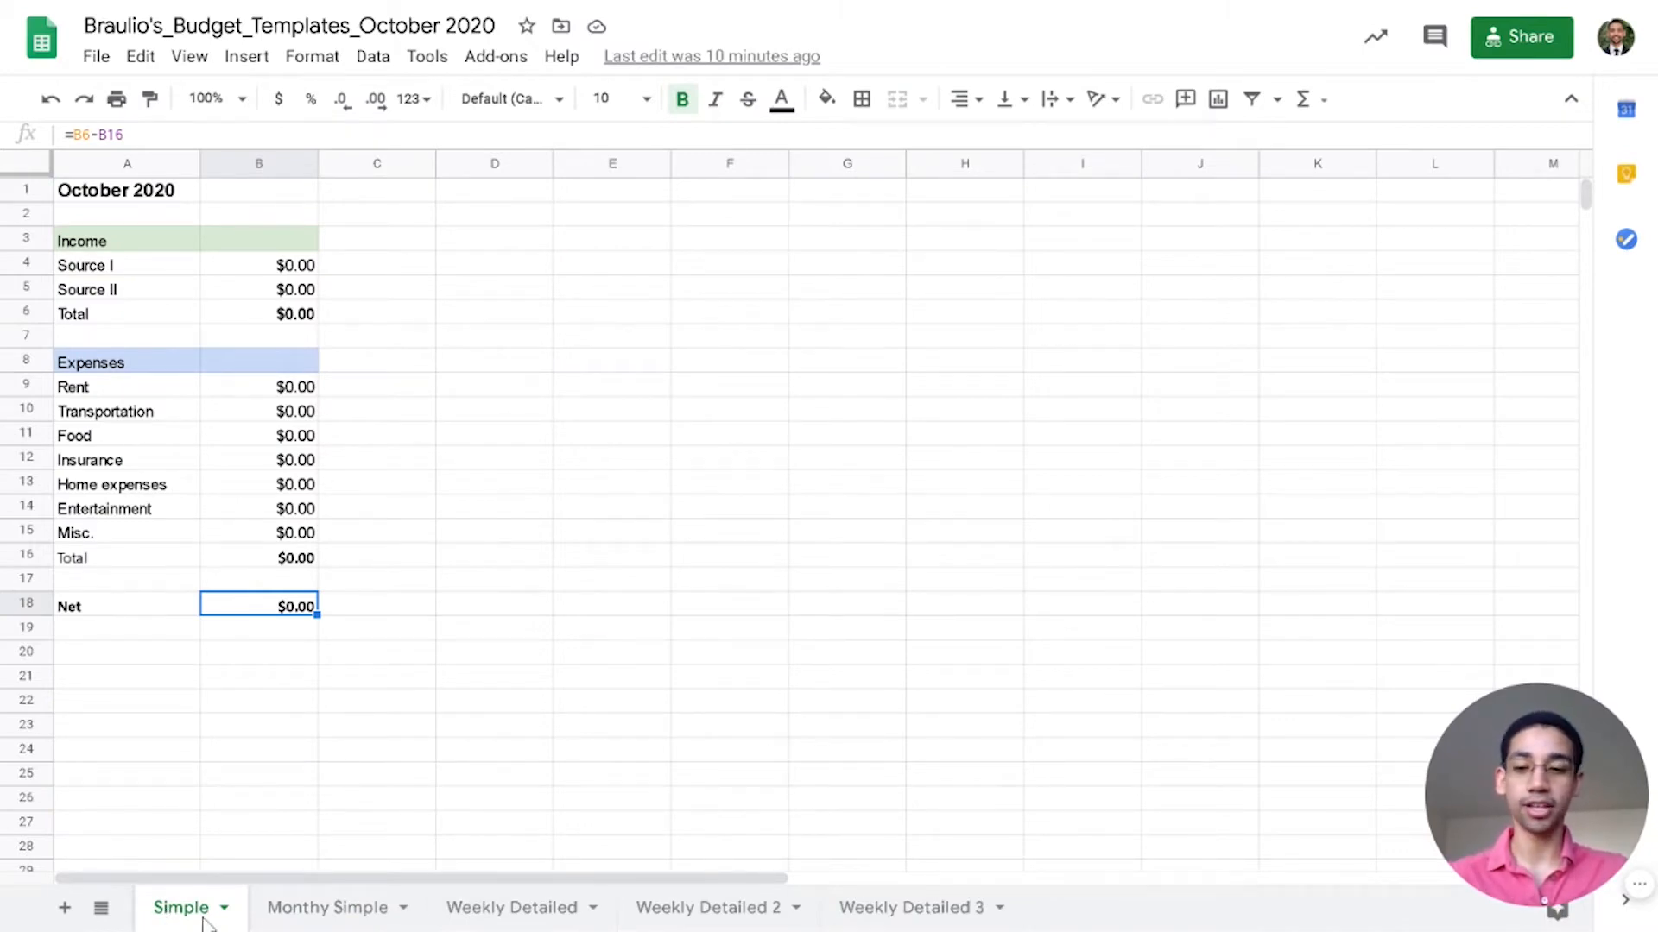
pyautogui.click(292, 923)
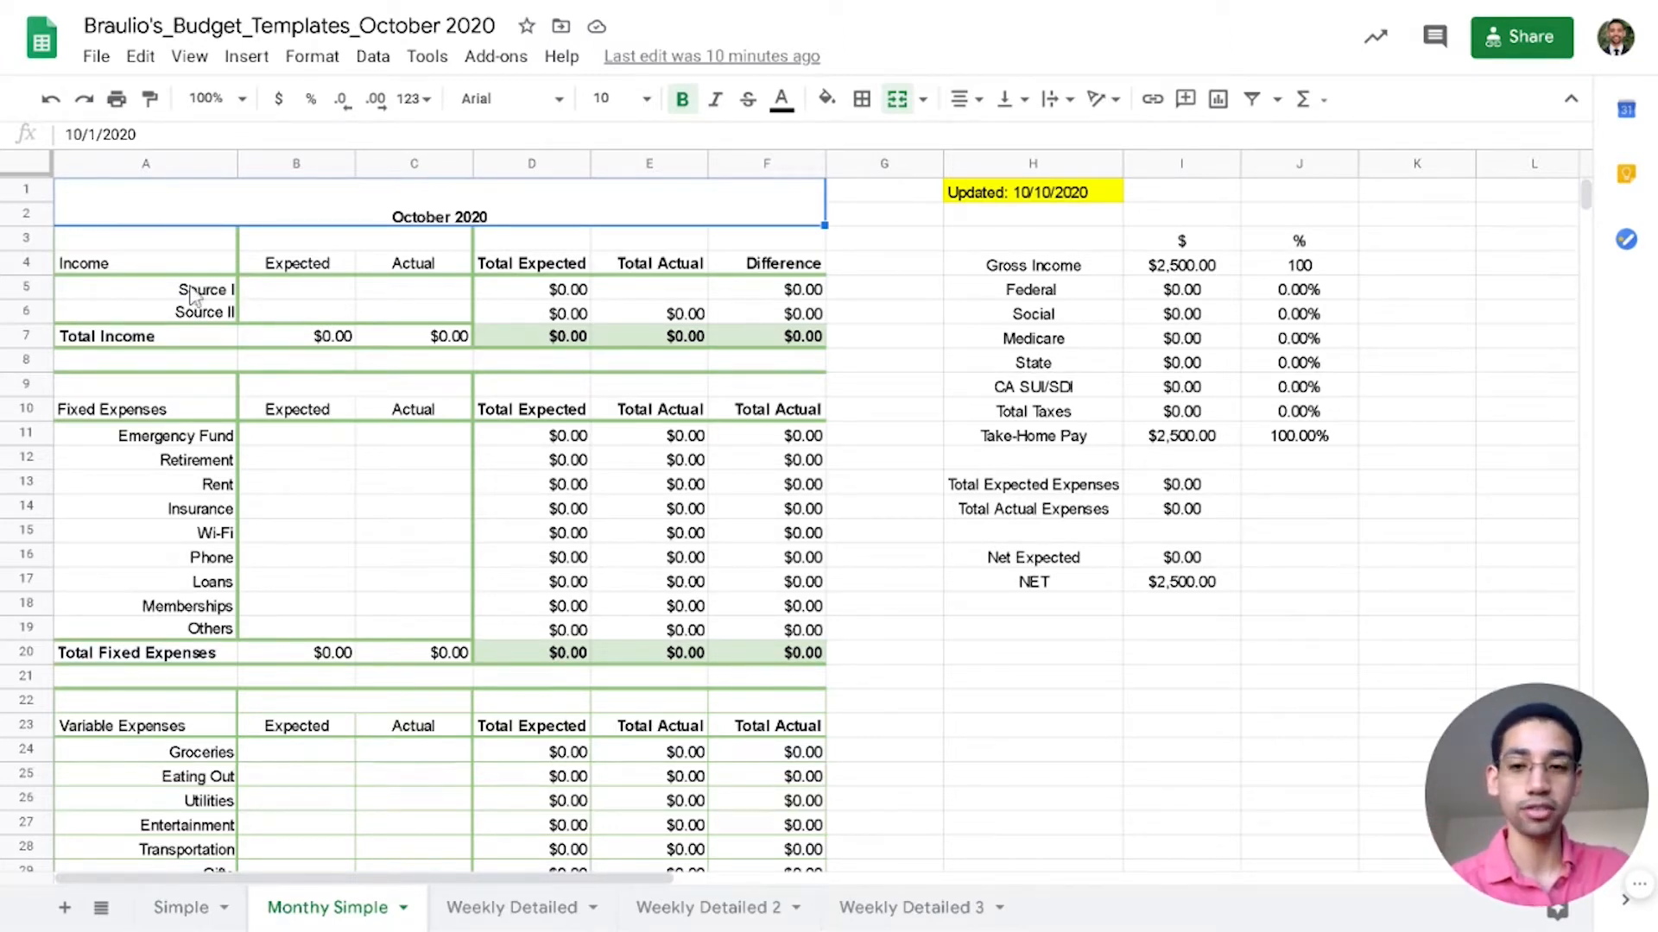
# Step: Examine the Expected column and the Fixed Expenses and Variable Expenses categories on the Monthy Simple sheet
pyautogui.click(319, 168)
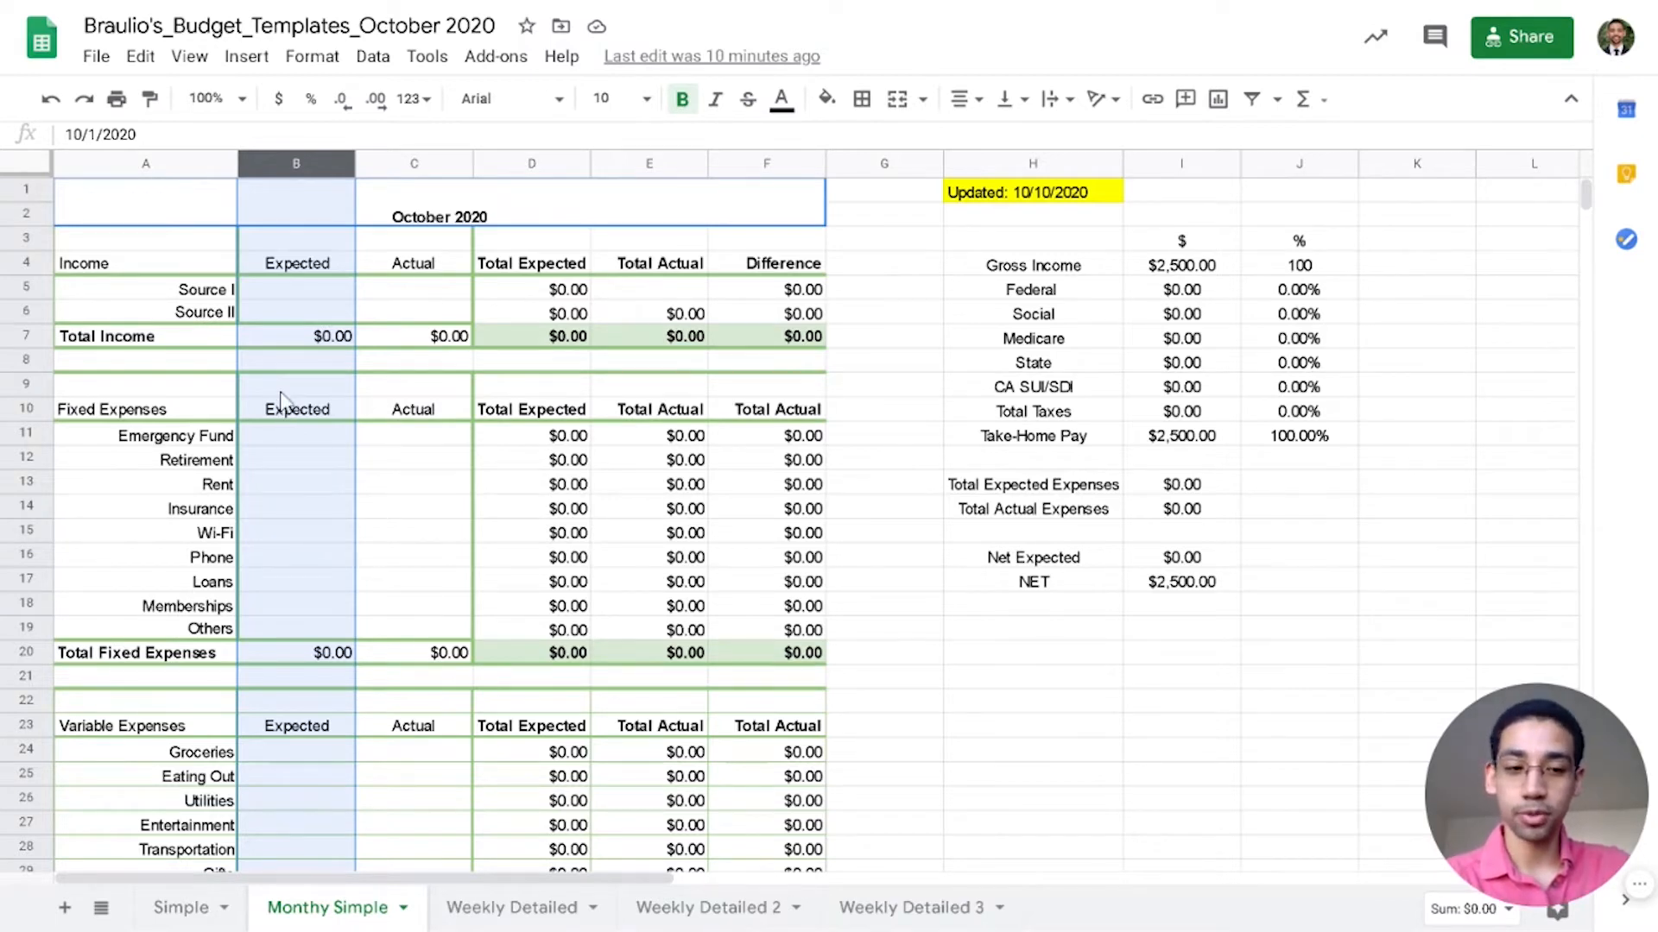
pyautogui.click(188, 412)
pyautogui.scroll(-3, 188, 415)
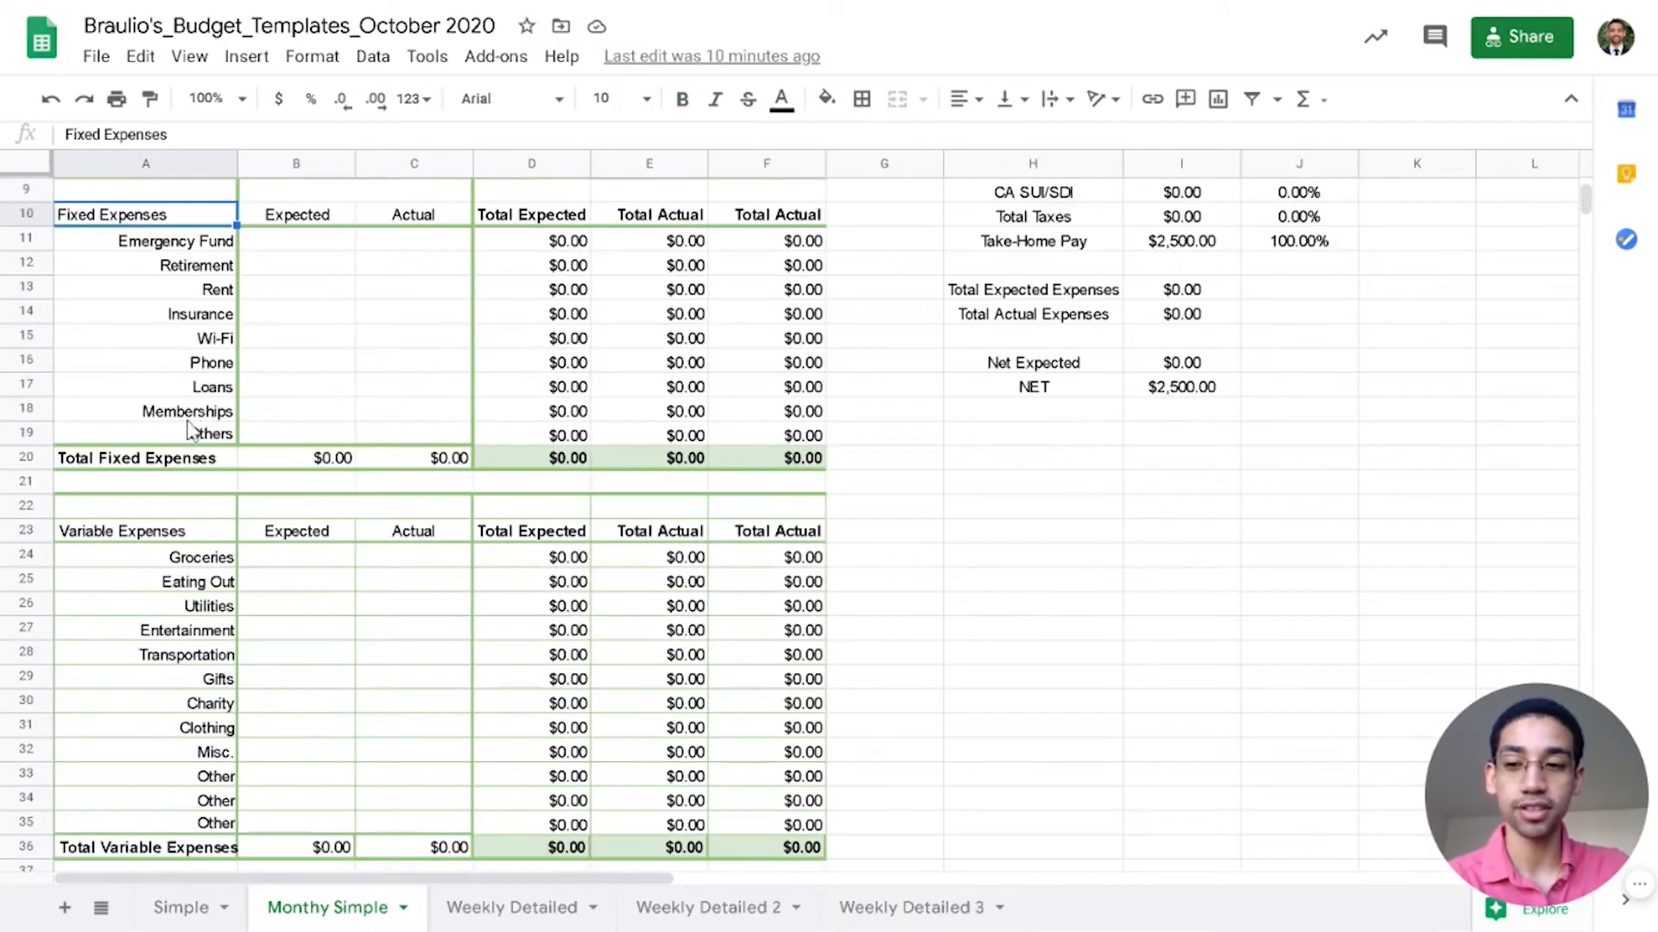
pyautogui.scroll(3, 175, 548)
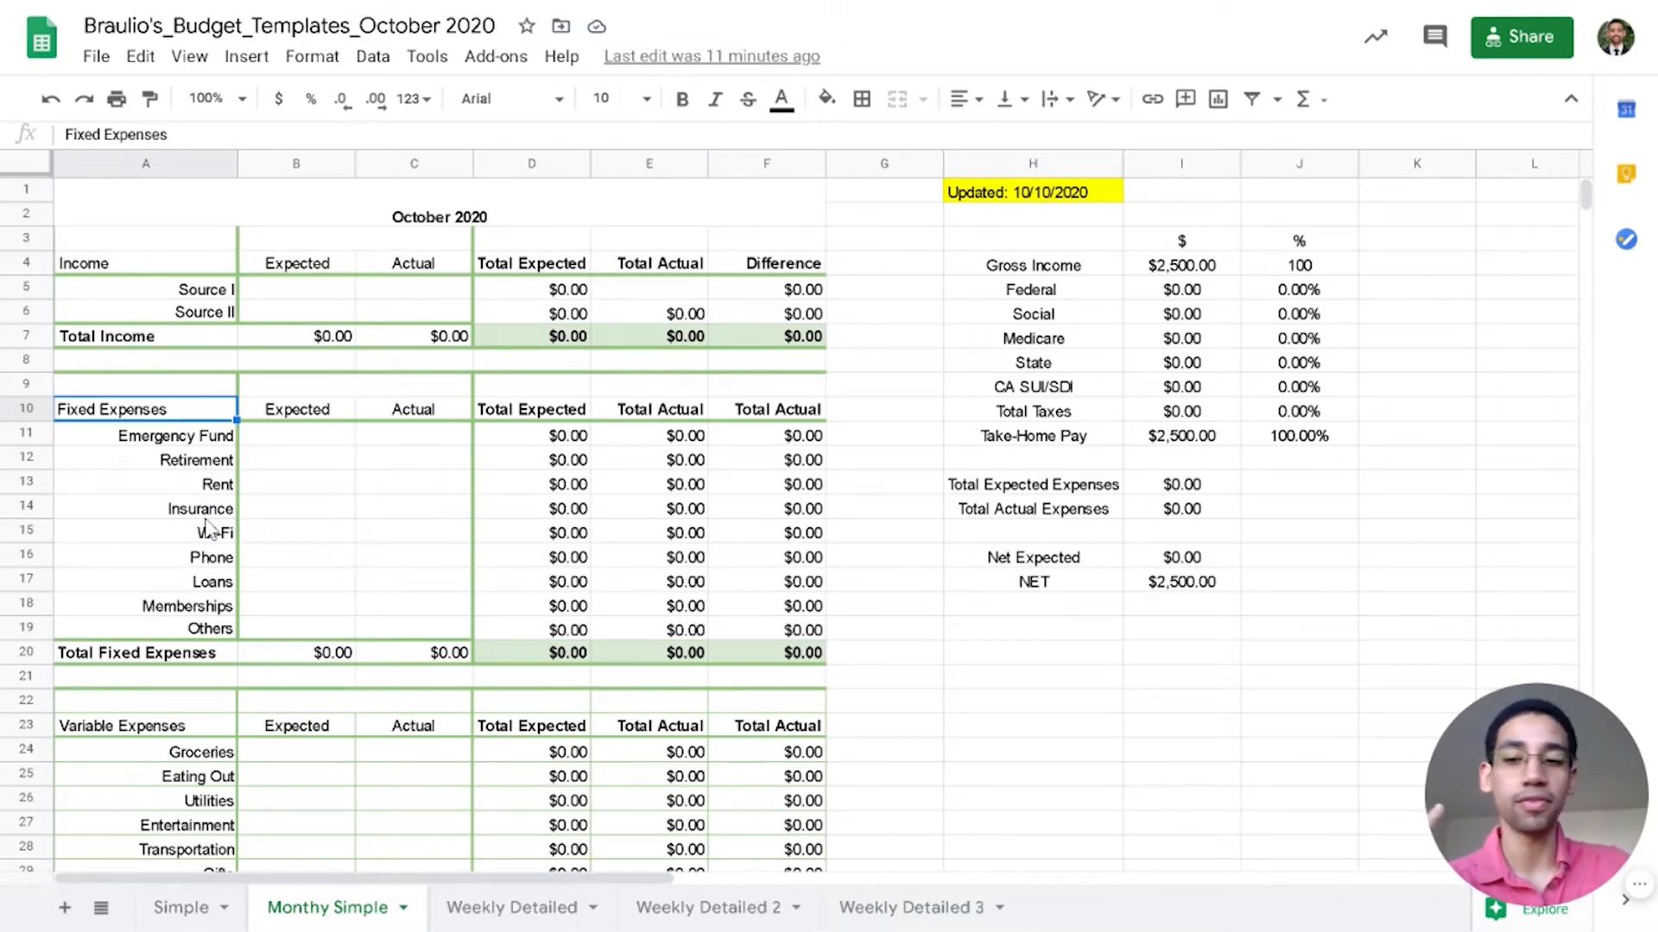
pyautogui.scroll(-5, 208, 527)
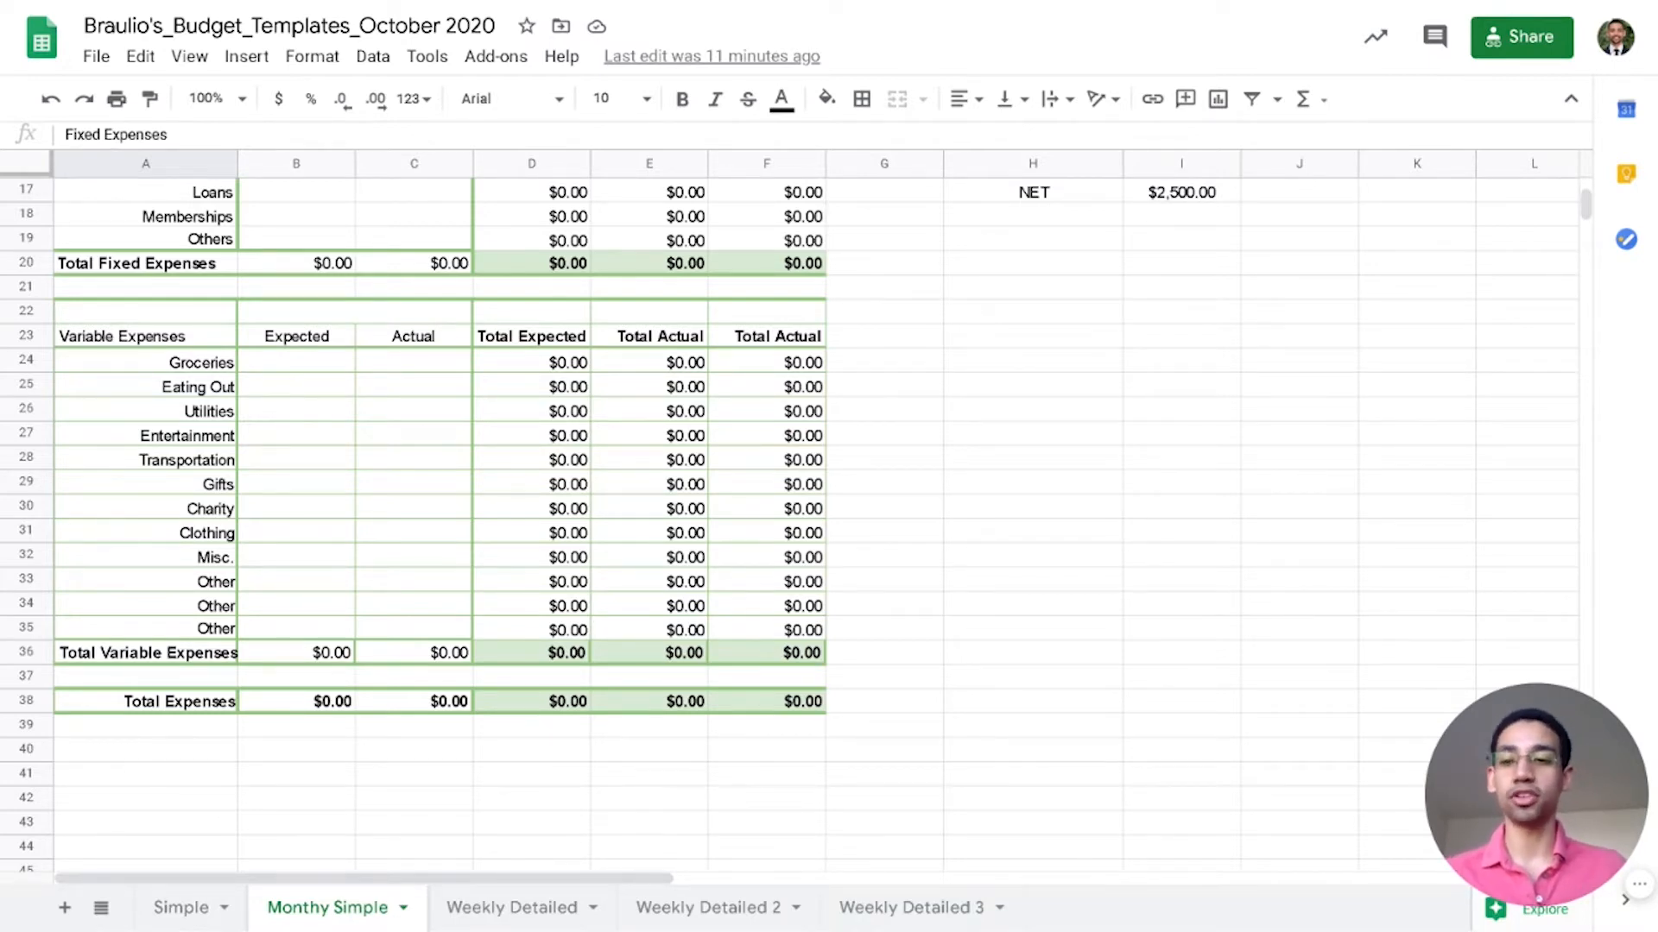
pyautogui.scroll(5, 466, 577)
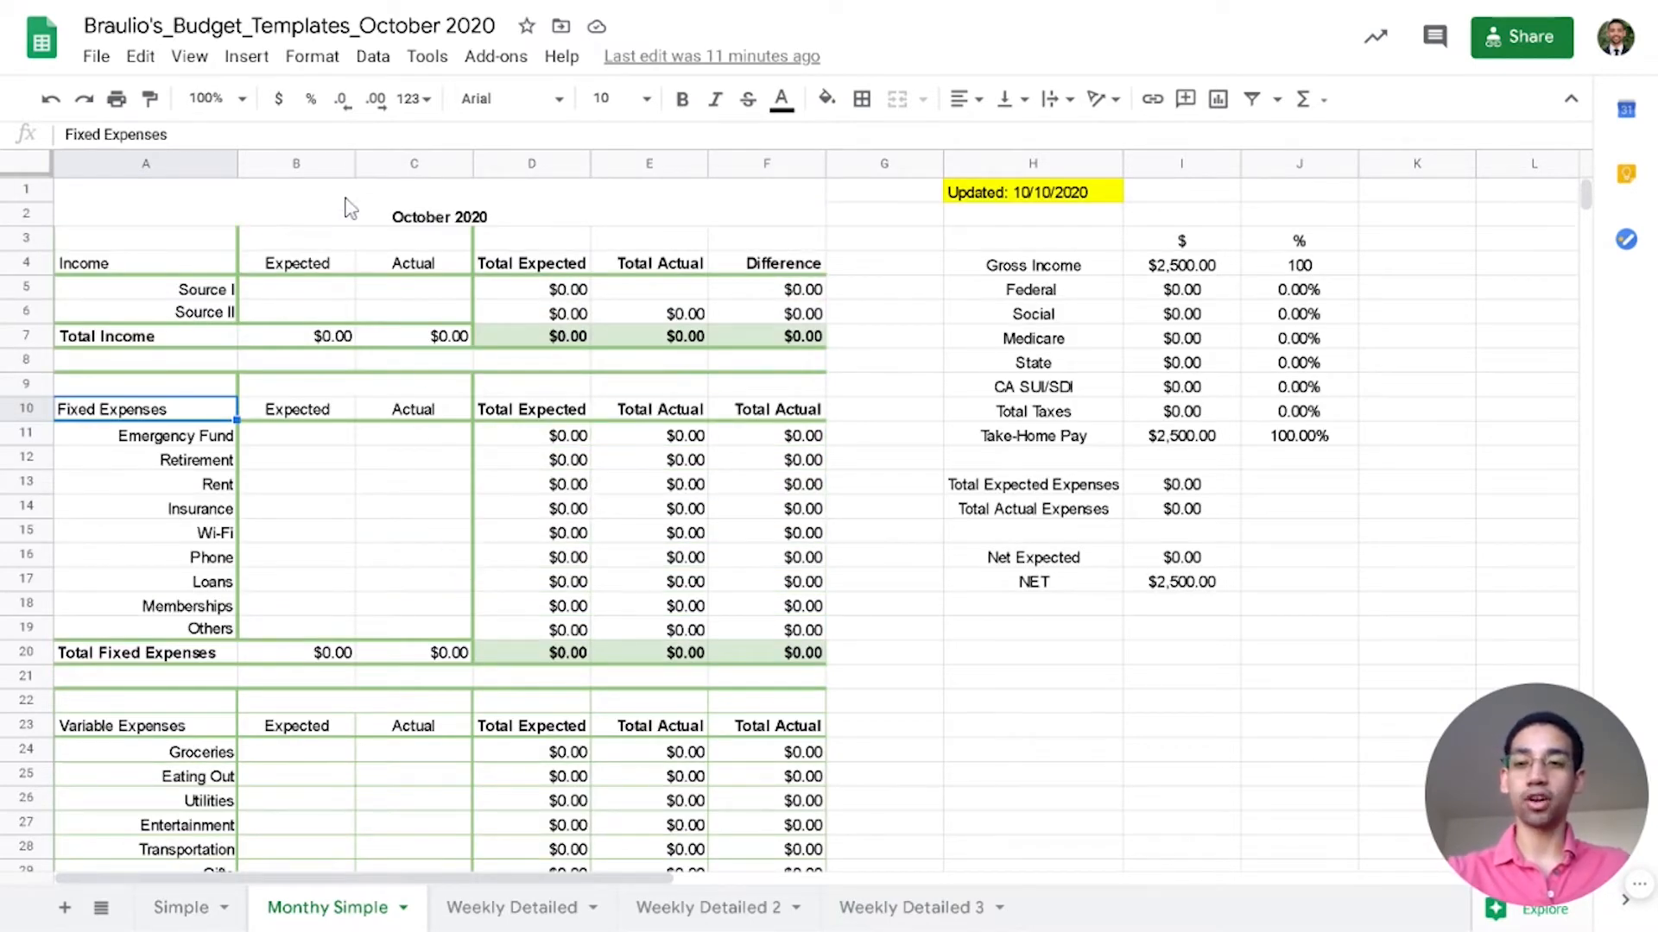
# Step: Go through the Expected and Actual columns across the Income and Fixed Expenses sections to see which cells take entries
pyautogui.click(312, 161)
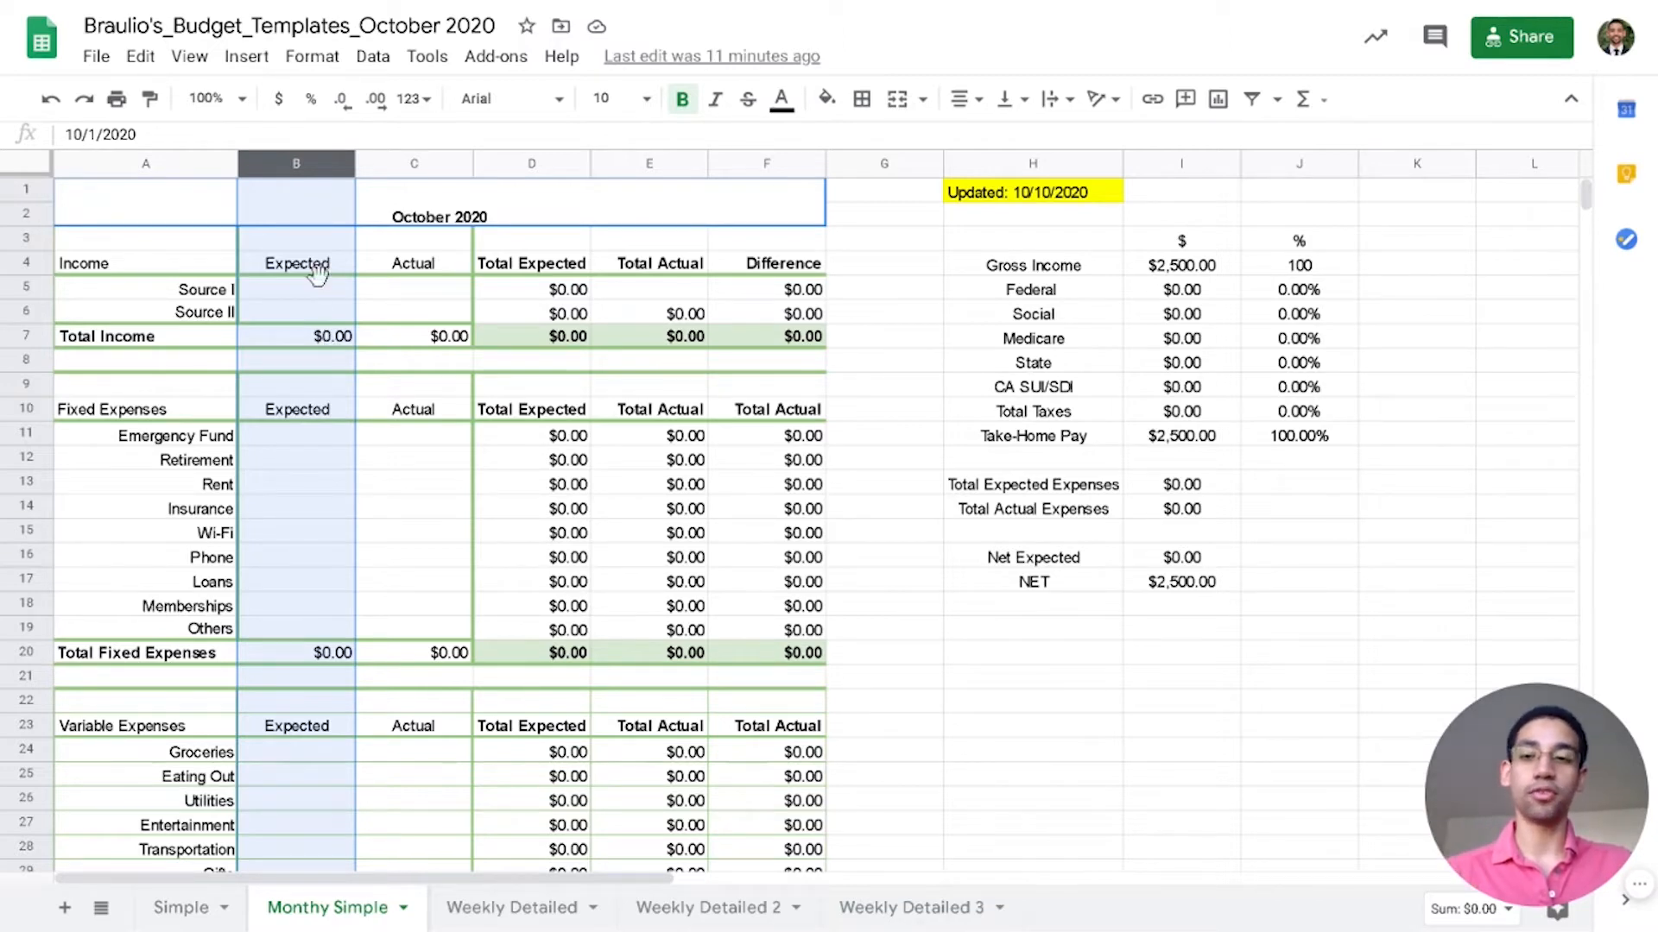
pyautogui.click(321, 292)
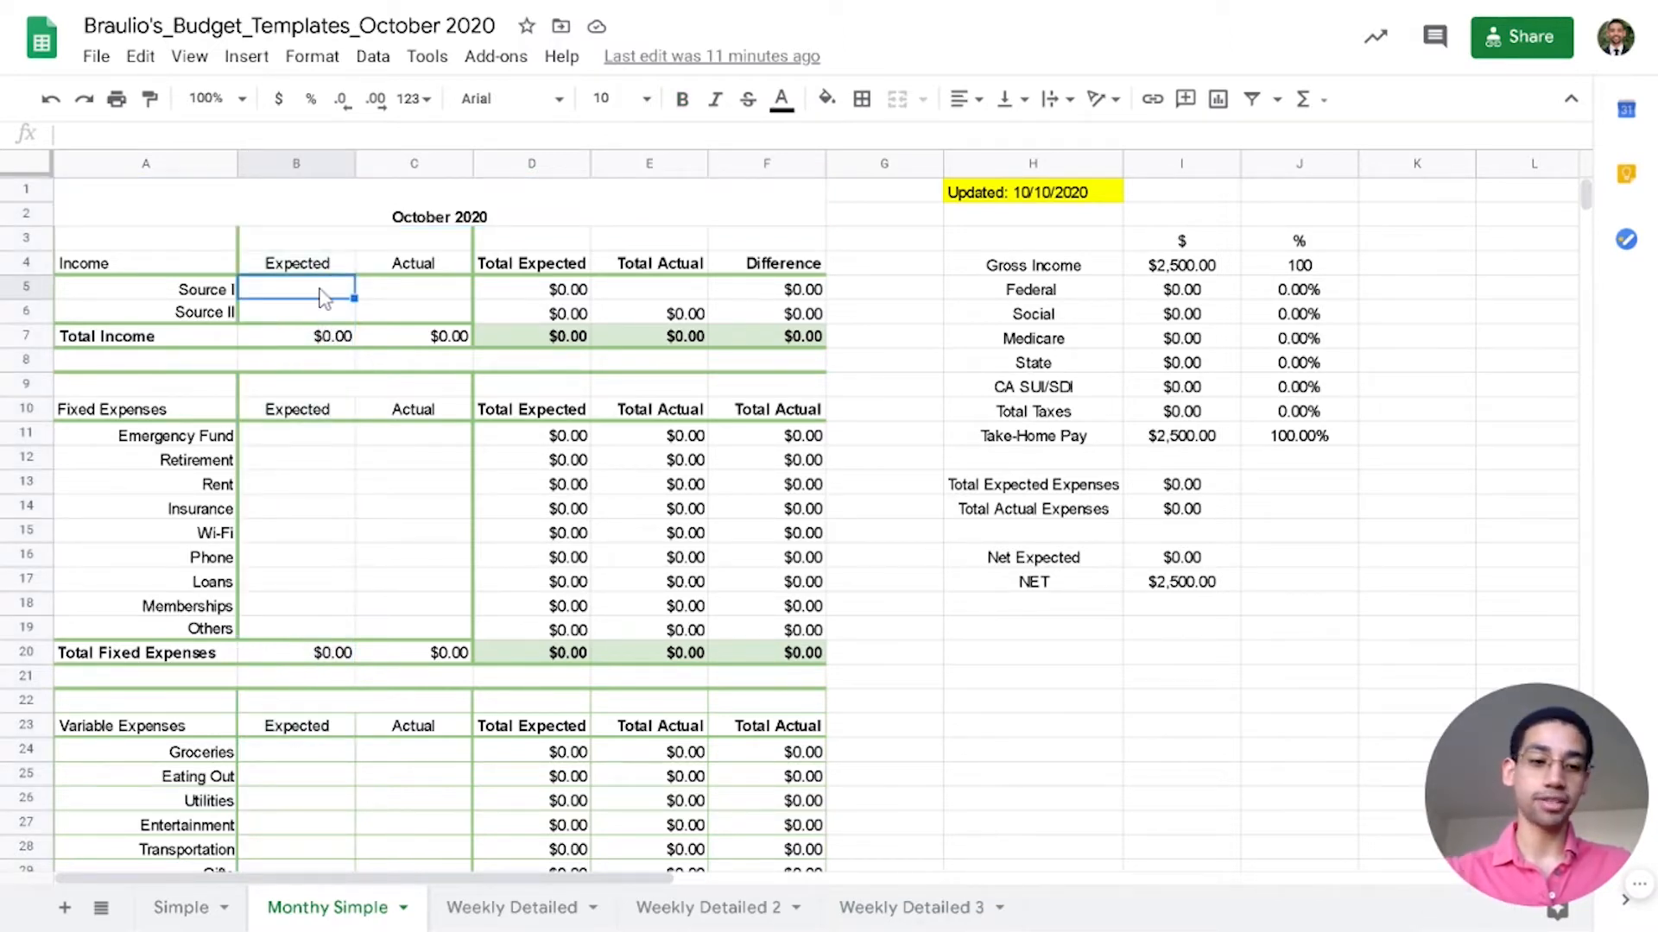
pyautogui.press('Down')
pyautogui.press('Down')
pyautogui.press('Down')
pyautogui.press('Down')
pyautogui.press('Down')
pyautogui.press('Down')
pyautogui.press('Down')
pyautogui.press('Down')
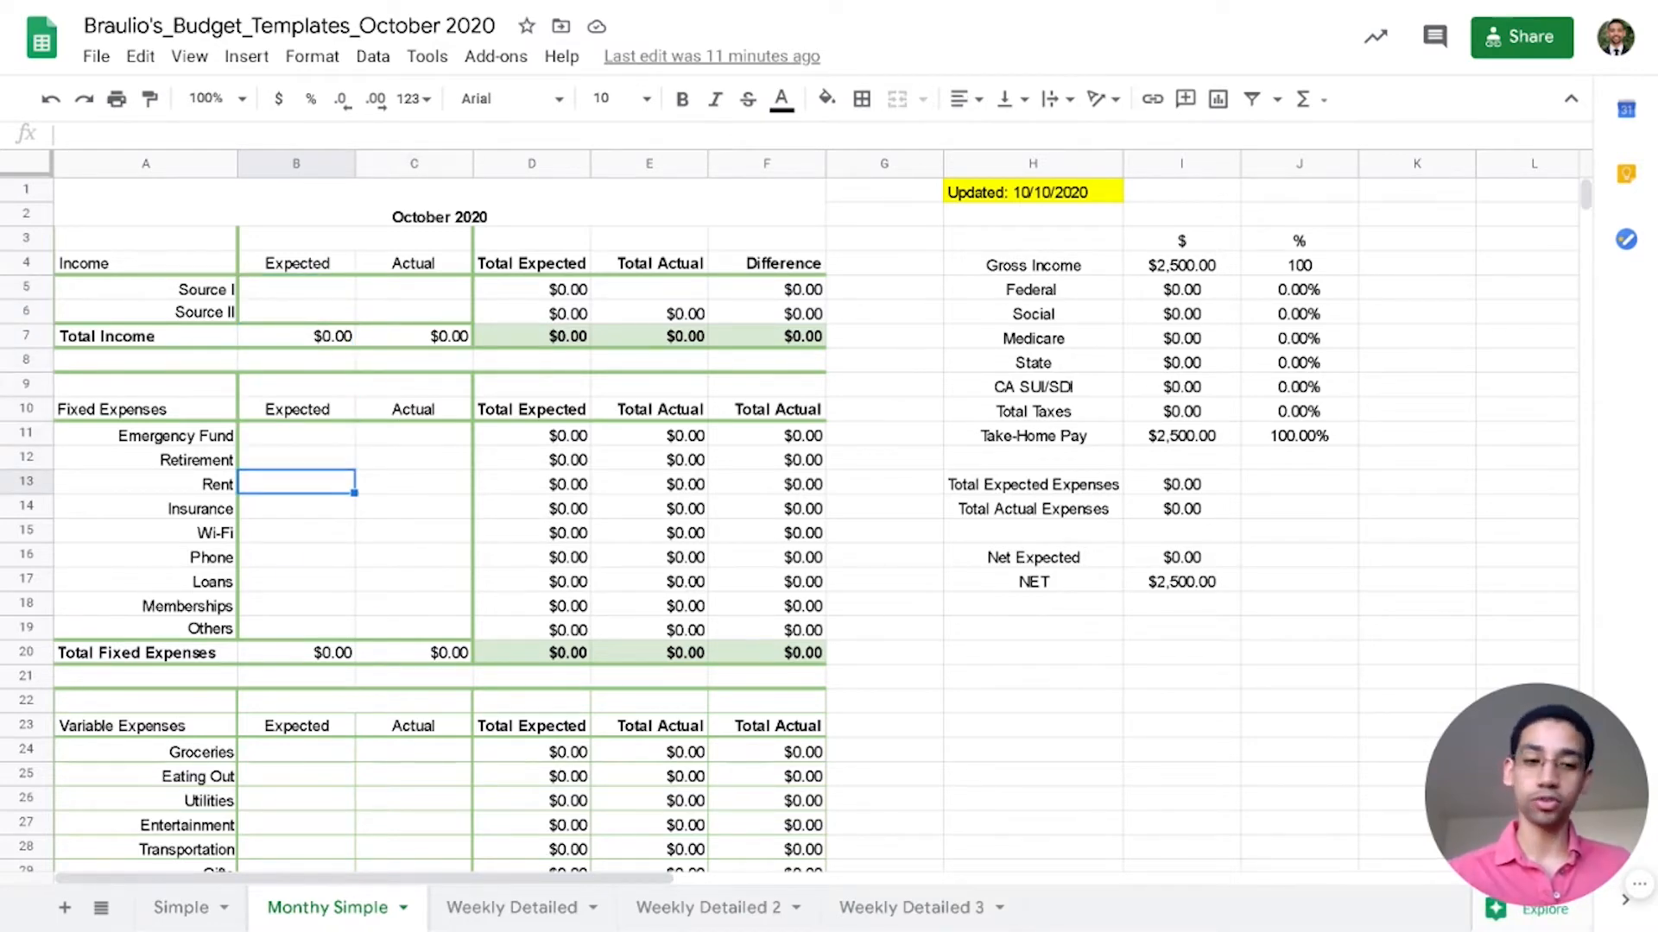
pyautogui.press('Right')
pyautogui.press('Up')
pyautogui.press('Up')
pyautogui.press('Up')
pyautogui.press('Up')
pyautogui.press('Up')
pyautogui.press('Up')
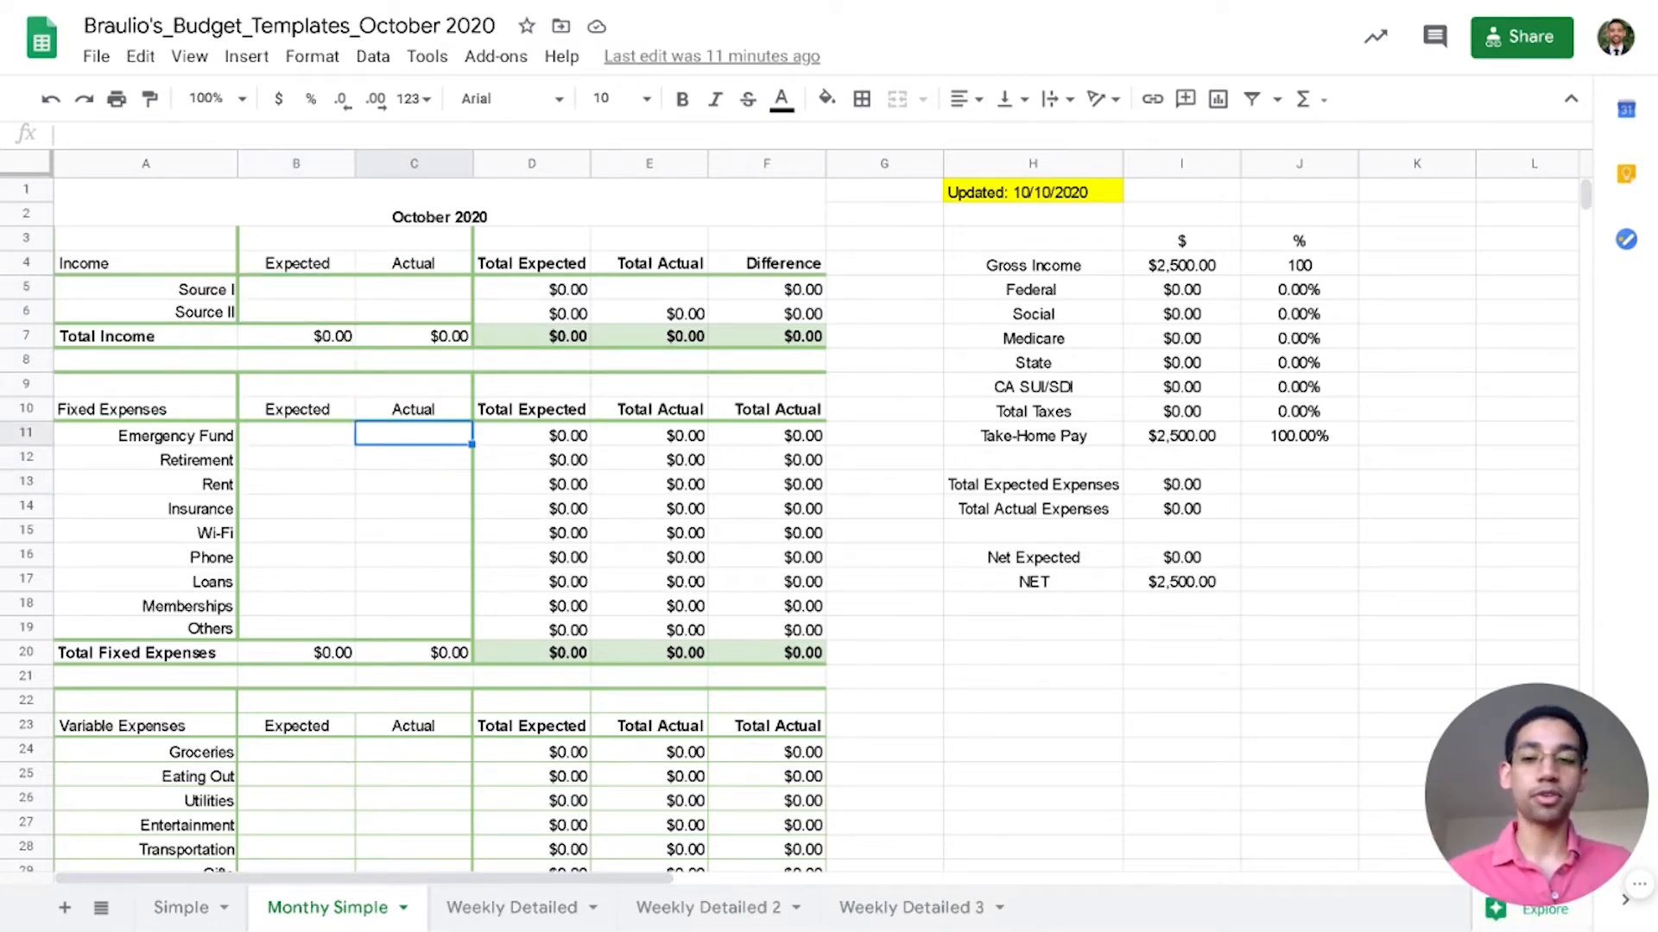
pyautogui.press('Up')
pyautogui.press('Up')
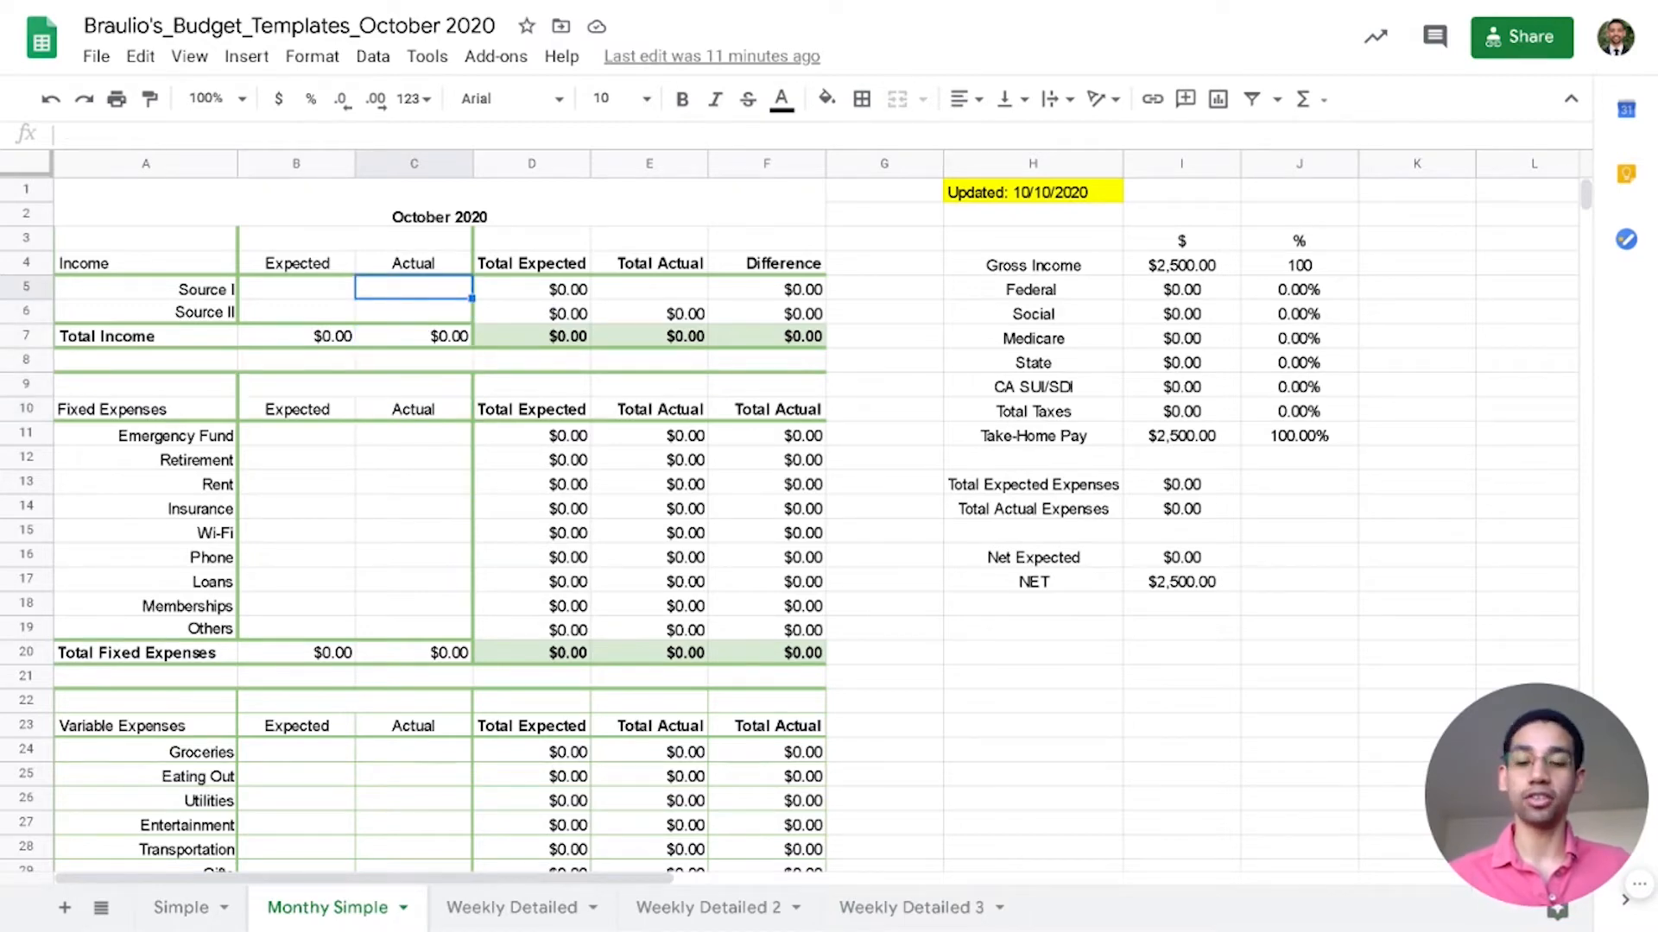
pyautogui.click(440, 164)
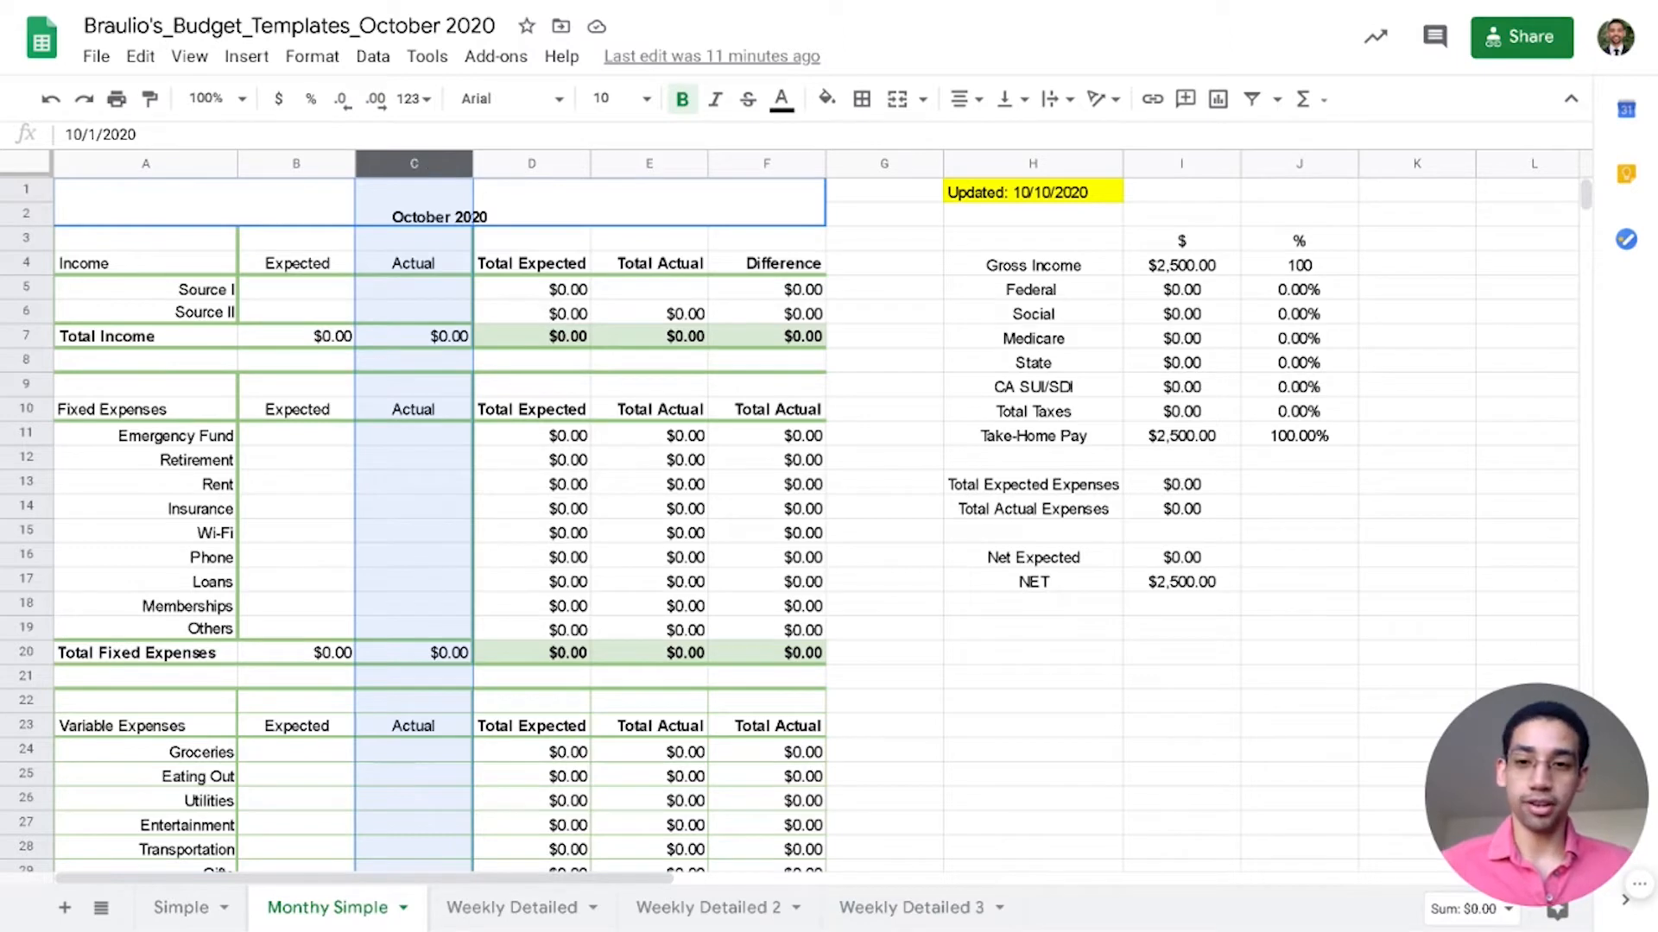
# Step: Enter 1000 as the expected income for Source I in cell B5
pyautogui.click(343, 298)
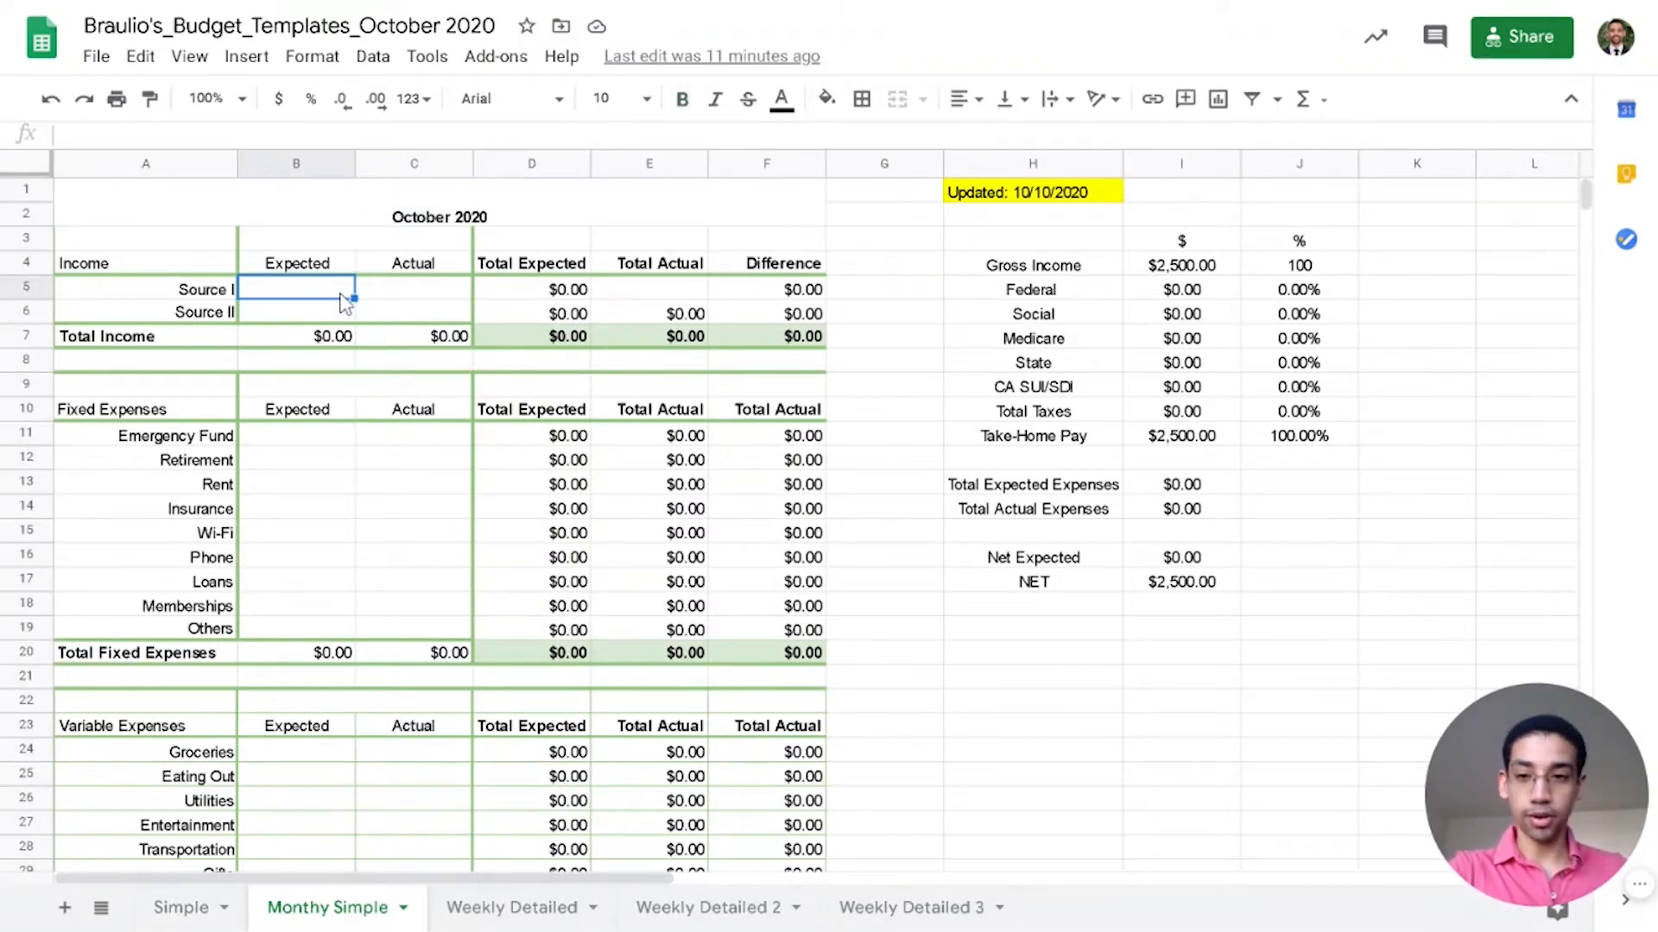
pyautogui.write('1000')
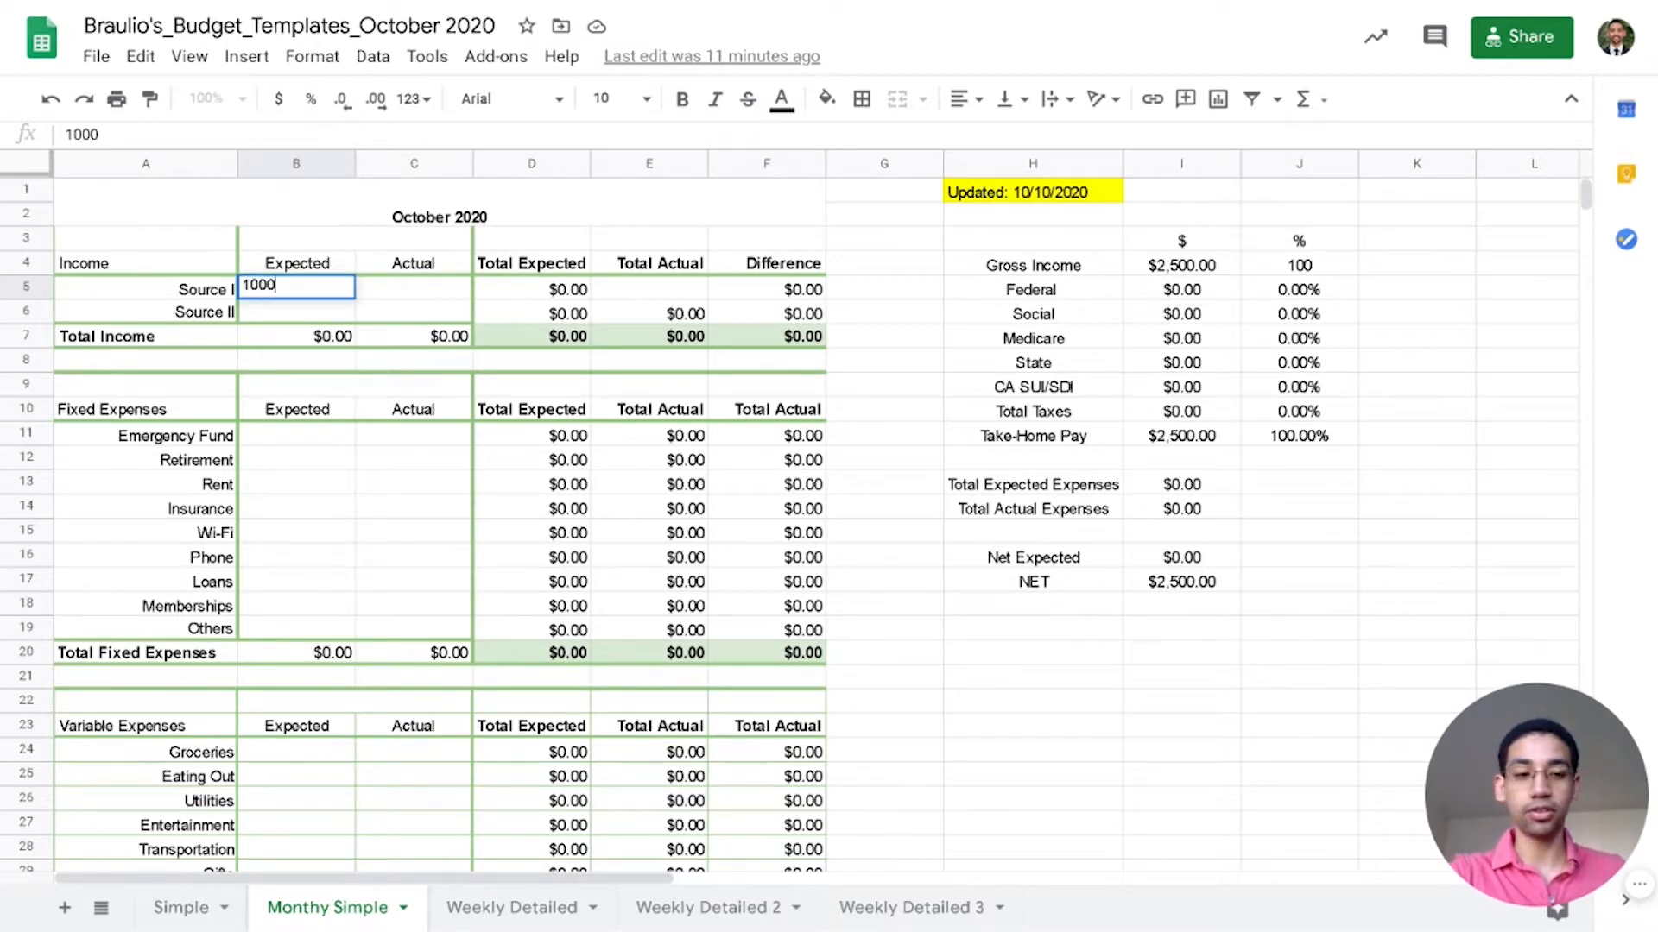
pyautogui.press('Return')
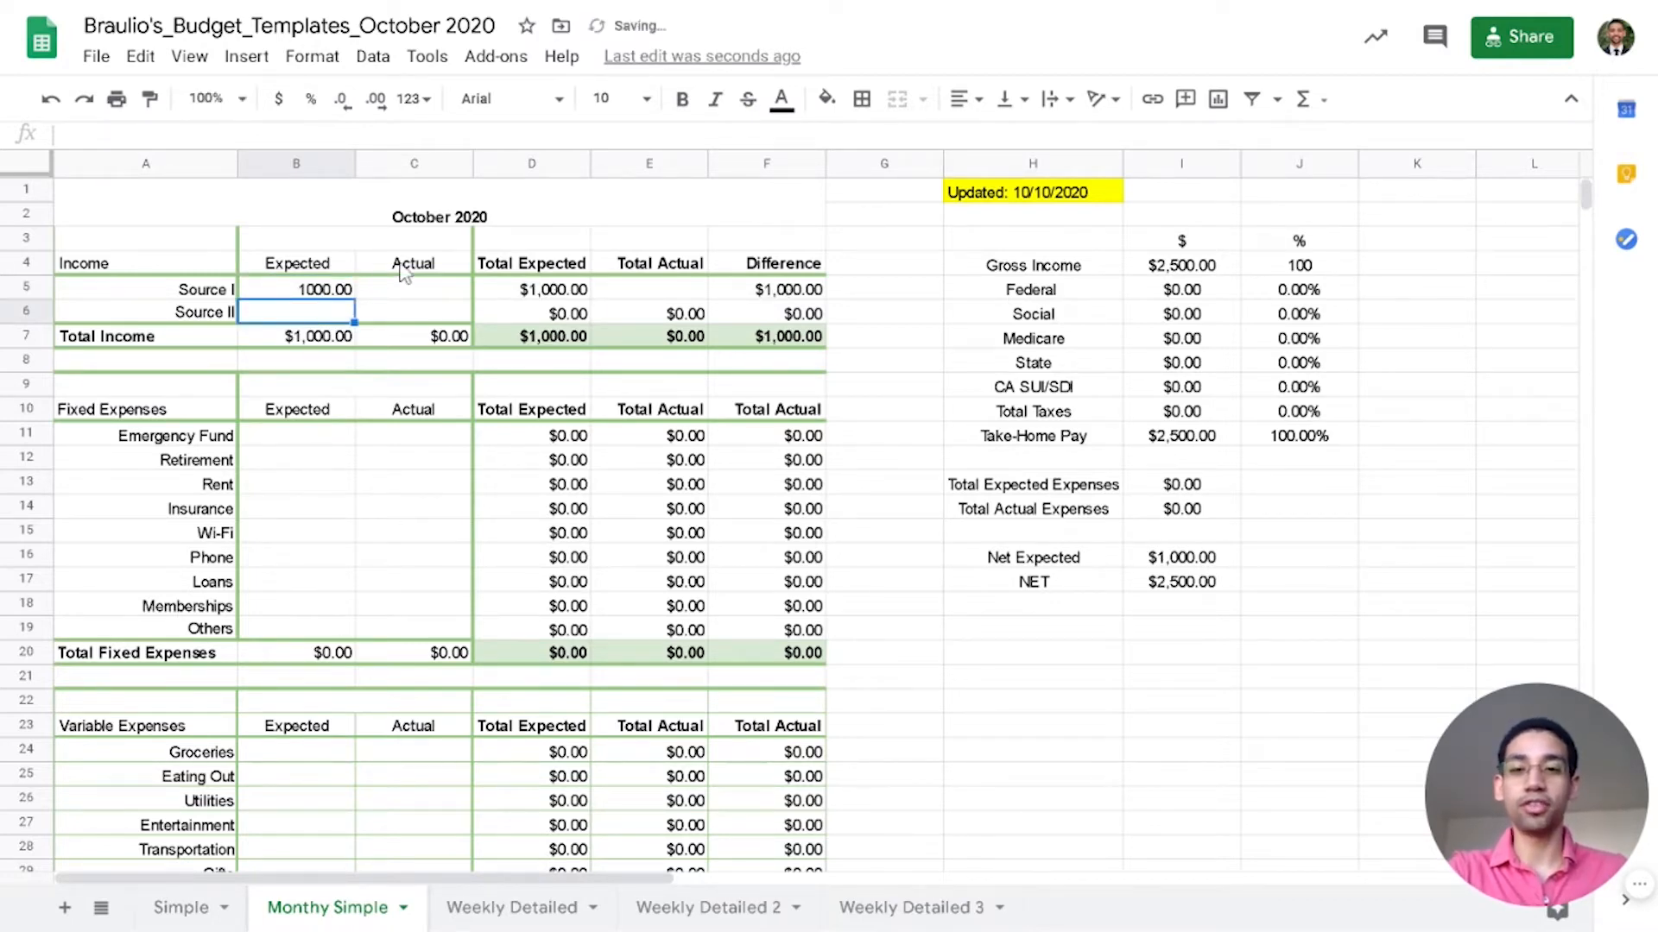
# Step: Check the Total Expected formula for Source I against the Expected and Actual entry columns B and C
pyautogui.click(556, 164)
pyautogui.click(546, 294)
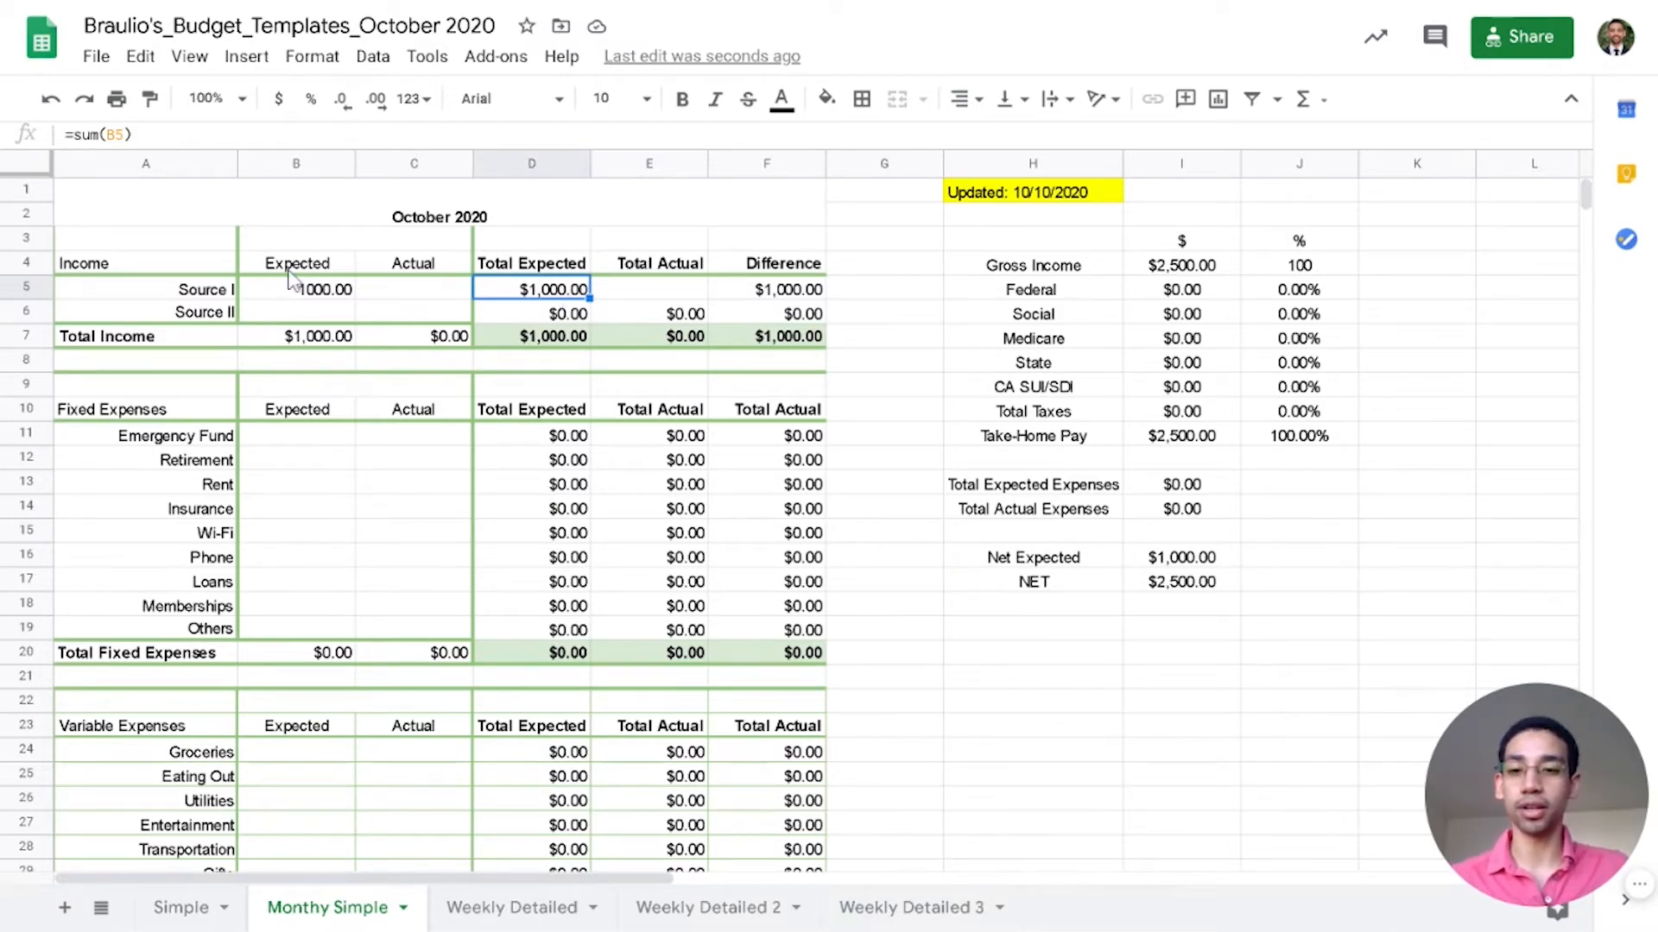
pyautogui.click(298, 298)
pyautogui.click(399, 303)
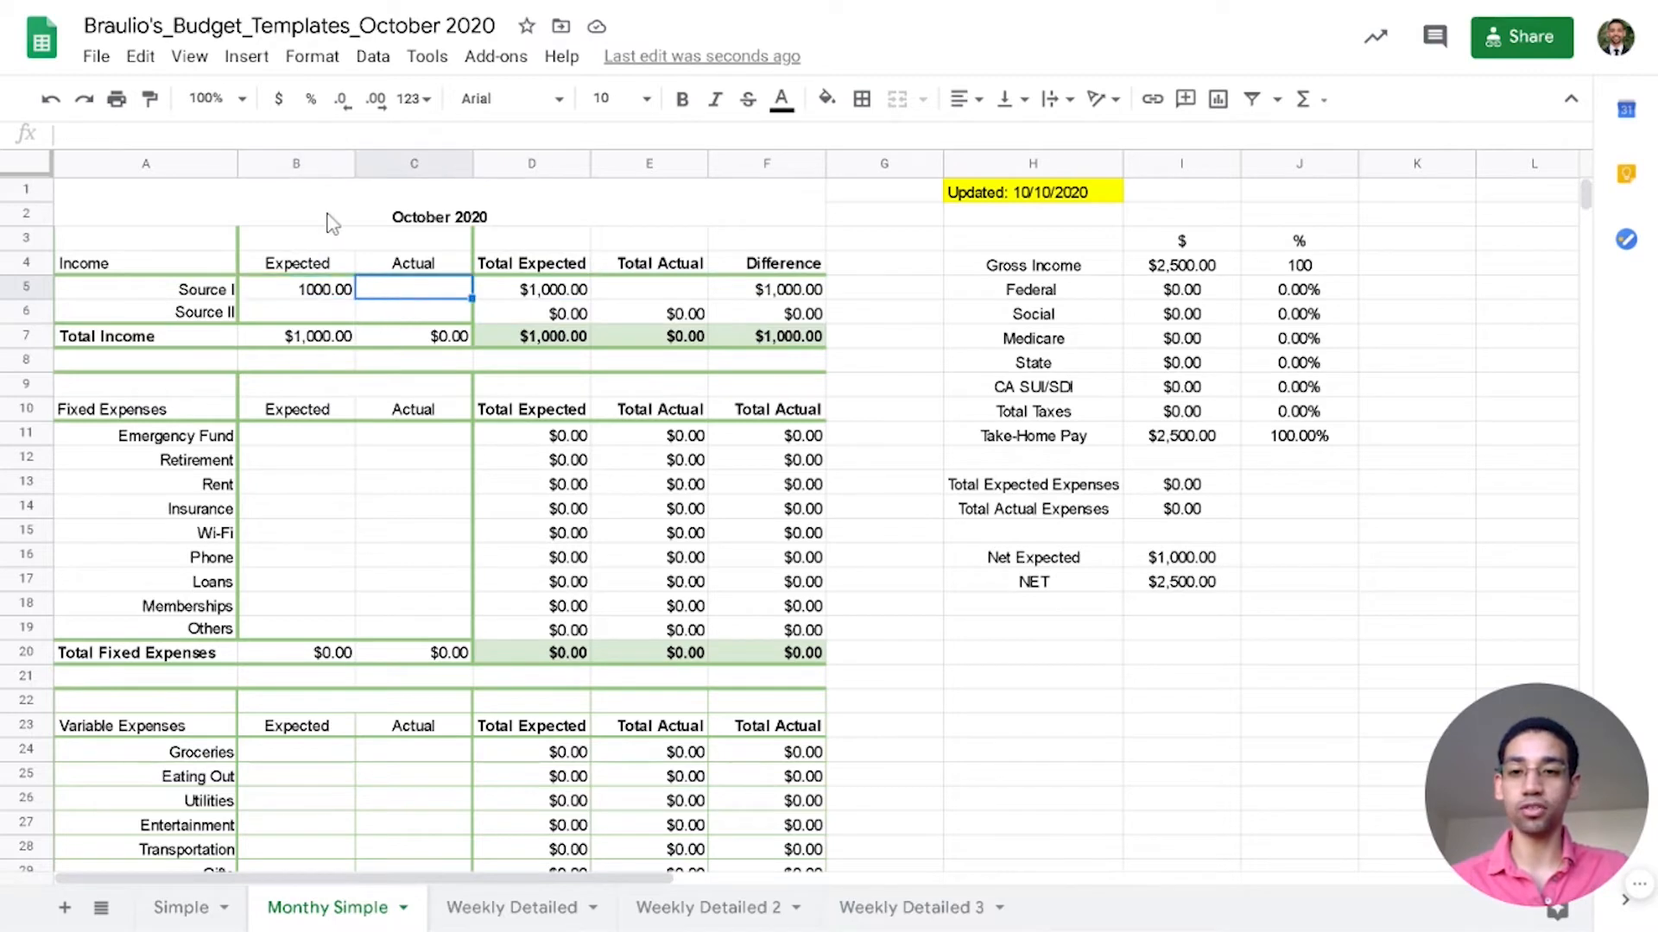
pyautogui.moveTo(327, 166); pyautogui.dragTo(358, 164)
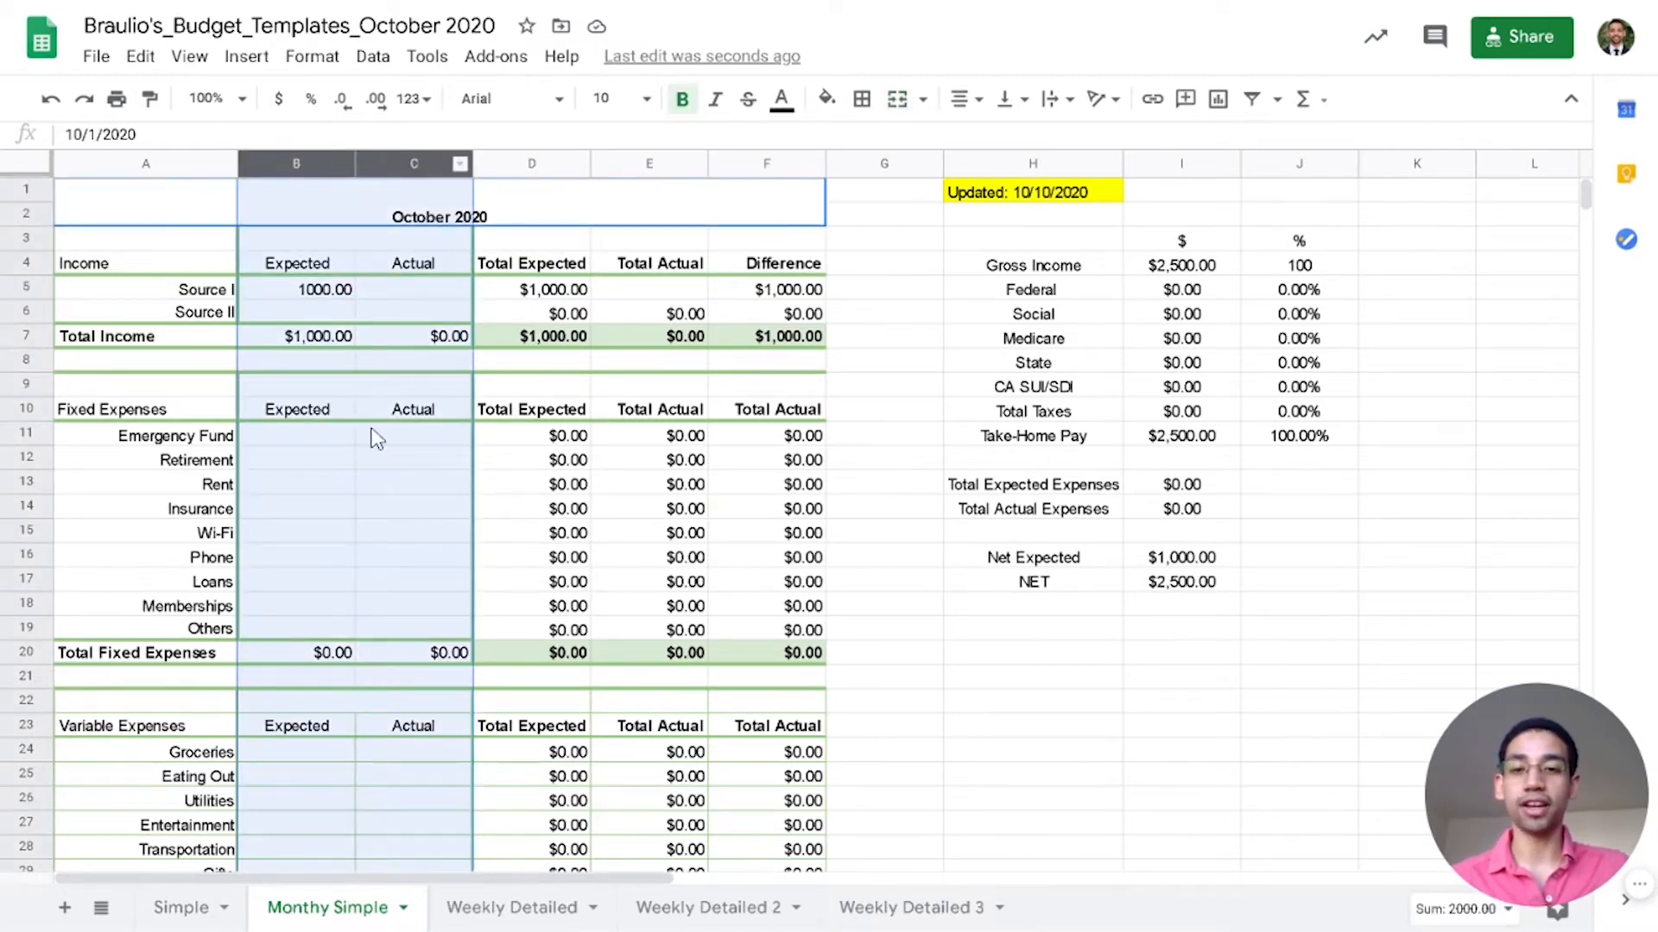
pyautogui.click(380, 462)
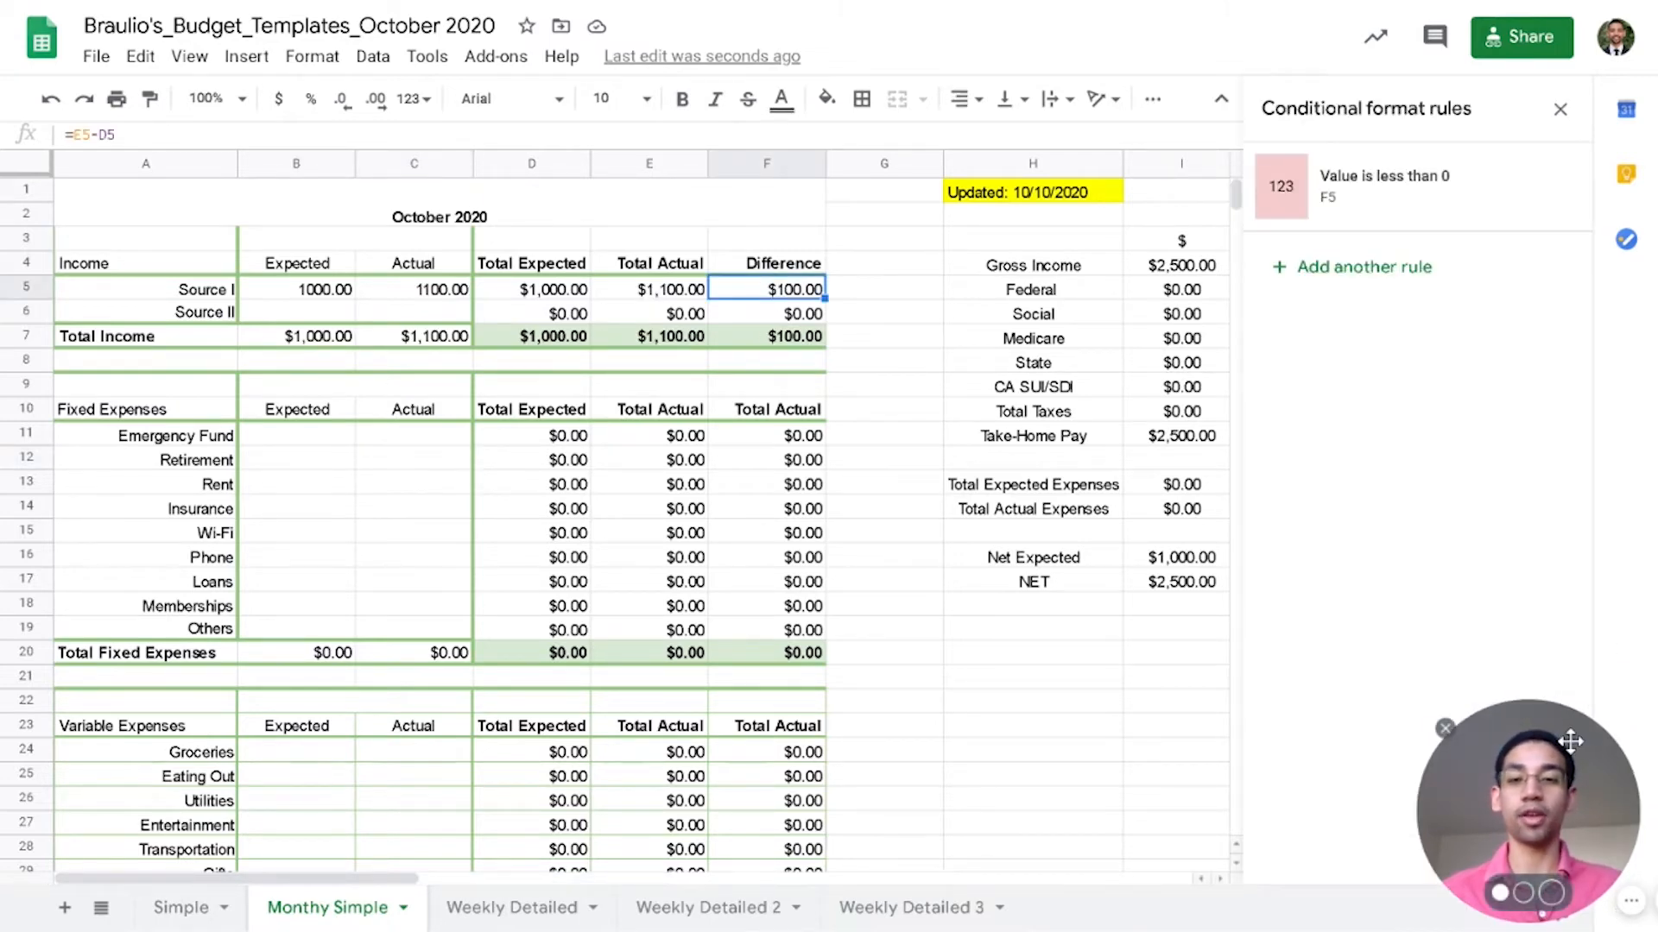
# Step: Trace Source I's actual income in C5 across to its Total Actual and Difference cells
pyautogui.click(450, 295)
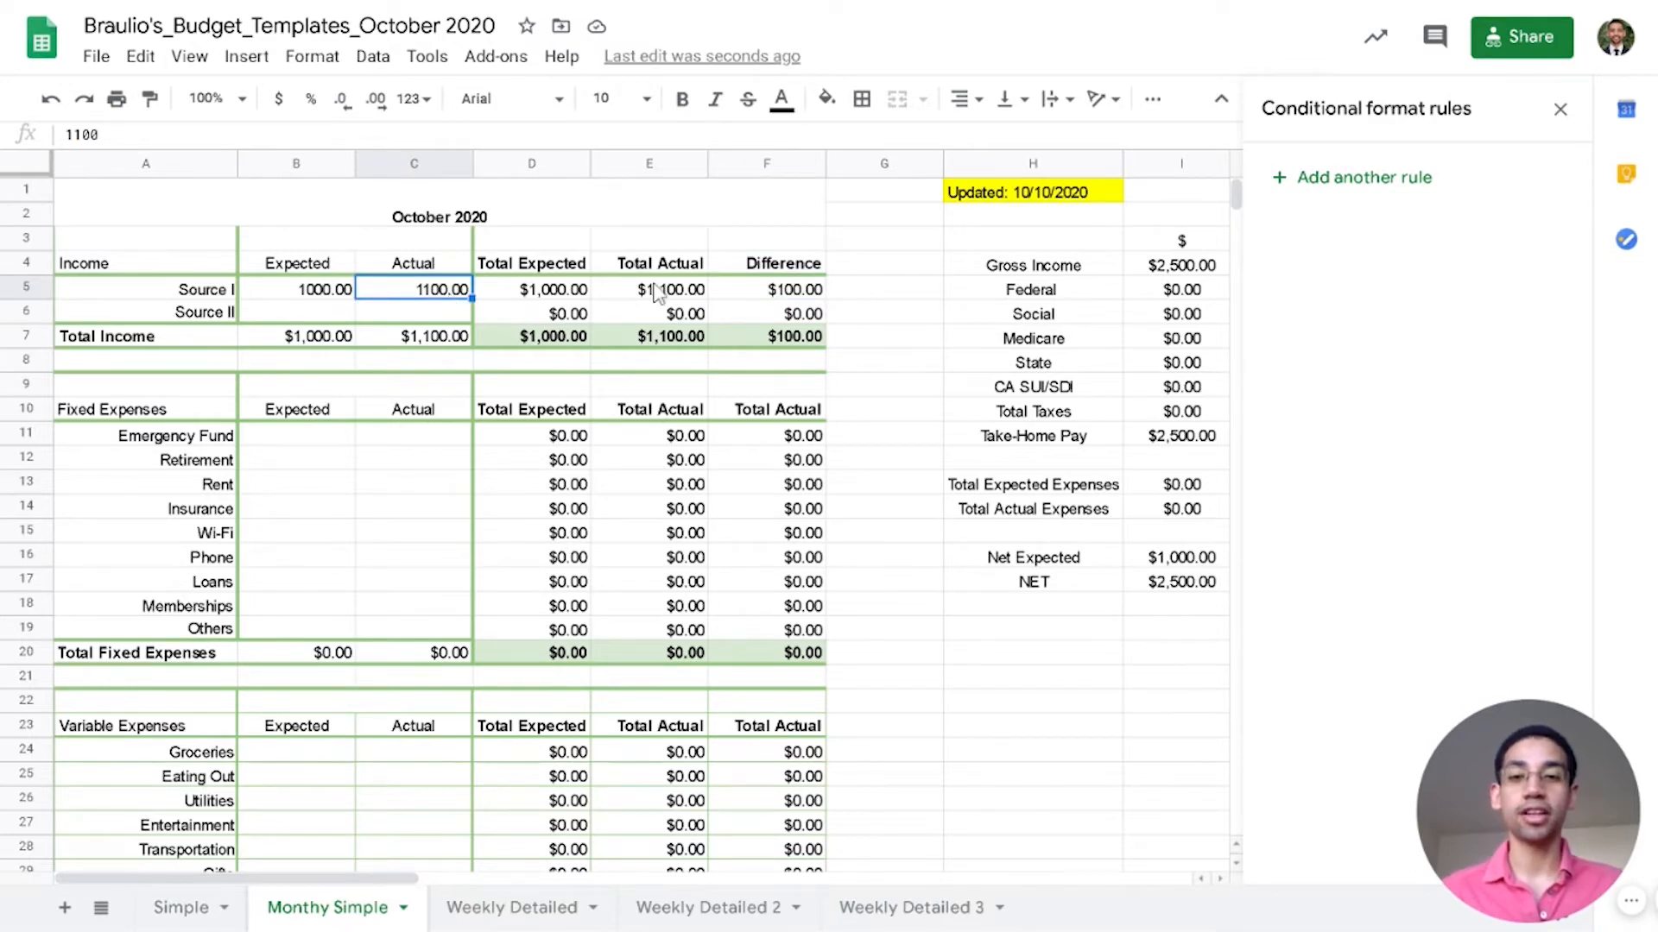
pyautogui.press('Right')
pyautogui.press('Right')
pyautogui.press('Right')
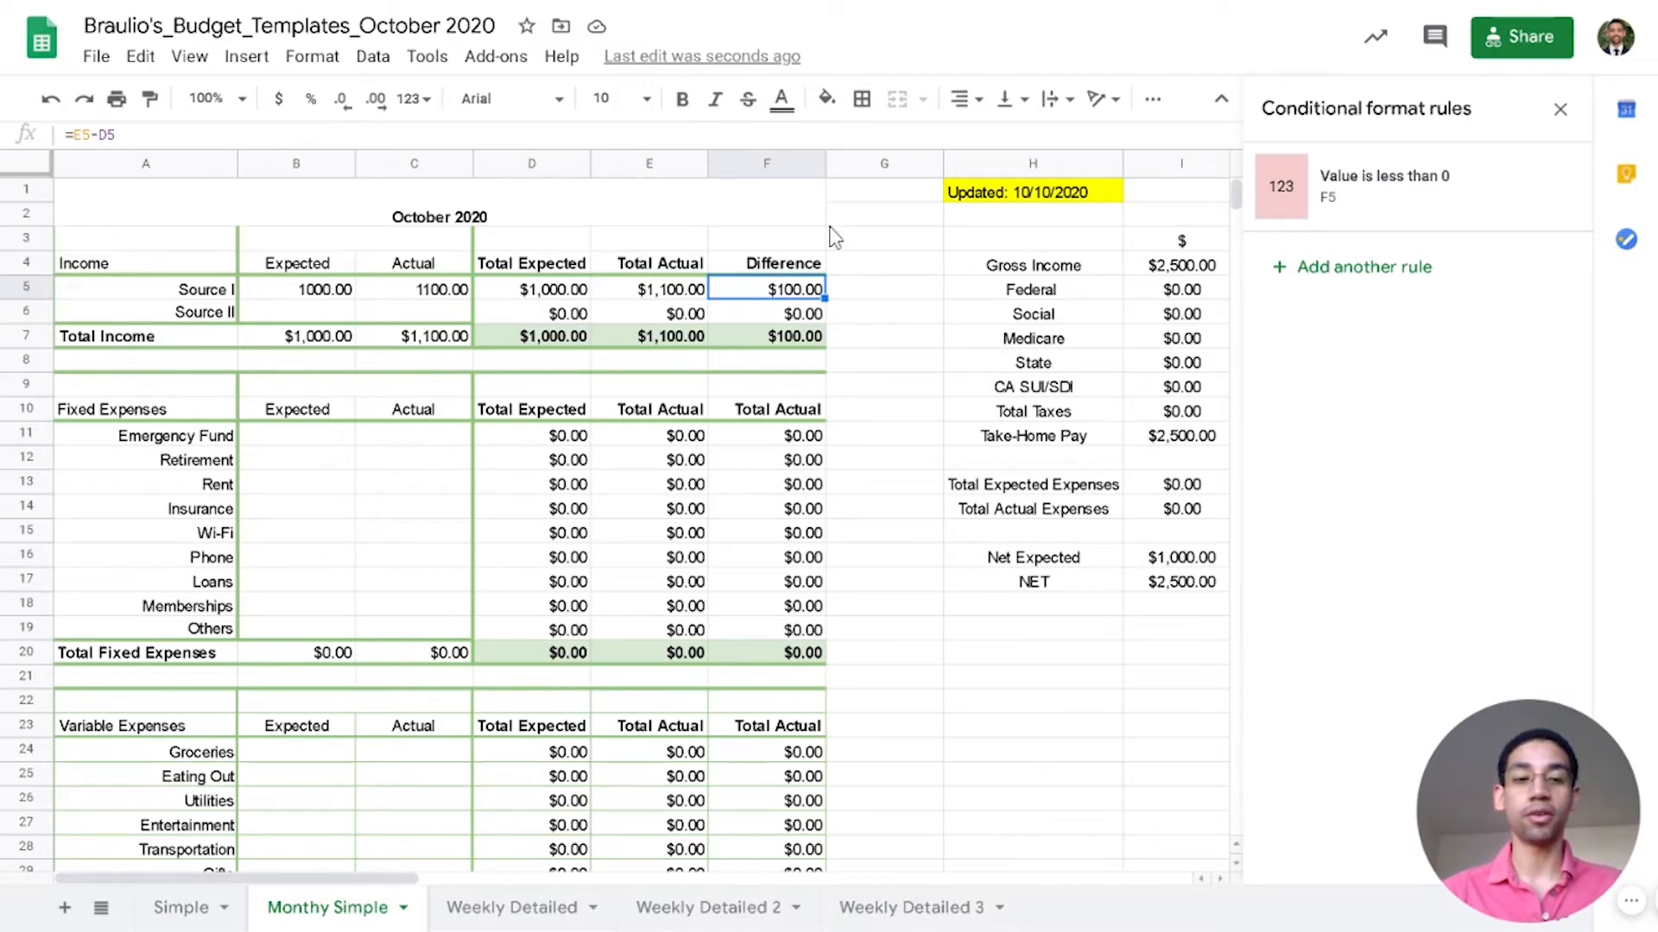
pyautogui.click(447, 300)
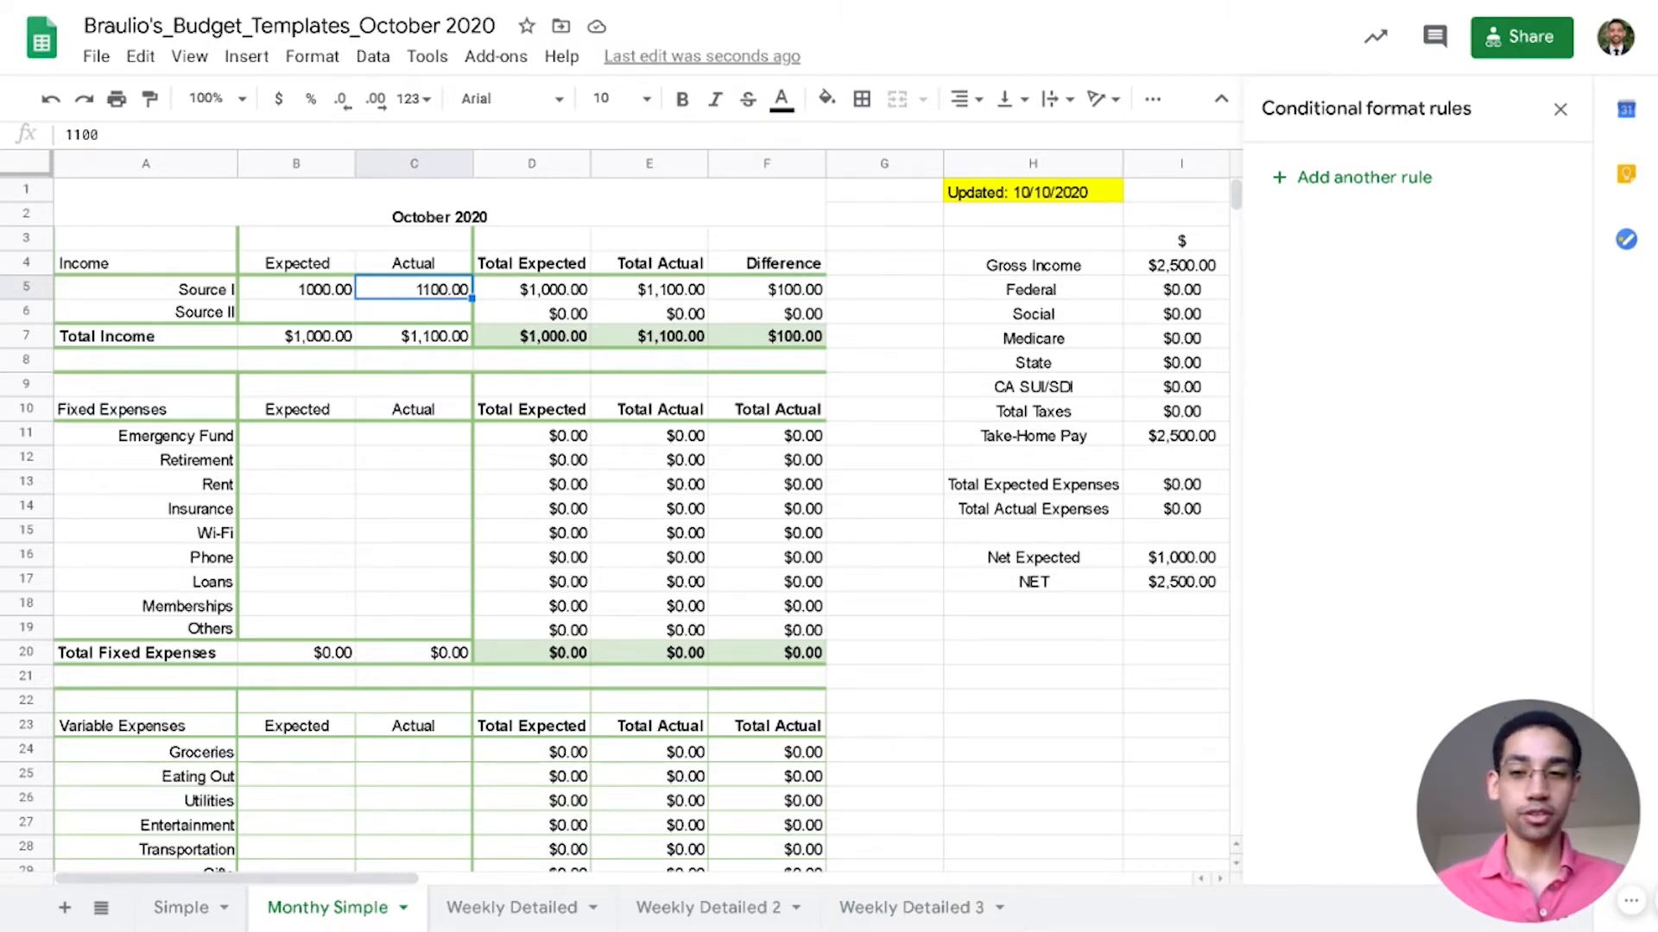
# Step: Set Source I's actual income in C5 to 800 and check its Difference formula in F5
pyautogui.write('800')
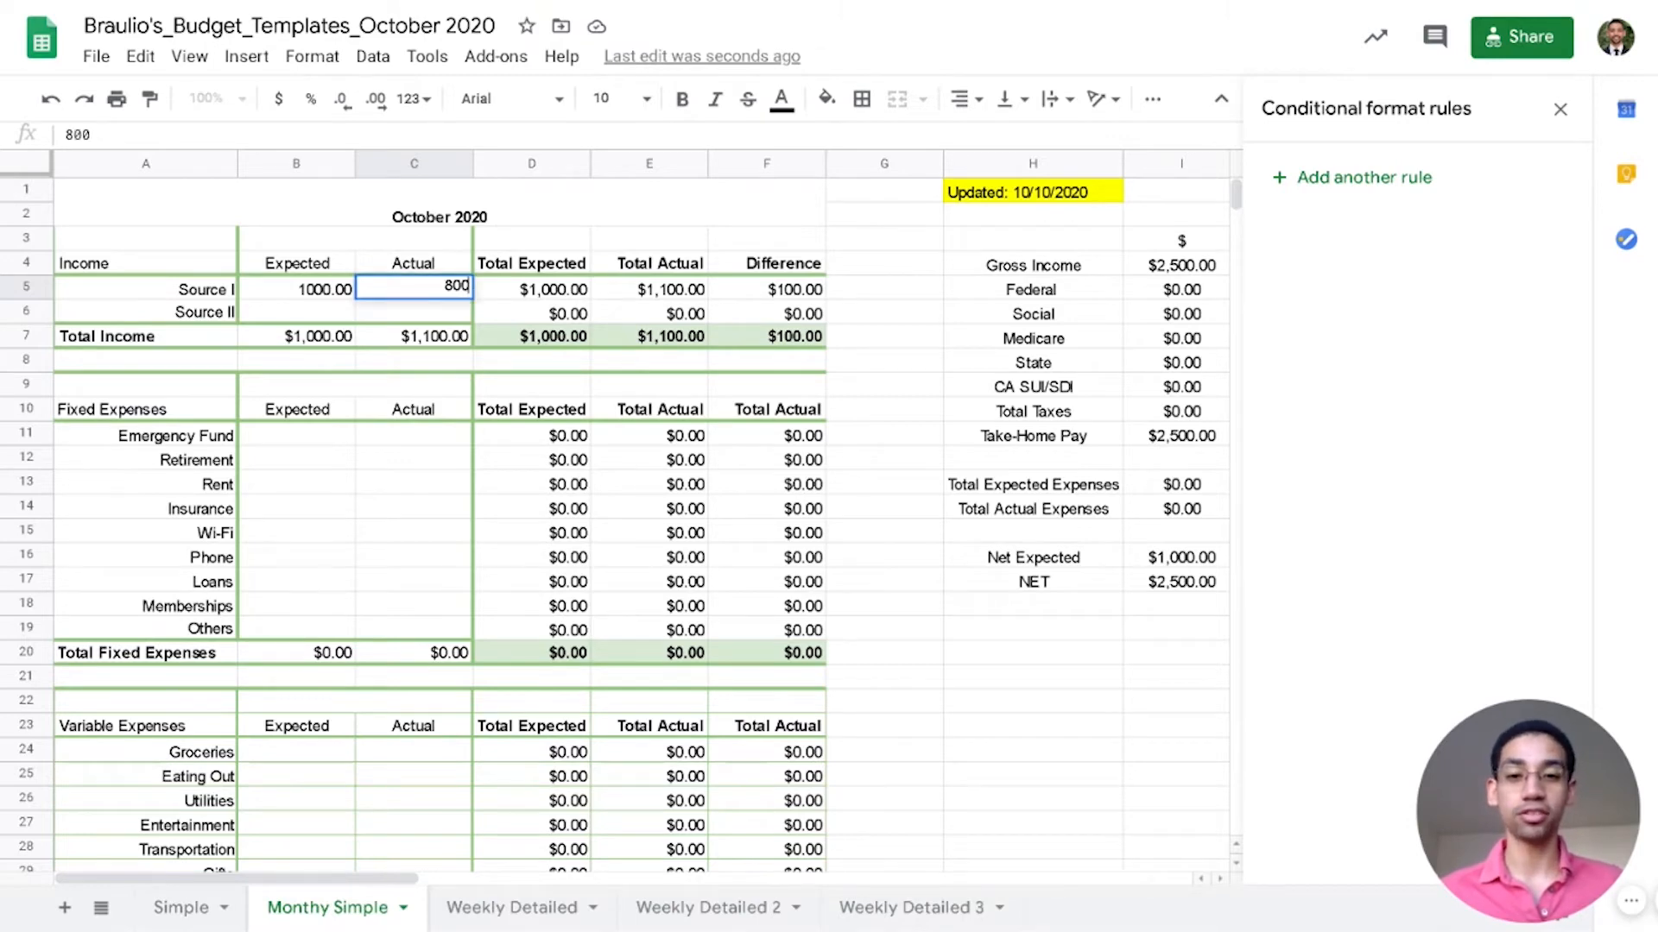
pyautogui.press('Return')
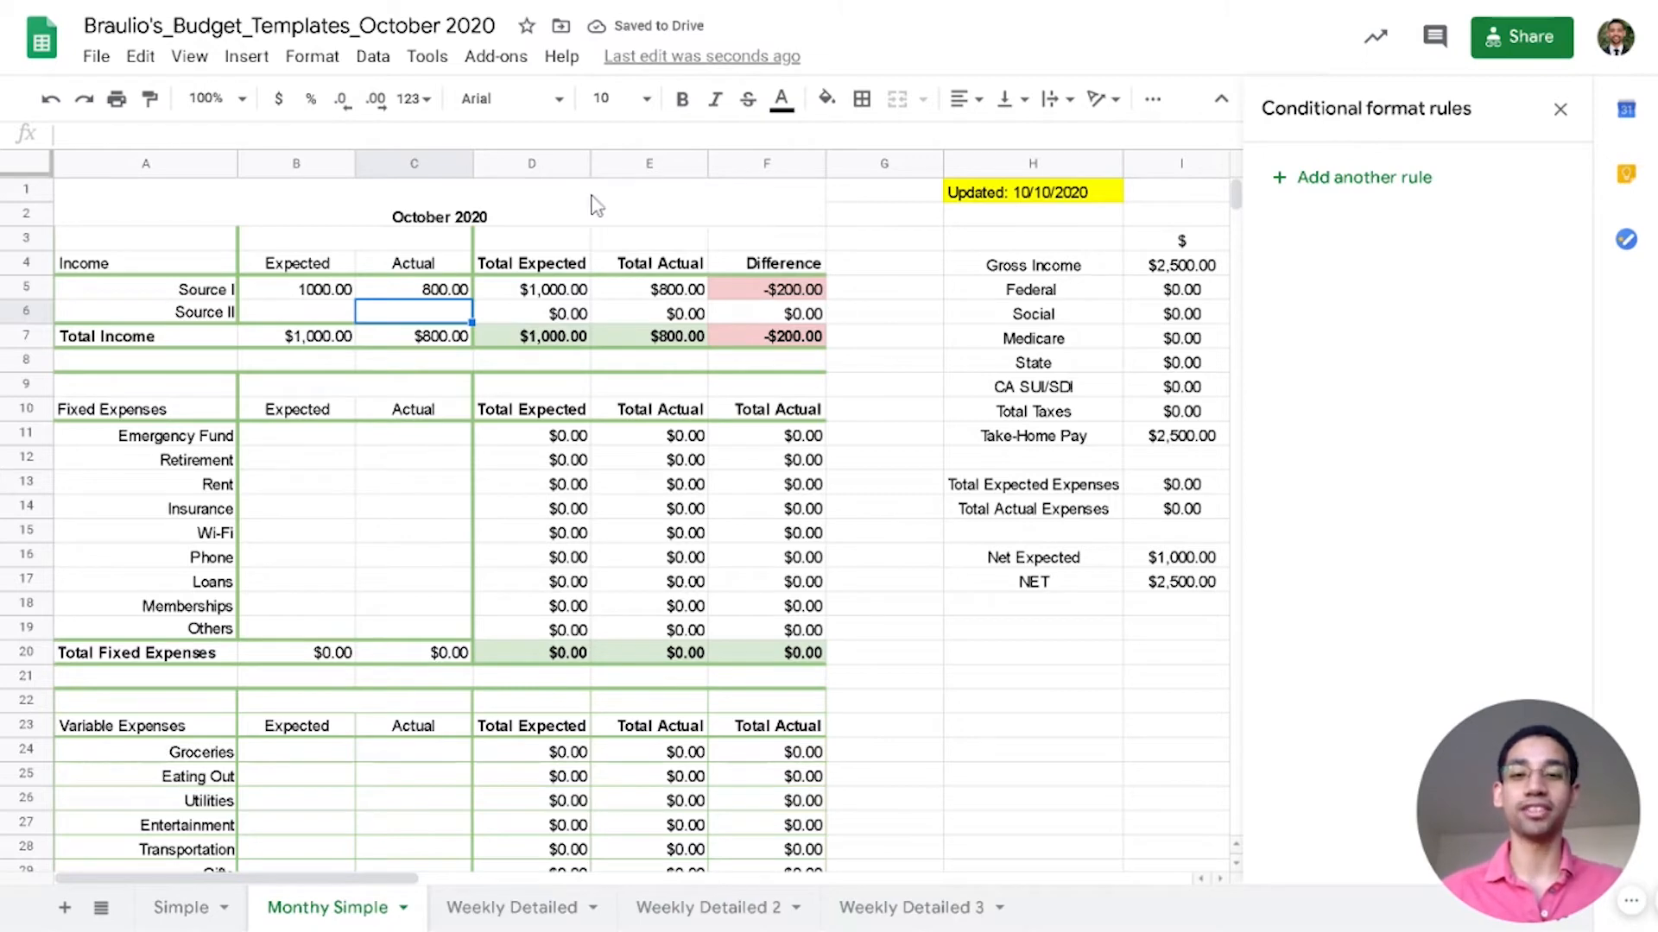
pyautogui.click(770, 291)
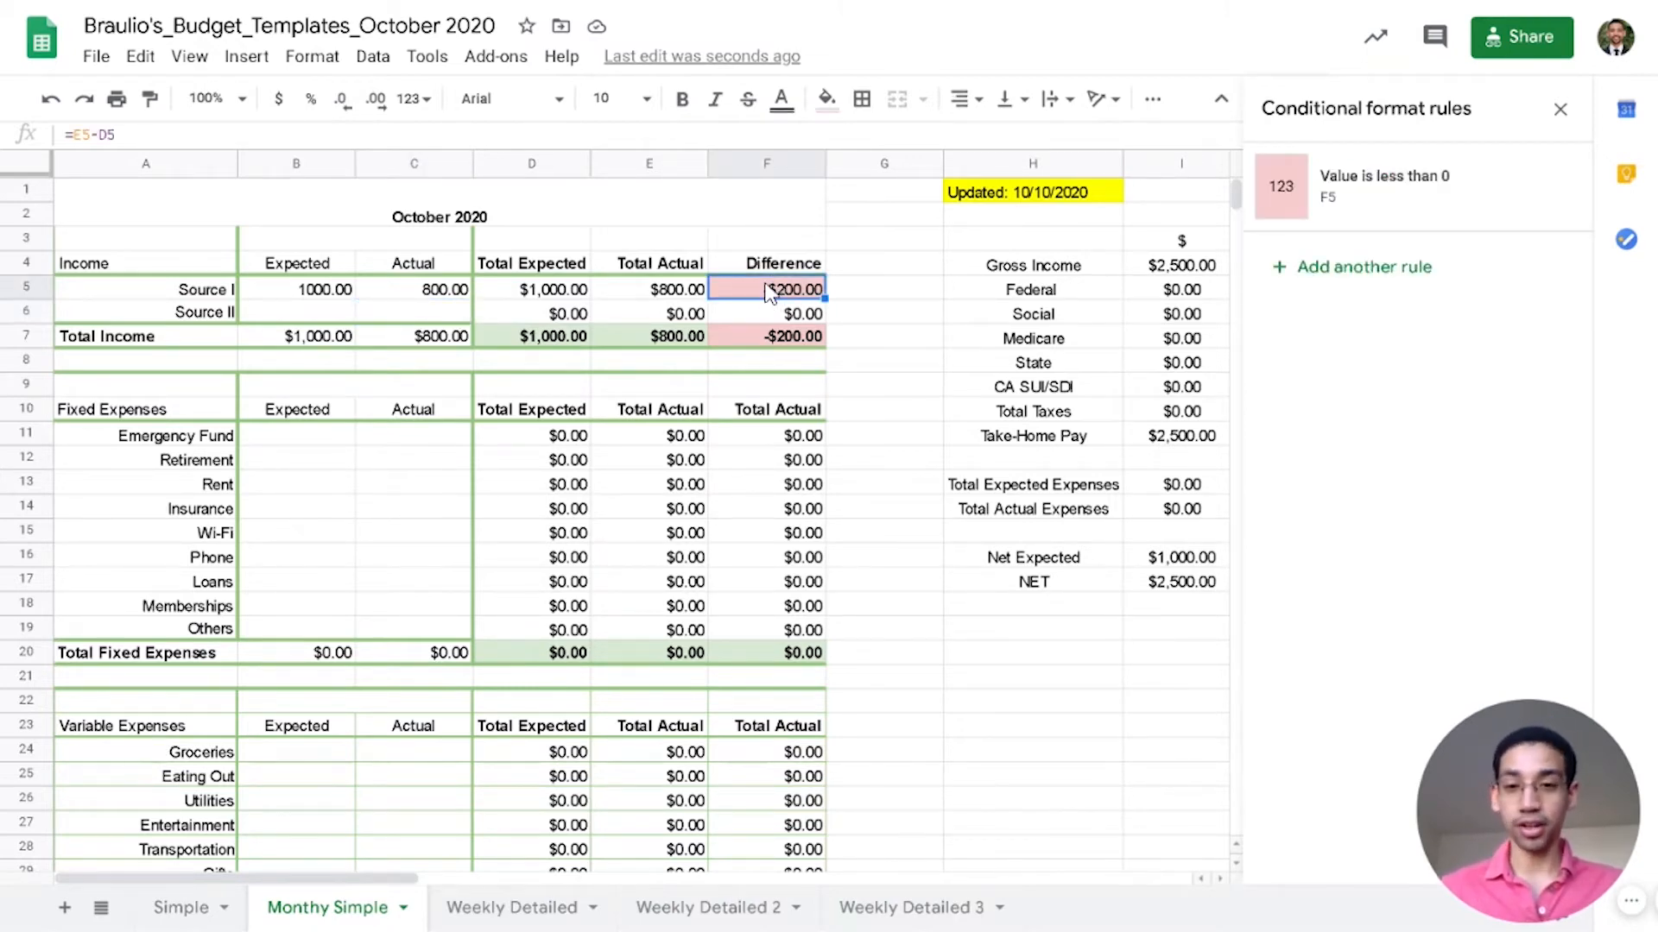
# Step: Undo the sample expected and actual income entries for Source I
pyautogui.hotkey('ctrl', 'z')
pyautogui.hotkey('ctrl', 'z')
pyautogui.hotkey('ctrl', 'z')
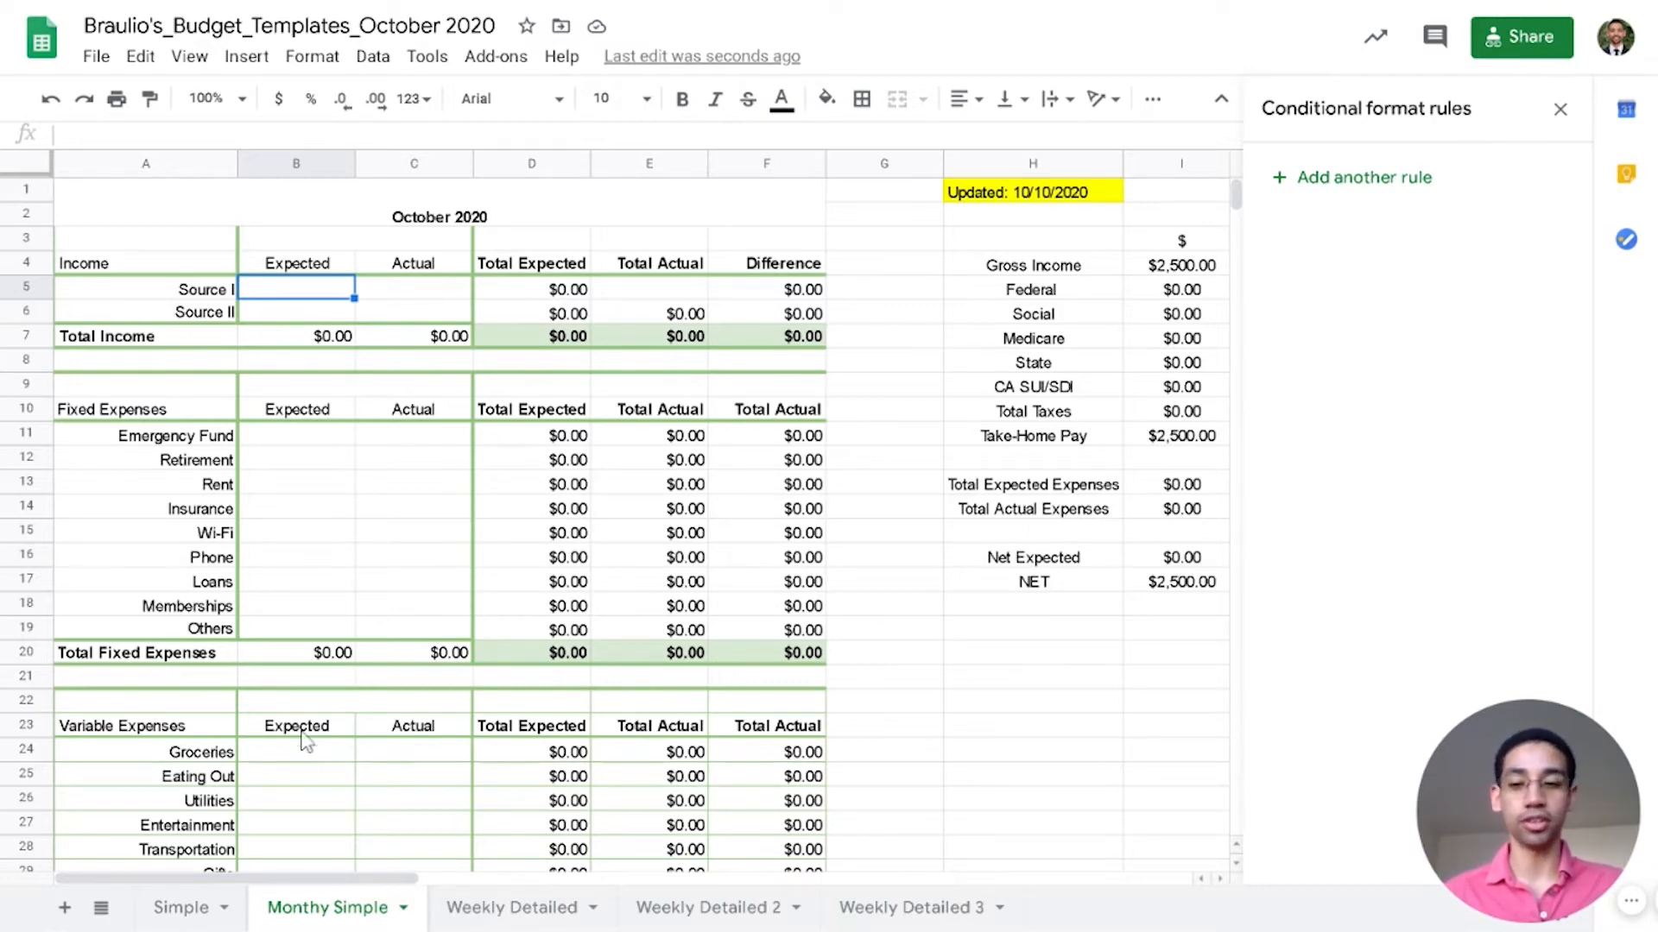
# Step: Enter 100 as the Federal tax amount under Gross Income in cell I5
pyautogui.moveTo(318, 880); pyautogui.dragTo(436, 889)
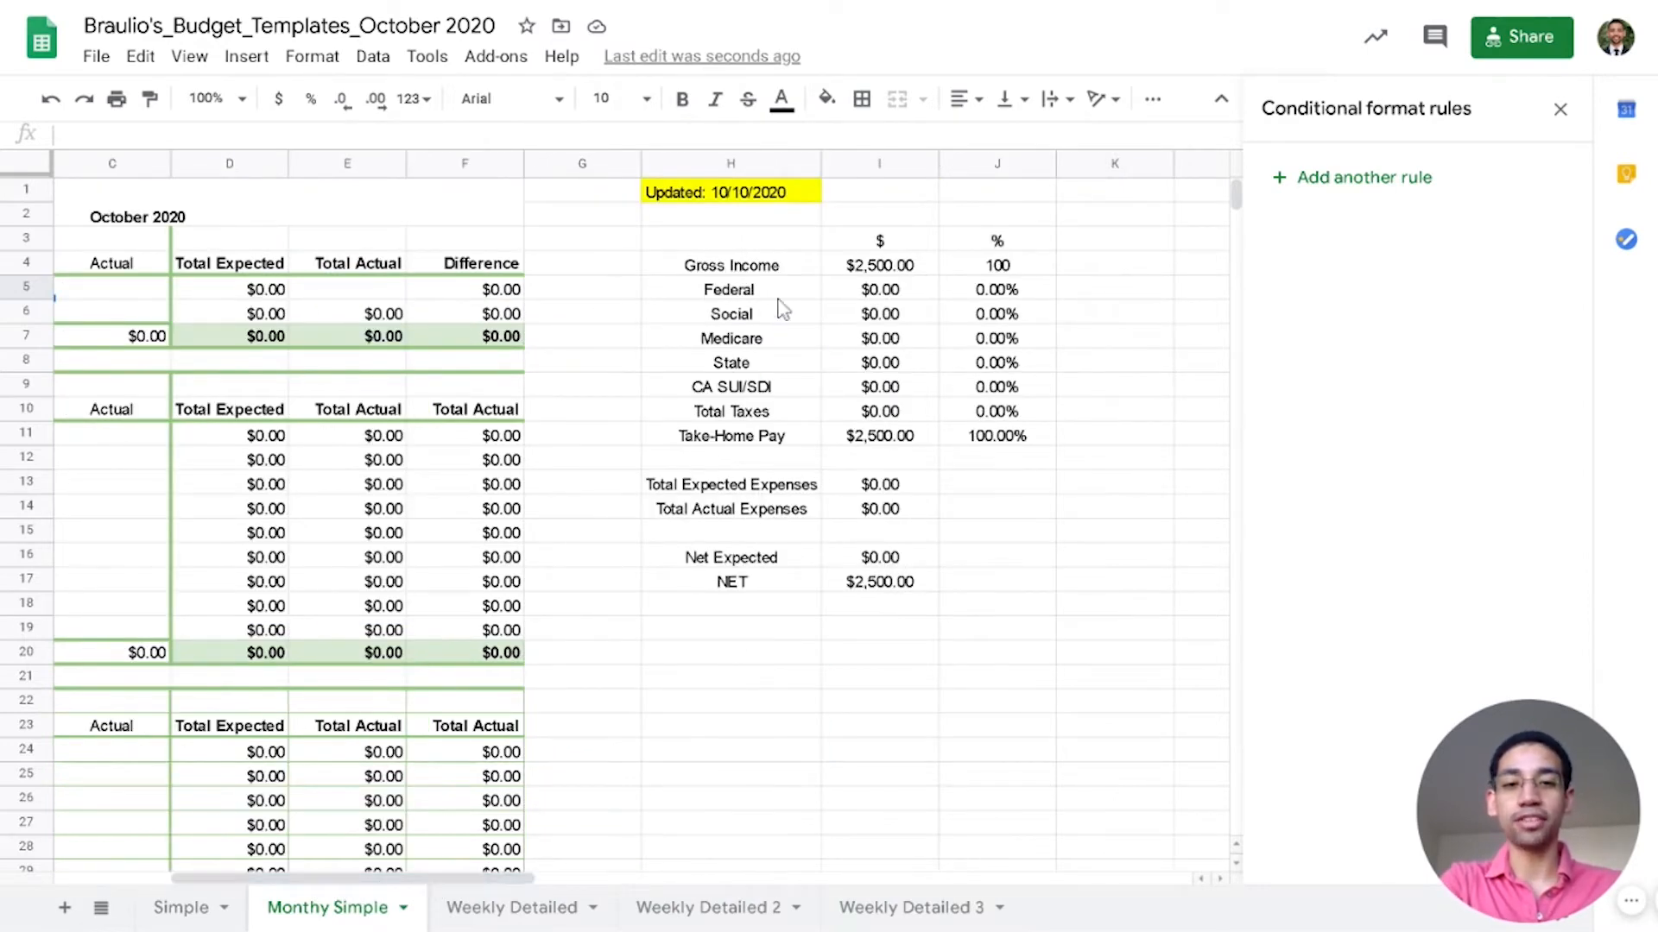
pyautogui.click(882, 268)
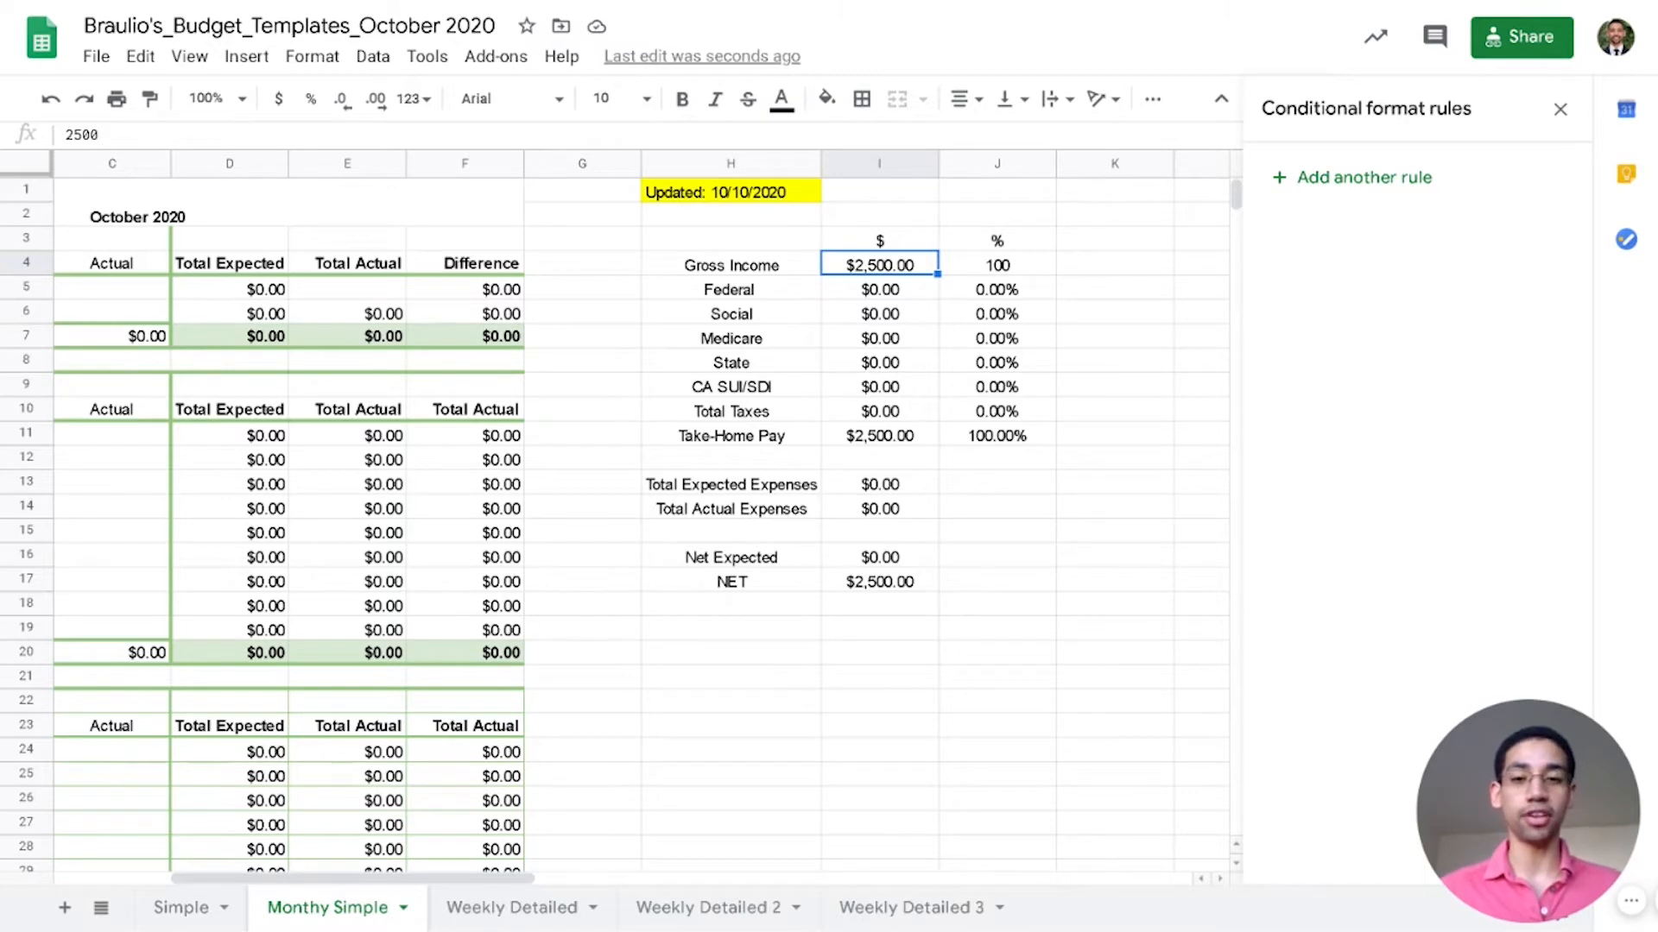
pyautogui.press('Down')
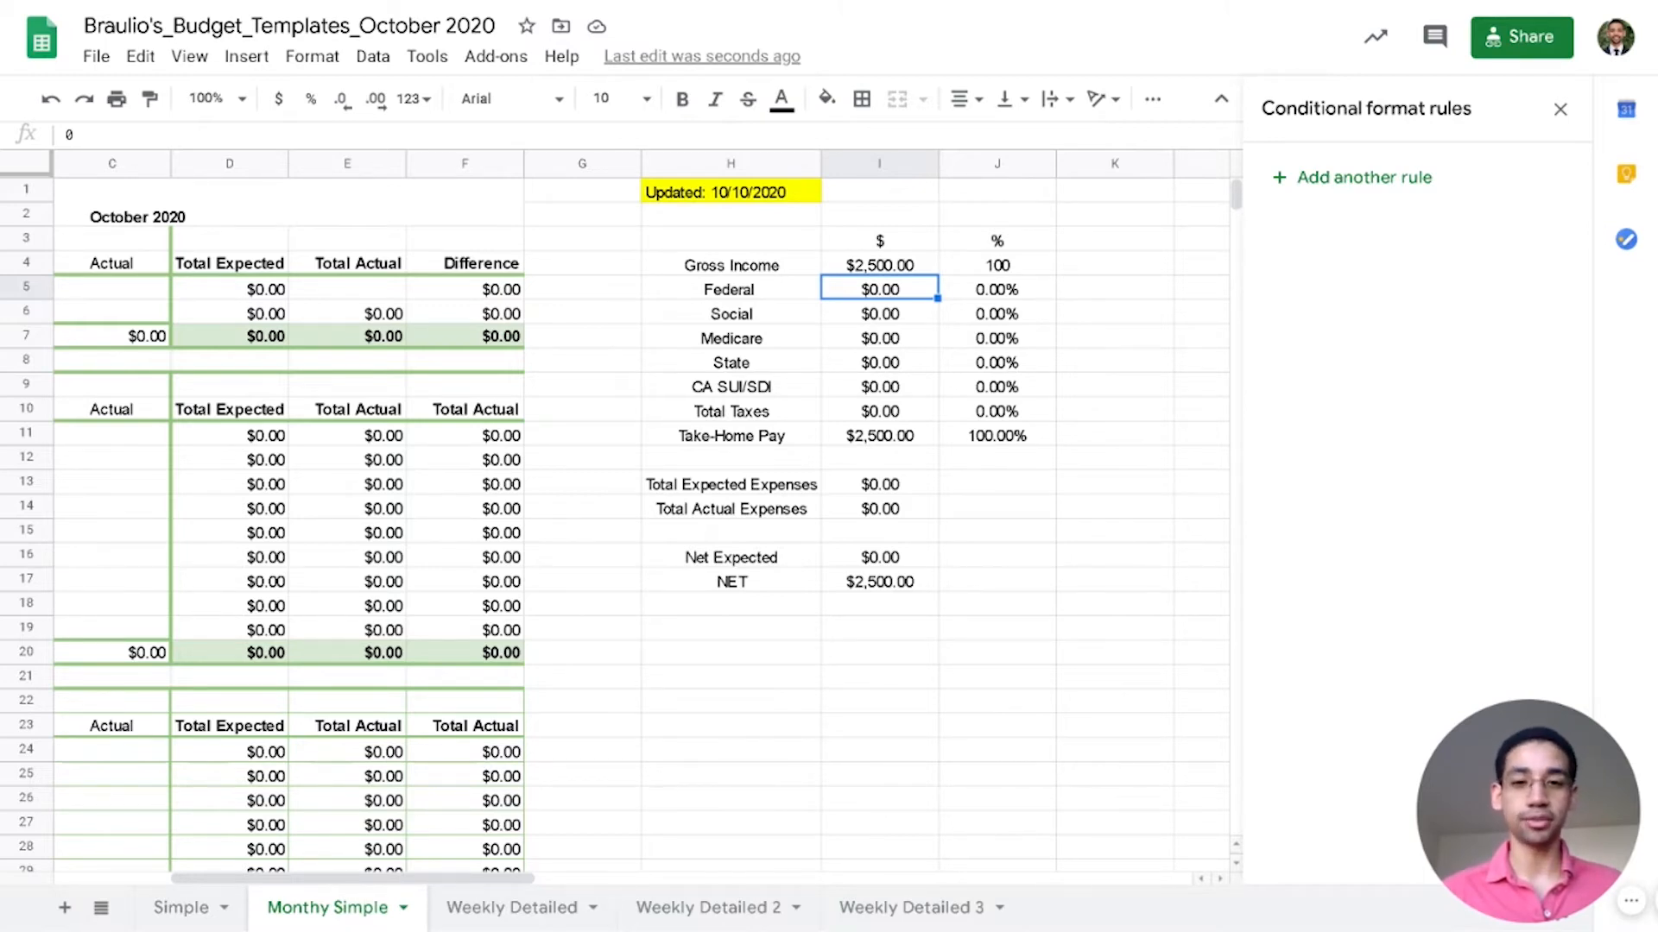
pyautogui.write('100')
pyautogui.press('Return')
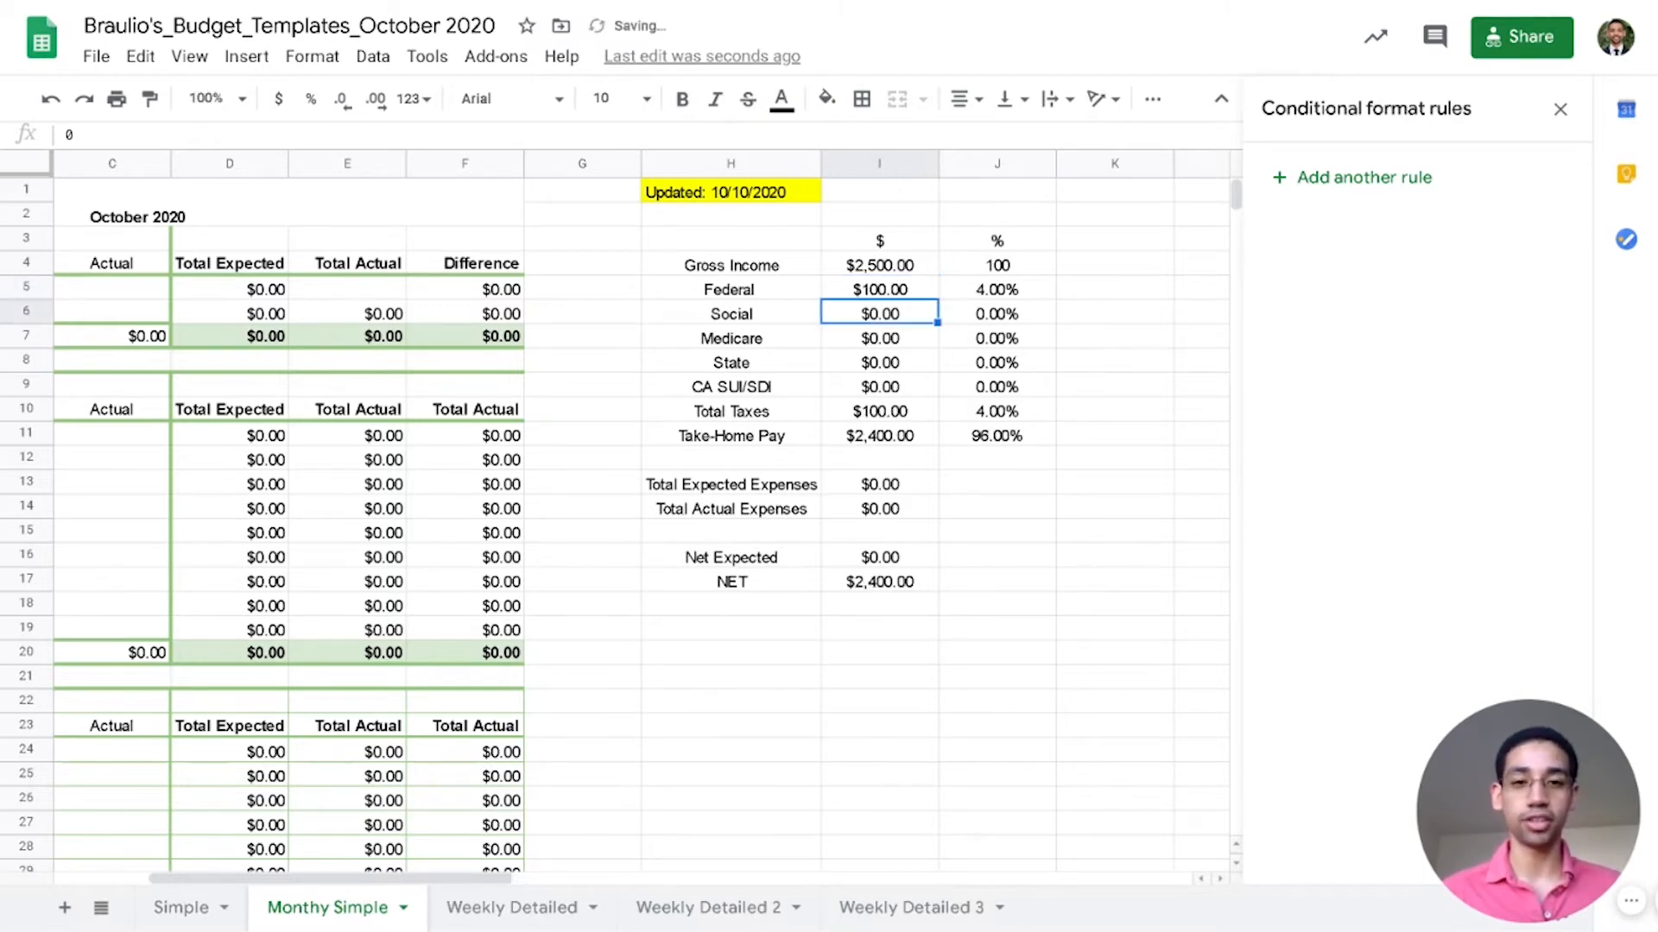
# Step: Check the Federal percentage formula in J5 against the dollar amount in I5
pyautogui.press('Right')
pyautogui.press('Up')
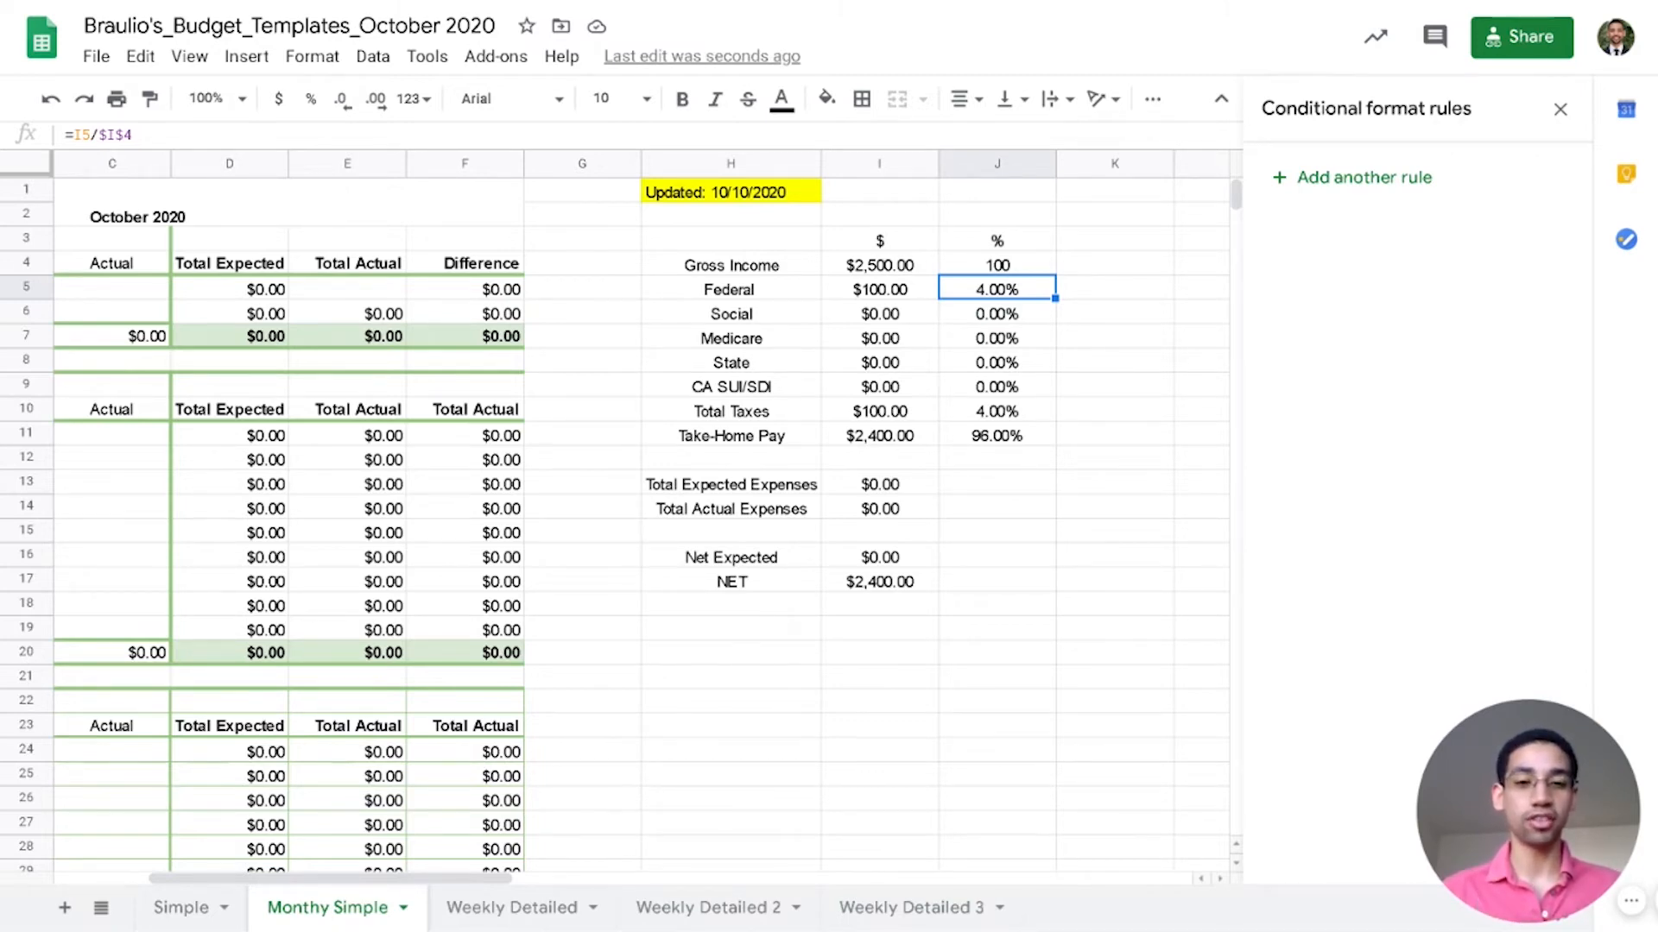
pyautogui.click(880, 289)
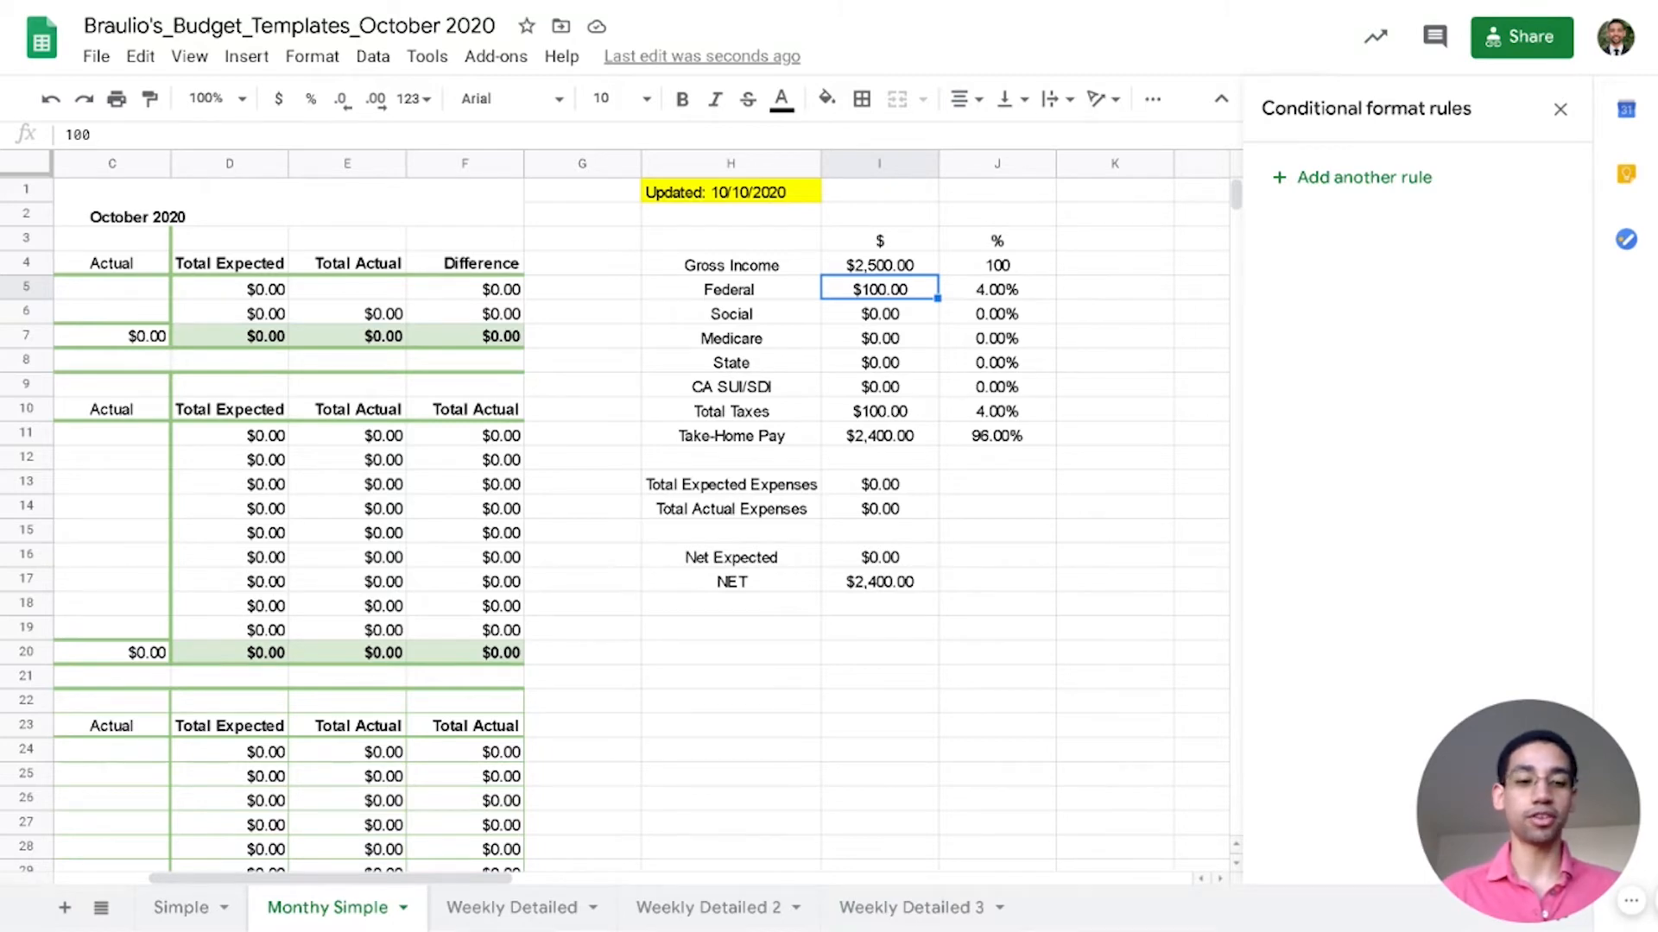
# Step: Enter 100 each for Social, Medicare, State and CA SUI/SDI in cells I6 to I9
pyautogui.click(879, 314)
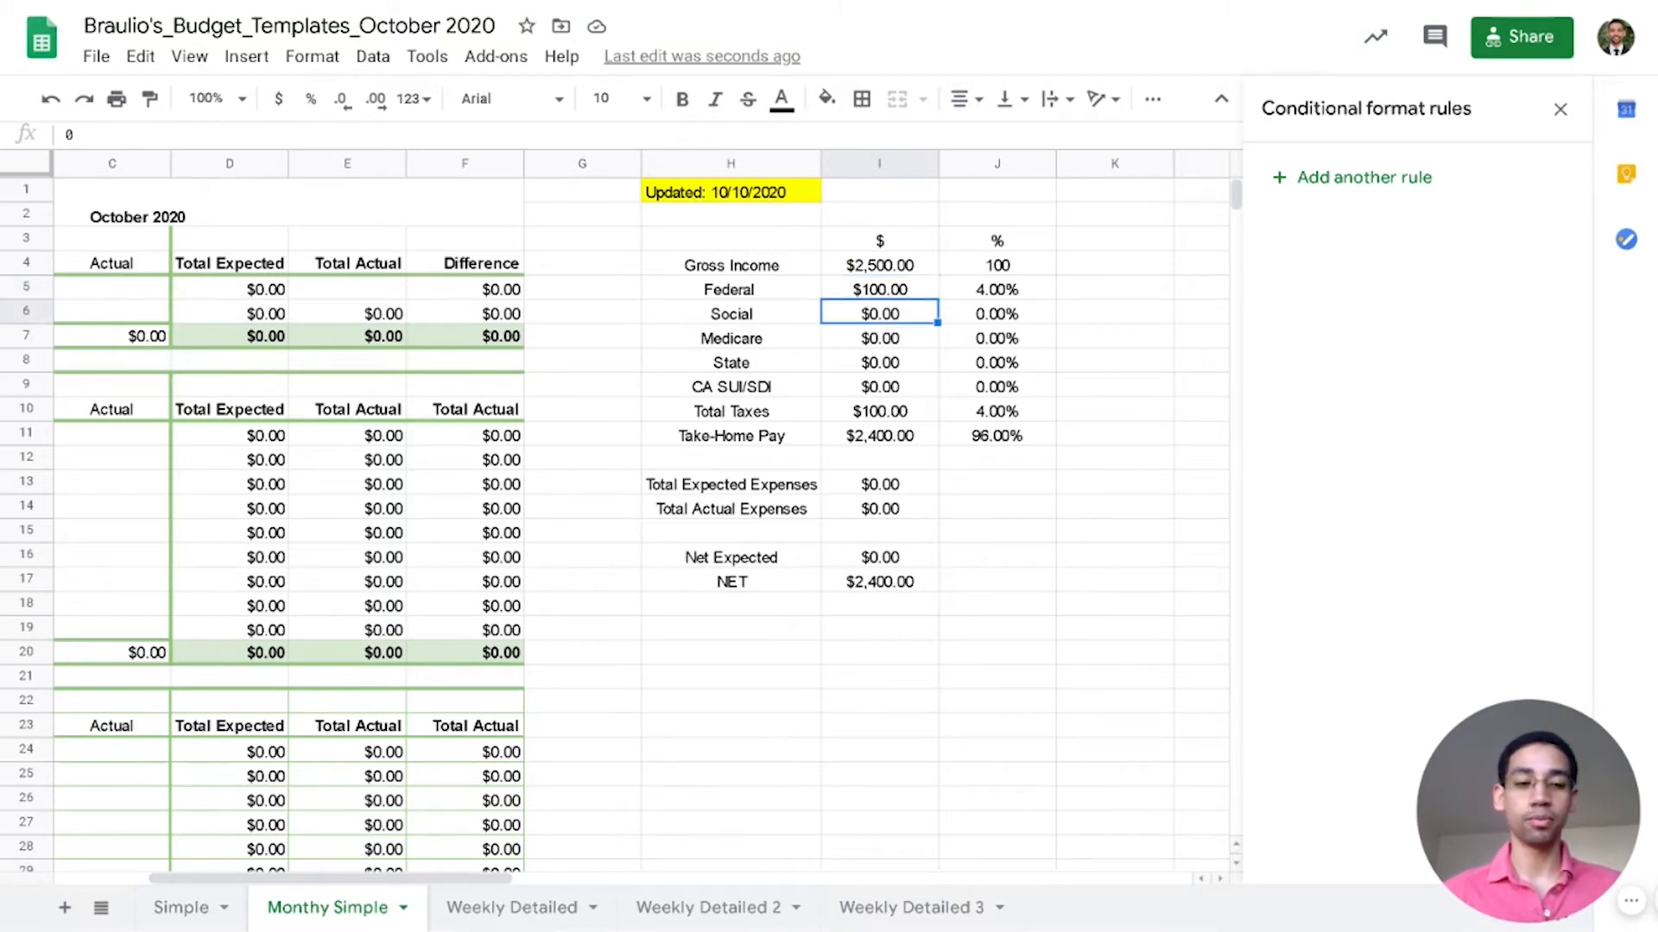
pyautogui.write('100')
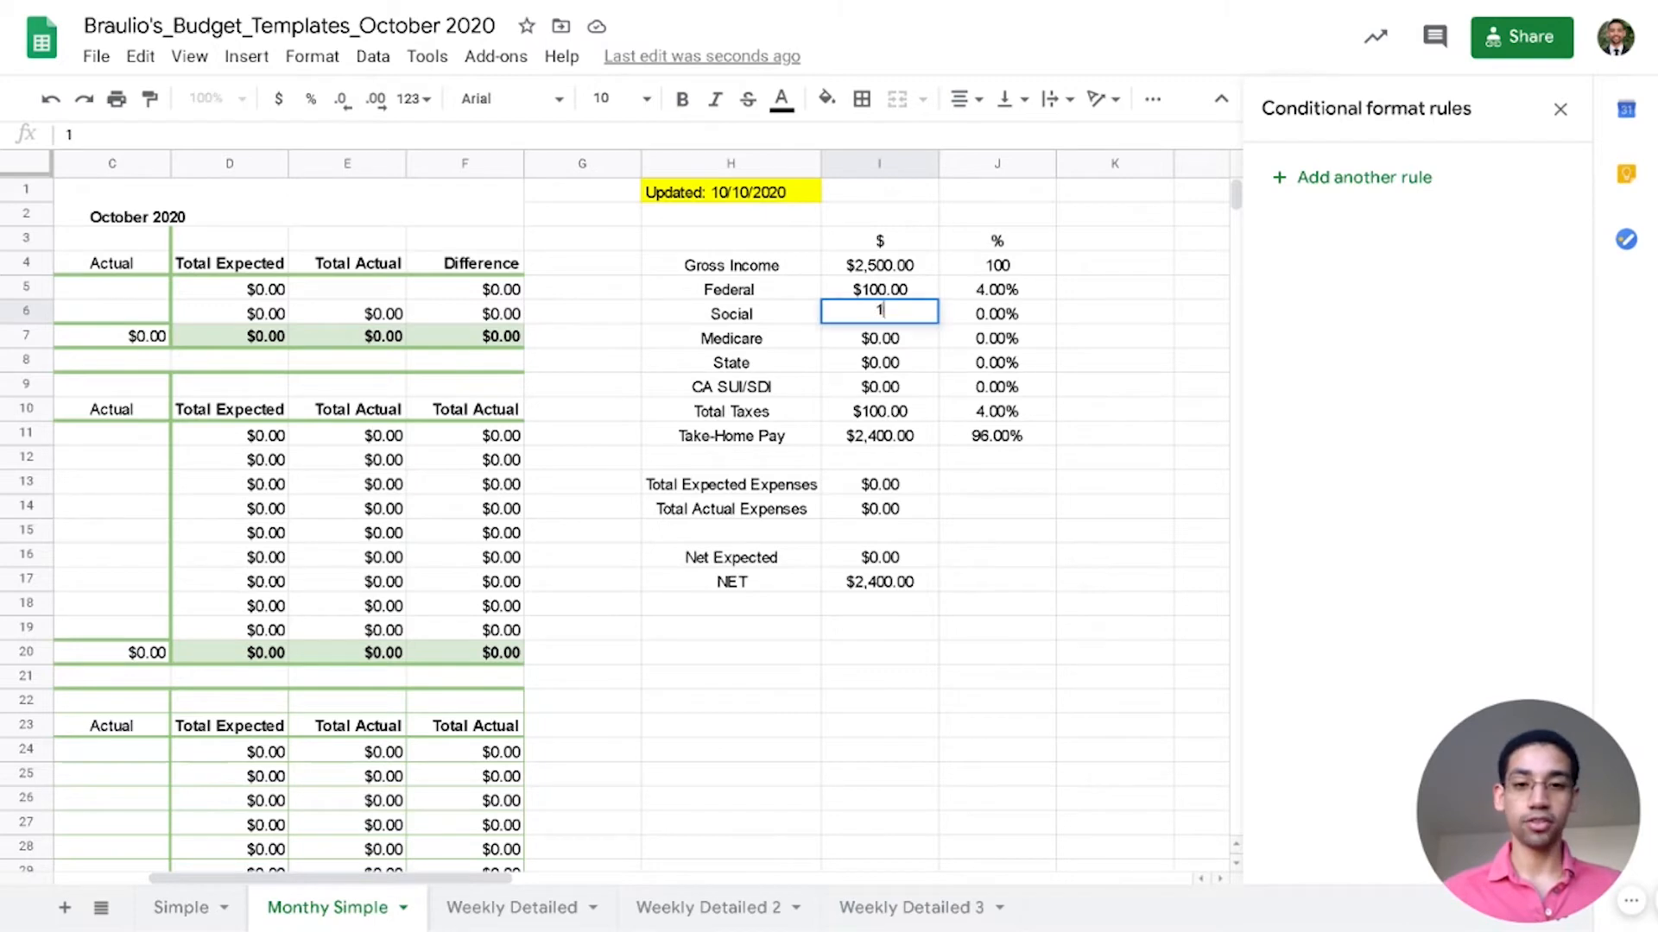
pyautogui.press('Return')
pyautogui.write('100')
pyautogui.press('Return')
pyautogui.write('100')
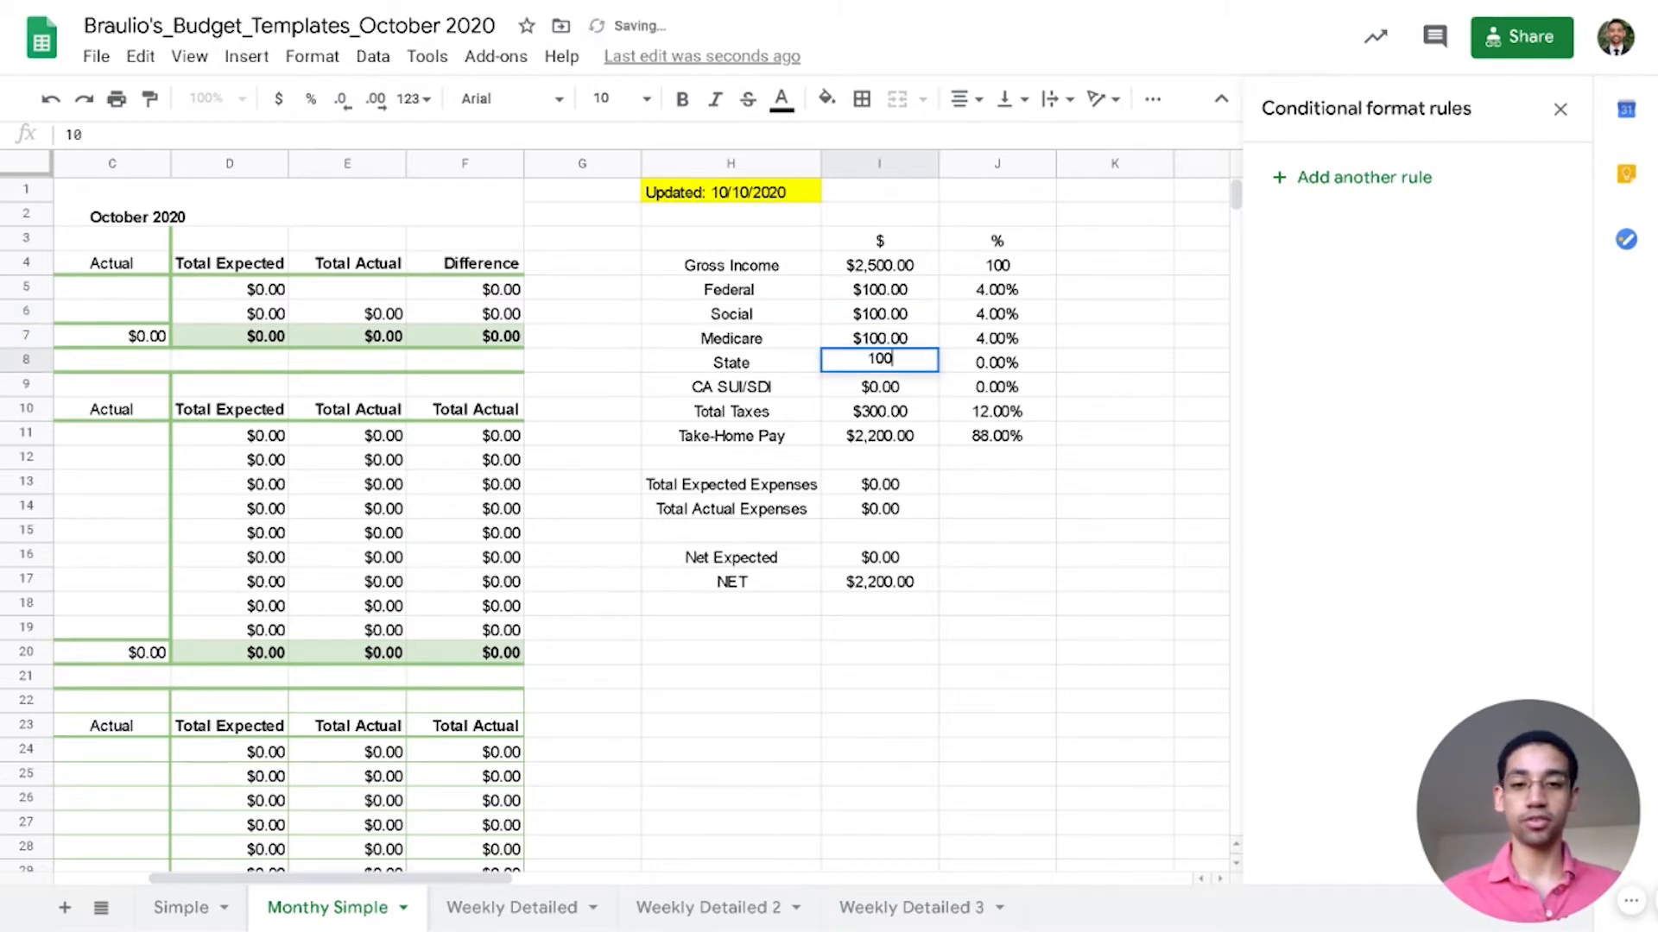
pyautogui.press('Return')
pyautogui.write('100')
pyautogui.press('Return')
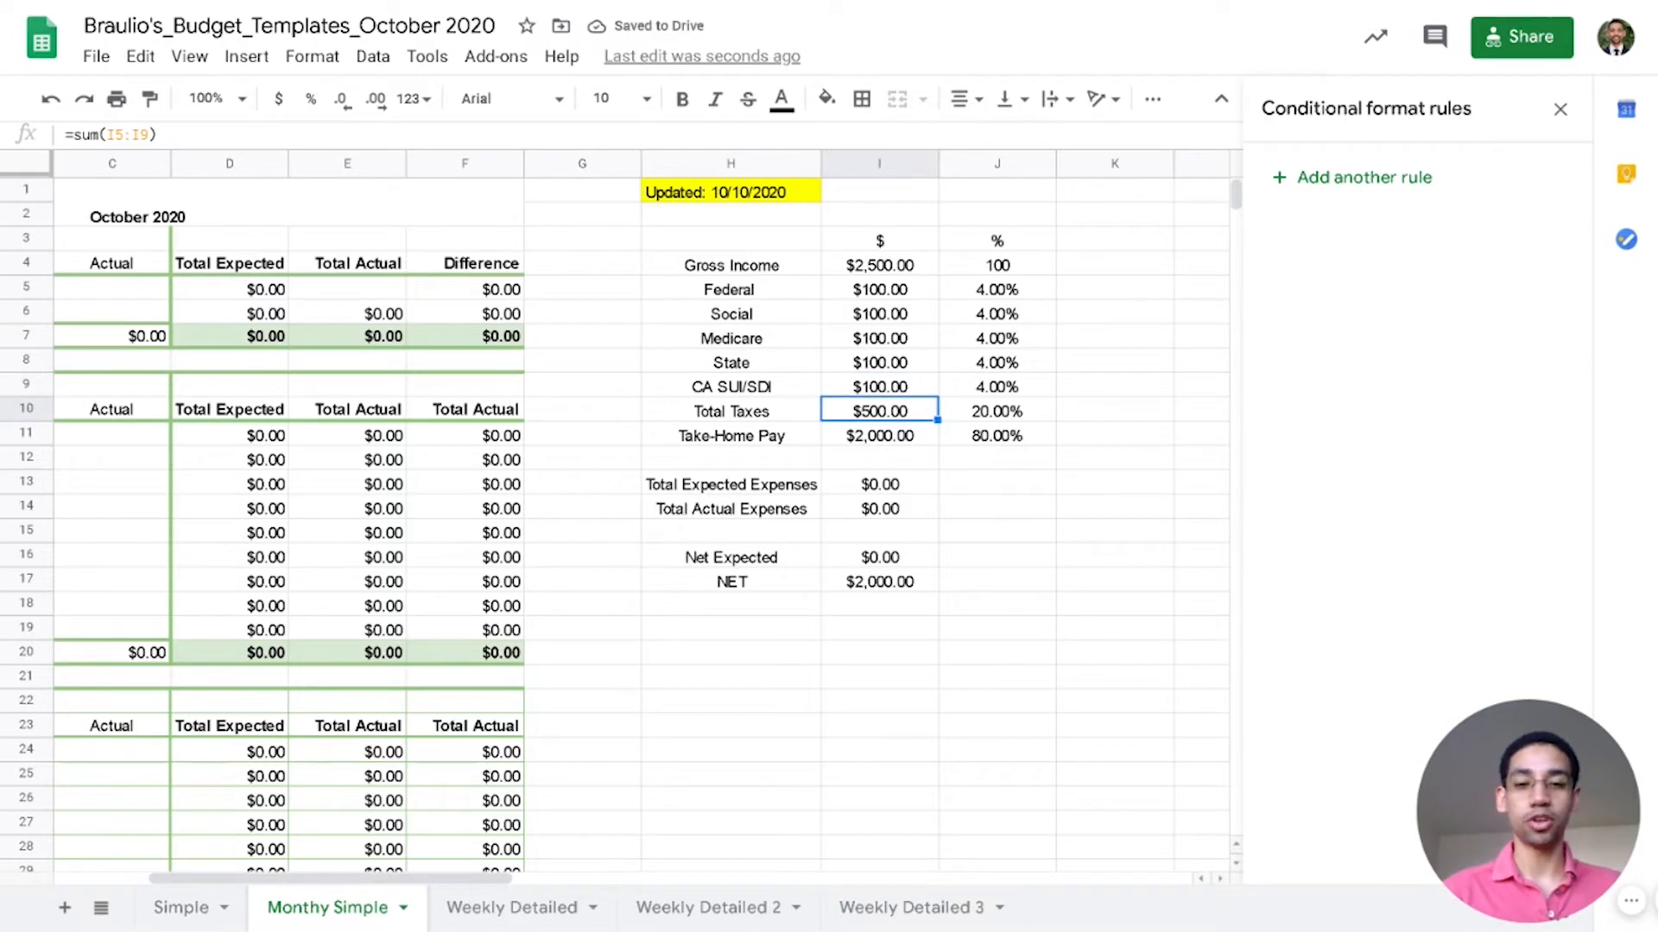
# Step: Inspect the Total Taxes and Take-Home Pay formulas in both the dollar and percent columns
pyautogui.doubleClick(911, 420)
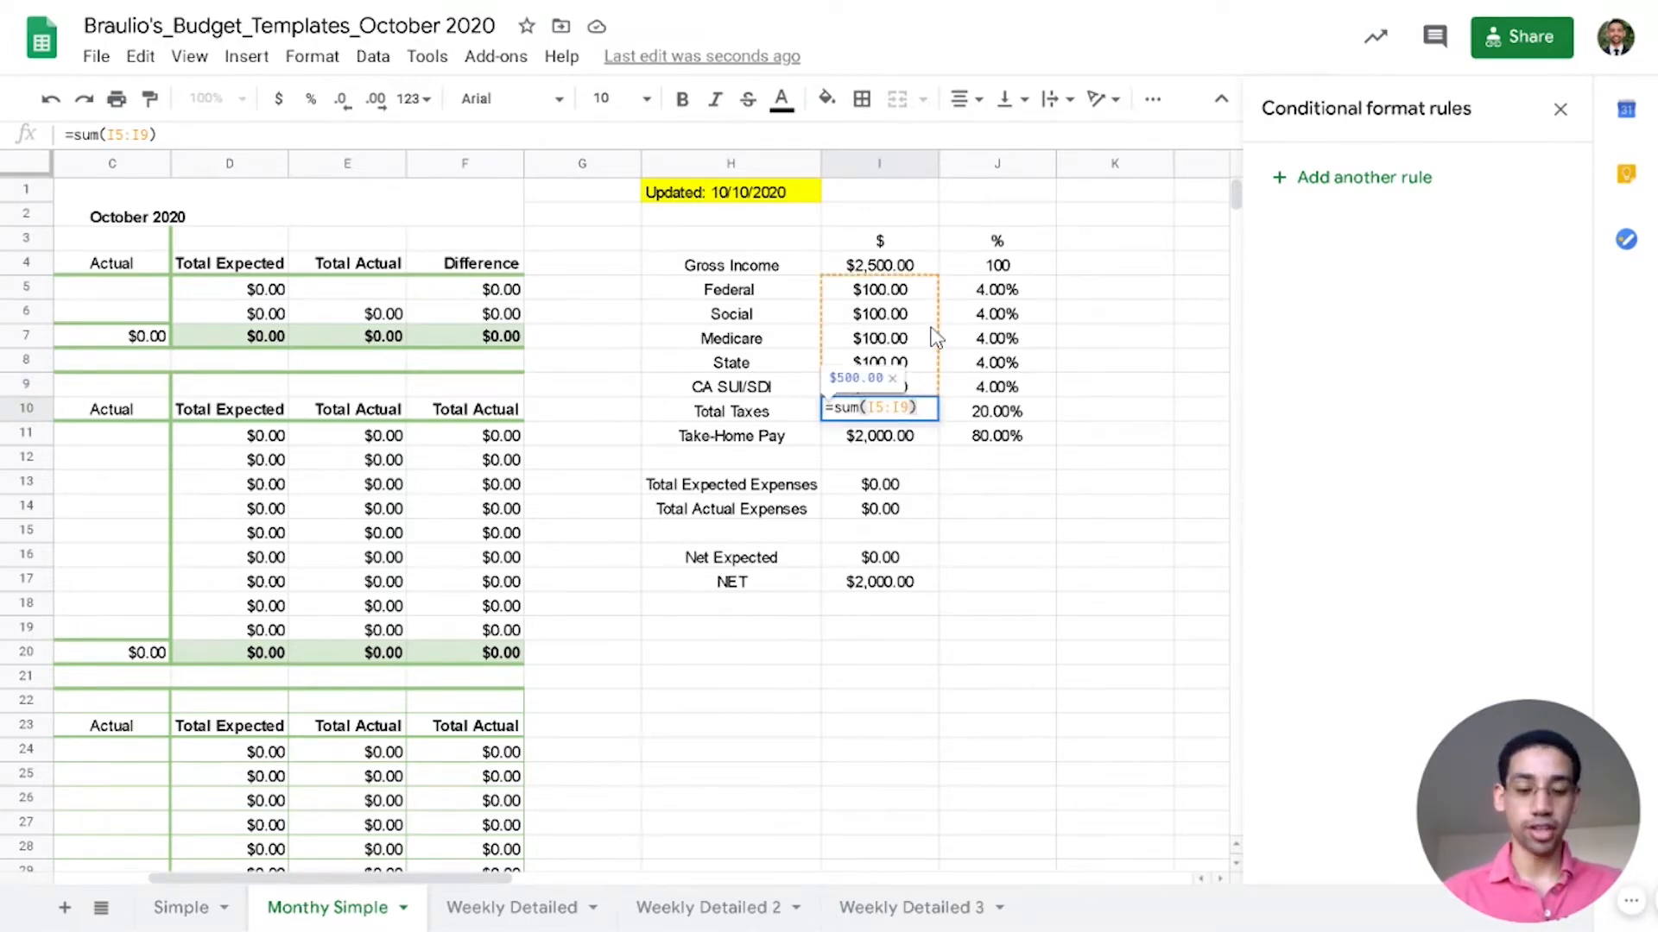
pyautogui.press('Return')
pyautogui.click(1007, 421)
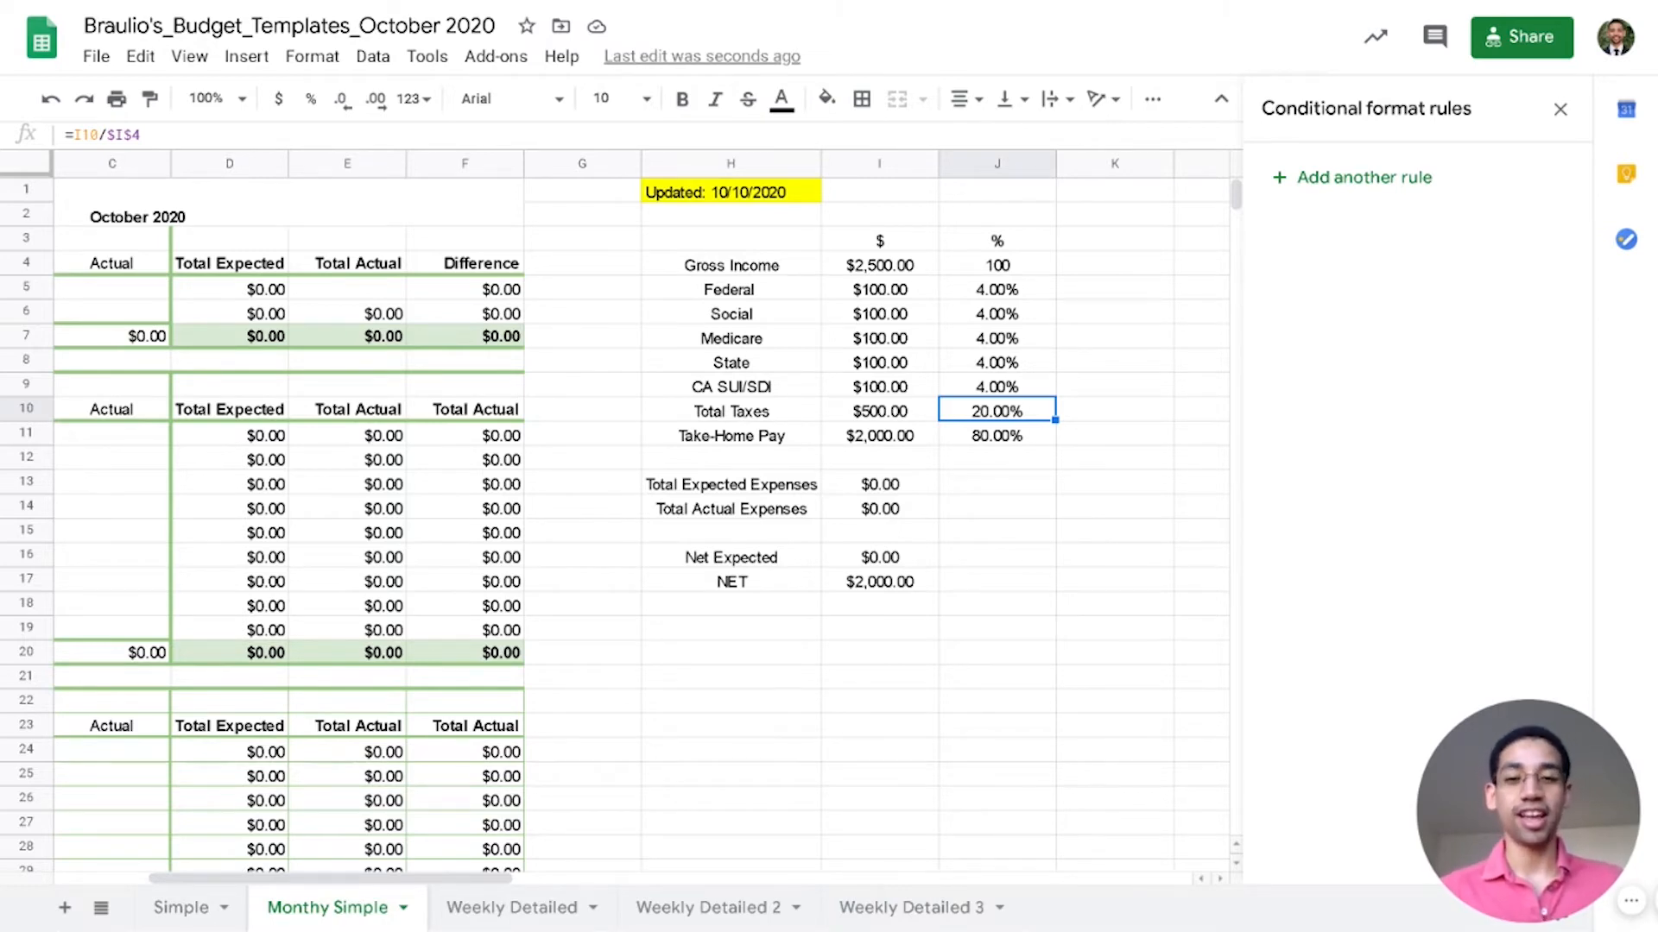
pyautogui.click(1001, 435)
pyautogui.click(880, 434)
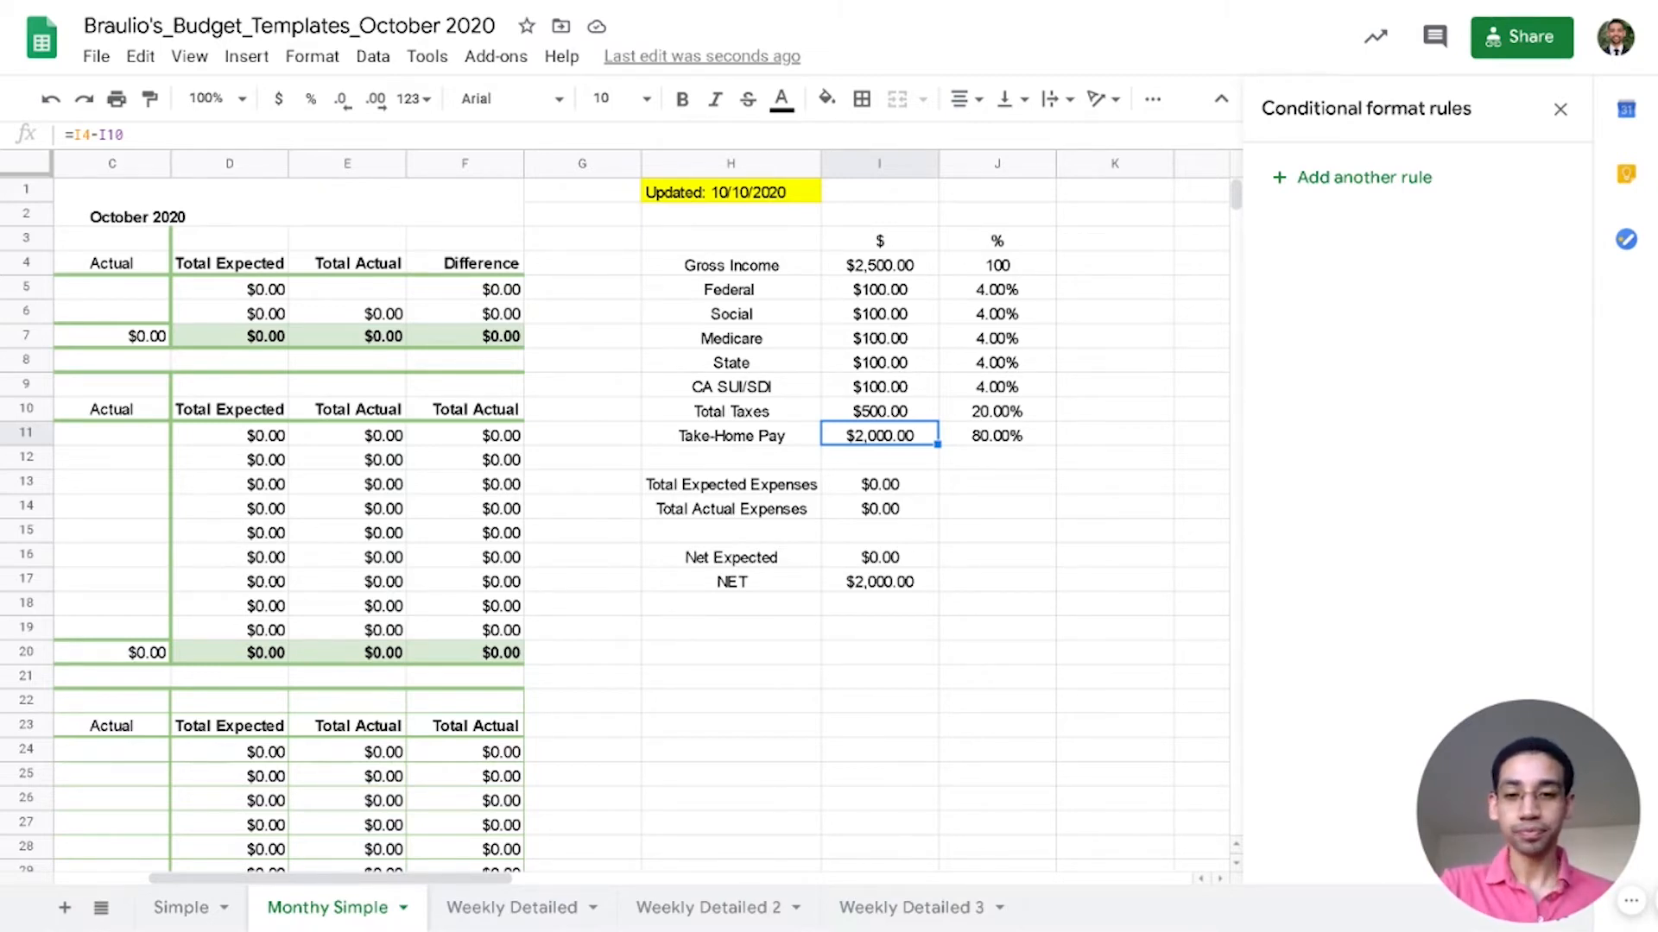
# Step: Inspect the formulas behind Total Expected Expenses in I13 and NET in I17
pyautogui.press('Down')
pyautogui.press('Down')
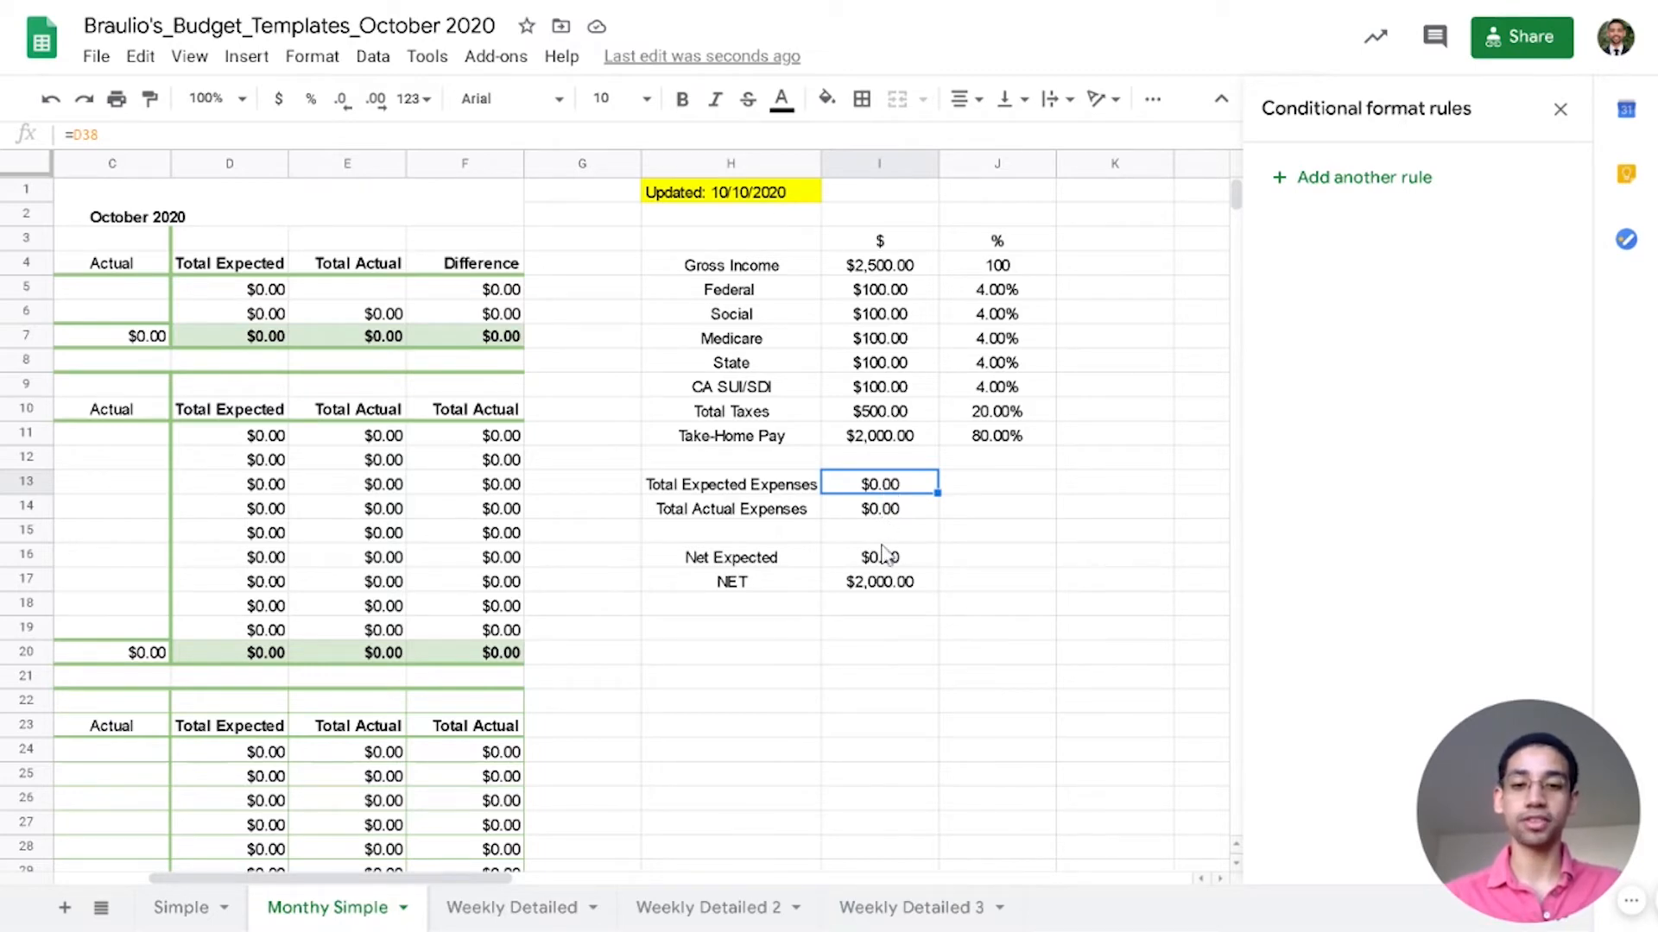
pyautogui.click(893, 588)
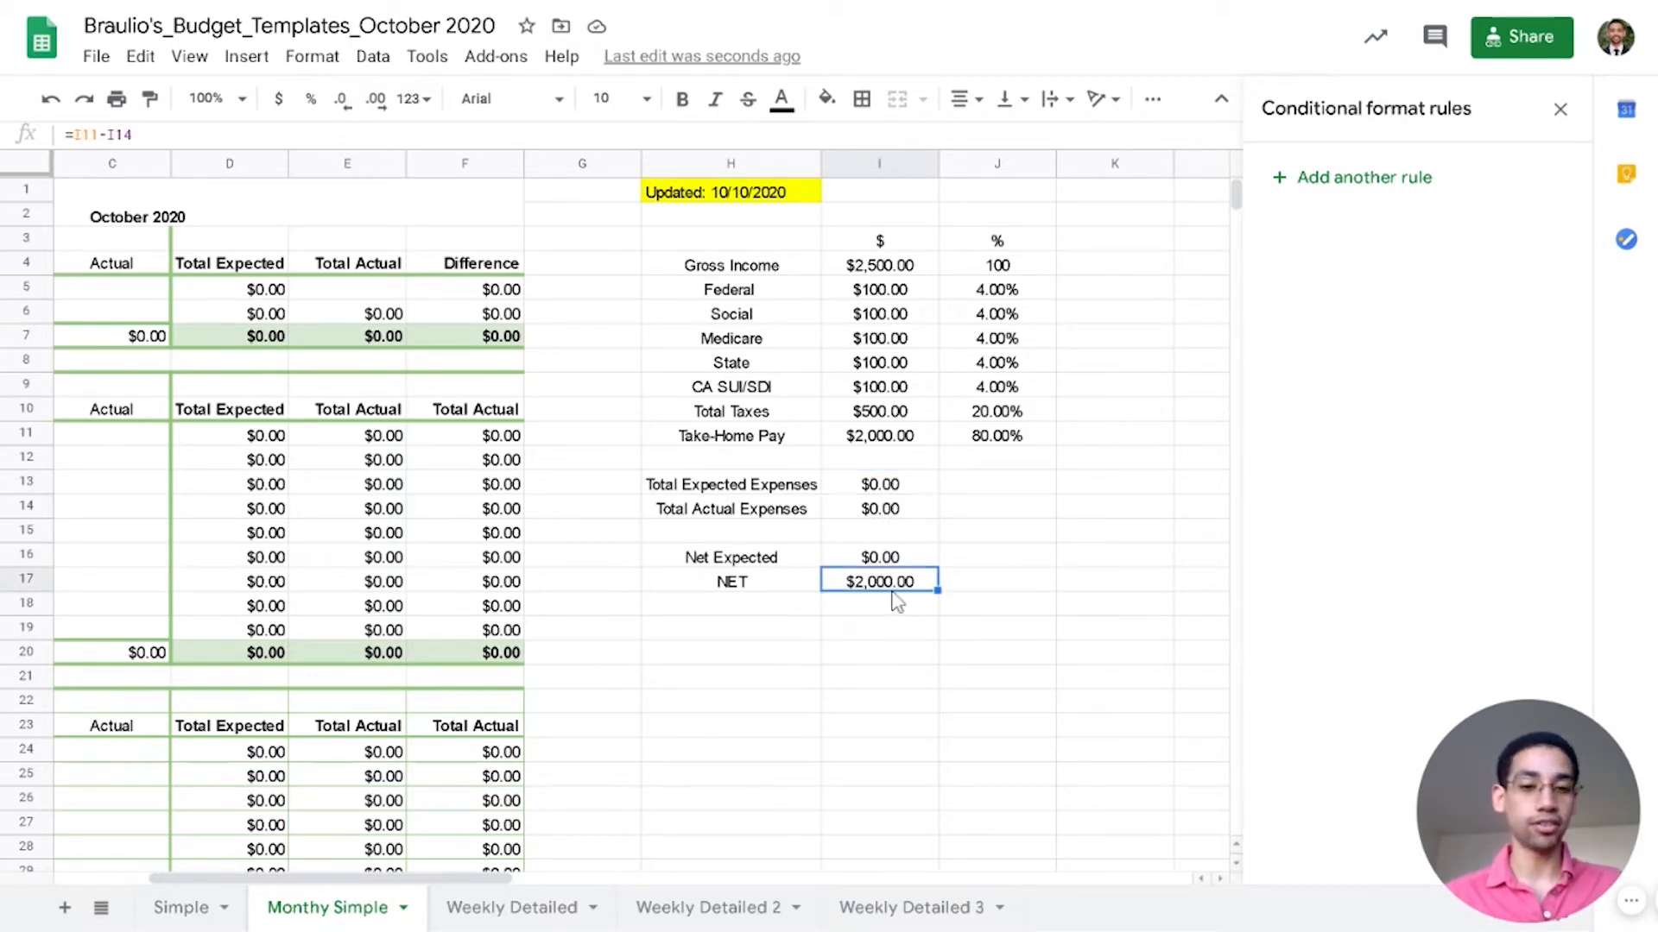
# Step: Clear the five tax amounts from Federal to CA SUI/SDI in cells I5 to I9
pyautogui.click(887, 296)
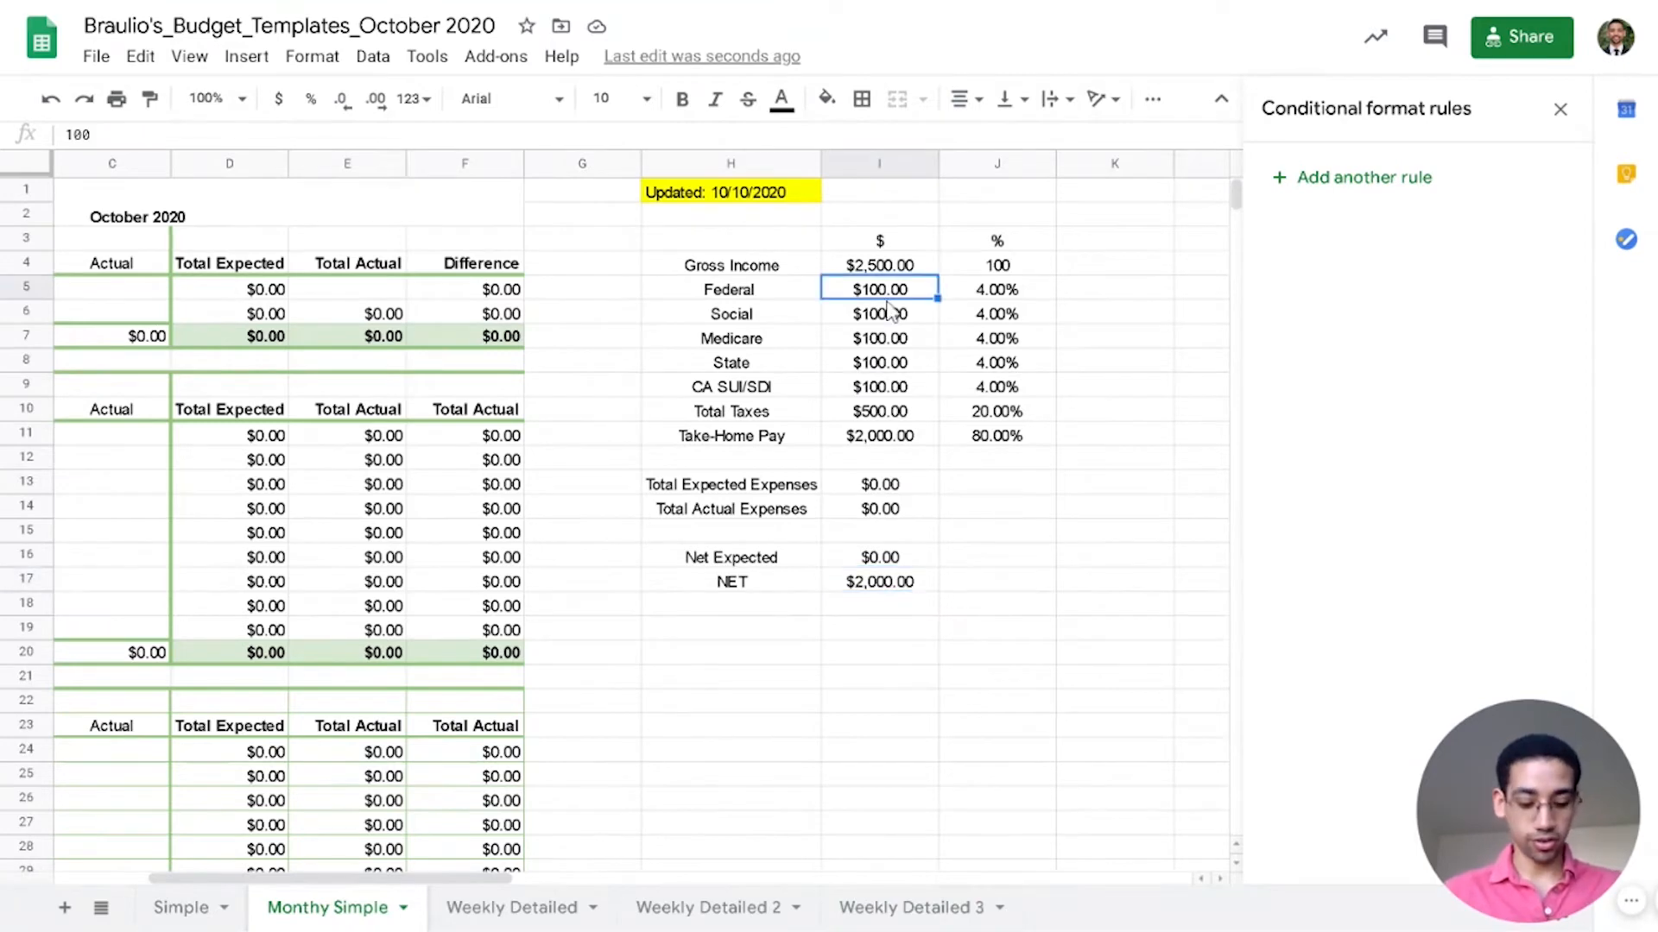
pyautogui.press('Delete')
pyautogui.press('Down')
pyautogui.press('Delete')
pyautogui.press('Down')
pyautogui.press('Delete')
pyautogui.press('Down')
pyautogui.press('Delete')
pyautogui.press('Down')
pyautogui.press('Delete')
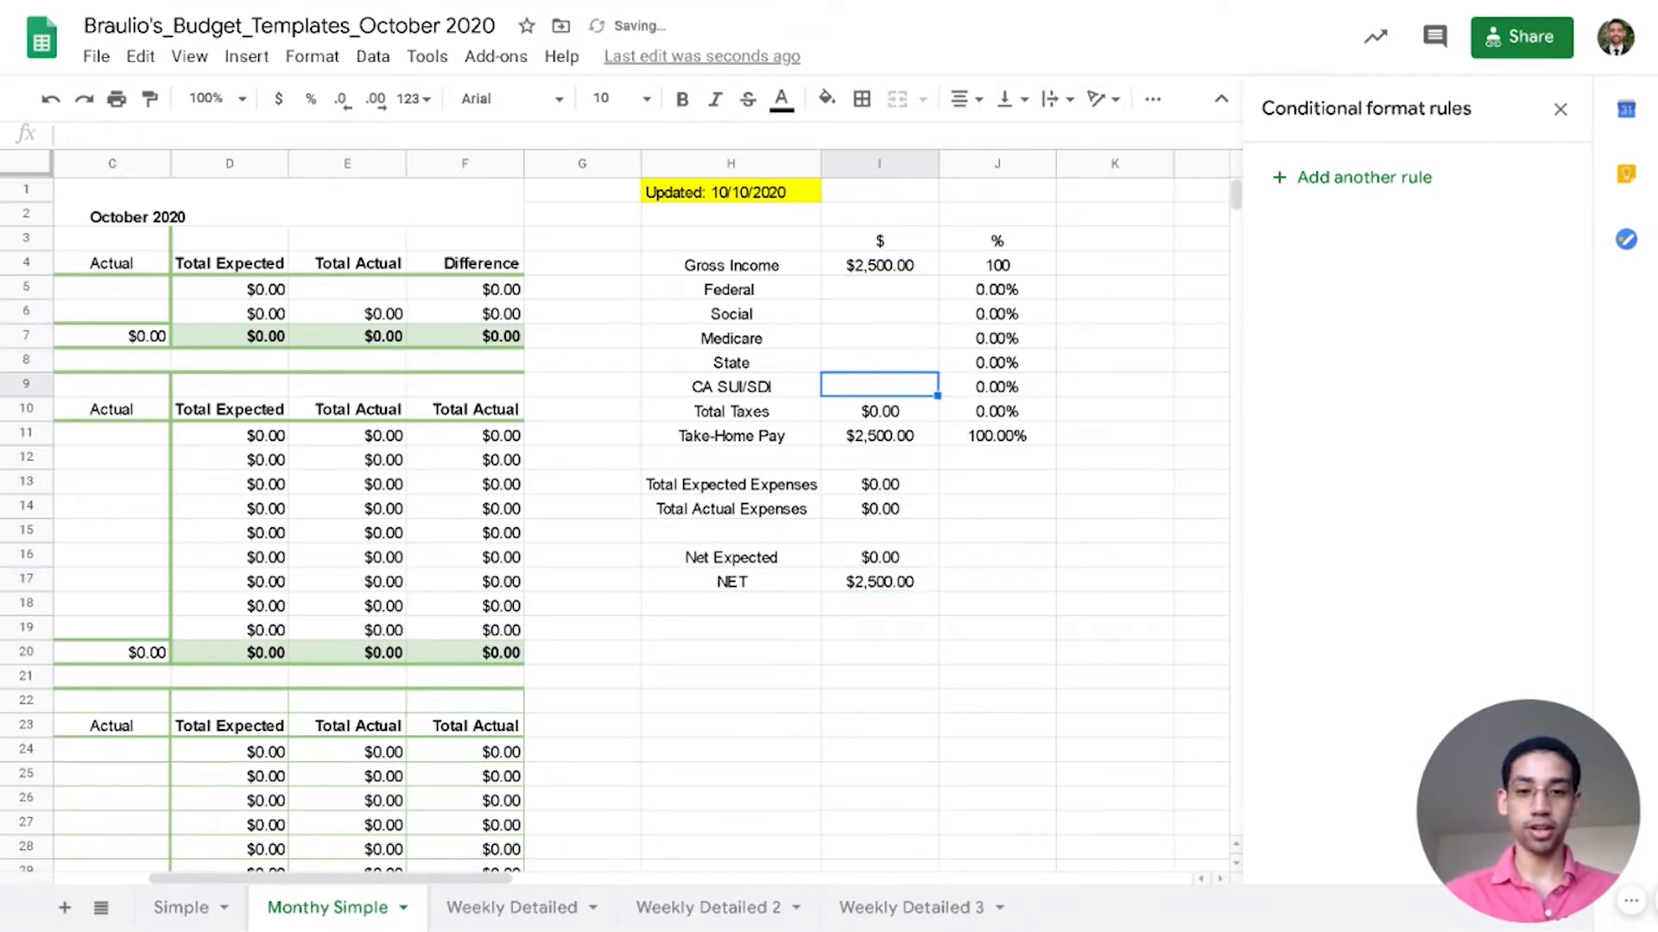
# Step: Review the Gross Income amount in I4 and the highlighted Updated date note in H1
pyautogui.press('Down')
pyautogui.press('Up')
pyautogui.press('Up')
pyautogui.press('Up')
pyautogui.press('Up')
pyautogui.press('Up')
pyautogui.press('Up')
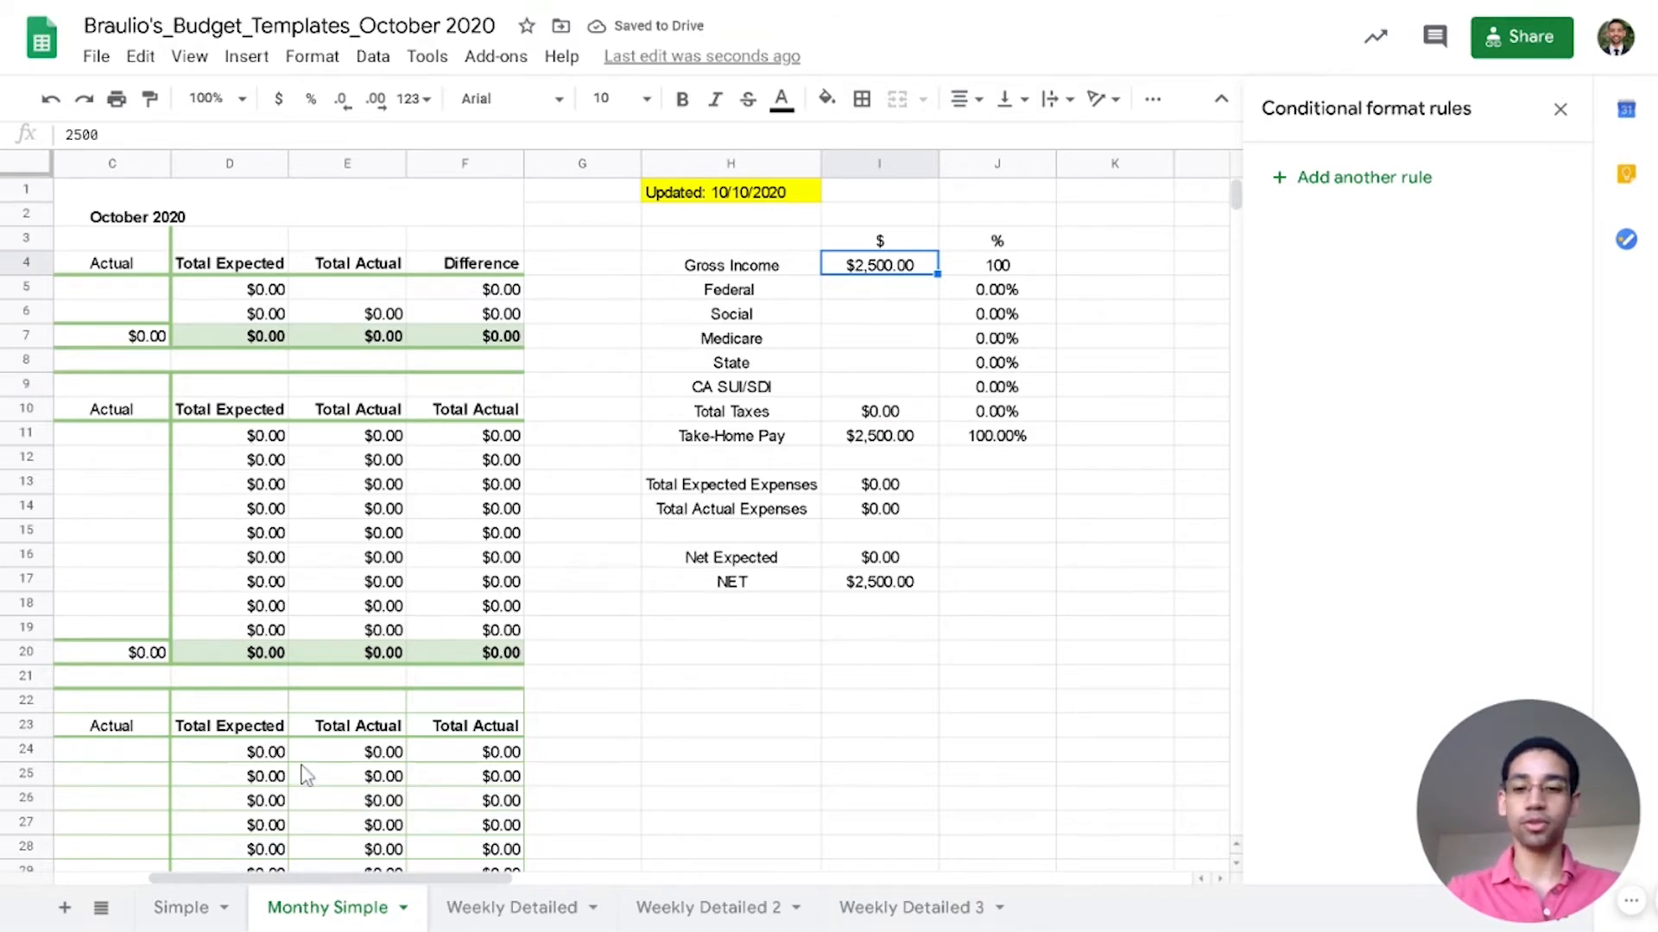
pyautogui.moveTo(370, 890); pyautogui.dragTo(321, 889)
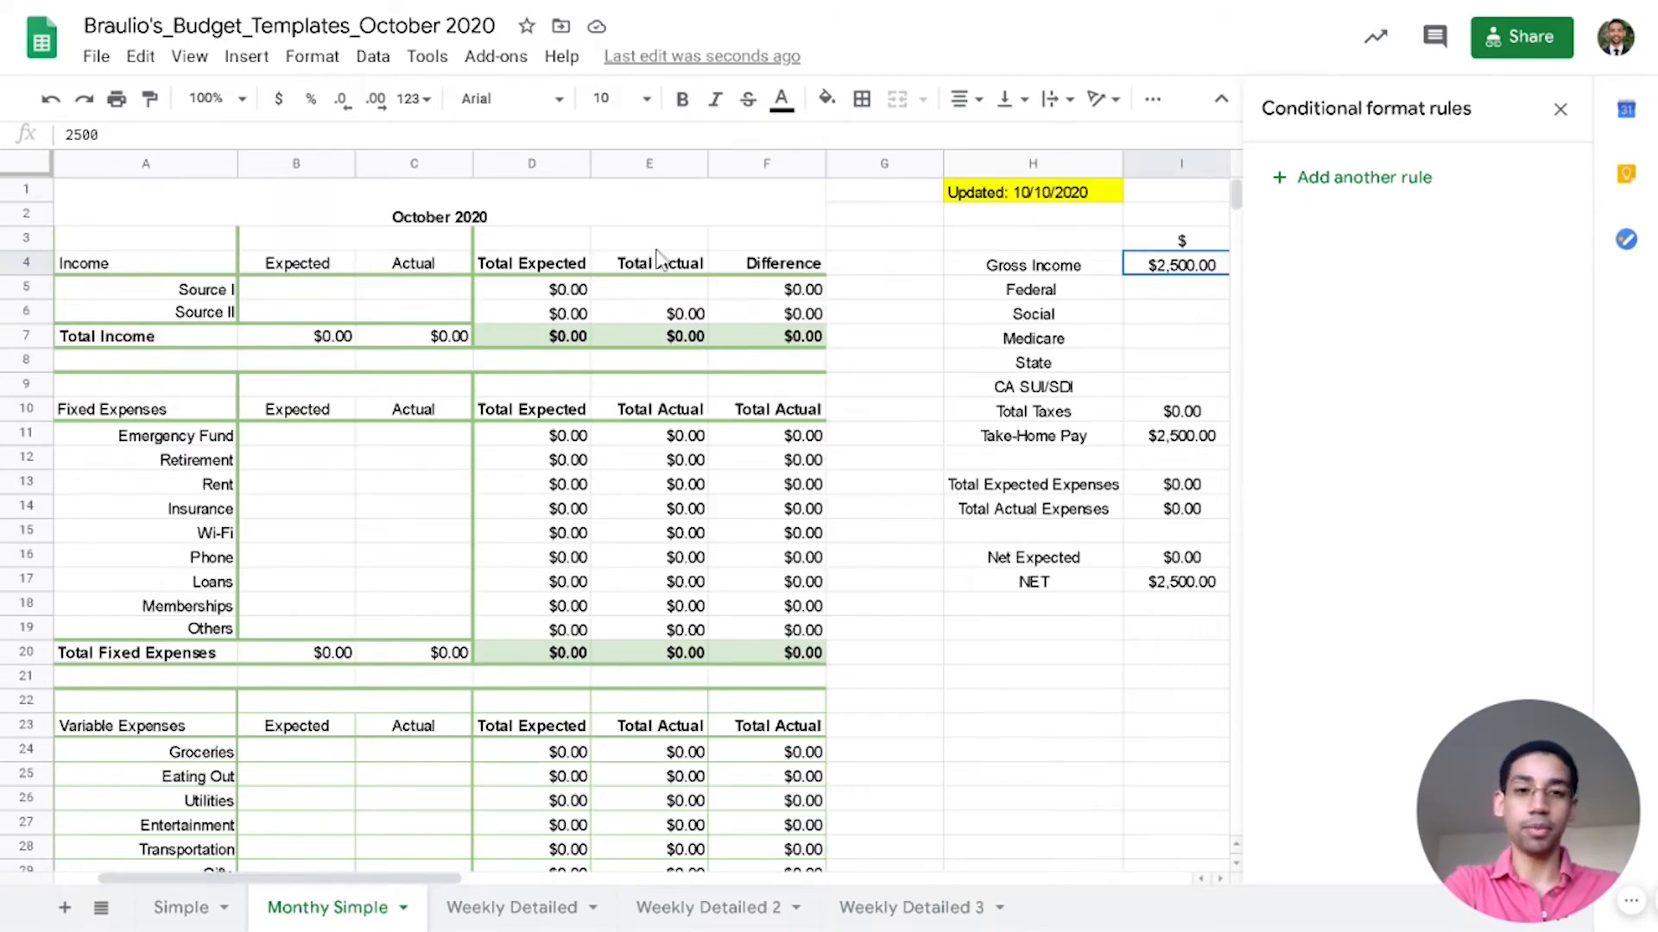
pyautogui.click(1049, 197)
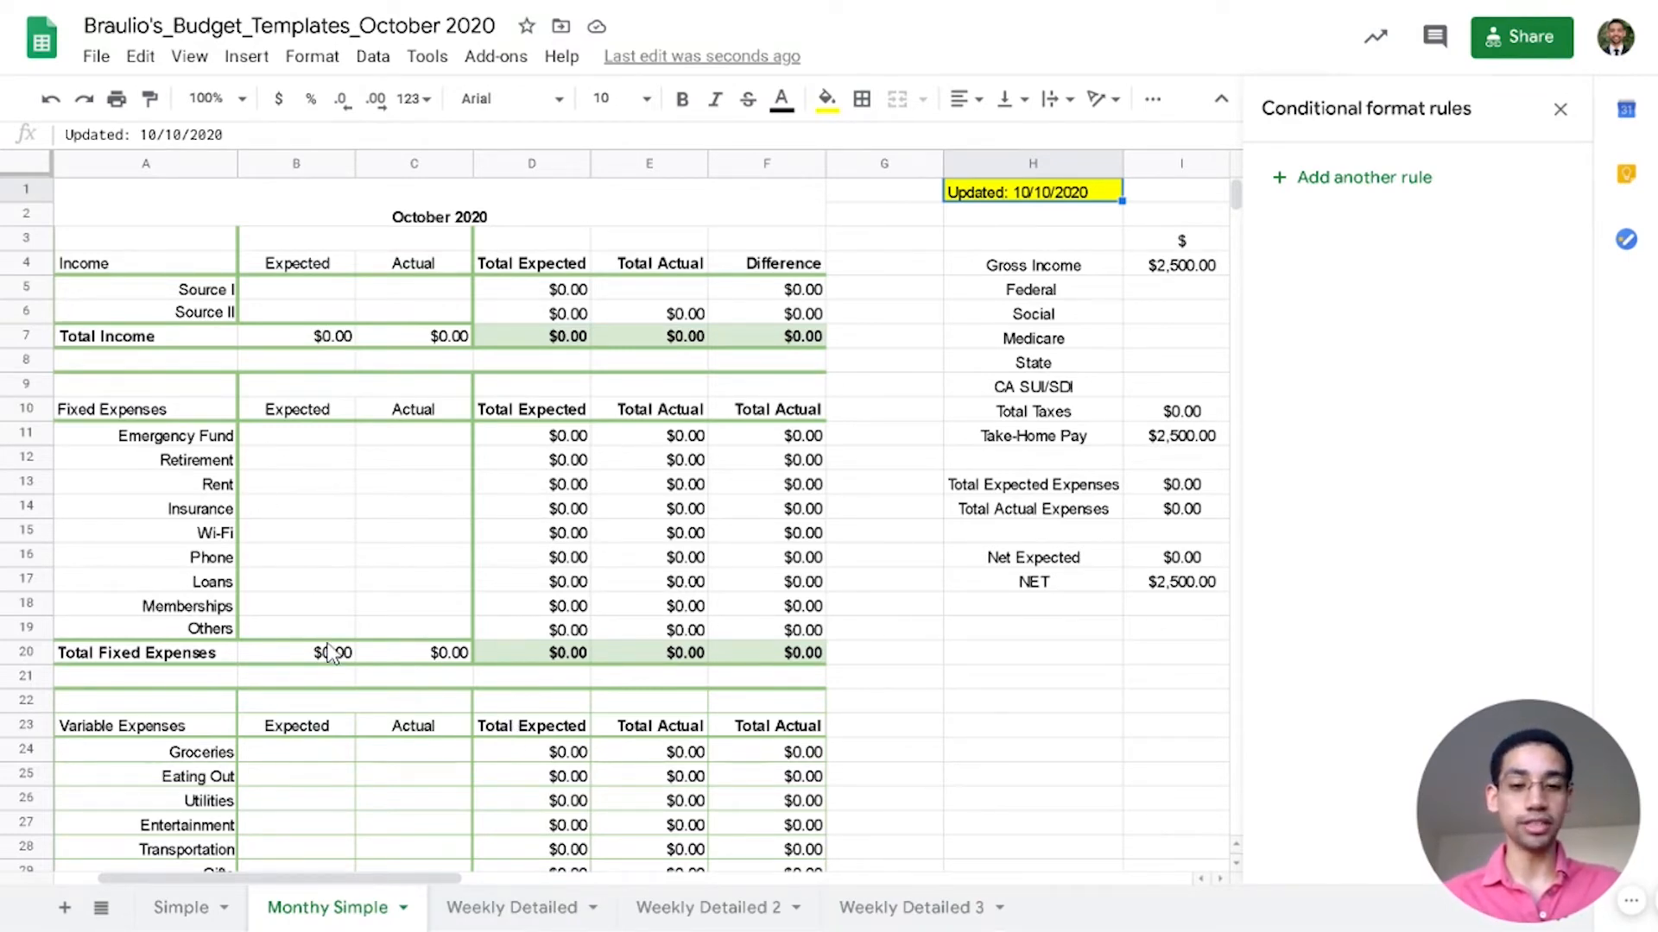
# Step: Open the Weekly Detailed sheet and examine its first two weekly columns and the Source I entry cell B3
pyautogui.click(494, 910)
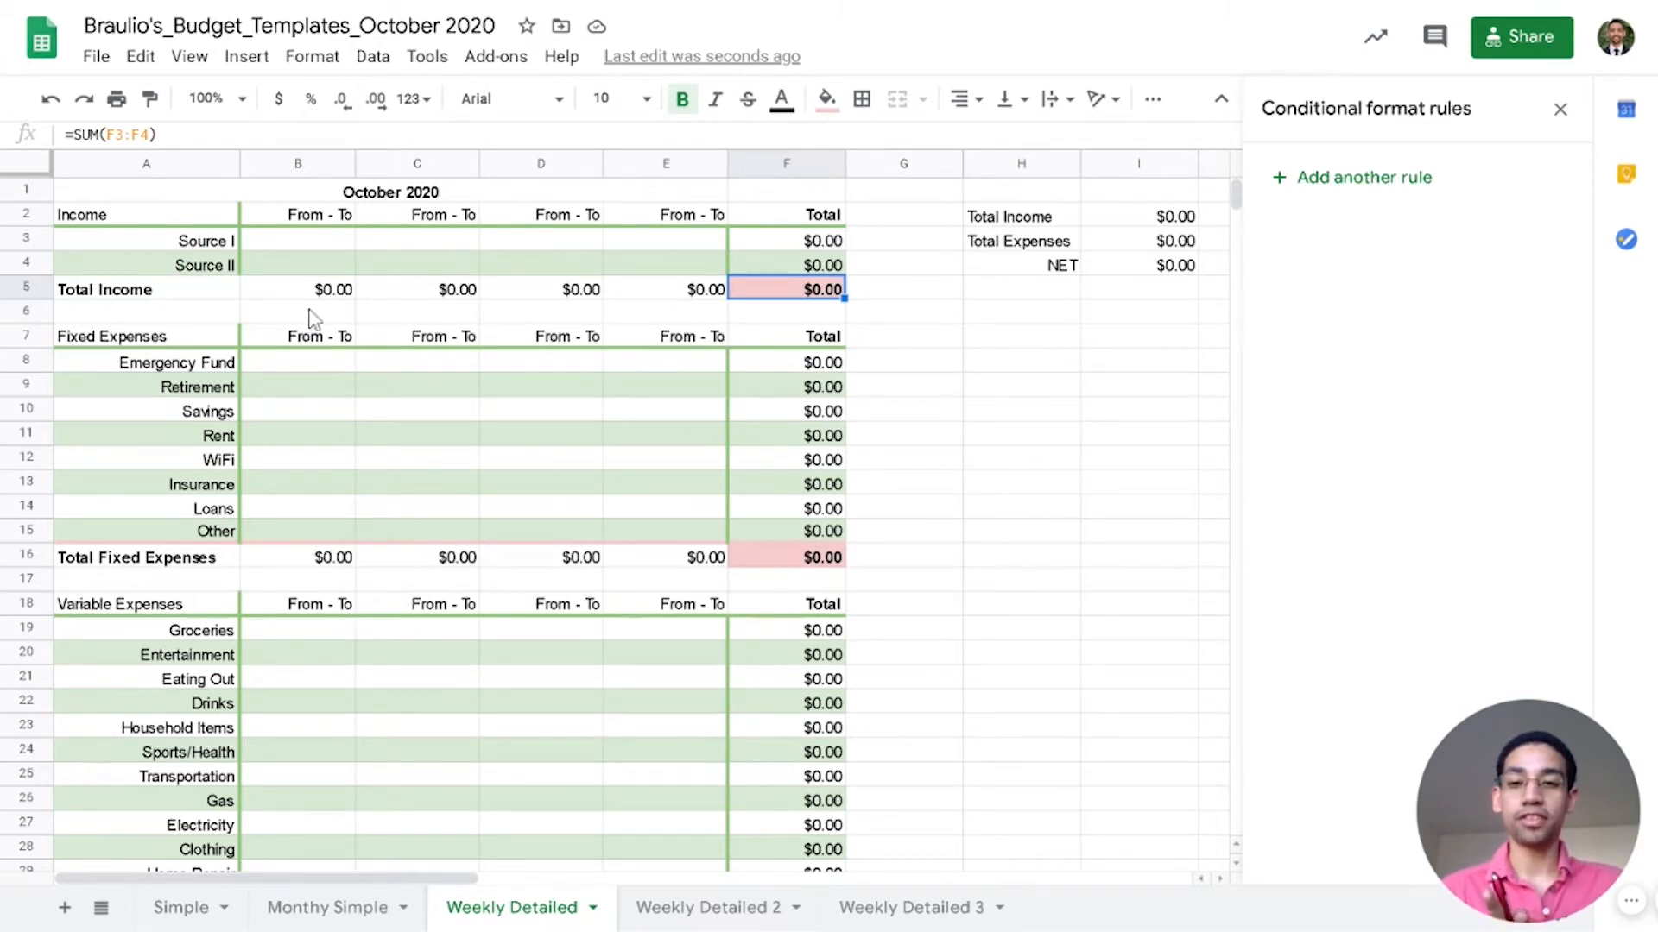
pyautogui.click(320, 166)
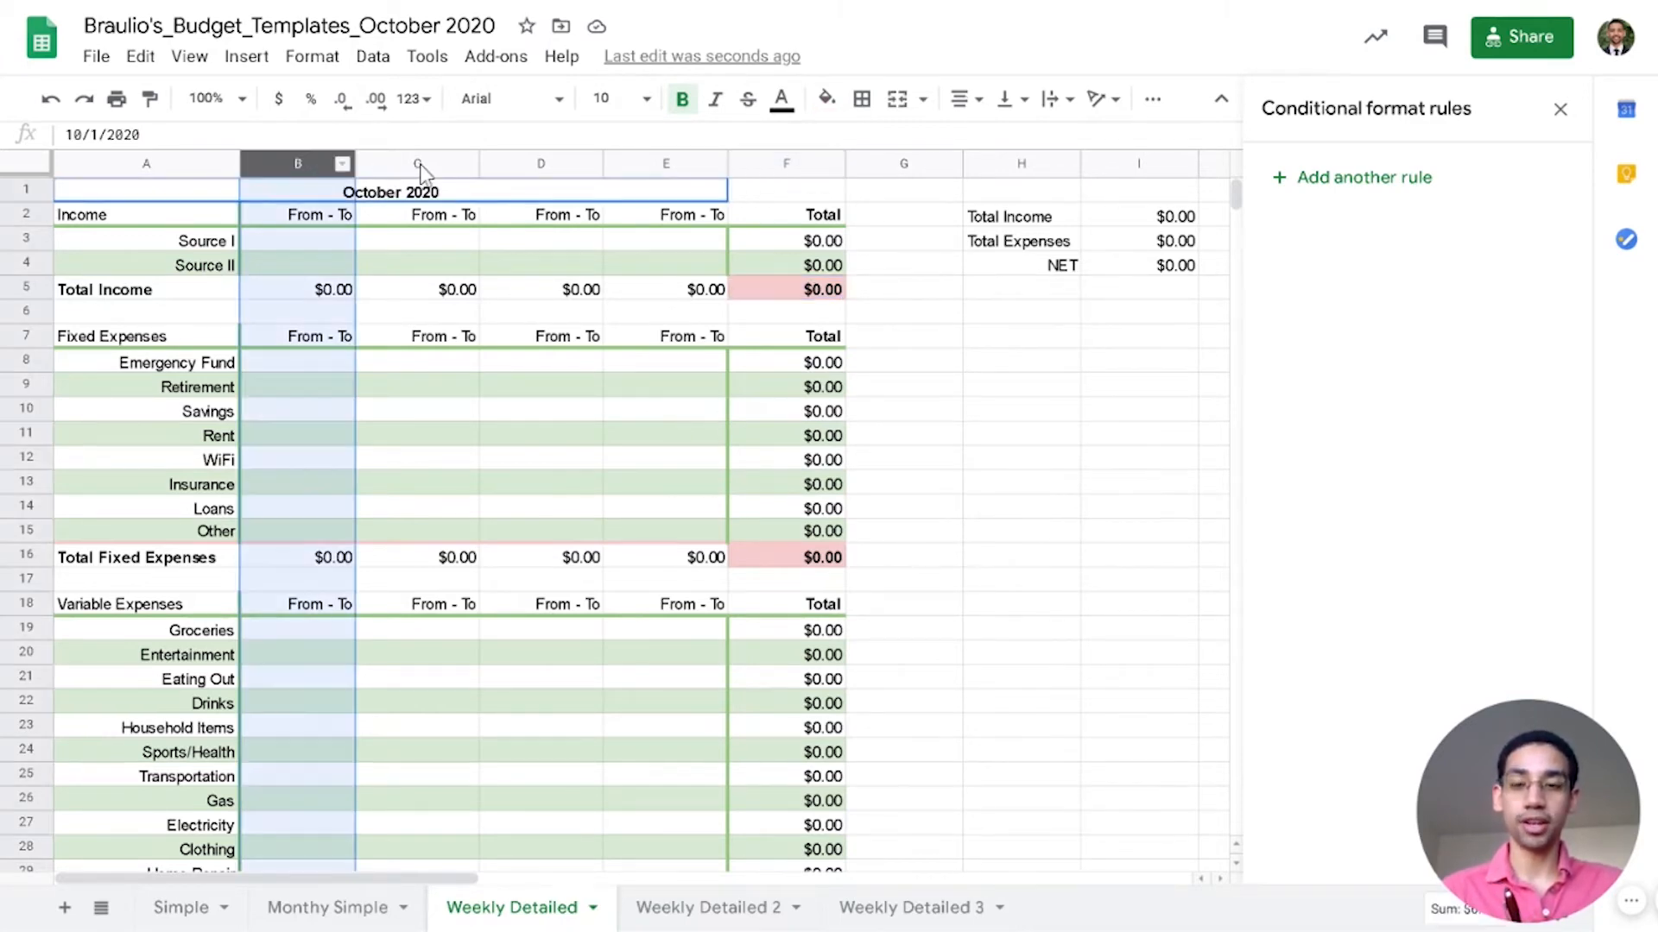
pyautogui.click(421, 167)
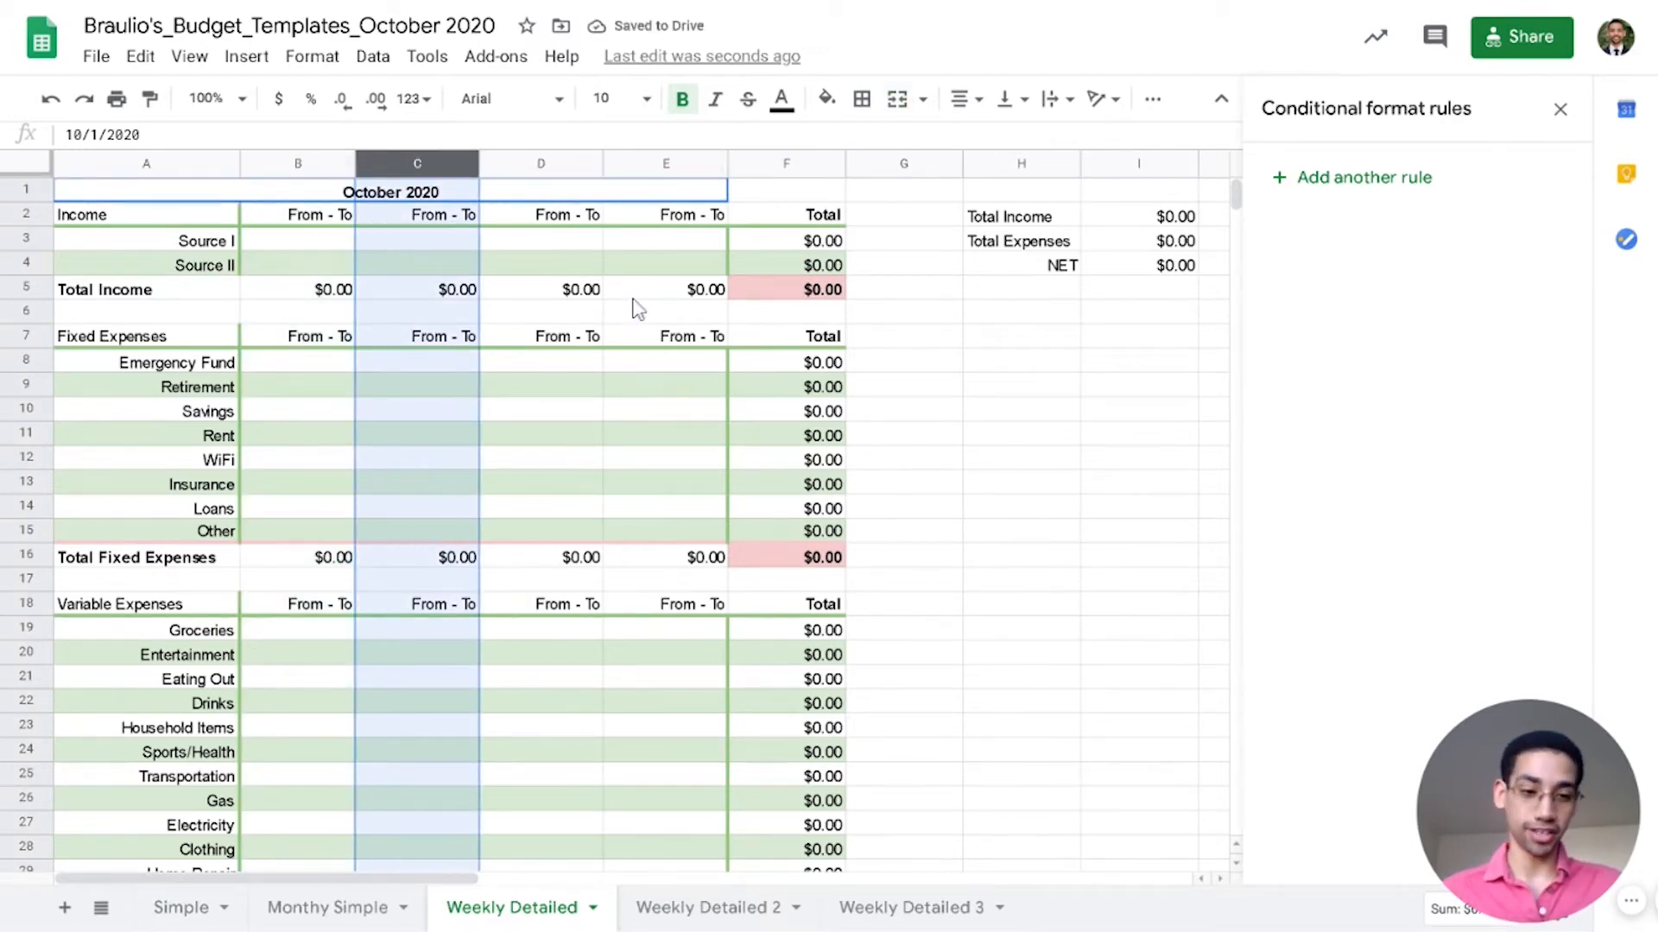
pyautogui.click(296, 245)
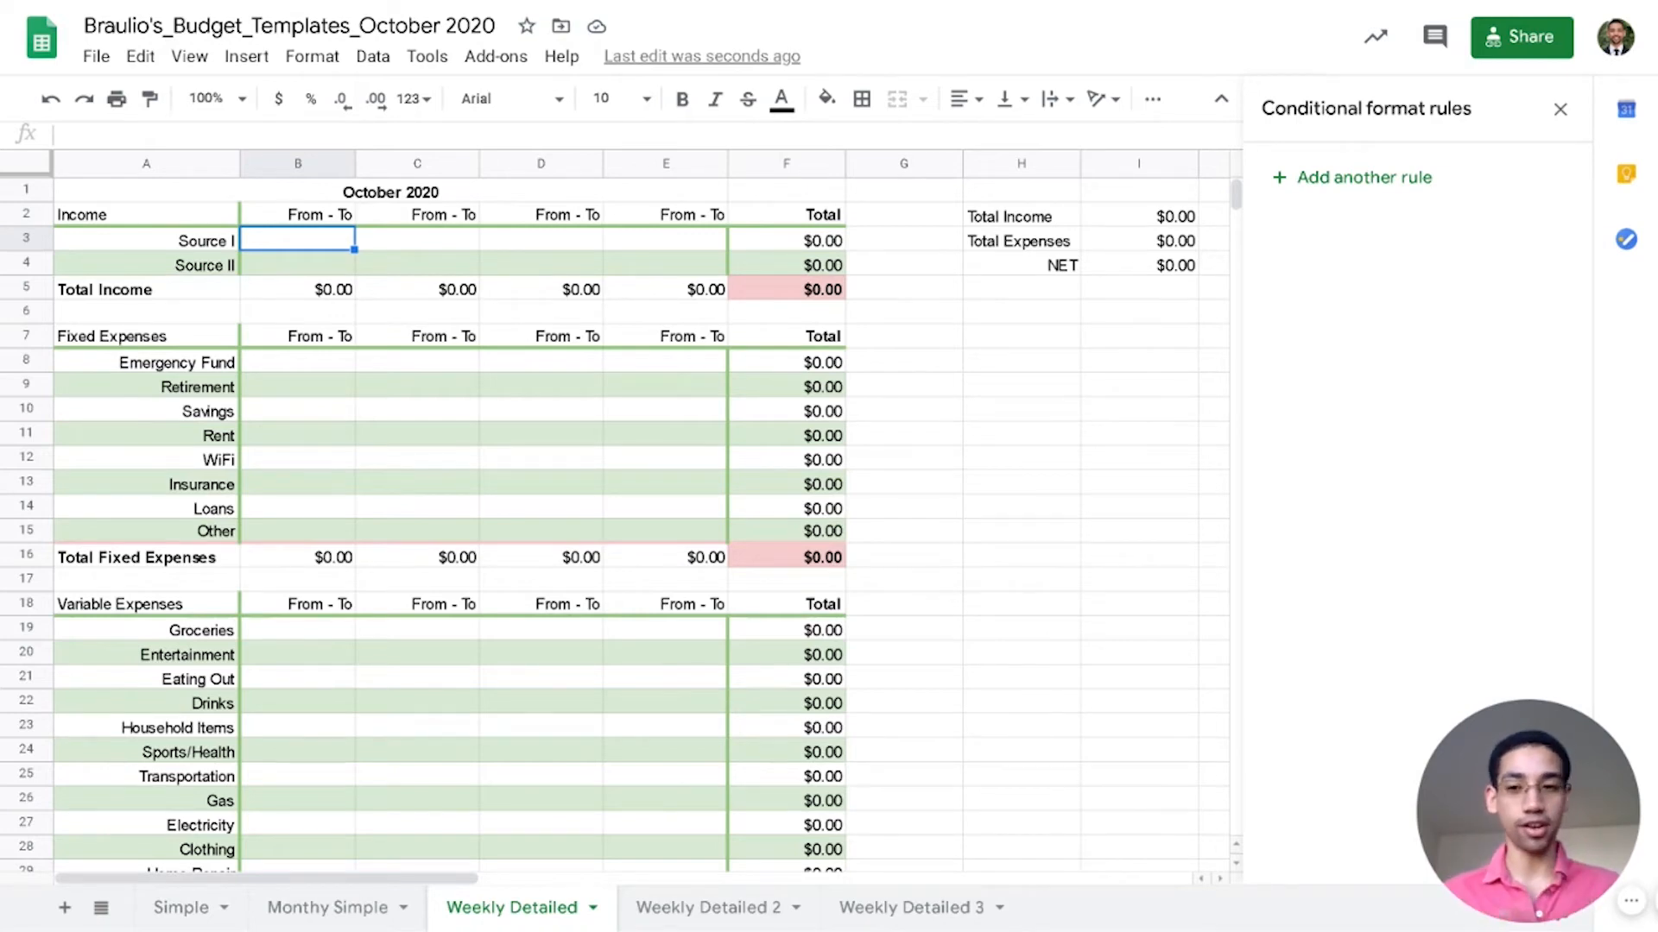
# Step: Go through the four weekly columns B to E and the From - To date header in B2
pyautogui.click(341, 160)
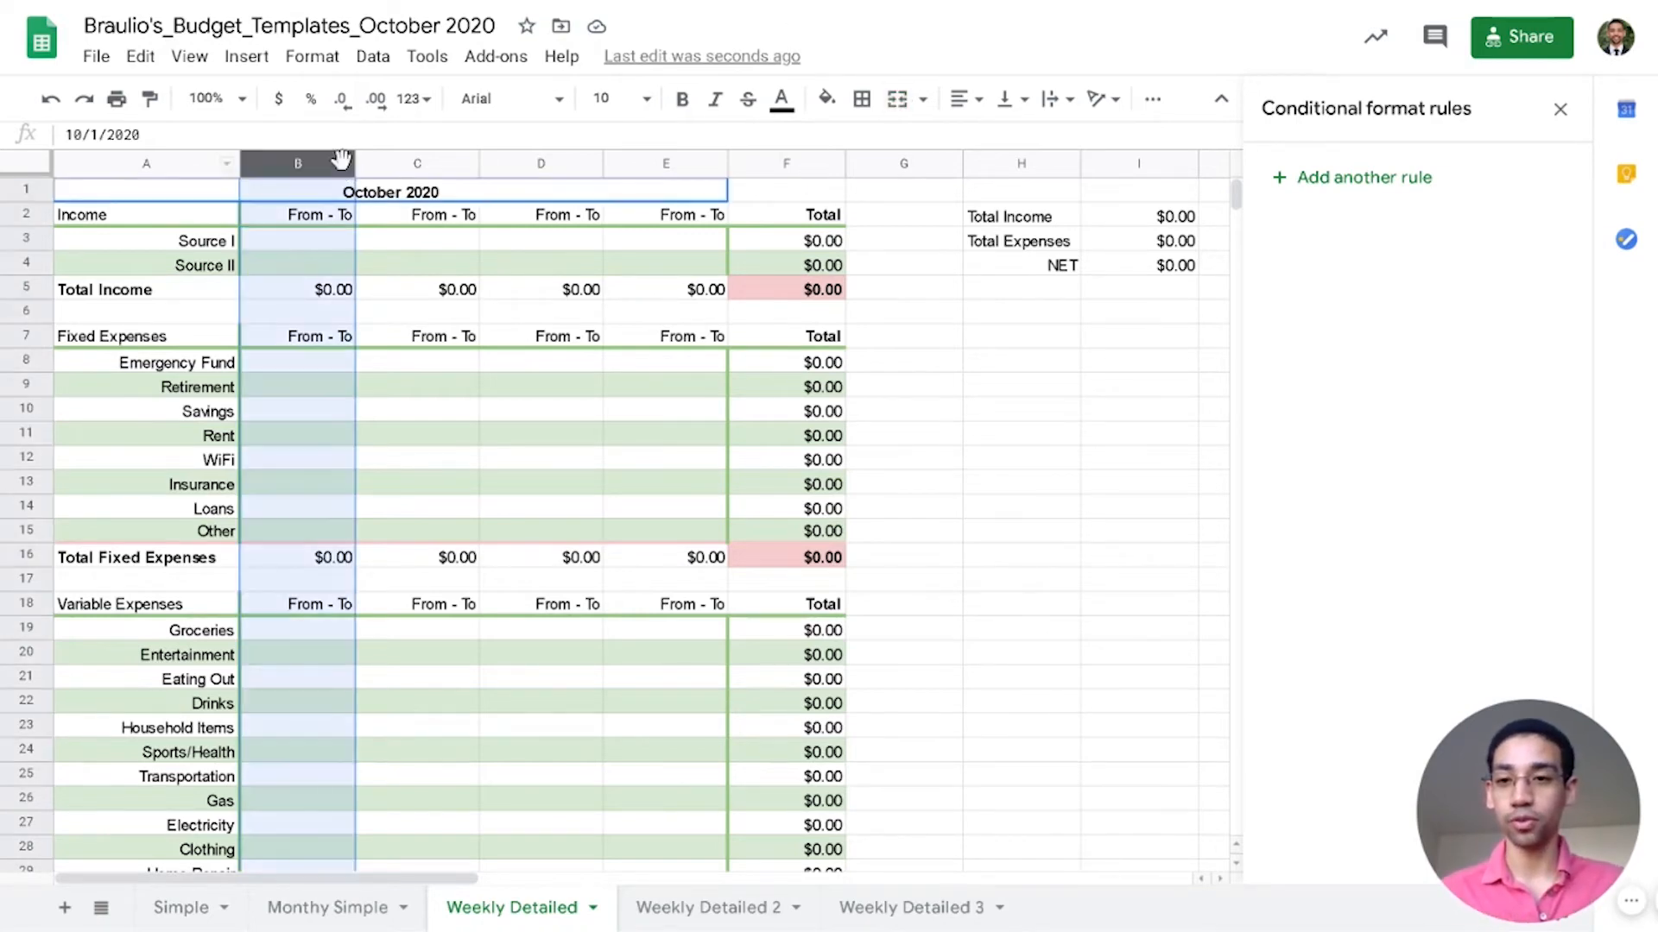
pyautogui.click(417, 161)
pyautogui.click(550, 159)
pyautogui.click(668, 164)
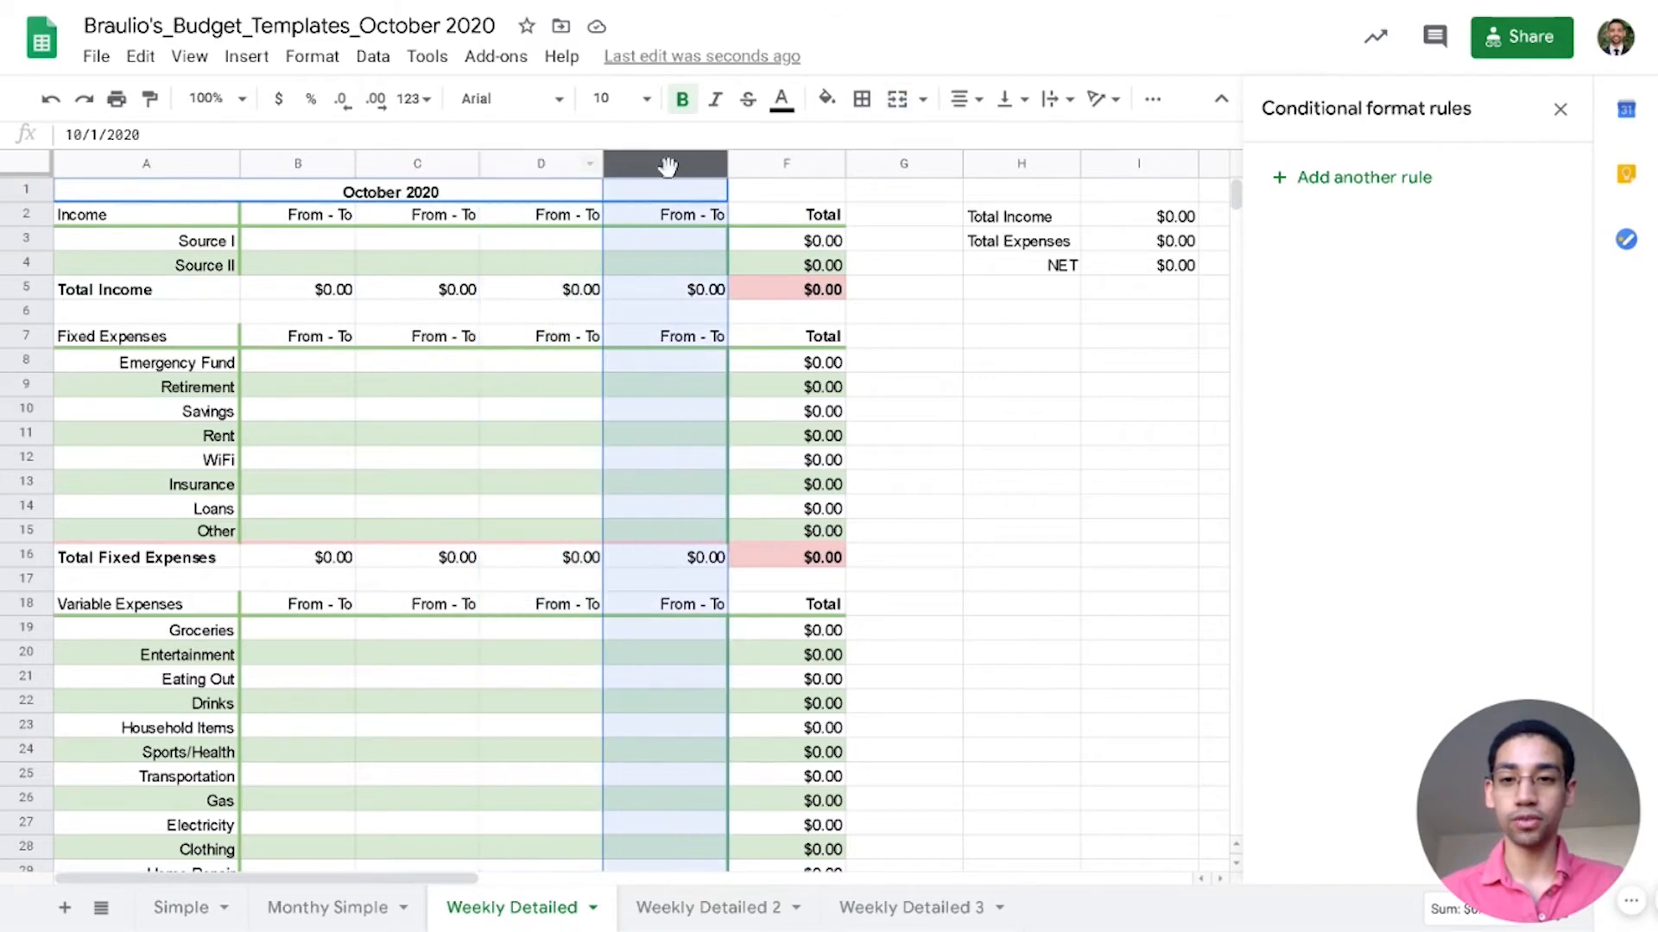
pyautogui.click(320, 221)
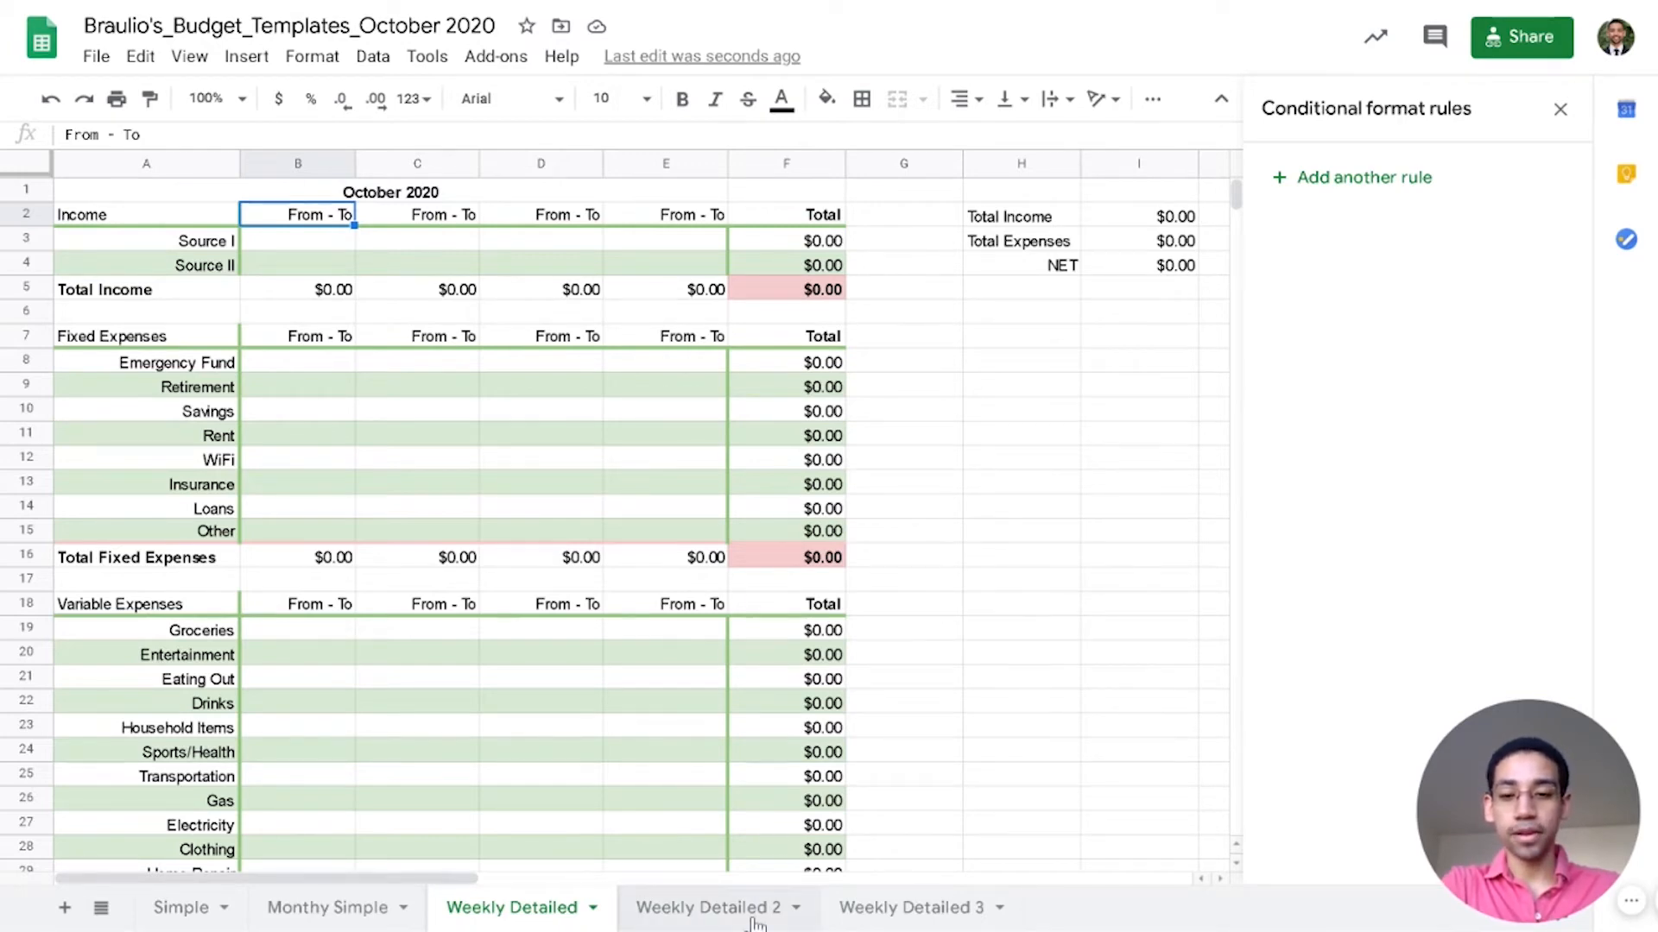
# Step: Open the Weekly Detailed 2 sheet and examine the Expected and Actual columns of its four From - To periods
pyautogui.click(708, 907)
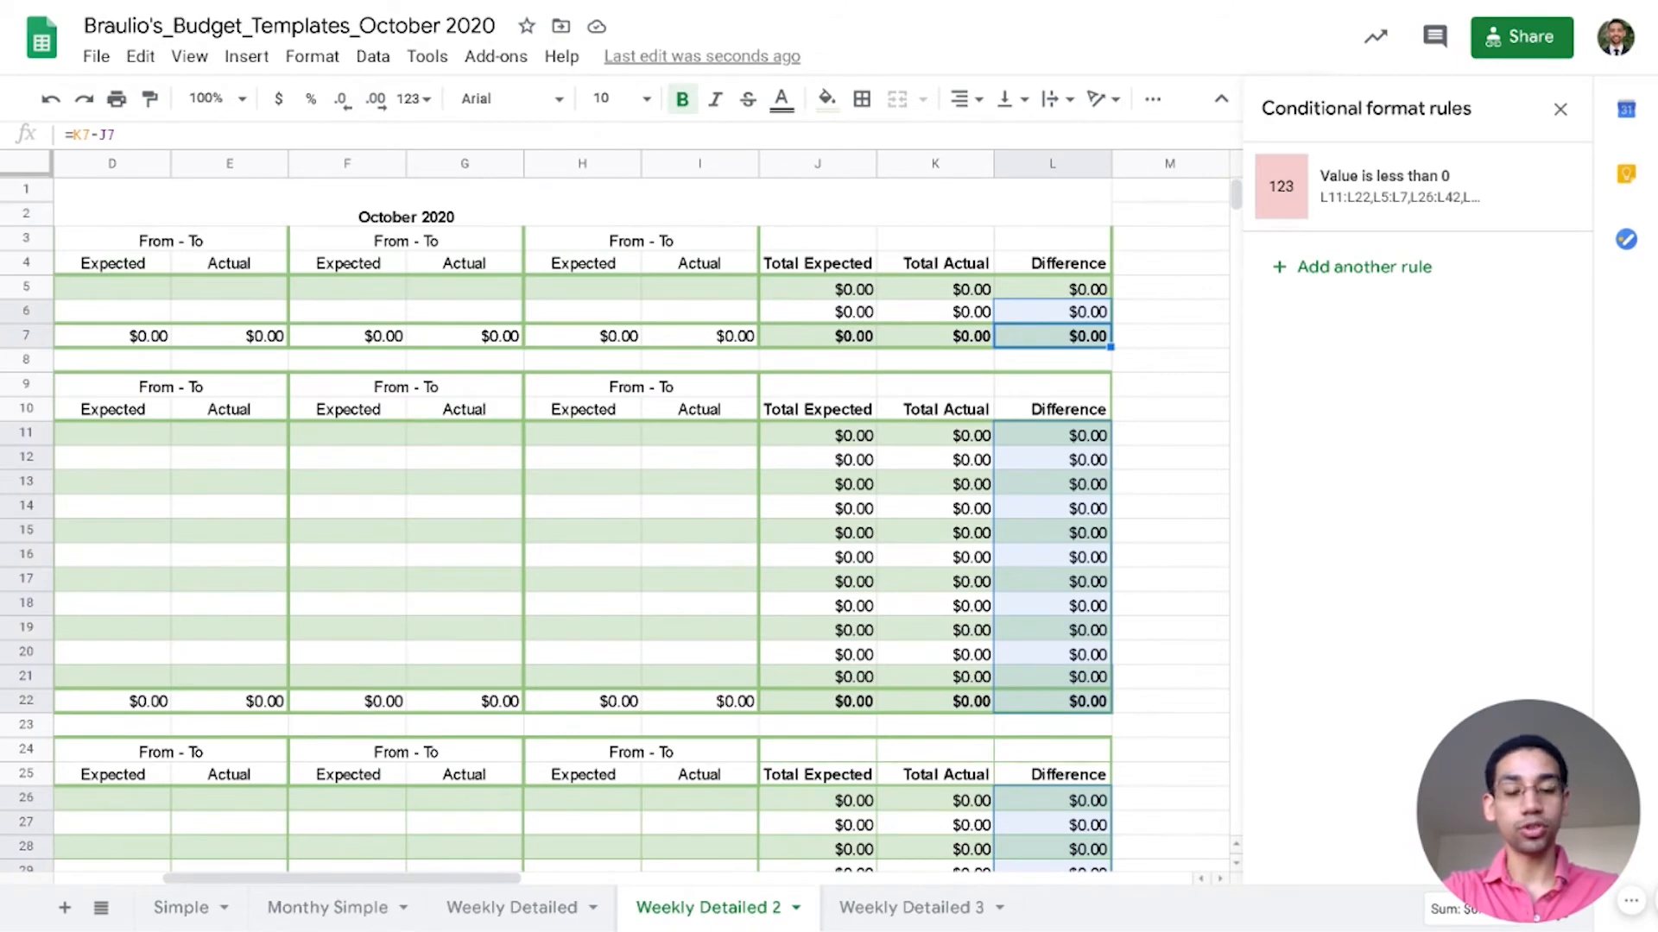
pyautogui.click(671, 387)
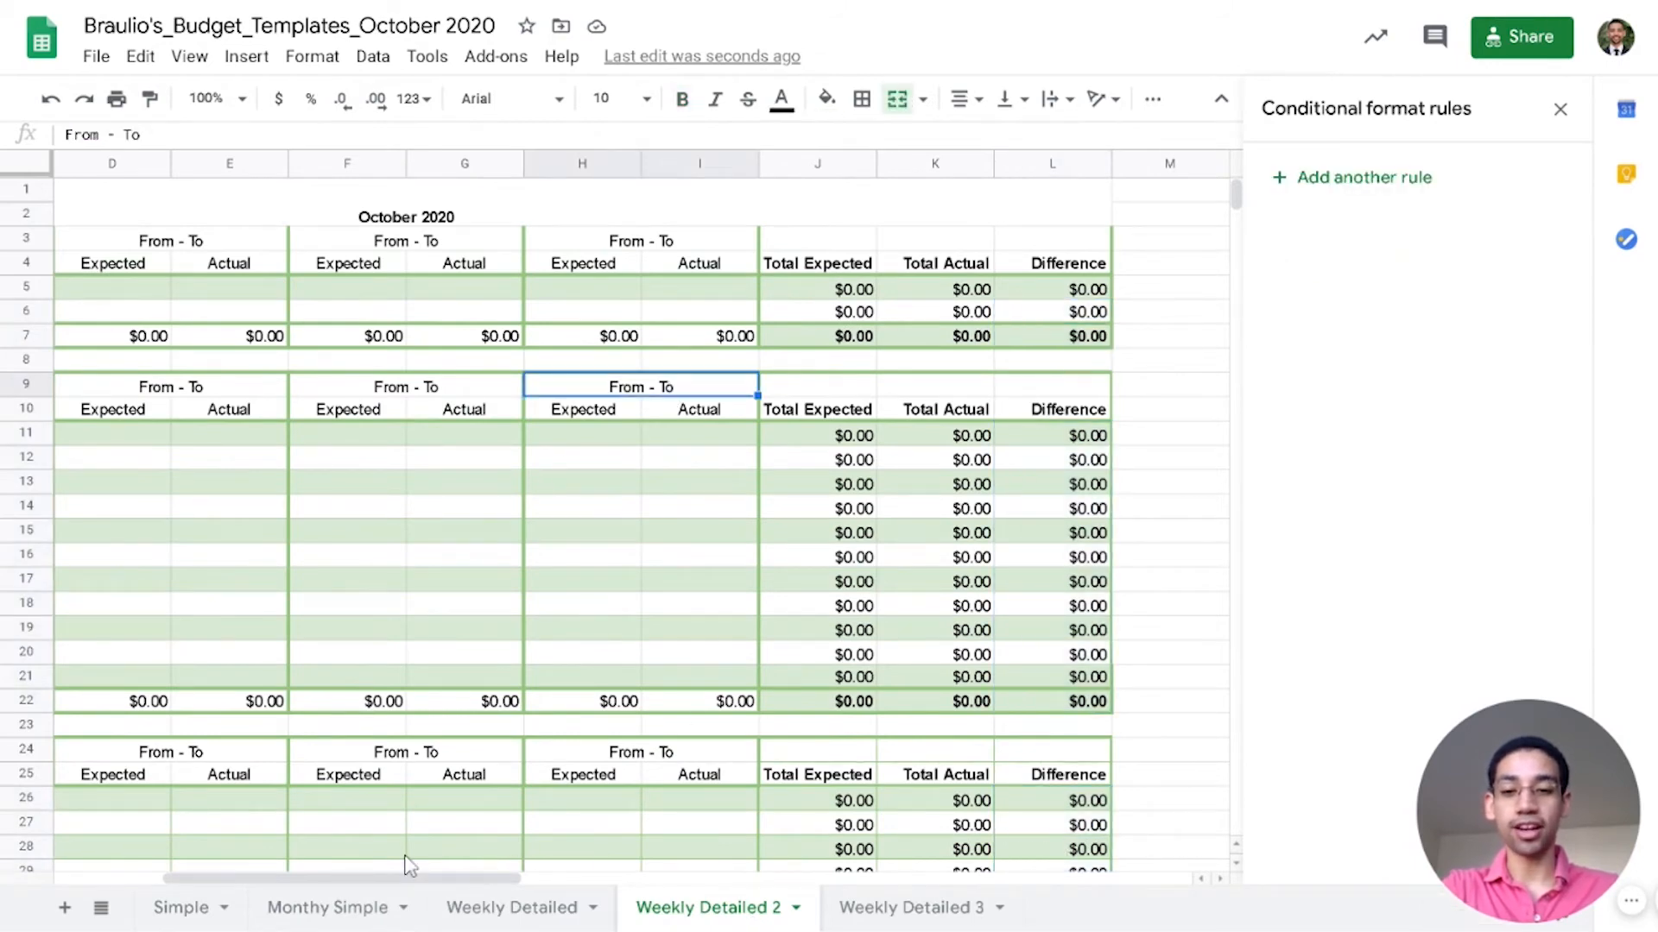
pyautogui.moveTo(425, 878); pyautogui.dragTo(306, 883)
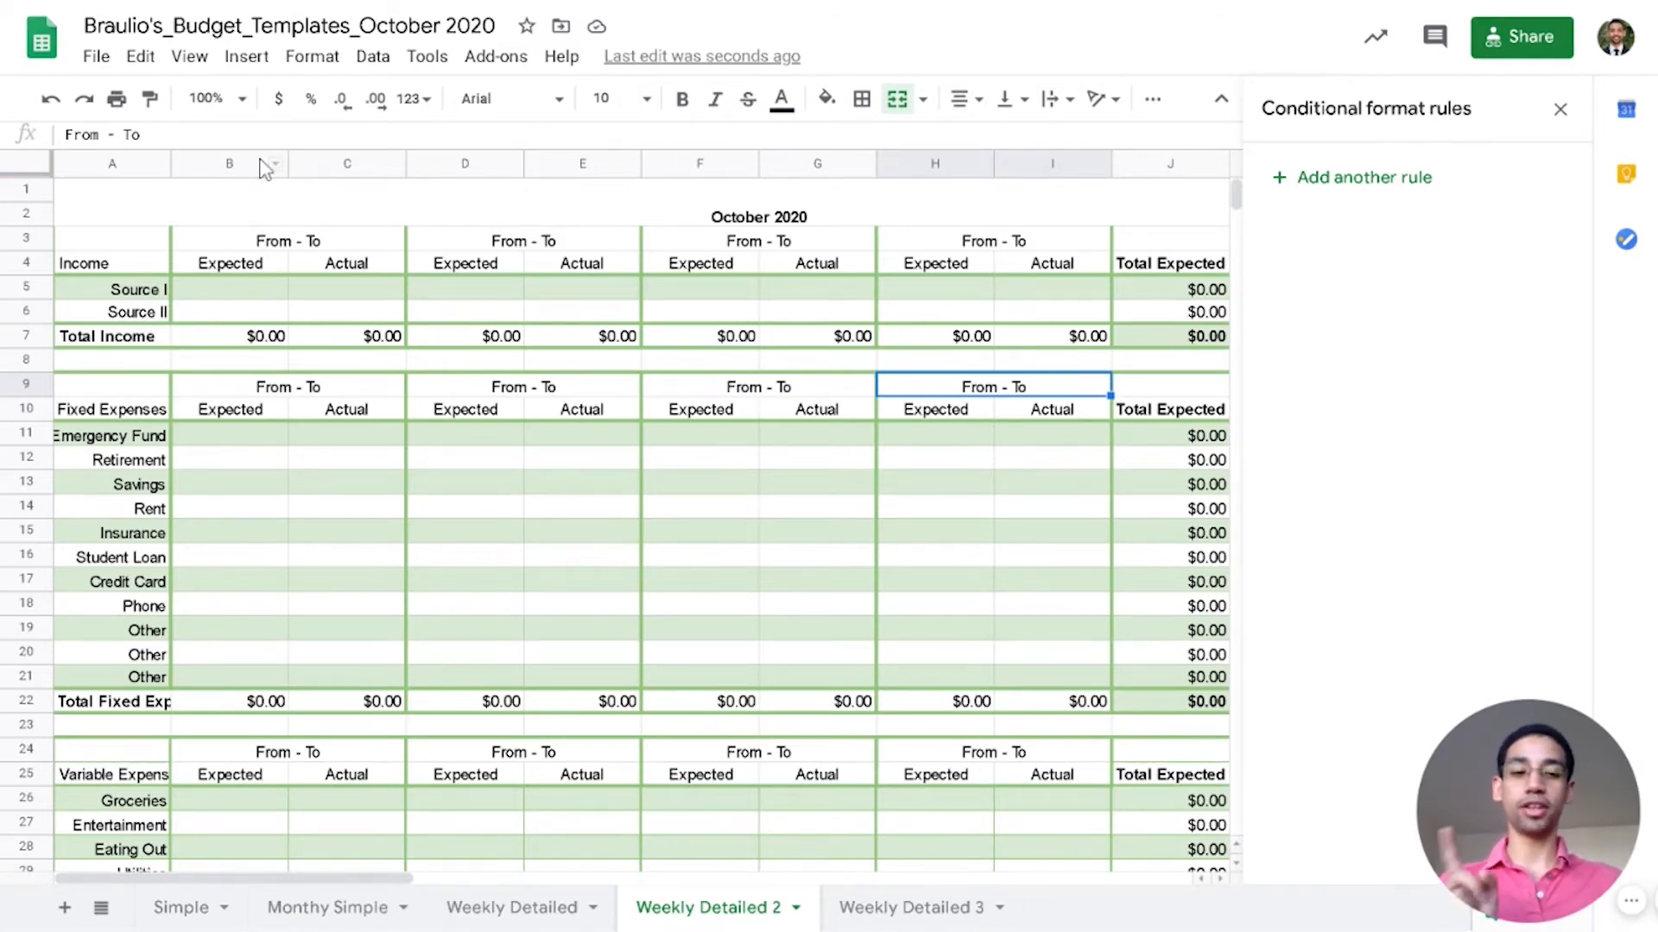
pyautogui.click(339, 163)
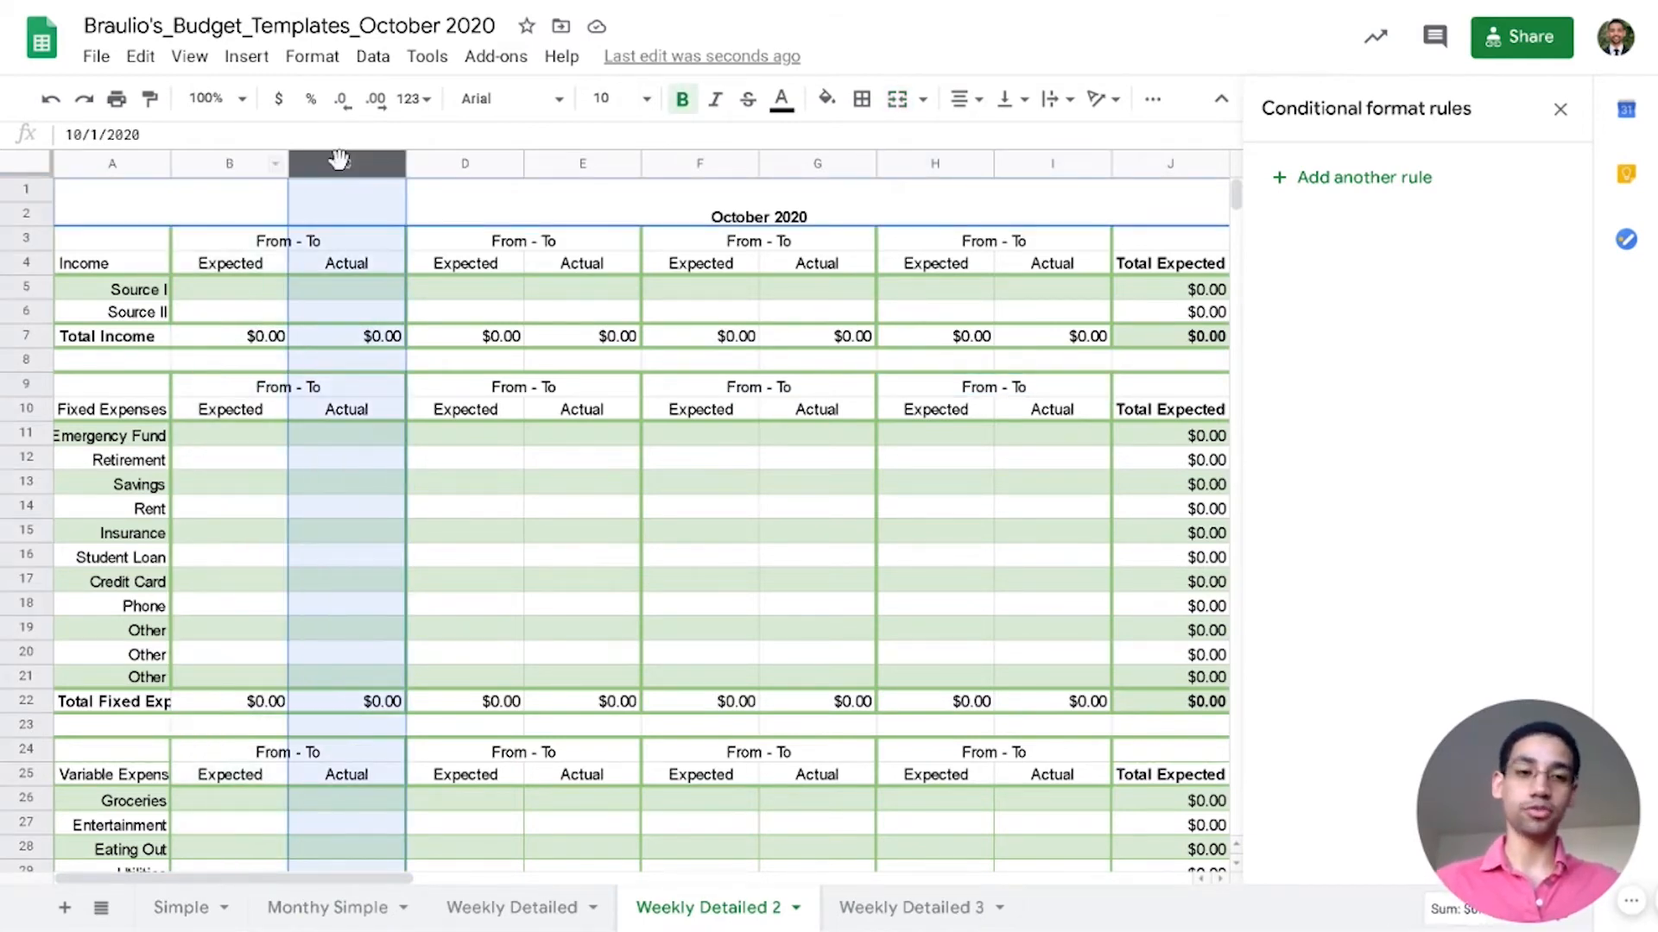
pyautogui.click(924, 637)
pyautogui.moveTo(400, 878); pyautogui.dragTo(448, 879)
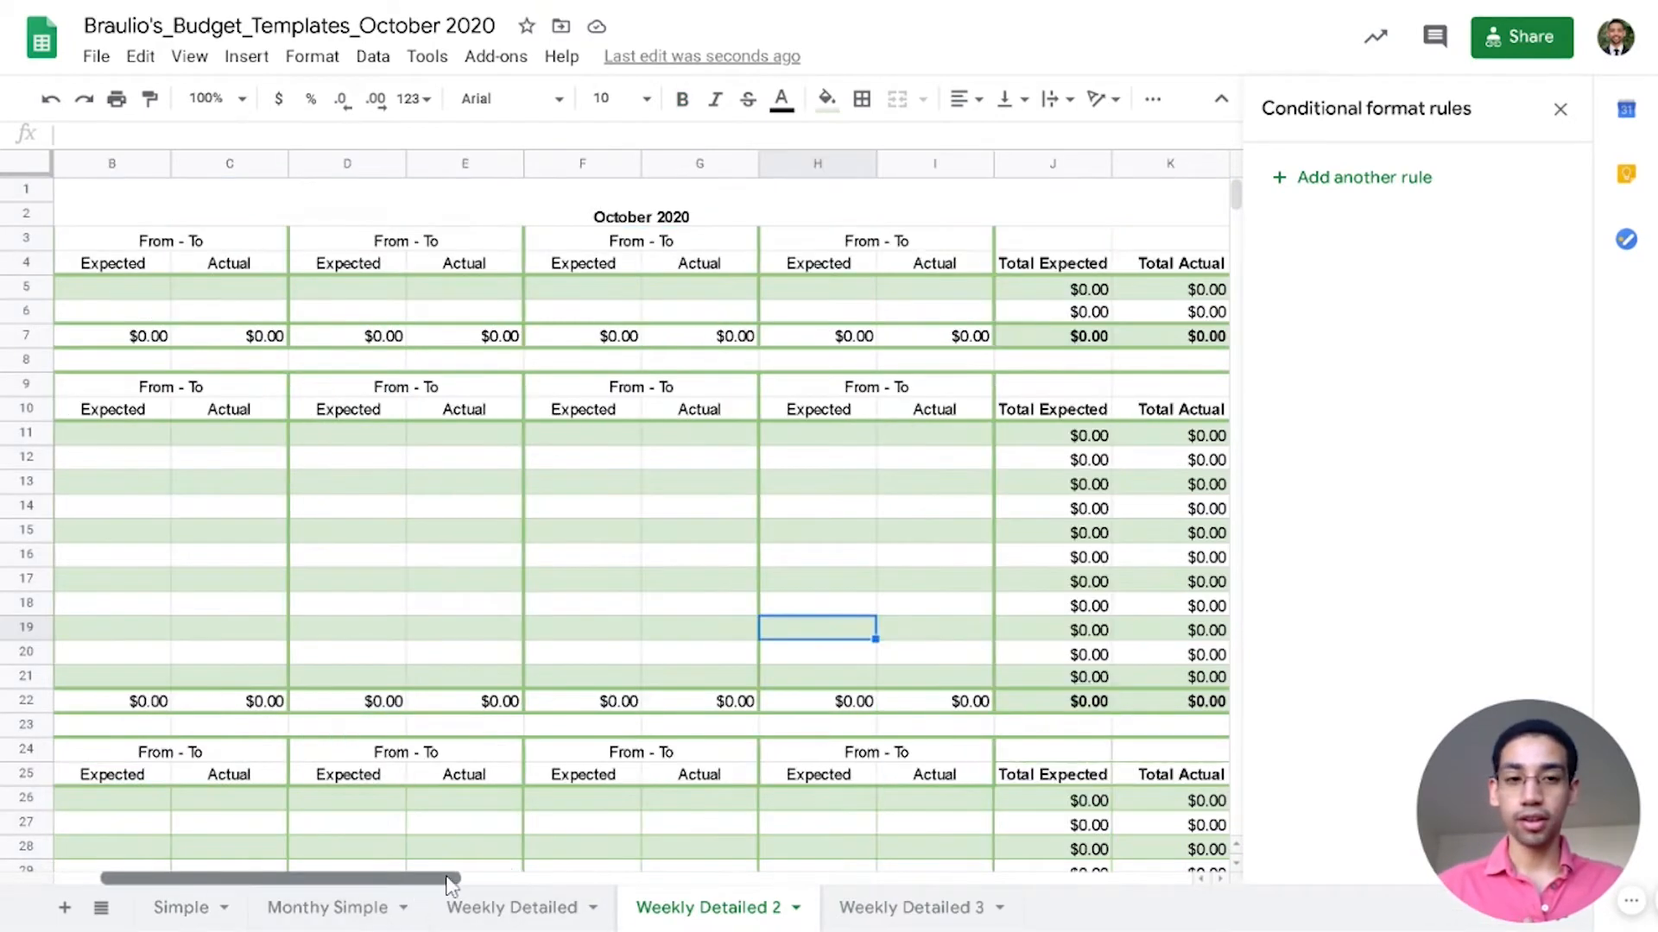
# Step: Close the conditional format rules and review the total columns J to L and the tax and net summary in columns N and O
pyautogui.click(1560, 108)
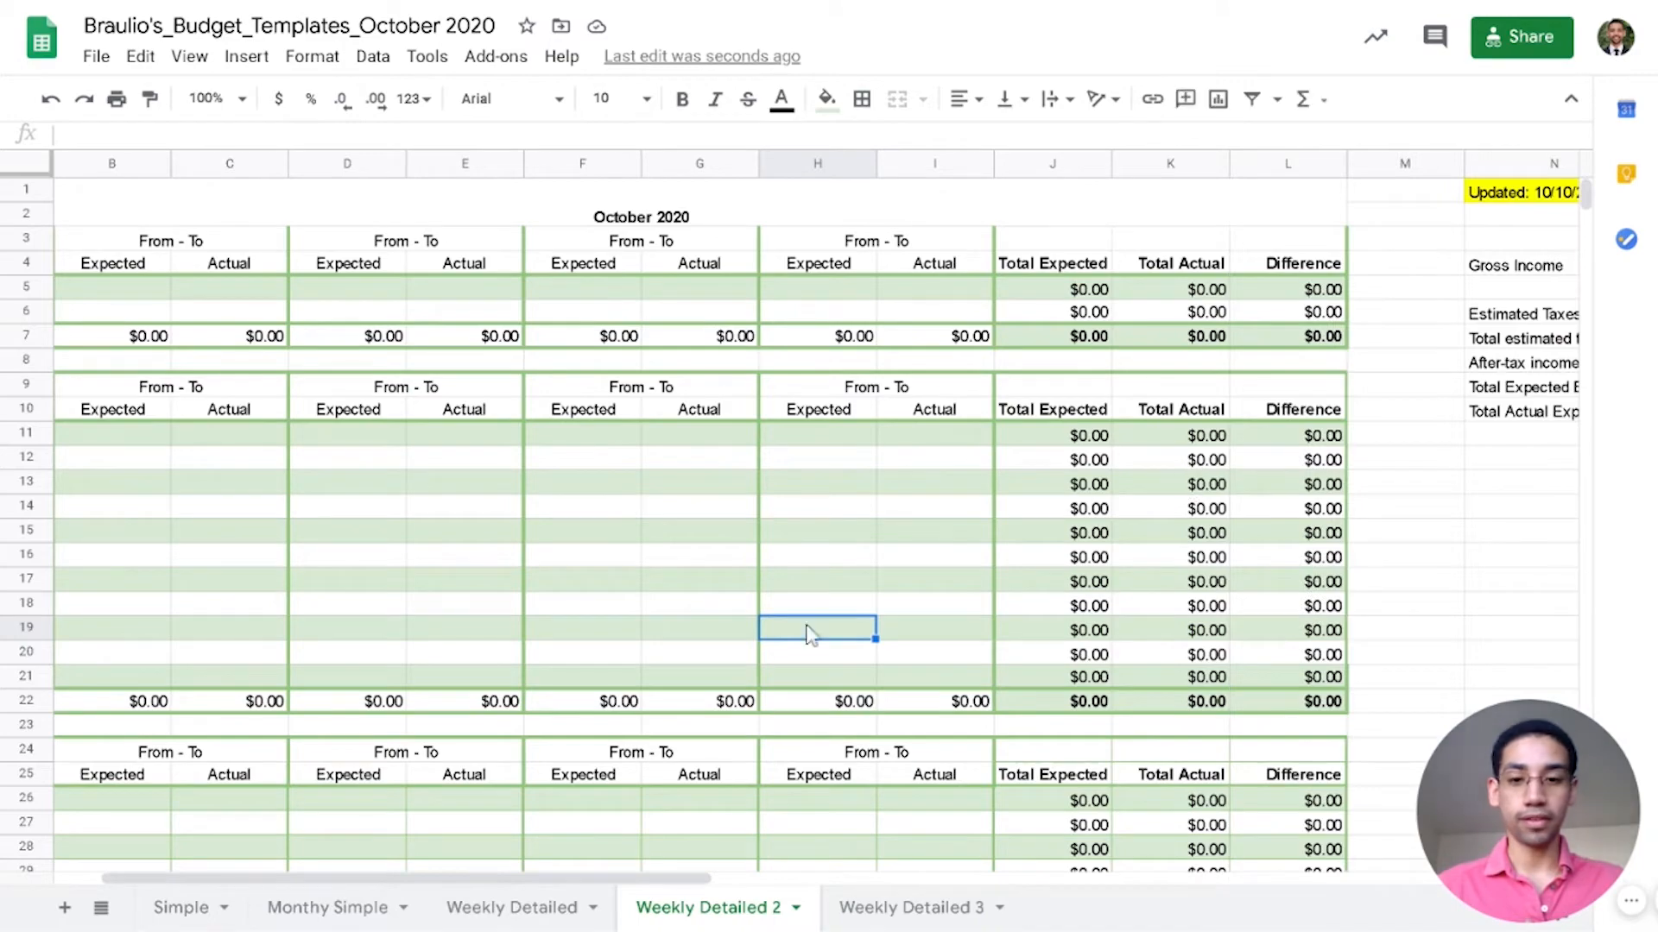
pyautogui.moveTo(631, 878); pyautogui.dragTo(803, 874)
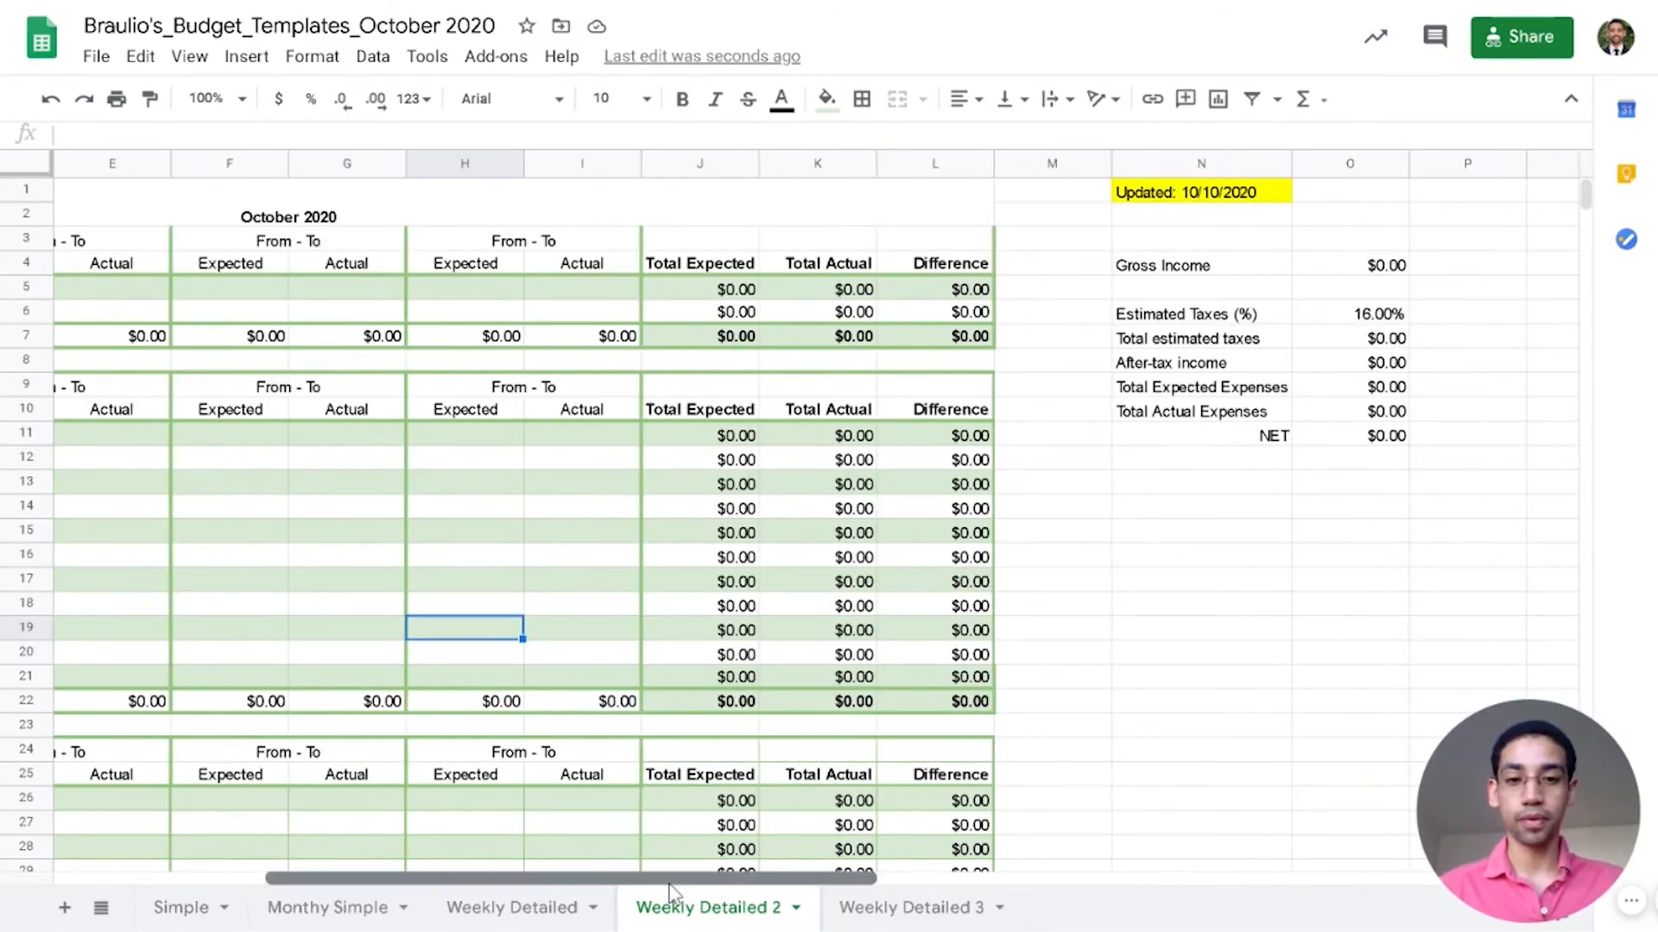
pyautogui.hscroll(-5, 671, 892)
# Step: Open the Weekly Detailed 3 sheet and examine its income and net summary in N1 to O15 and its weekly budget tables
pyautogui.click(870, 920)
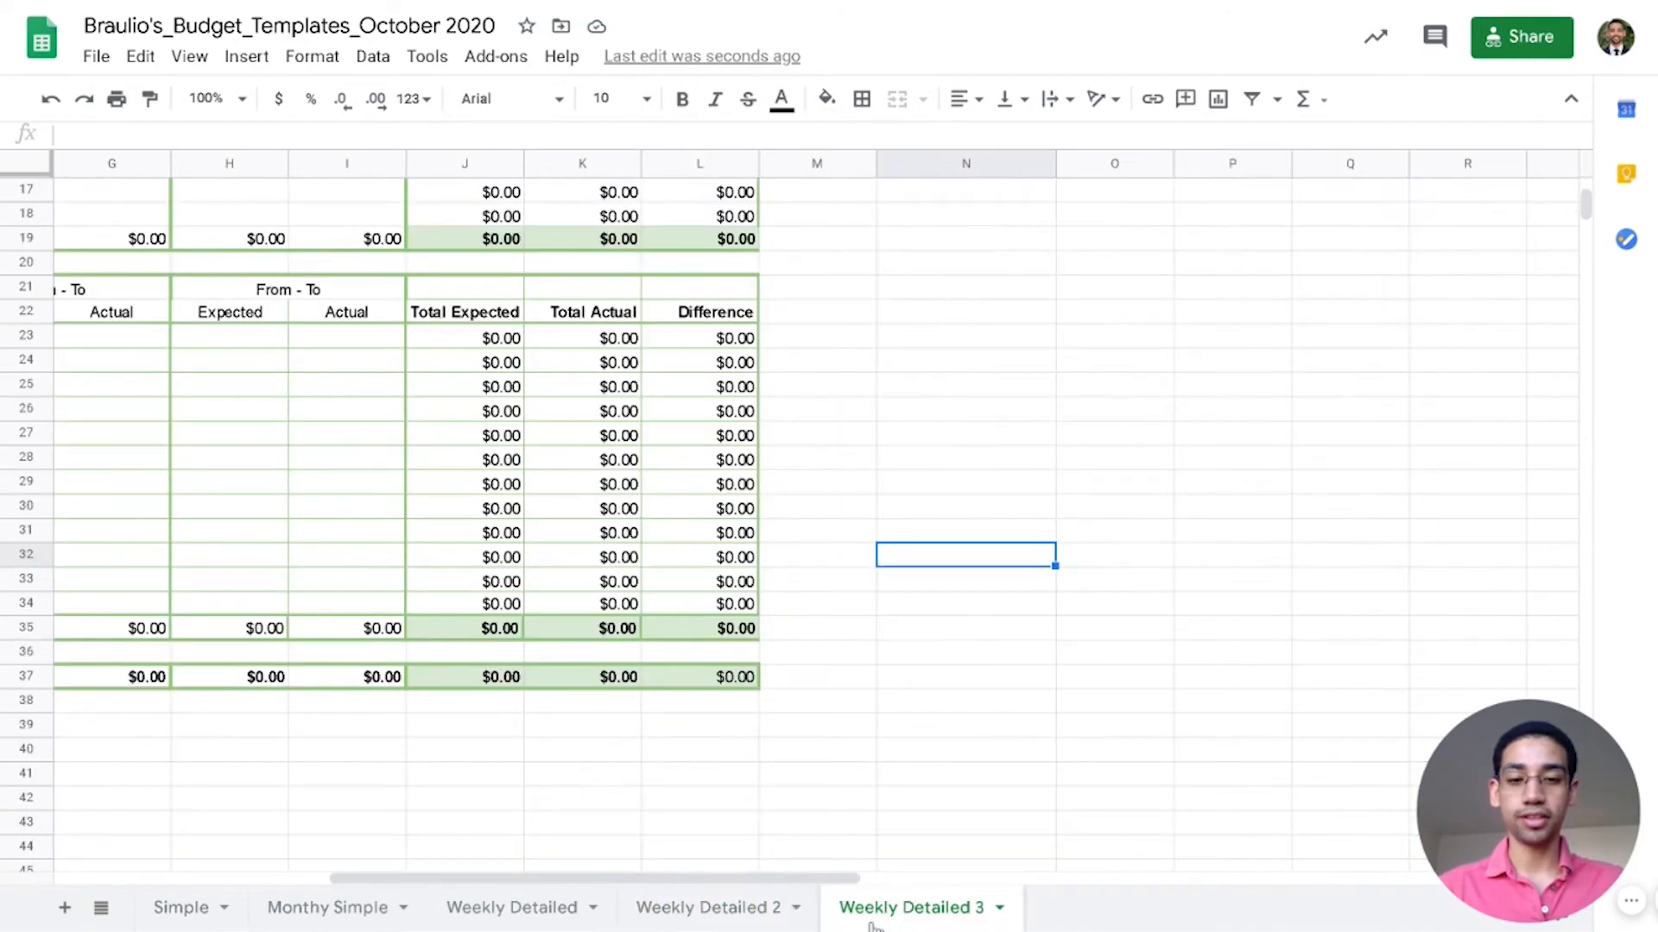
pyautogui.scroll(5, 518, 484)
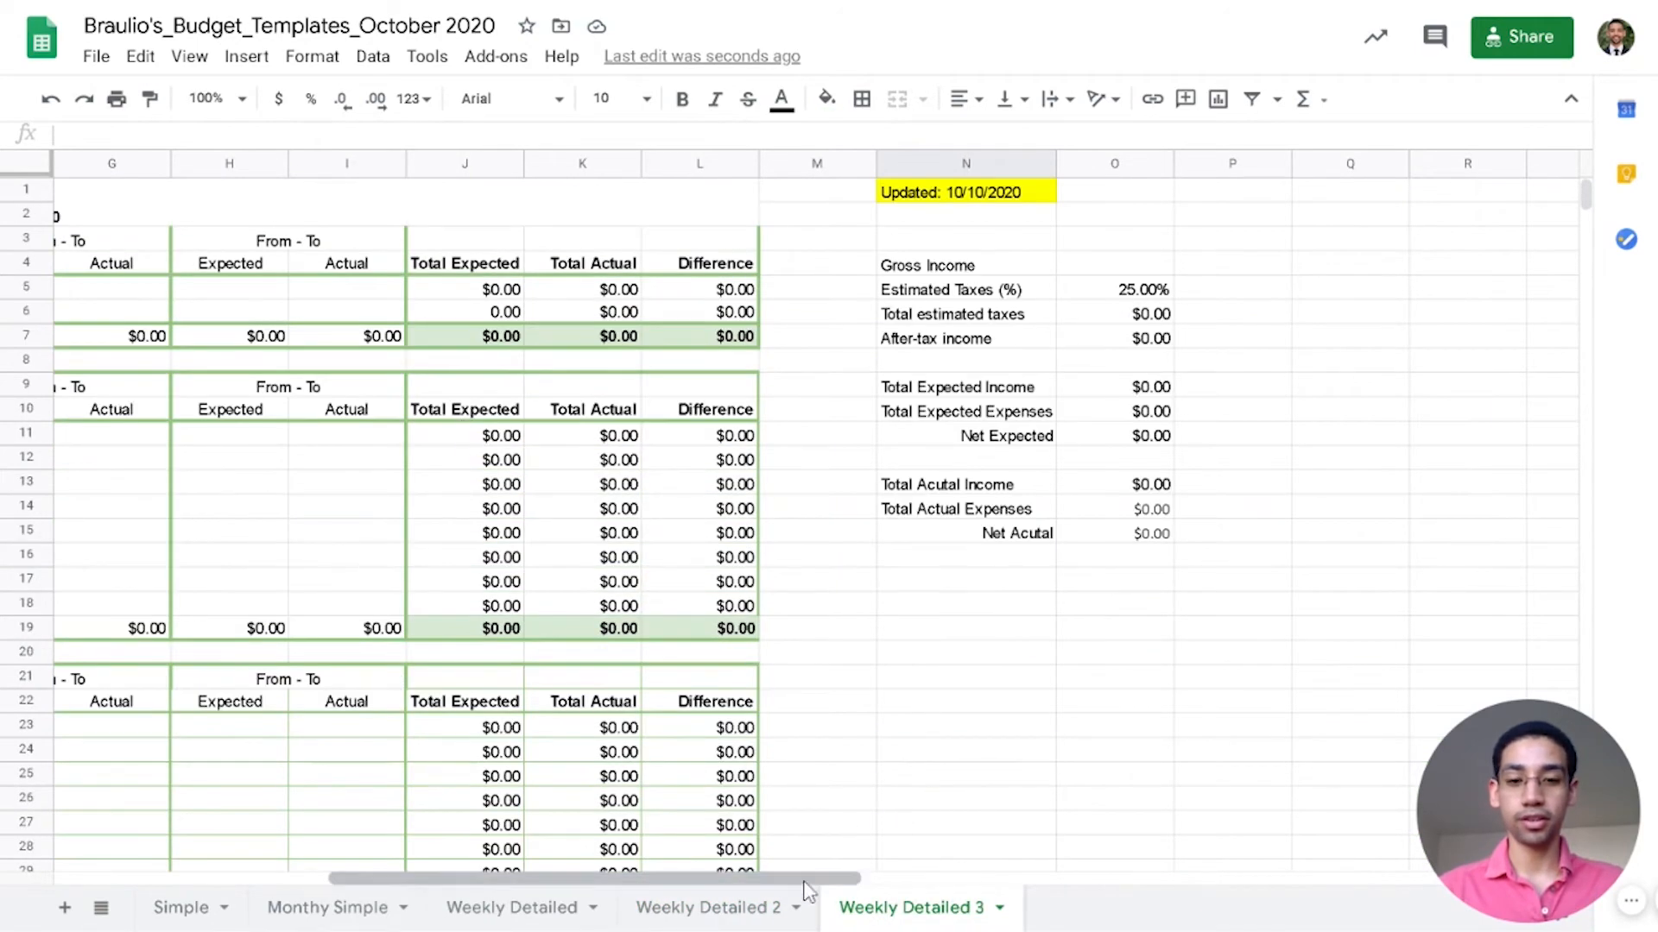
pyautogui.moveTo(804, 891); pyautogui.dragTo(566, 881)
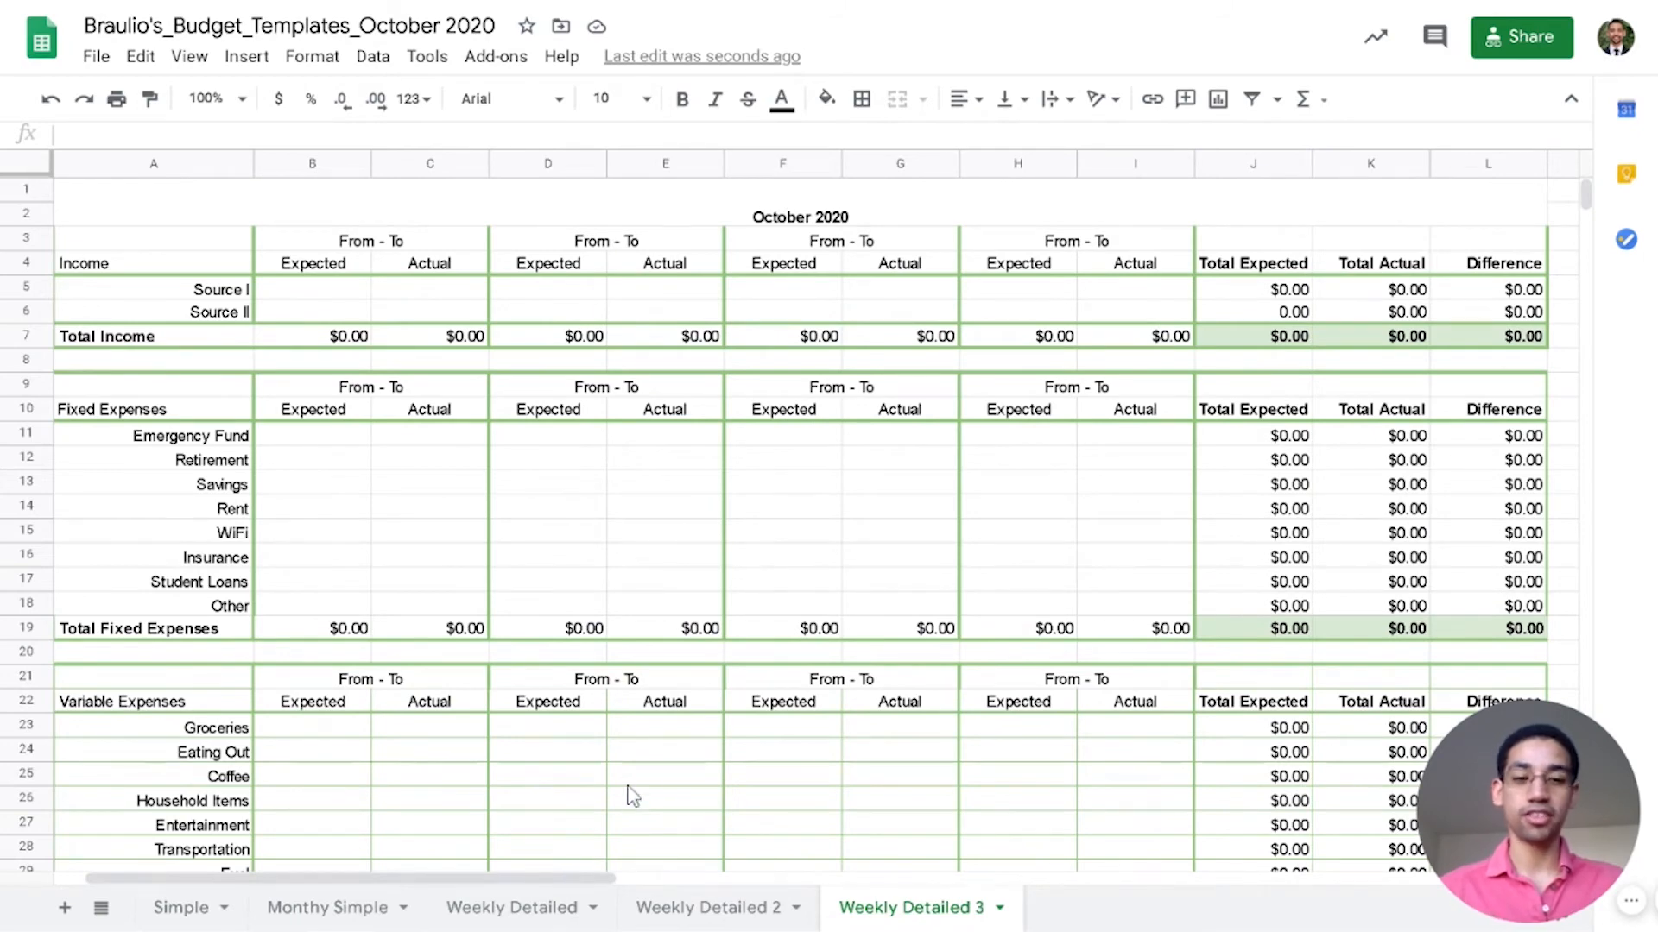
# Step: Compare the row shading of Weekly Detailed 2, such as the Source I and Source II rows, with Weekly Detailed 3
pyautogui.click(701, 907)
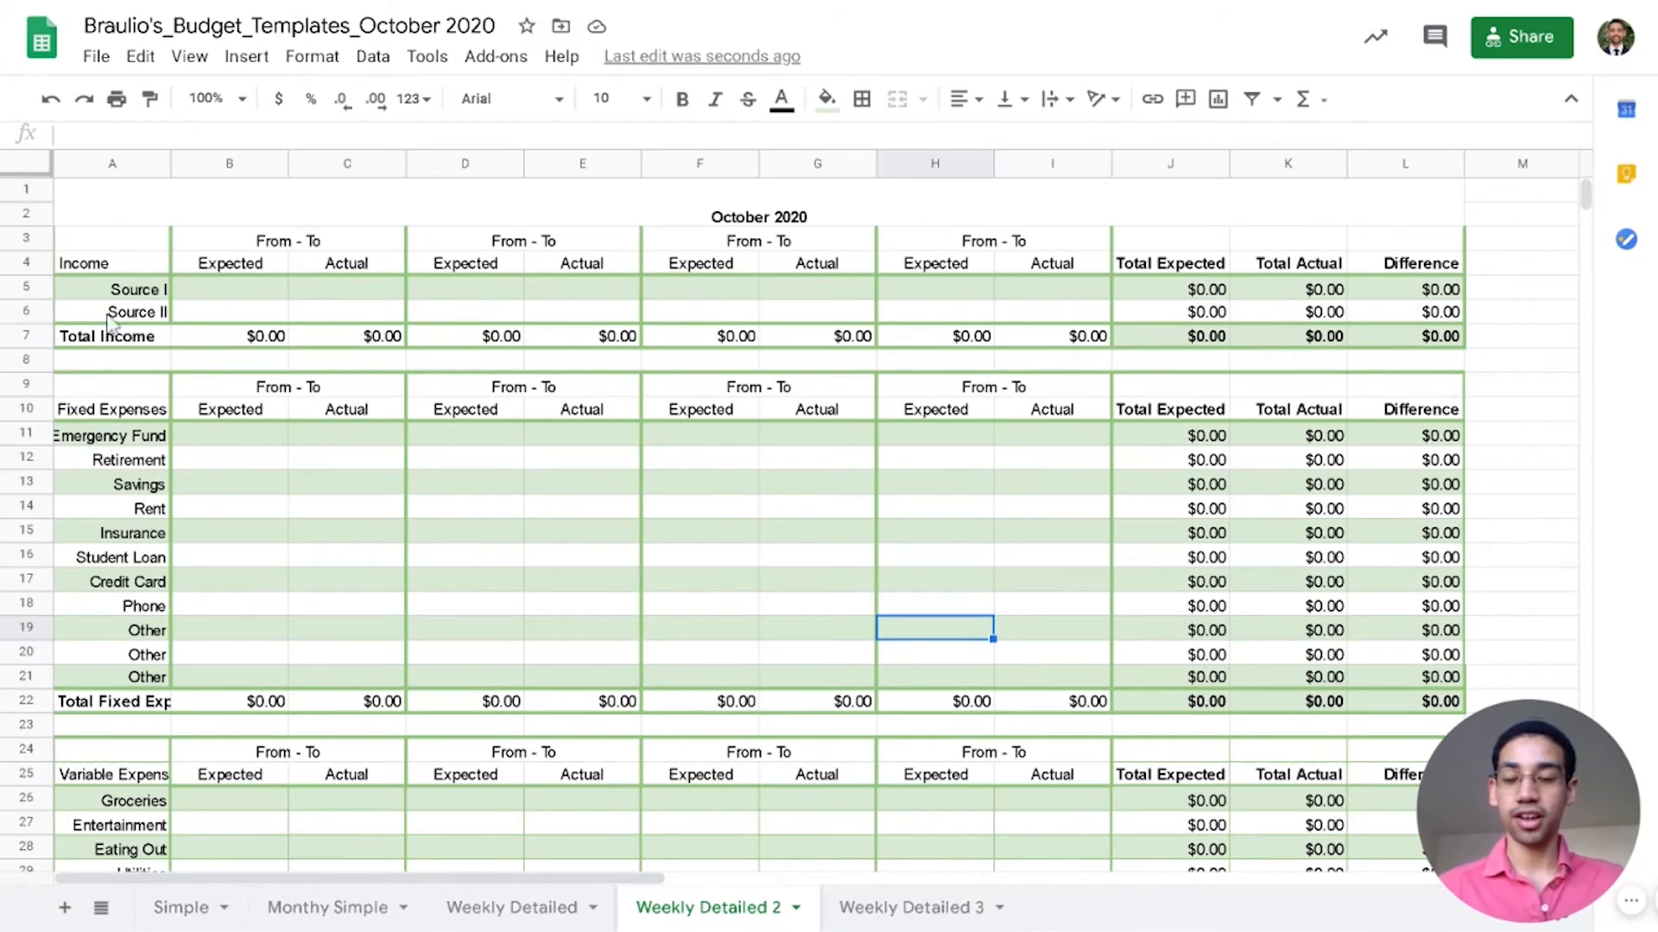
pyautogui.click(33, 294)
pyautogui.moveTo(32, 294); pyautogui.dragTo(33, 313)
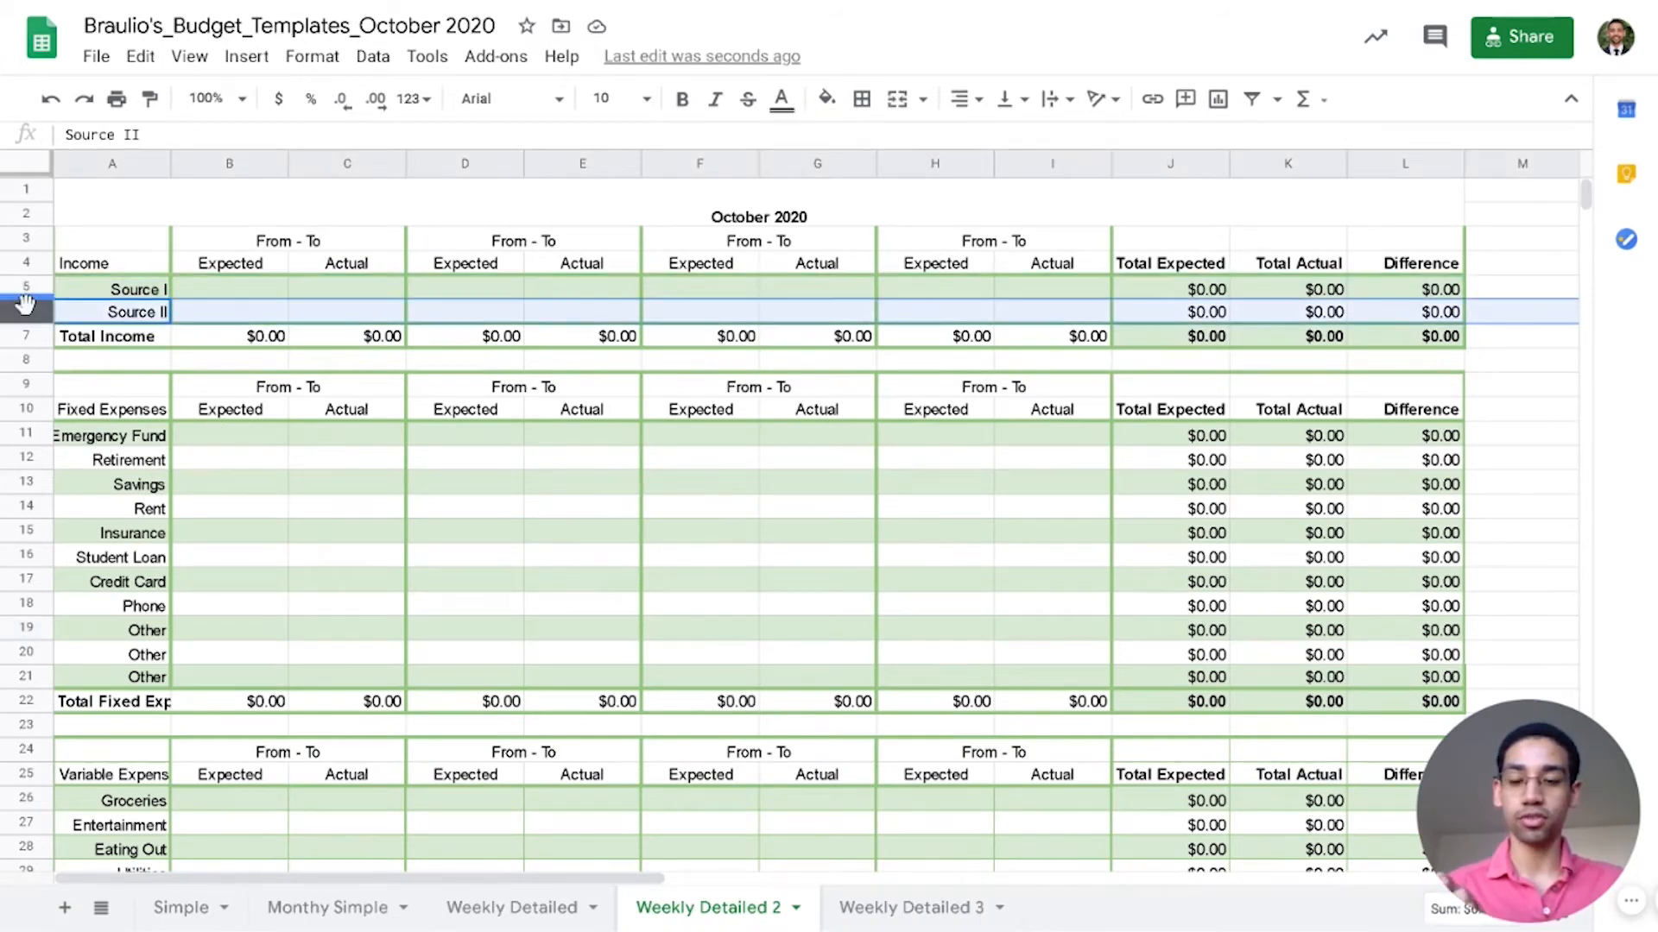
pyautogui.click(620, 587)
pyautogui.click(908, 907)
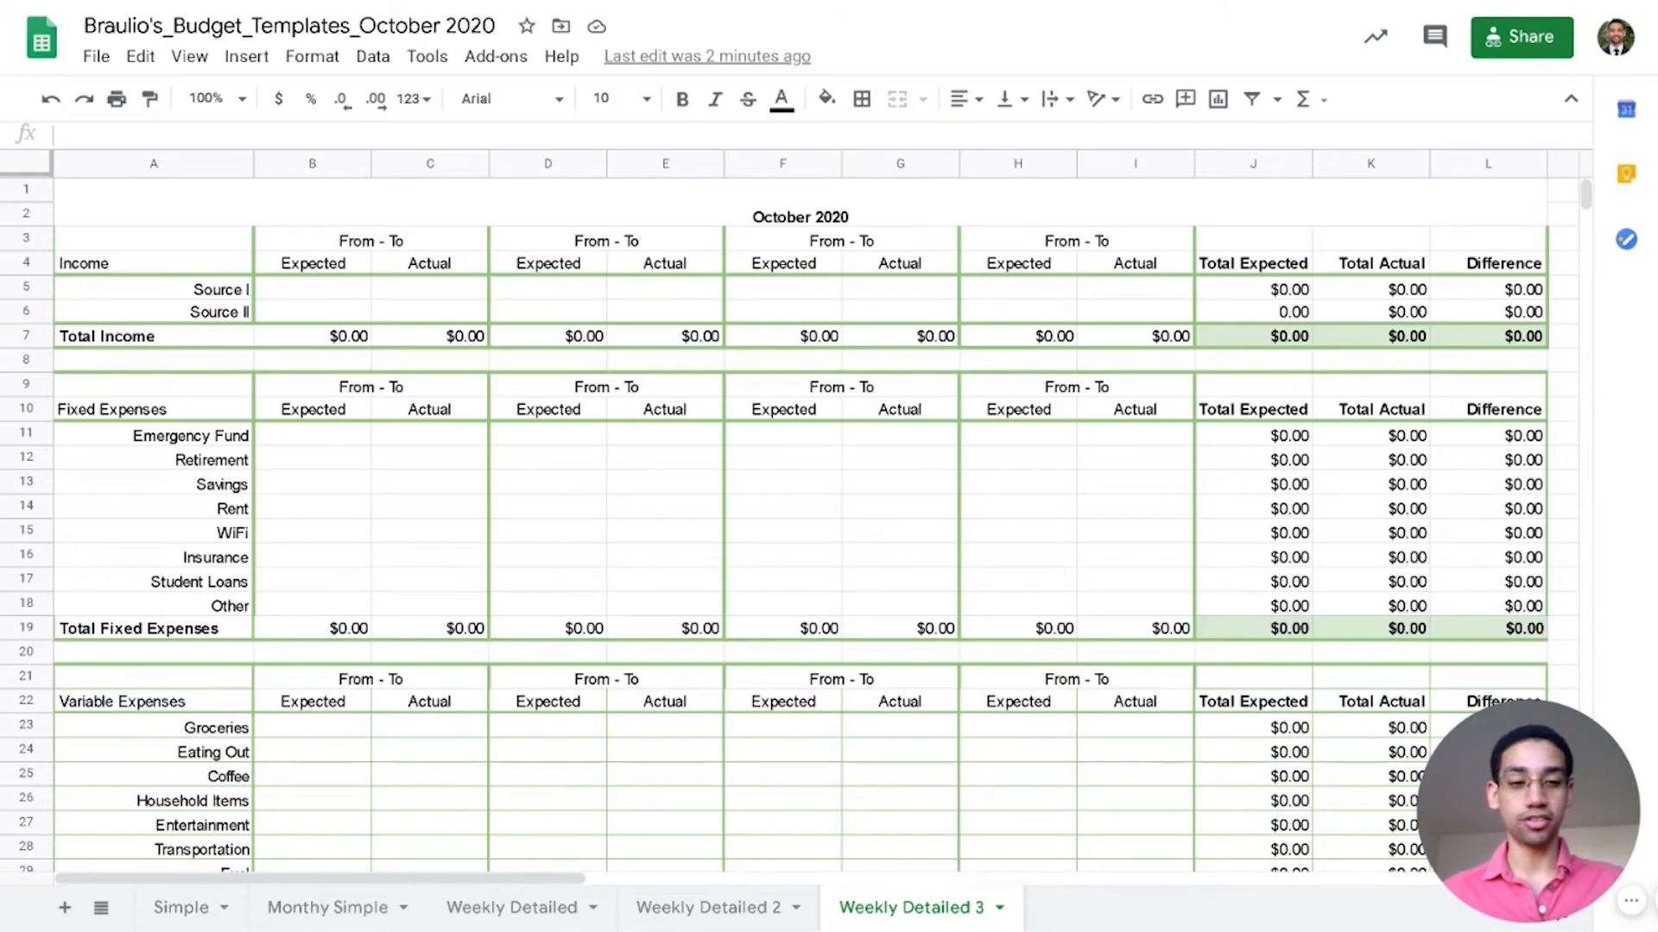
# Step: Open the Monthy Simple sheet and look through its expense sections down to the Total Expenses row
pyautogui.click(354, 907)
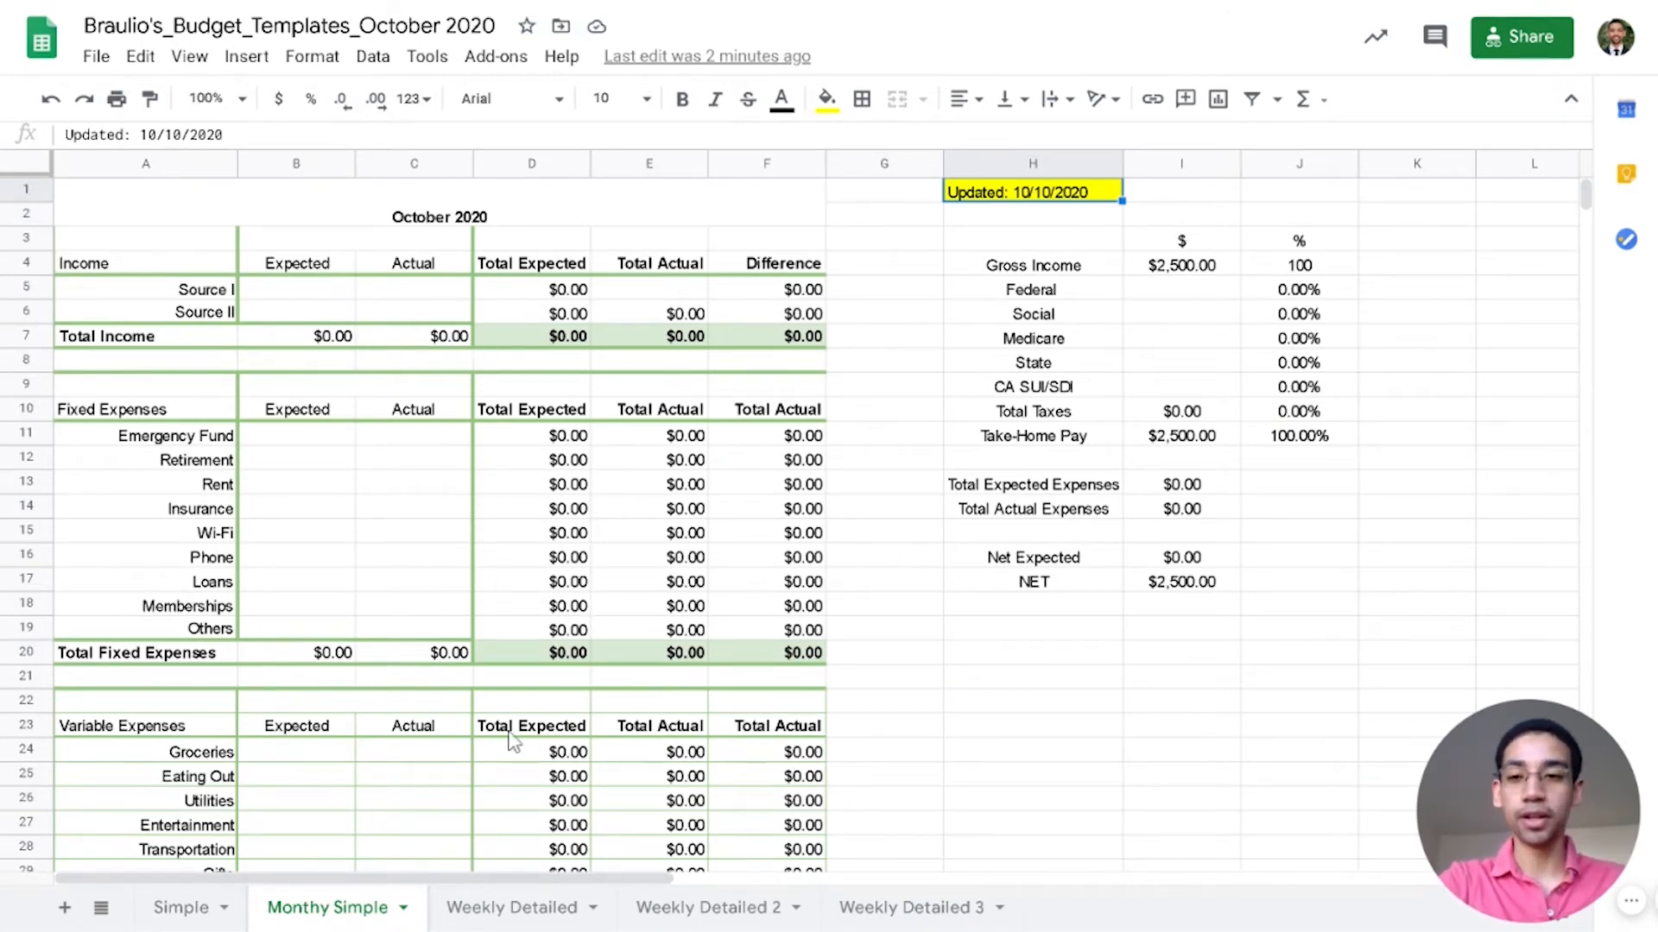
pyautogui.scroll(-5, 499, 591)
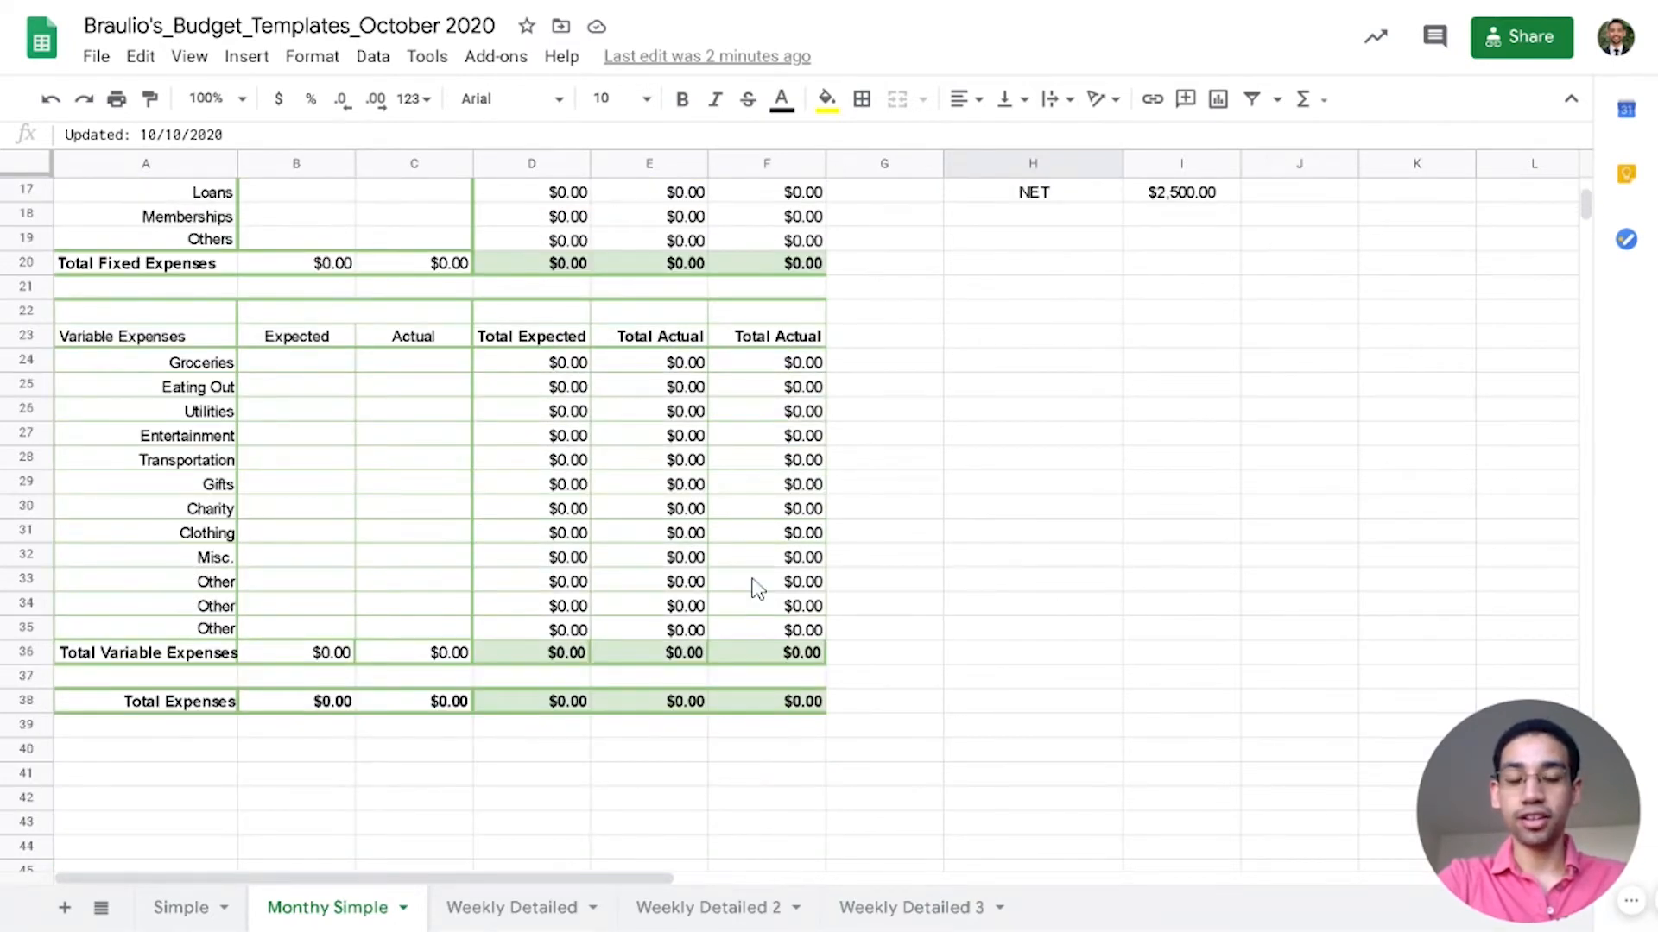
pyautogui.scroll(5, 514, 611)
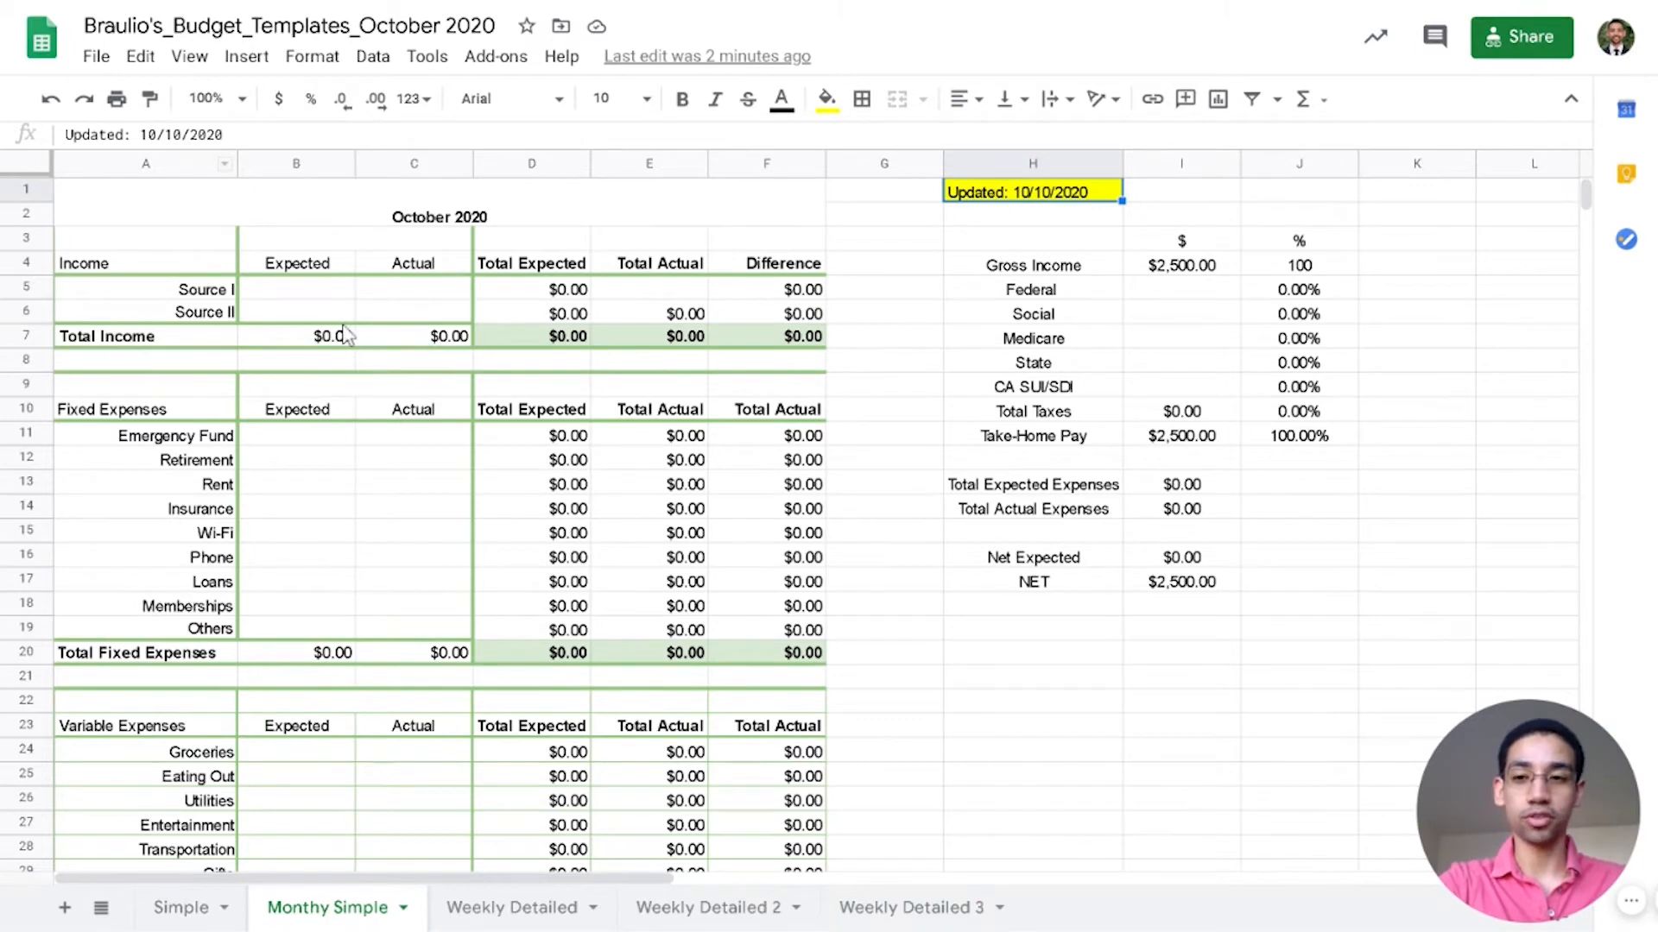
# Step: Enter the expected income as 2500 for Source I in B5 and 0 for Source II in B6
pyautogui.click(332, 295)
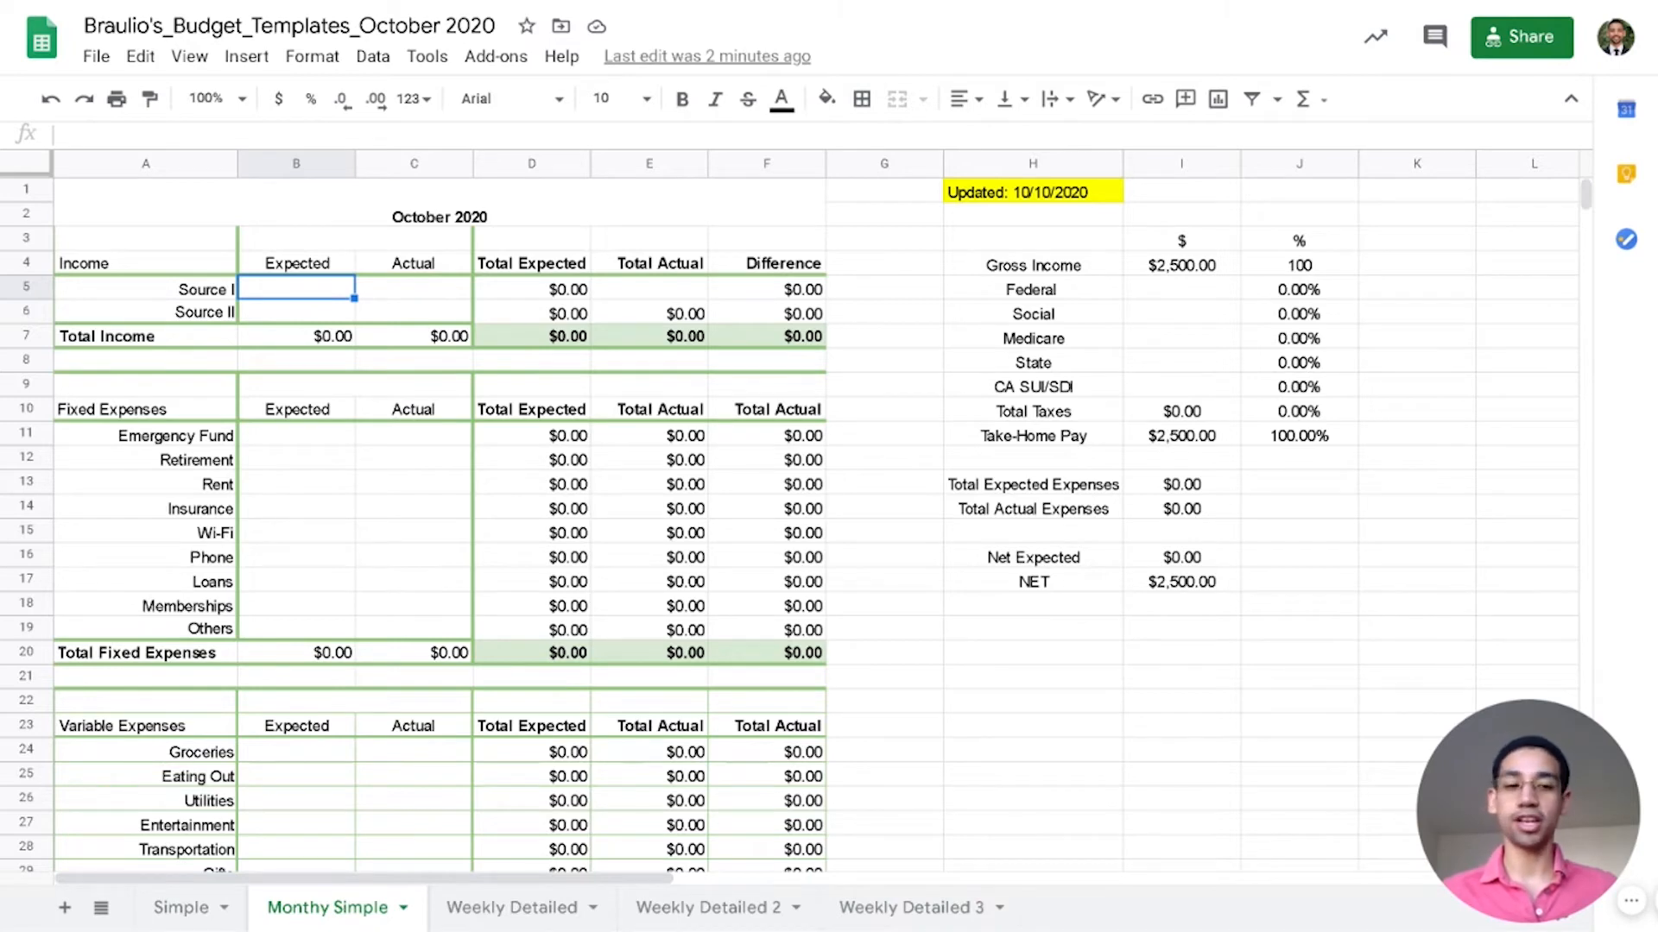
pyautogui.write('2500')
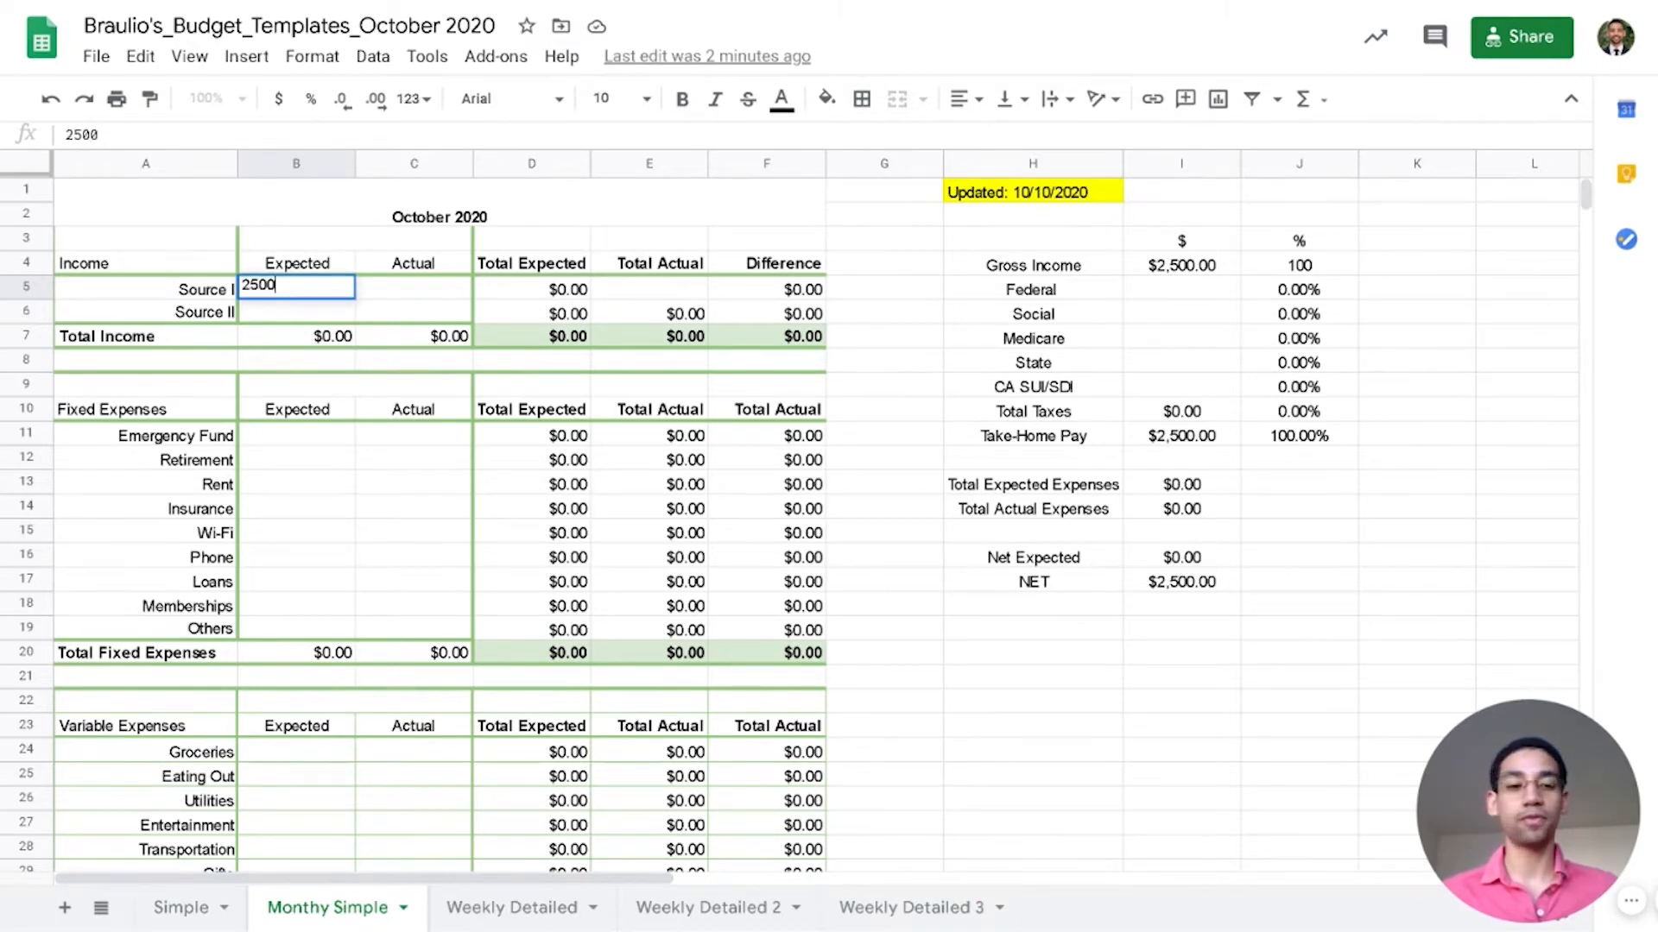
pyautogui.press('Return')
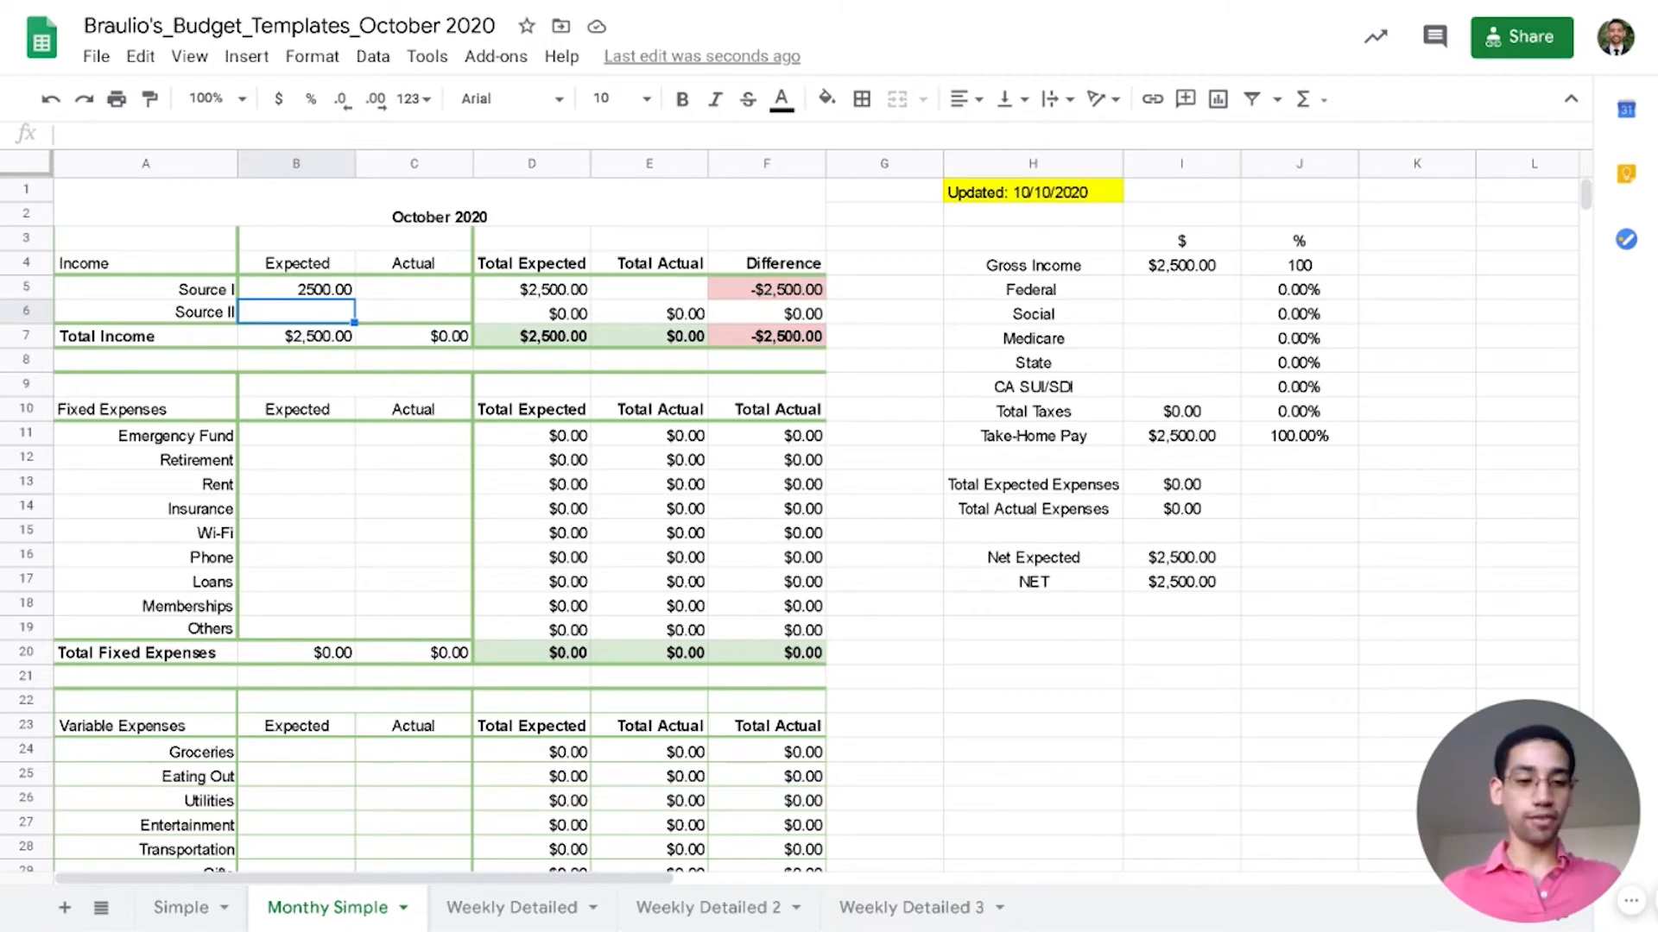
pyautogui.write('0')
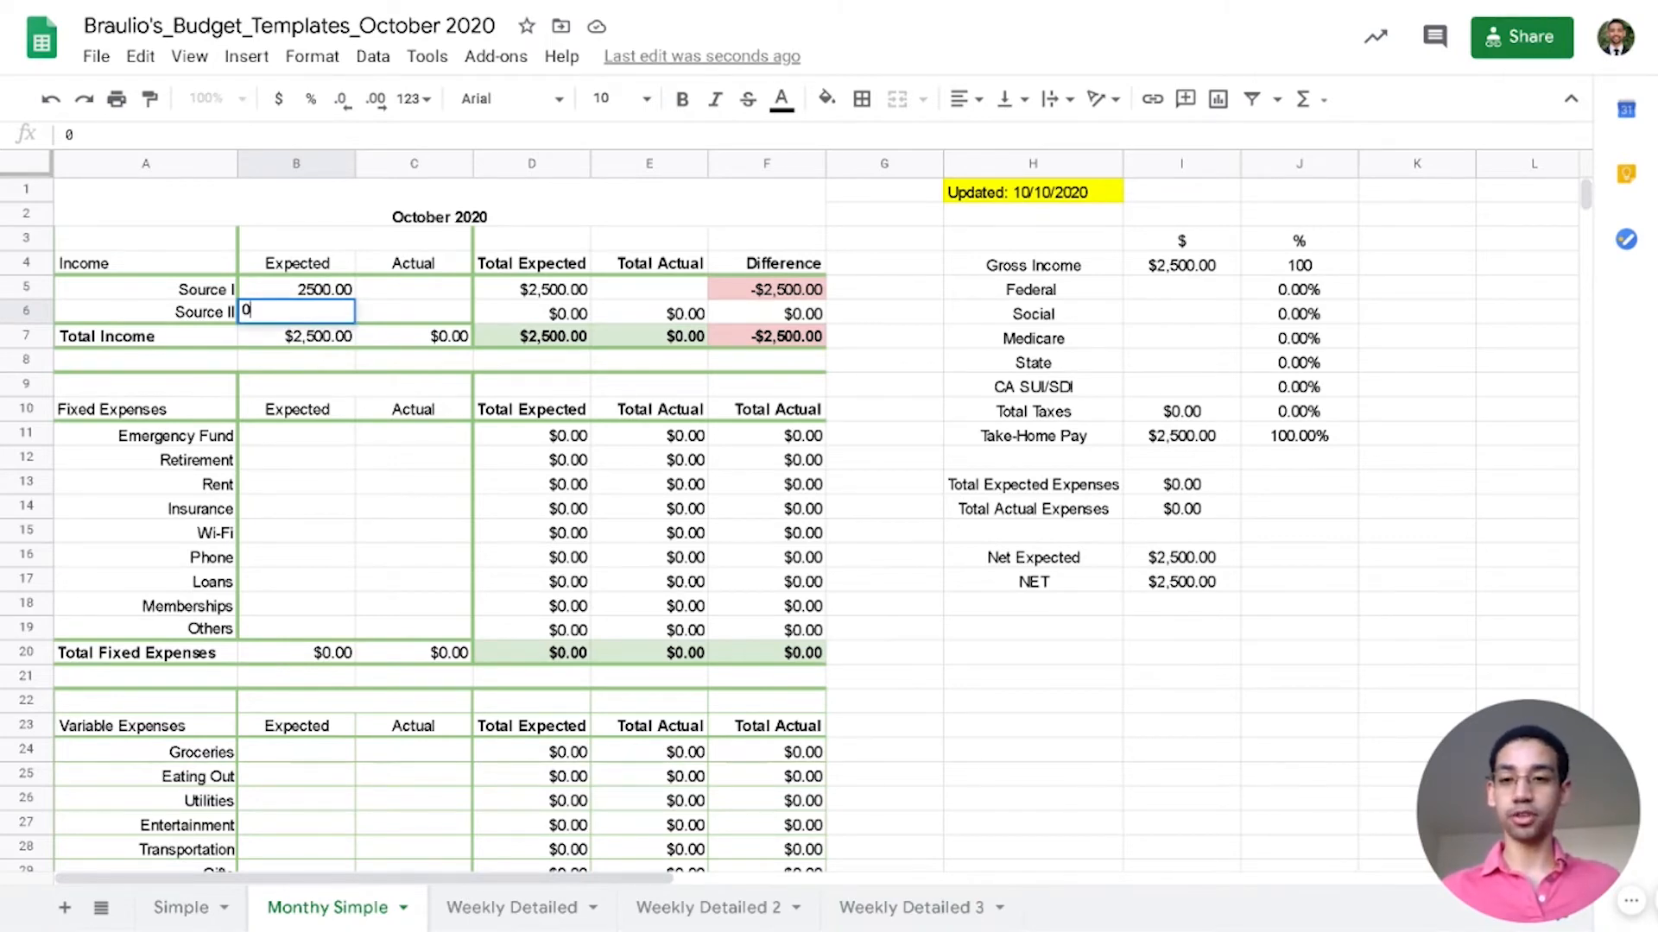
pyautogui.press('Return')
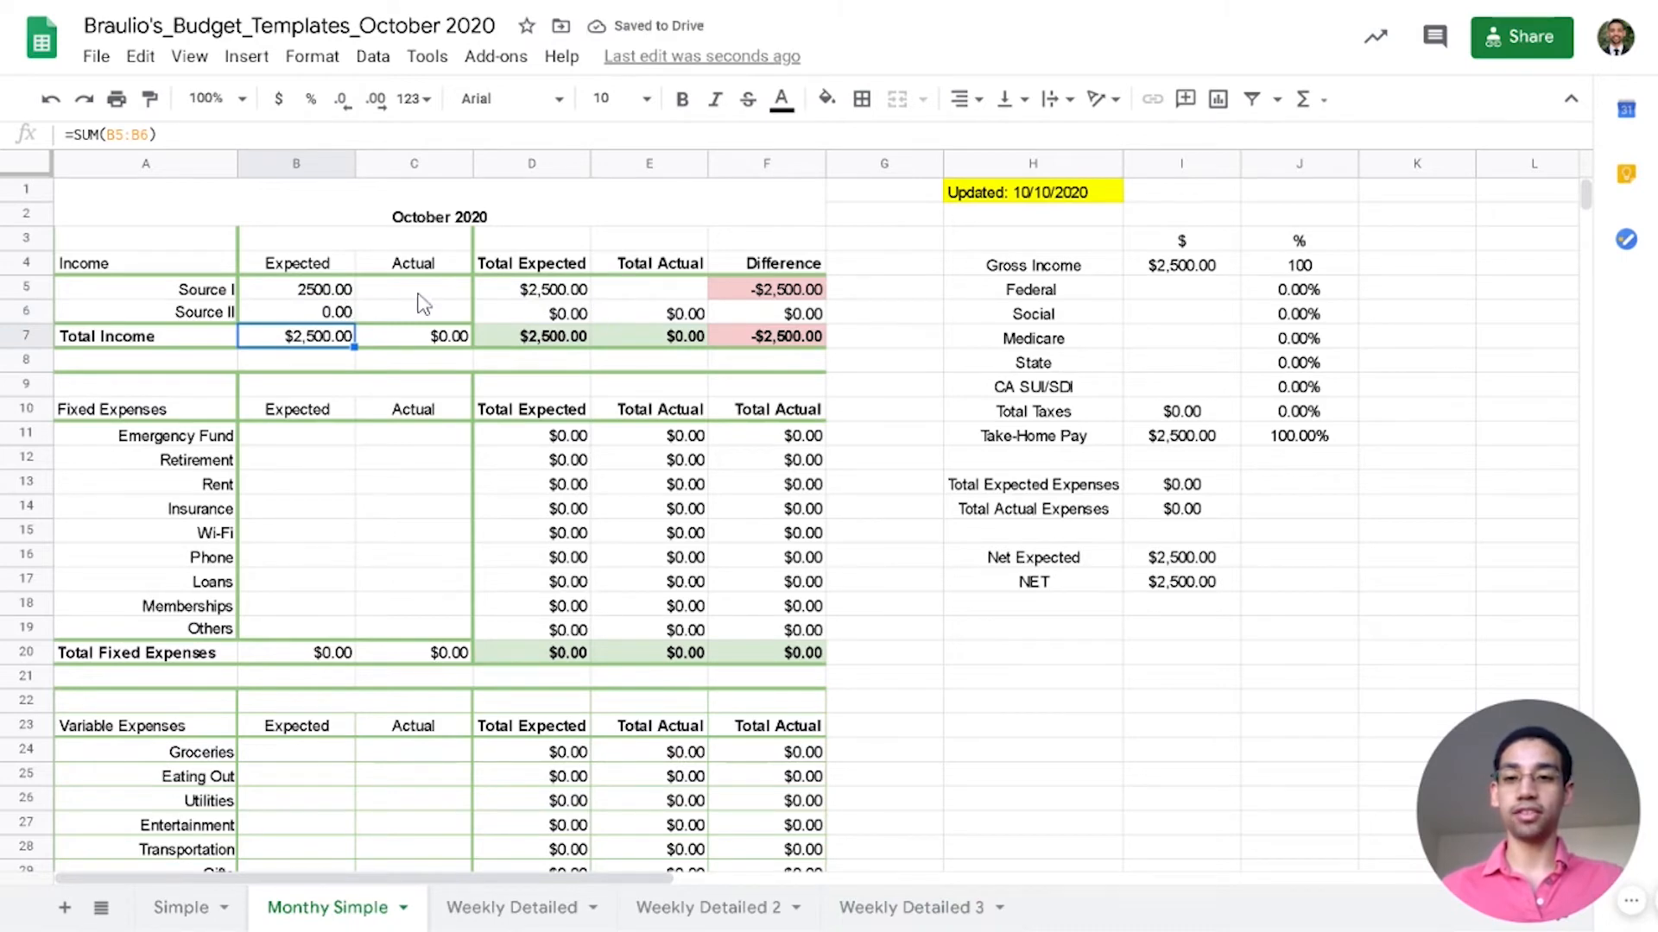
# Step: Enter the actual income as 2500 for Source I in C5 and 0 for Source II in C6, and check the Difference cells F5 and F6
pyautogui.click(557, 293)
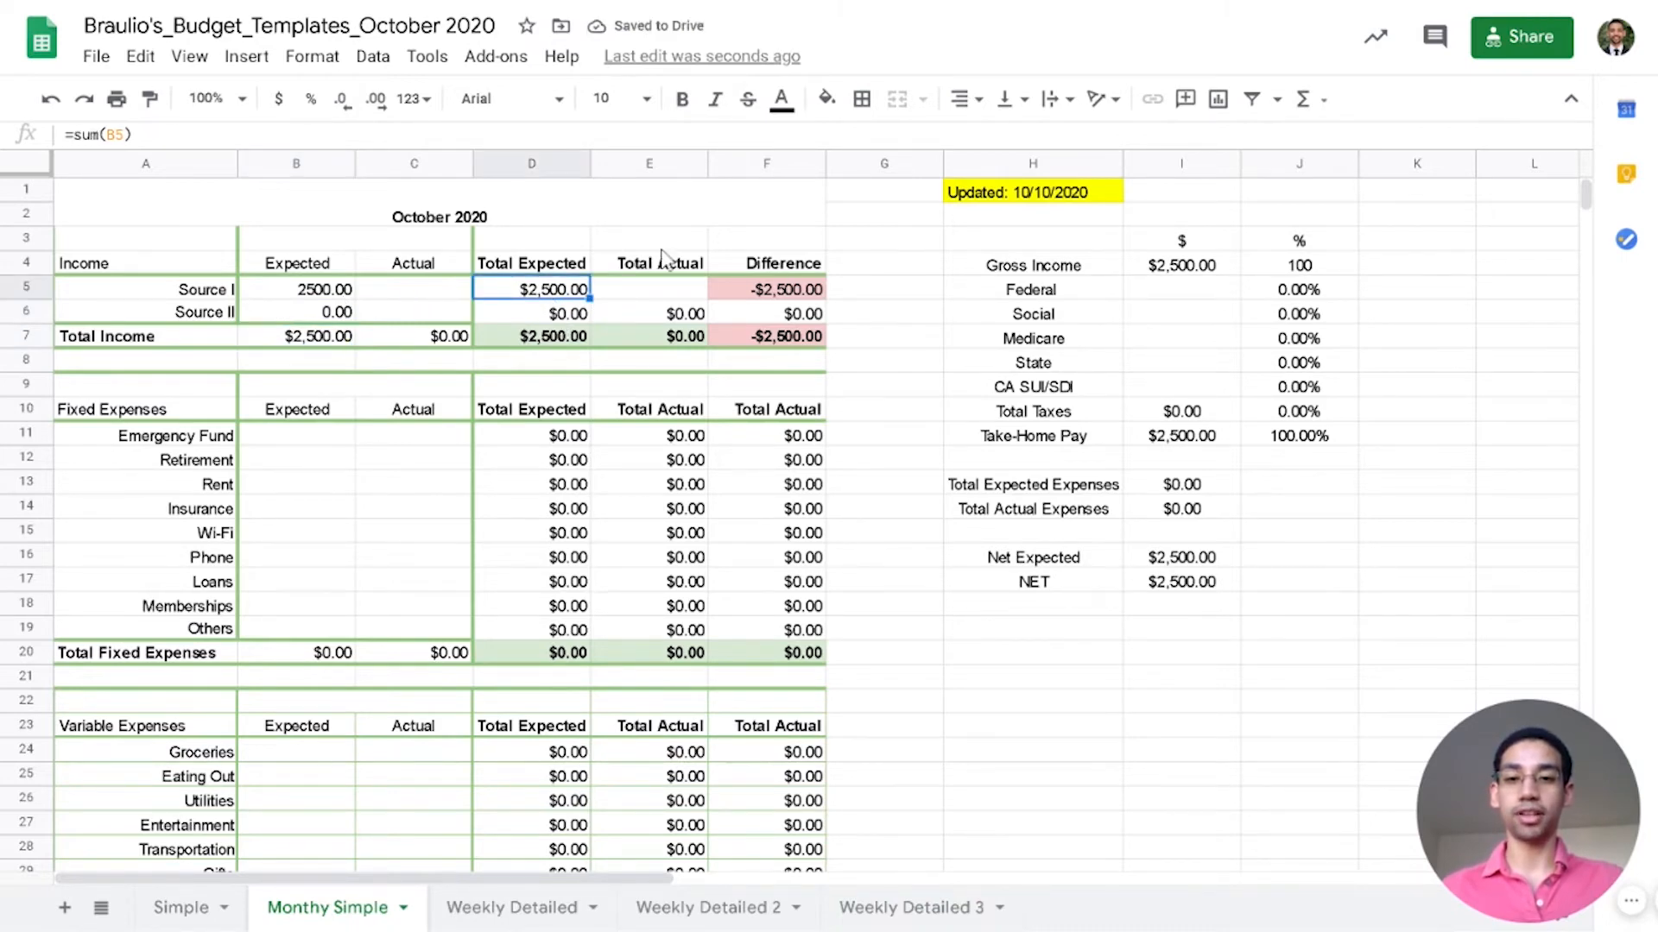
pyautogui.click(401, 293)
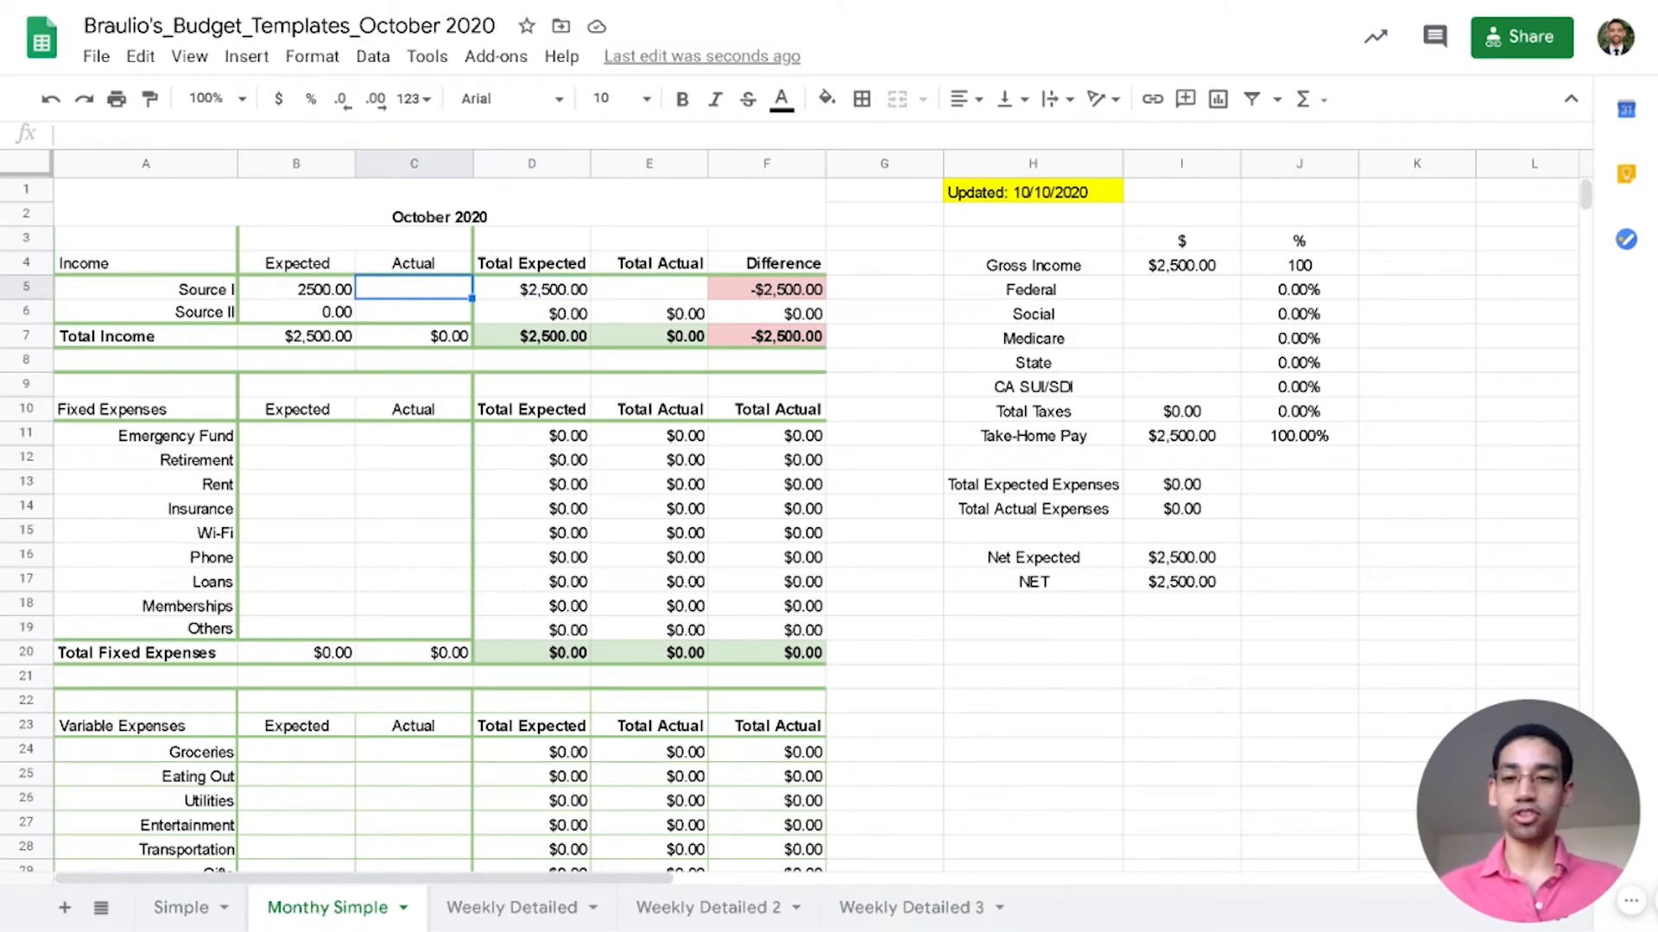
pyautogui.write('2500')
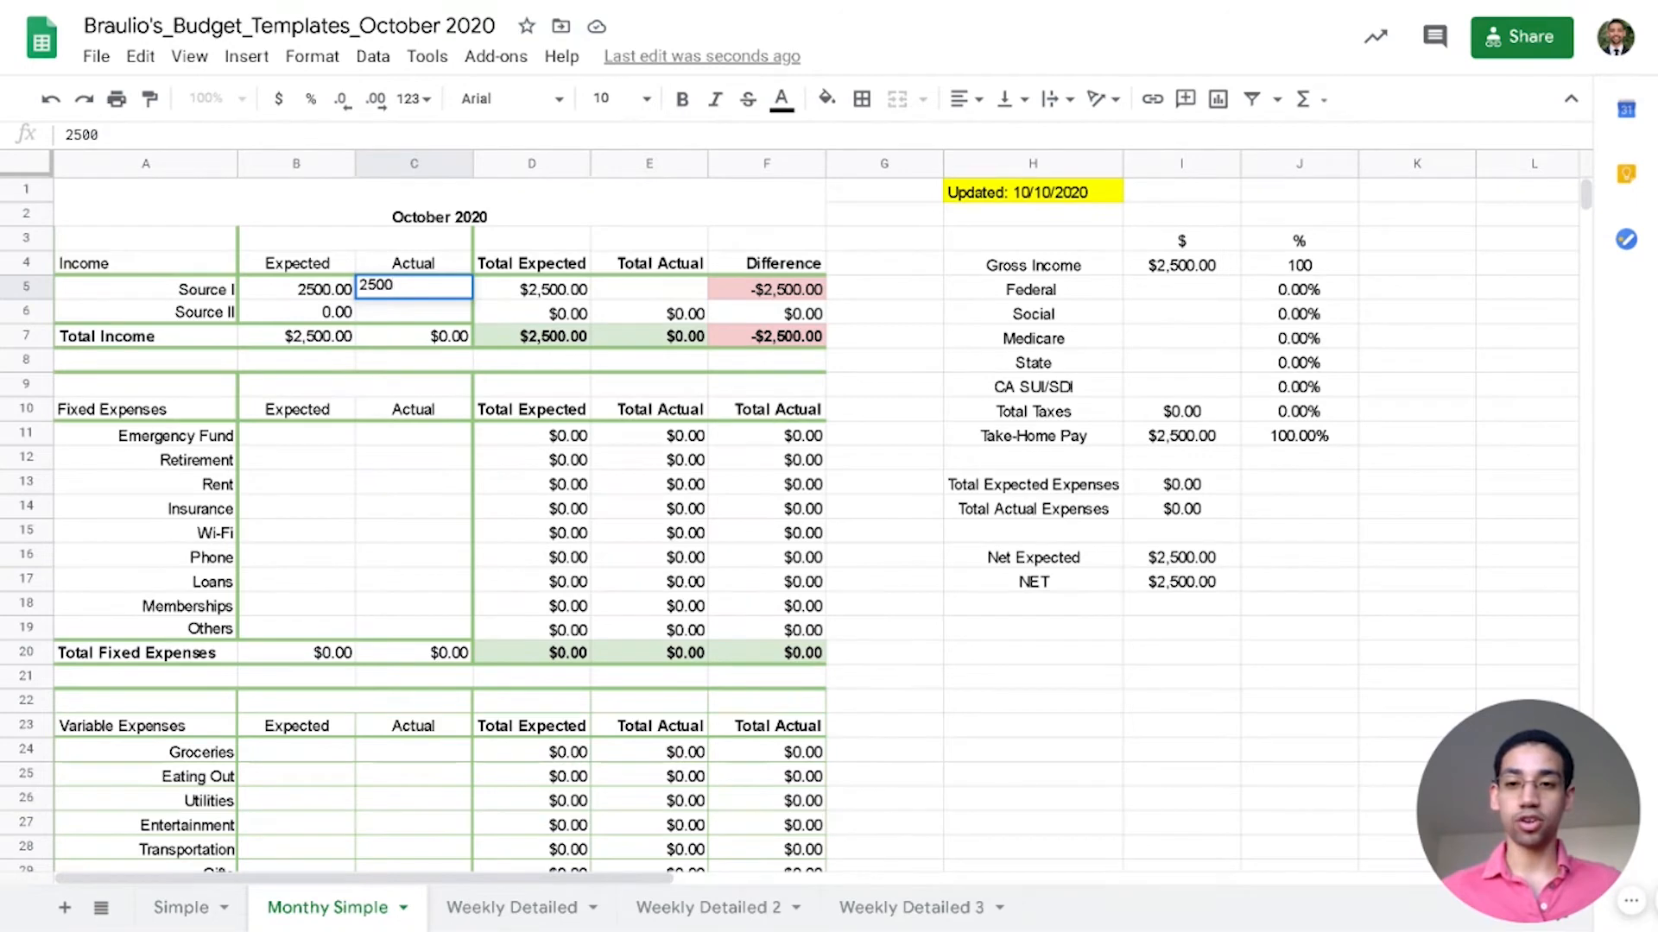
pyautogui.press('Return')
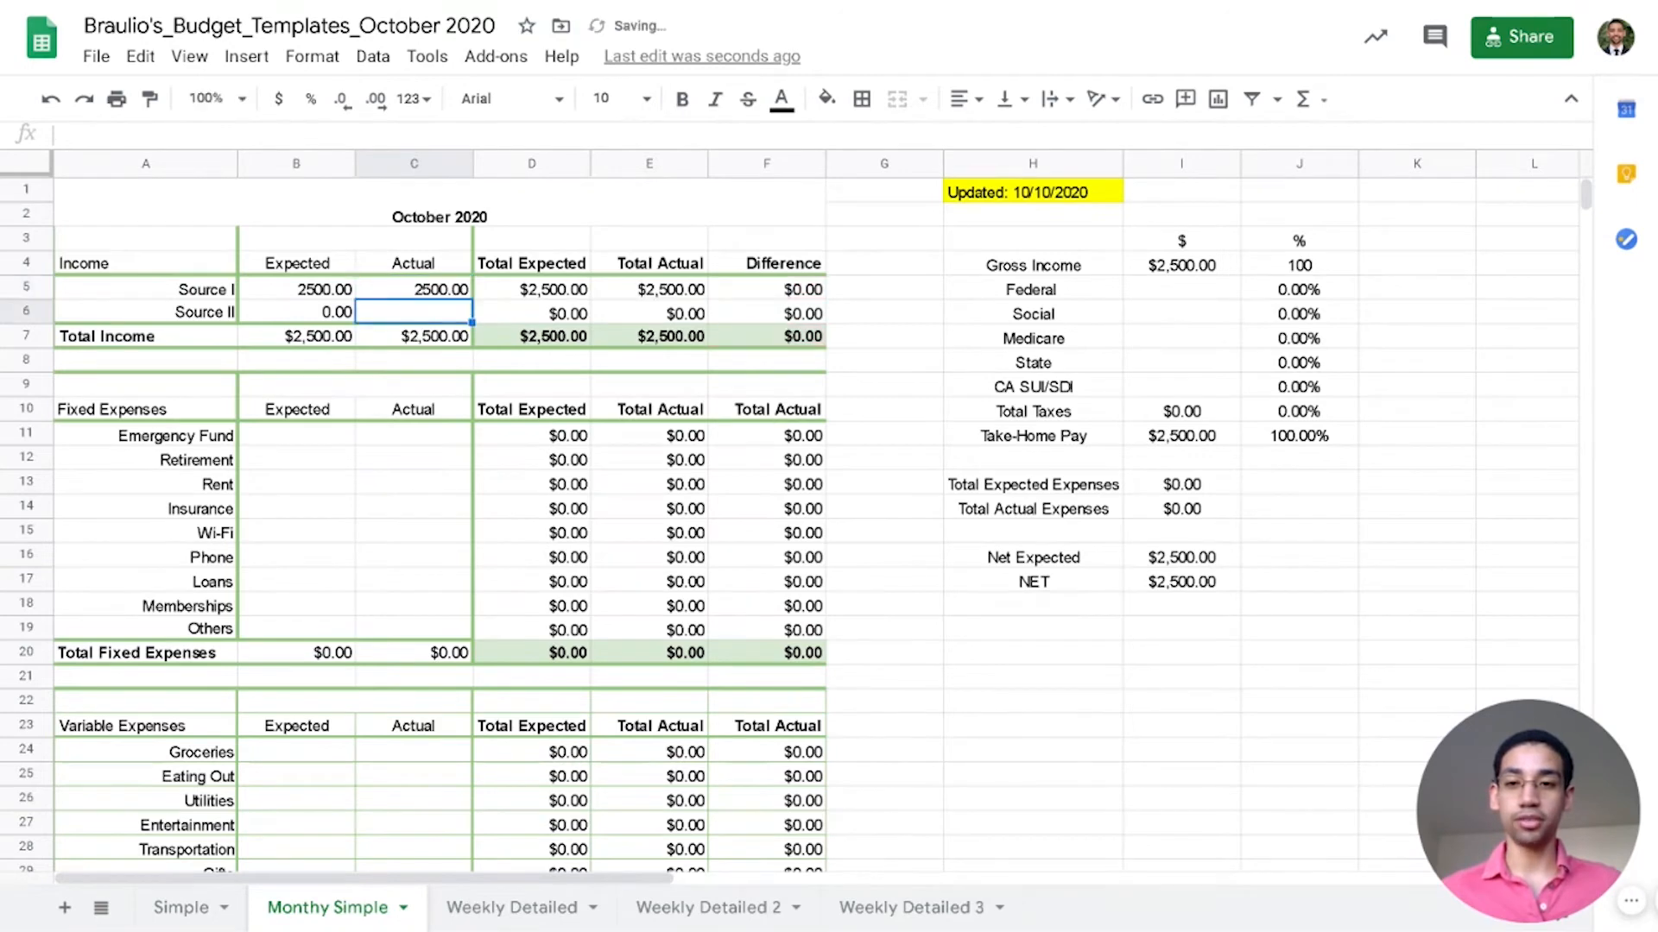
pyautogui.write('0')
pyautogui.press('Return')
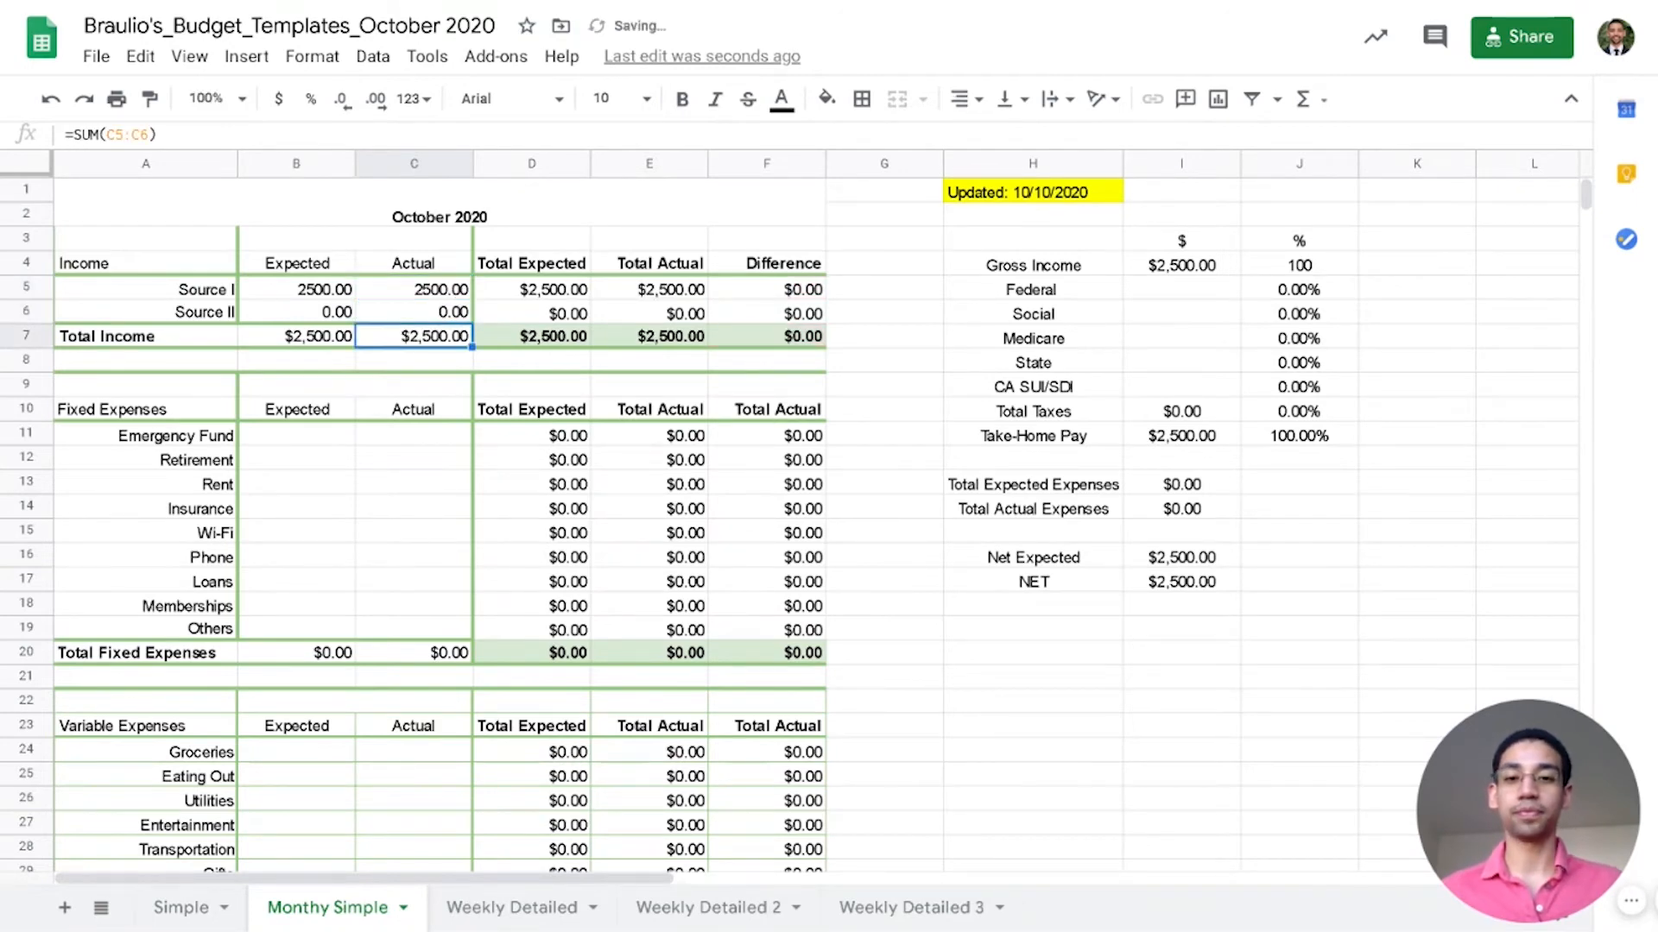
pyautogui.click(798, 295)
pyautogui.click(800, 316)
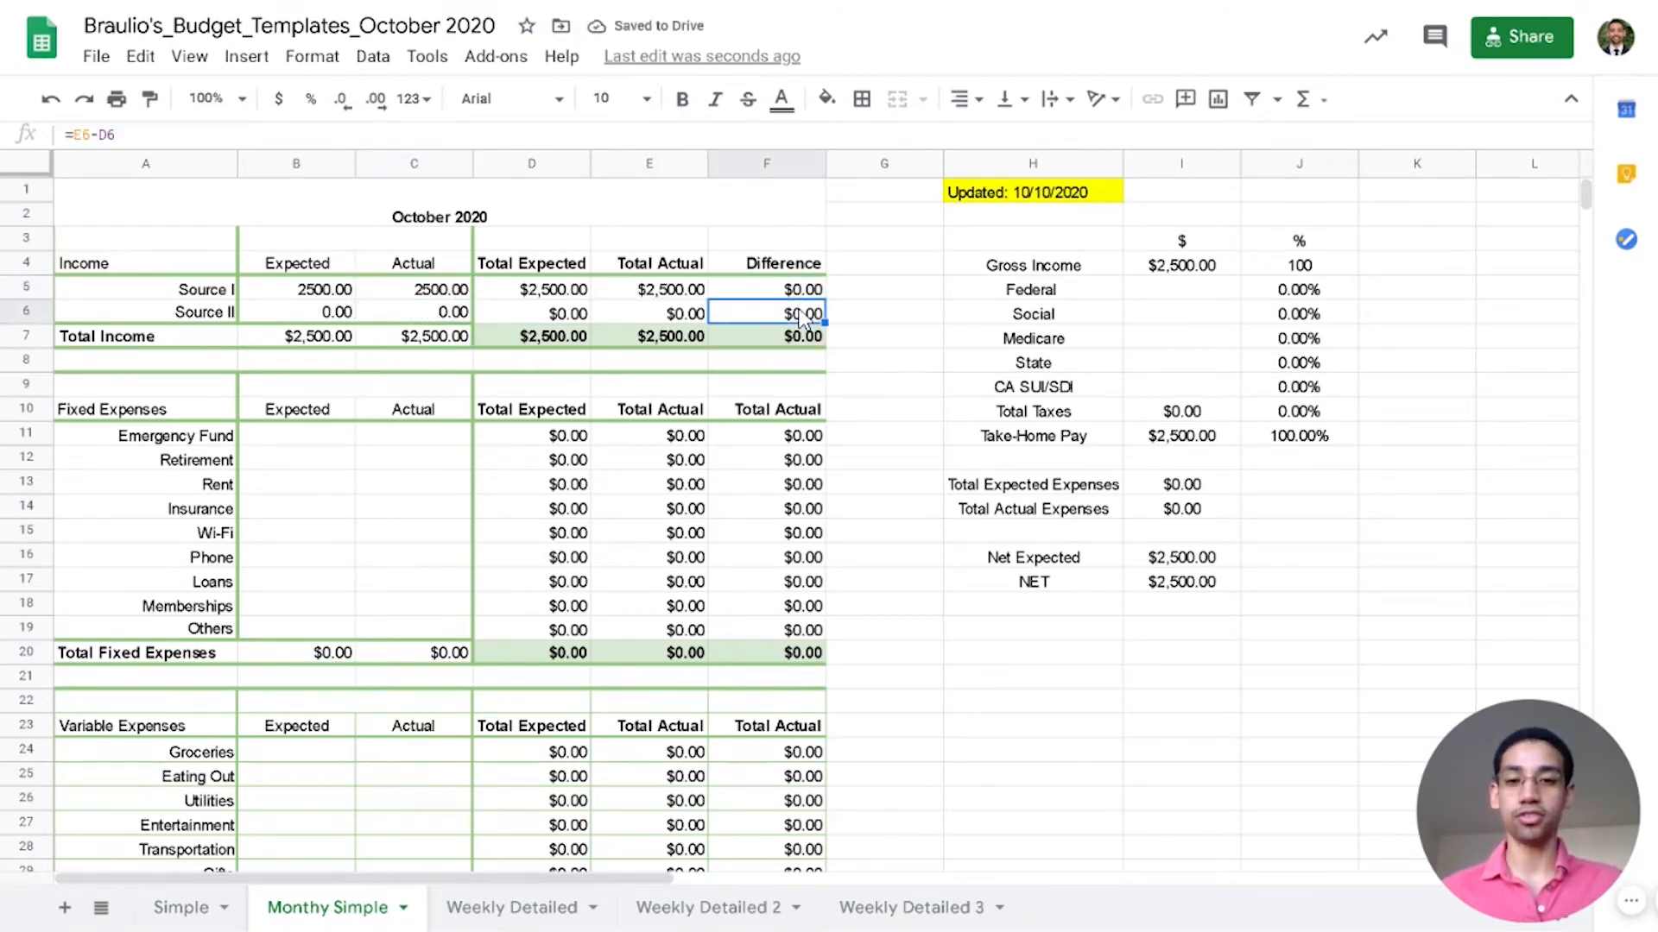
# Step: Enter the expected fixed expenses in B11 to B13: 300 for Emergency Fund, 300 for Retirement and 850 for Rent
pyautogui.click(351, 441)
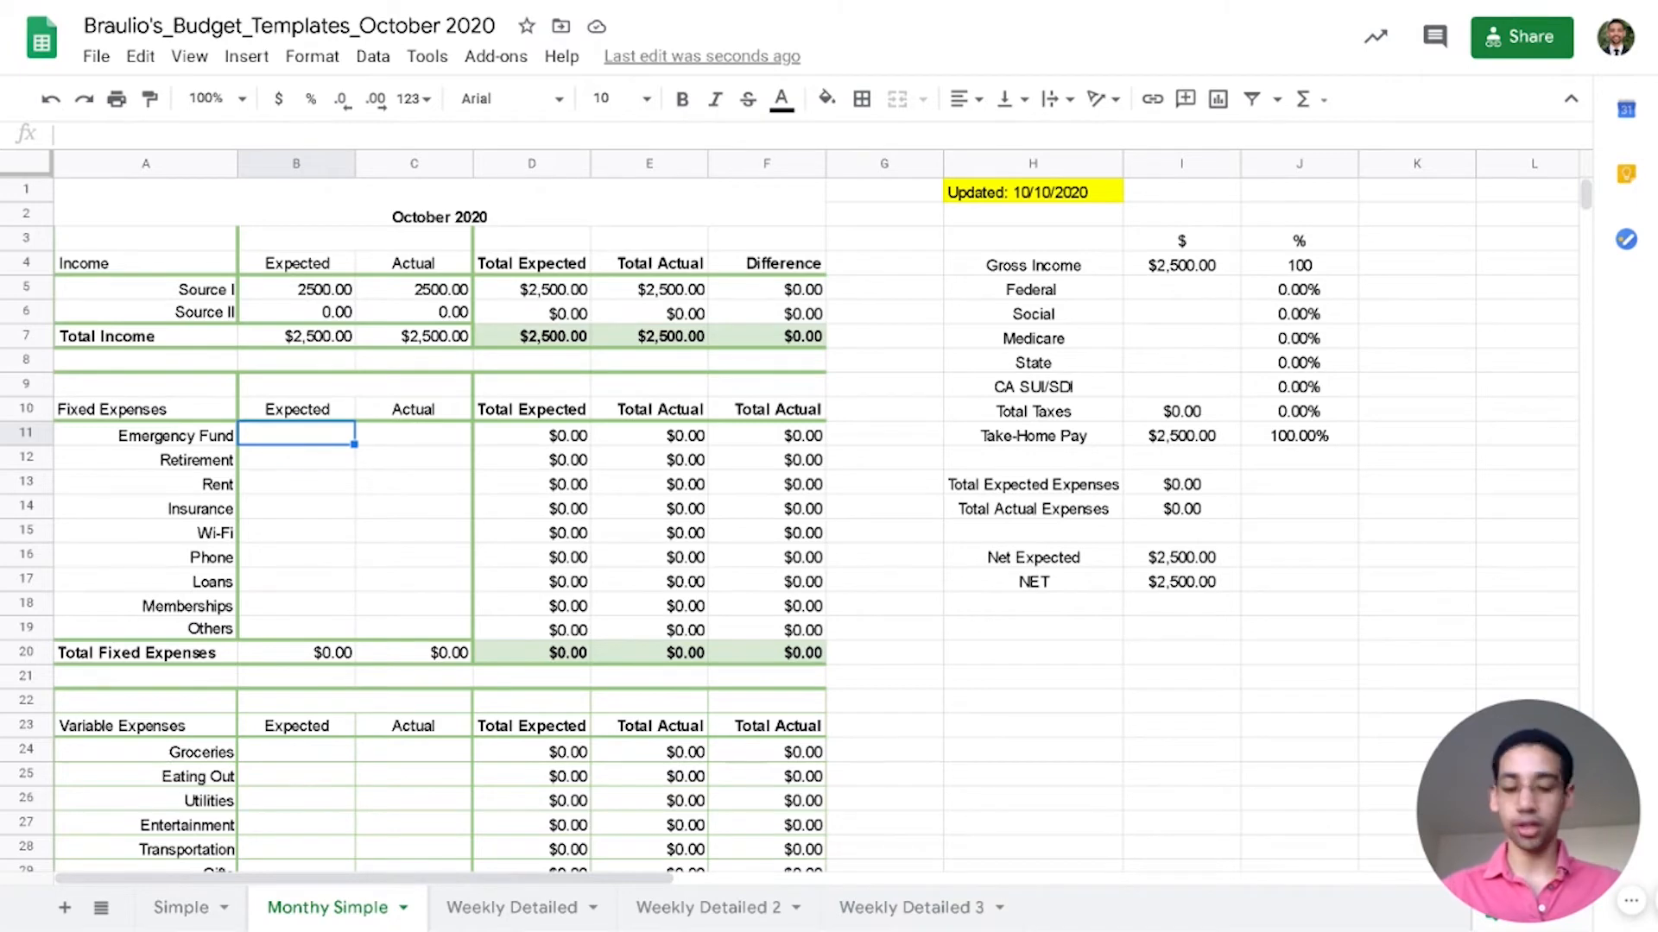
pyautogui.write('300')
pyautogui.press('Return')
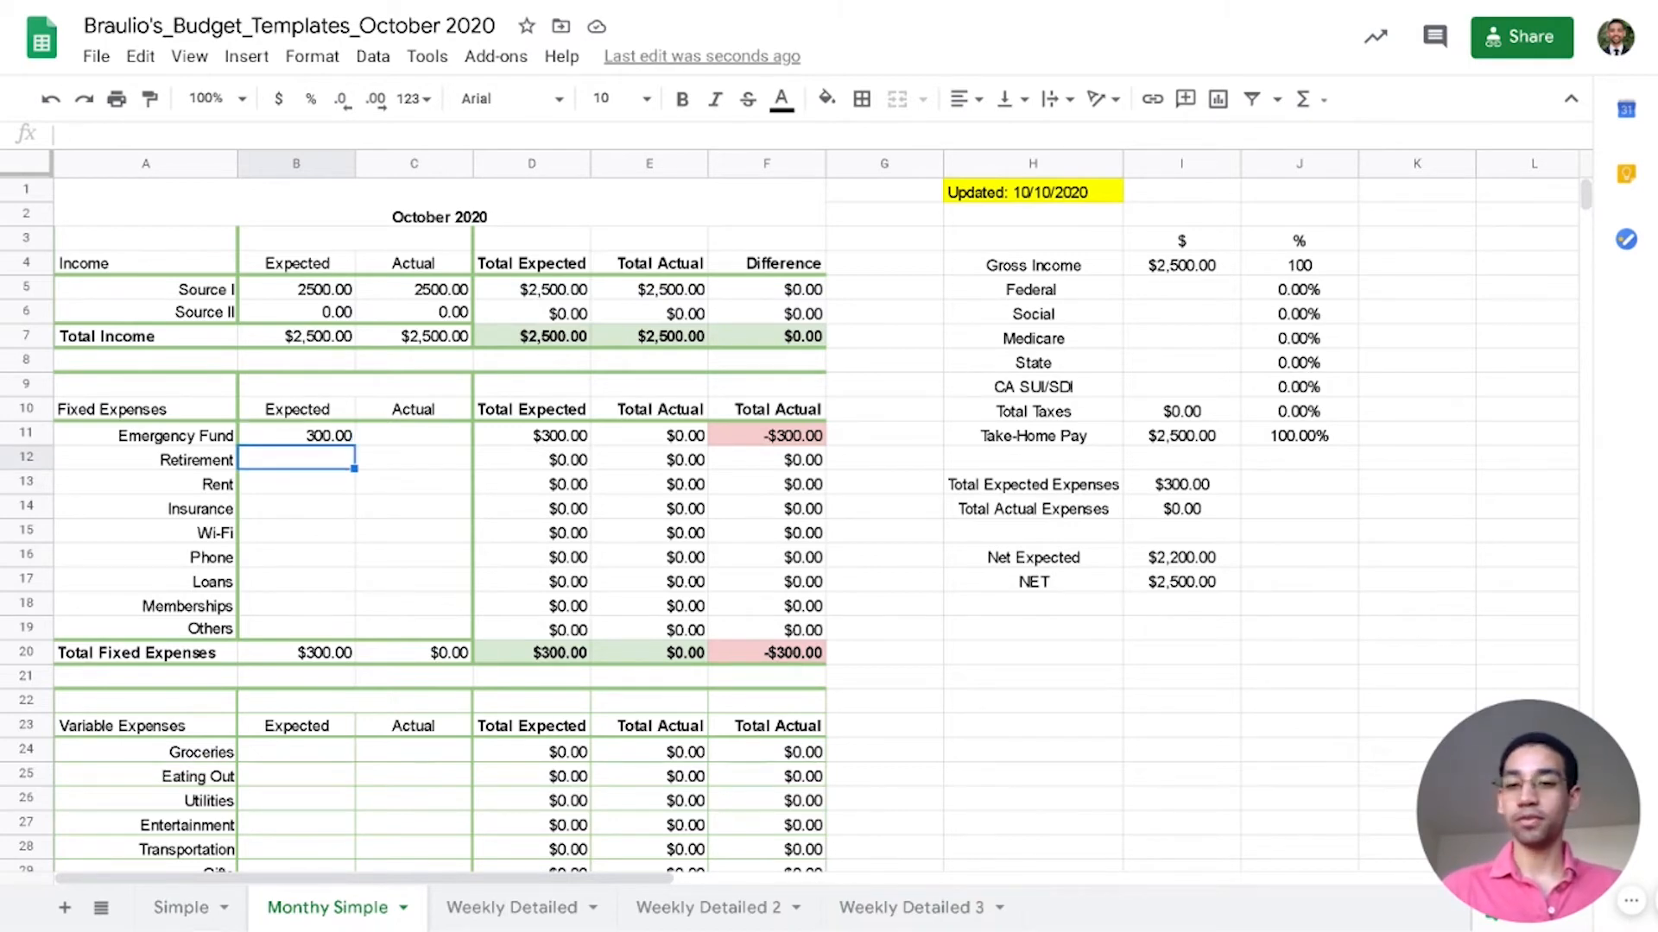
pyautogui.write('300')
pyautogui.press('Return')
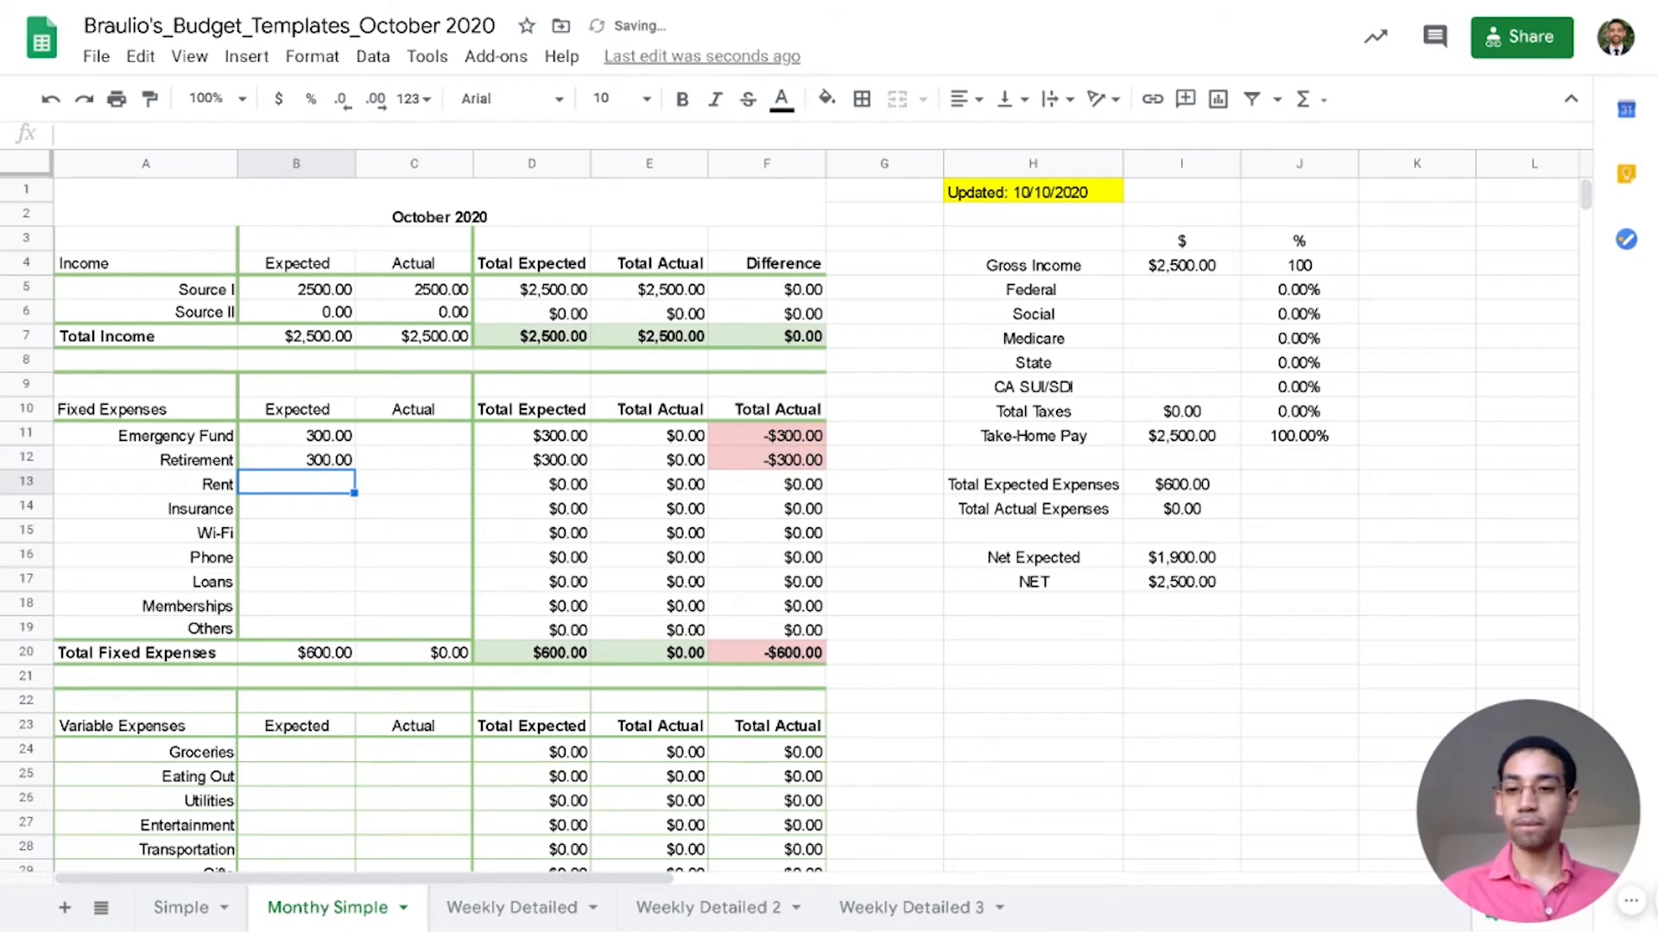
pyautogui.write('850')
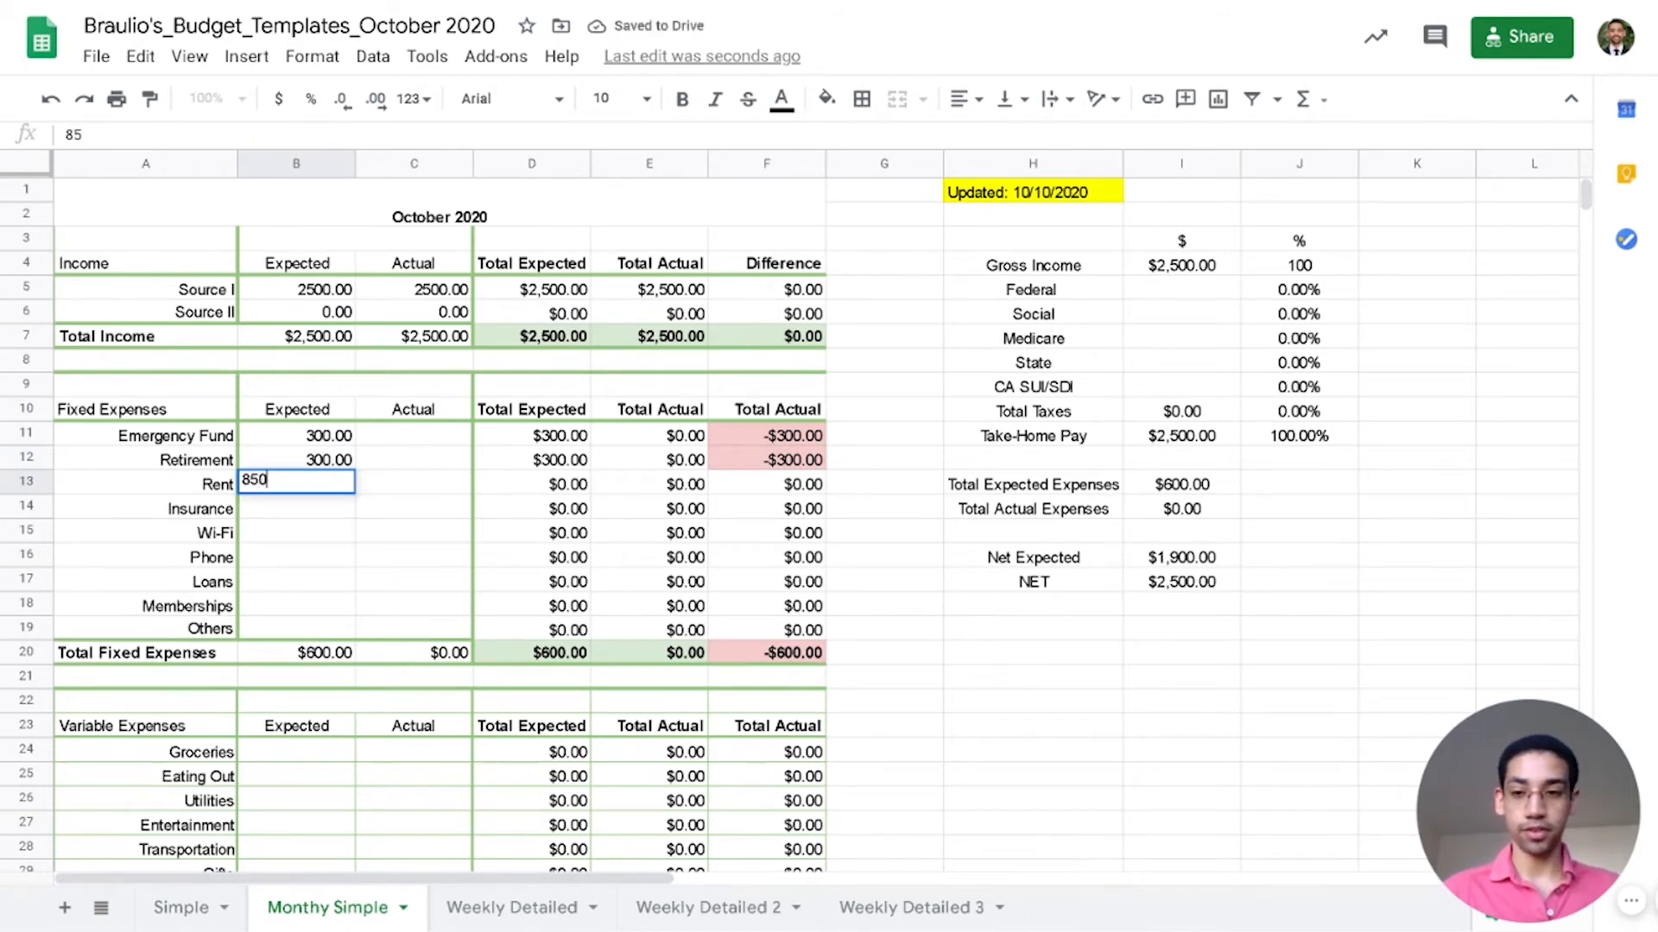
pyautogui.press('Return')
# Step: Enter the actual fixed expenses in C11 to C13: 300 for Emergency Fund, 300 for Retirement and 850 for Rent
pyautogui.press('Up')
pyautogui.press('Up')
pyautogui.press('Up')
pyautogui.press('Right')
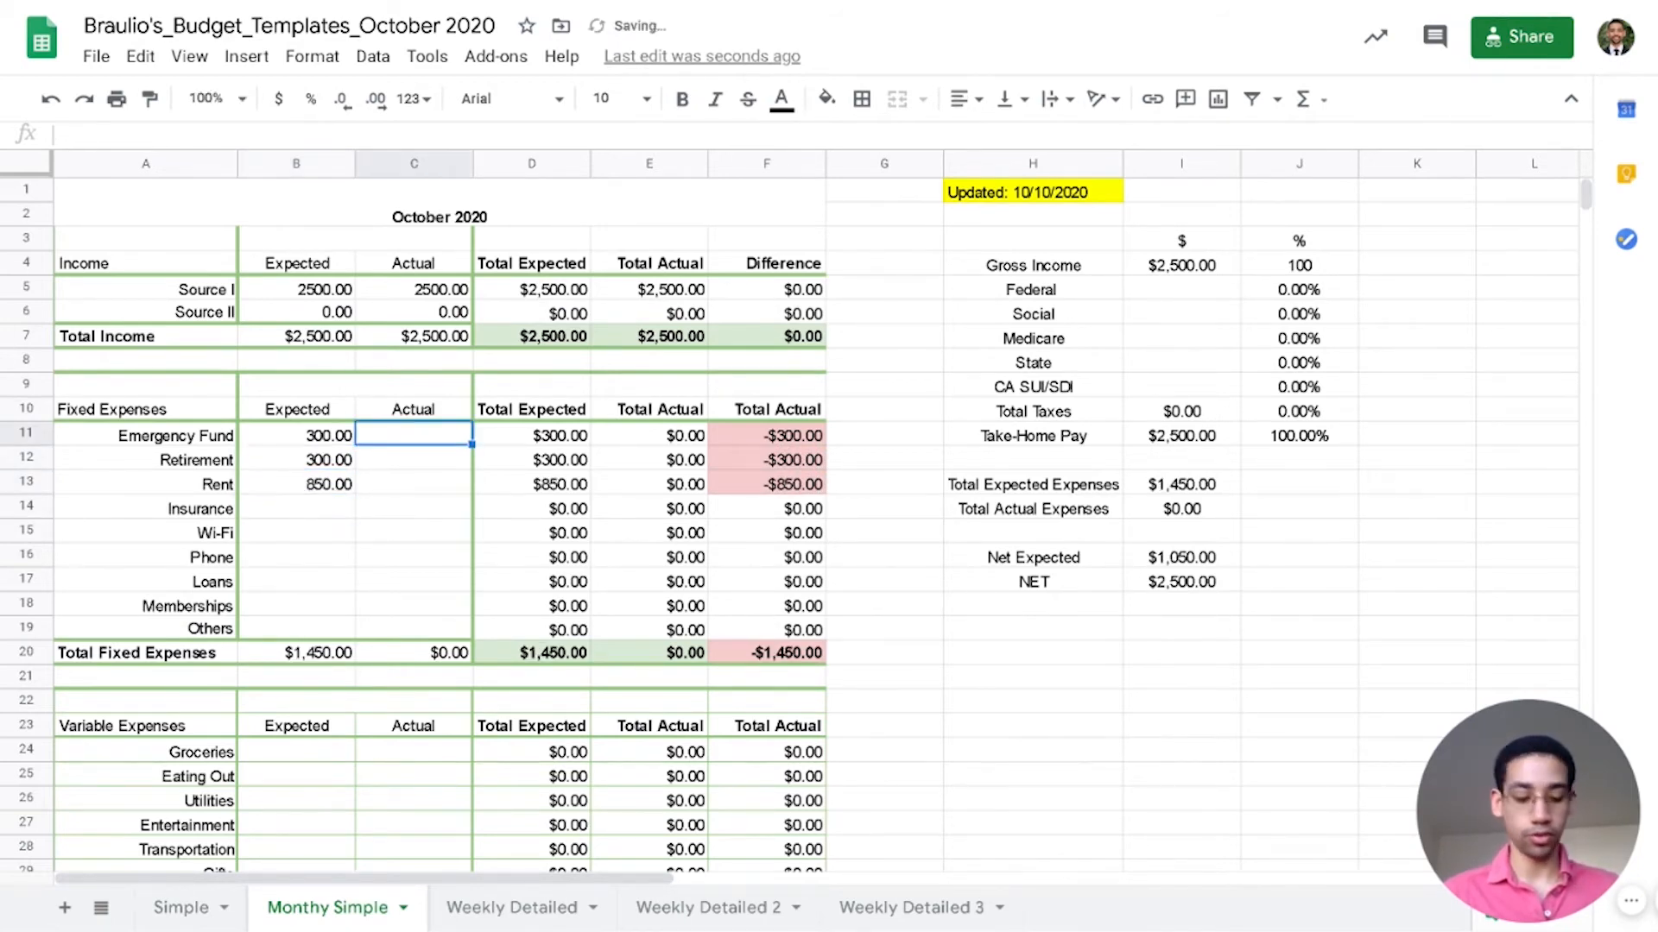
pyautogui.write('300')
pyautogui.press('Return')
pyautogui.write('300')
pyautogui.press('Return')
pyautogui.write('850')
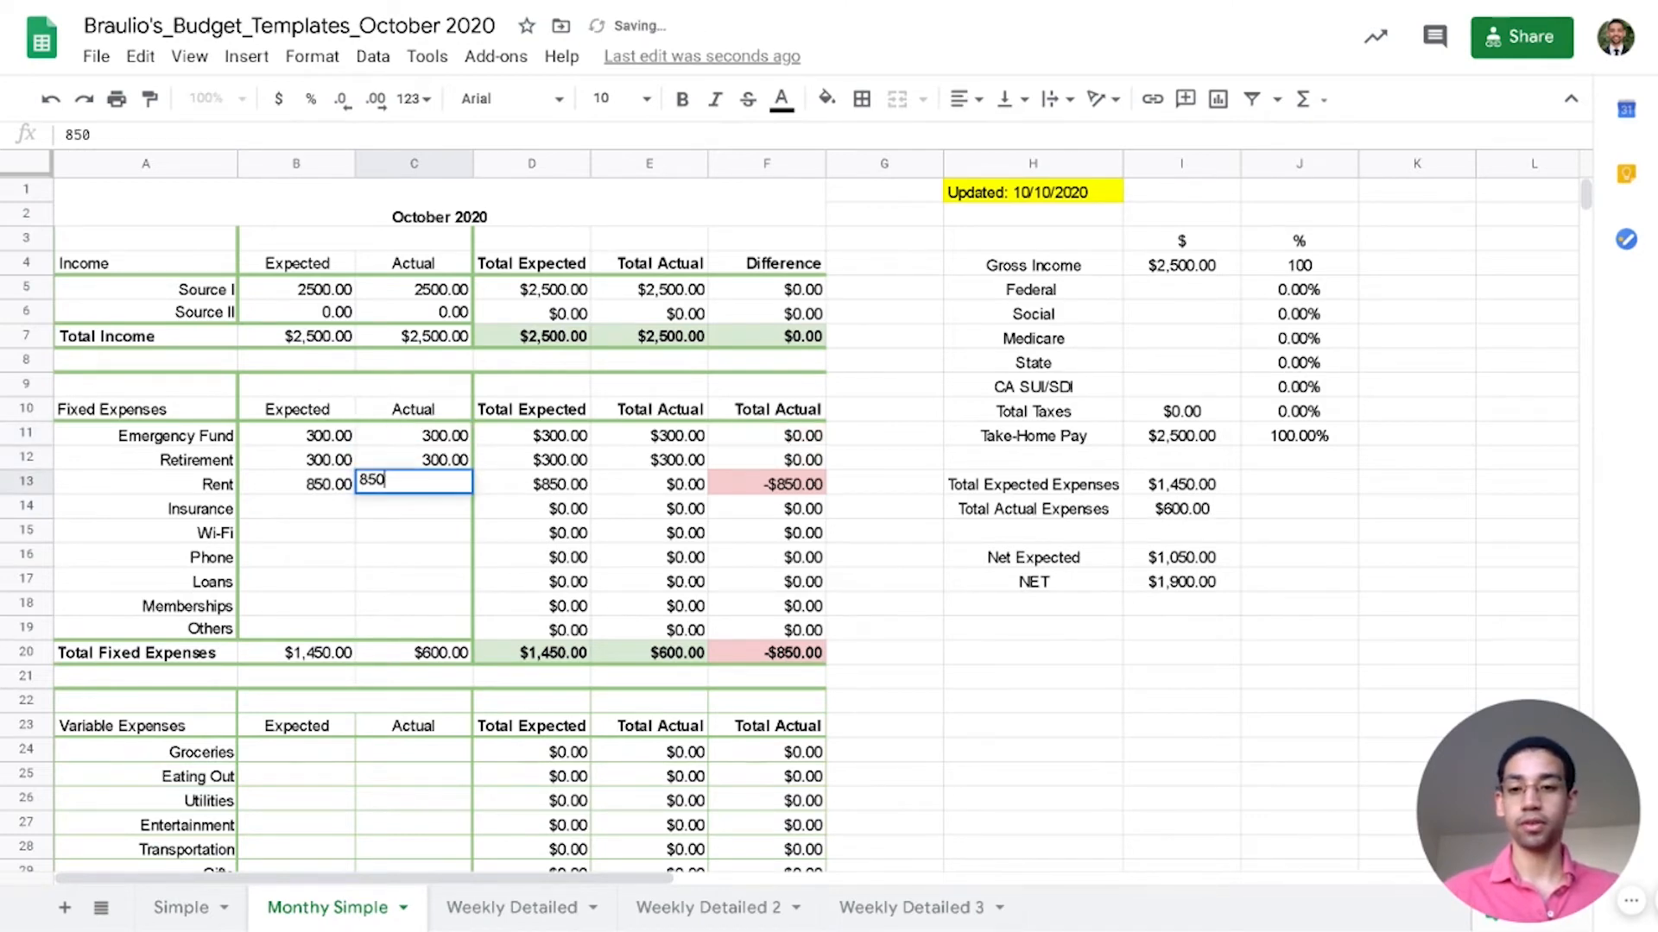
pyautogui.press('Return')
# Step: Enter 120 as both the expected and actual Insurance expense in B14 and C14
pyautogui.press('Left')
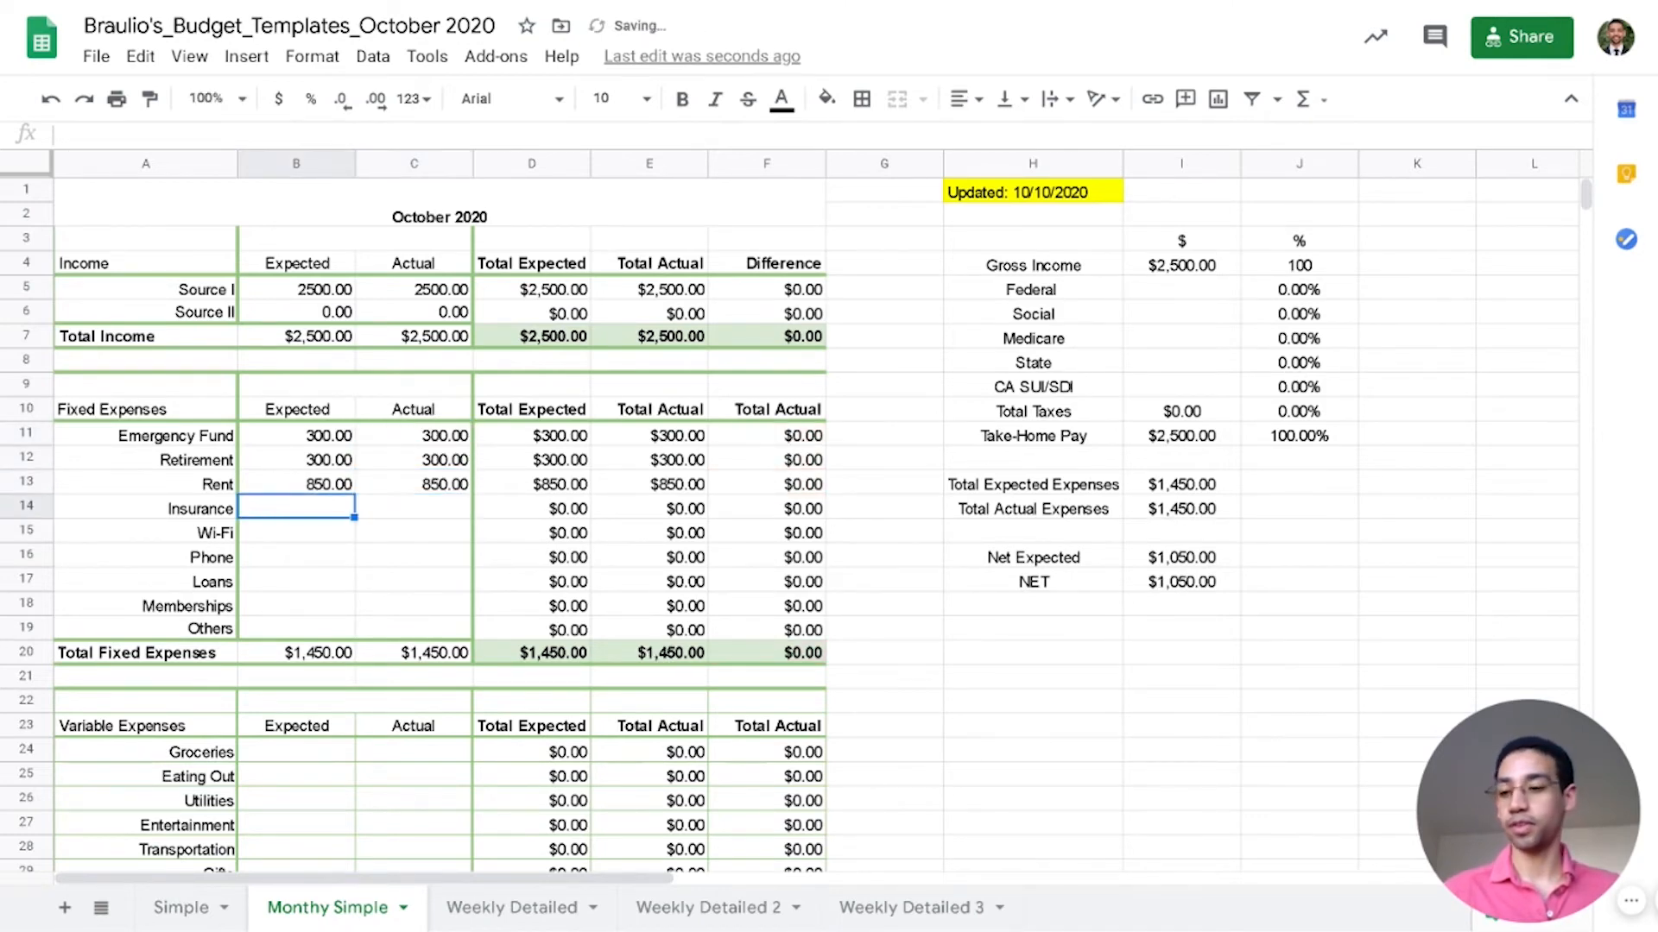
pyautogui.write('120')
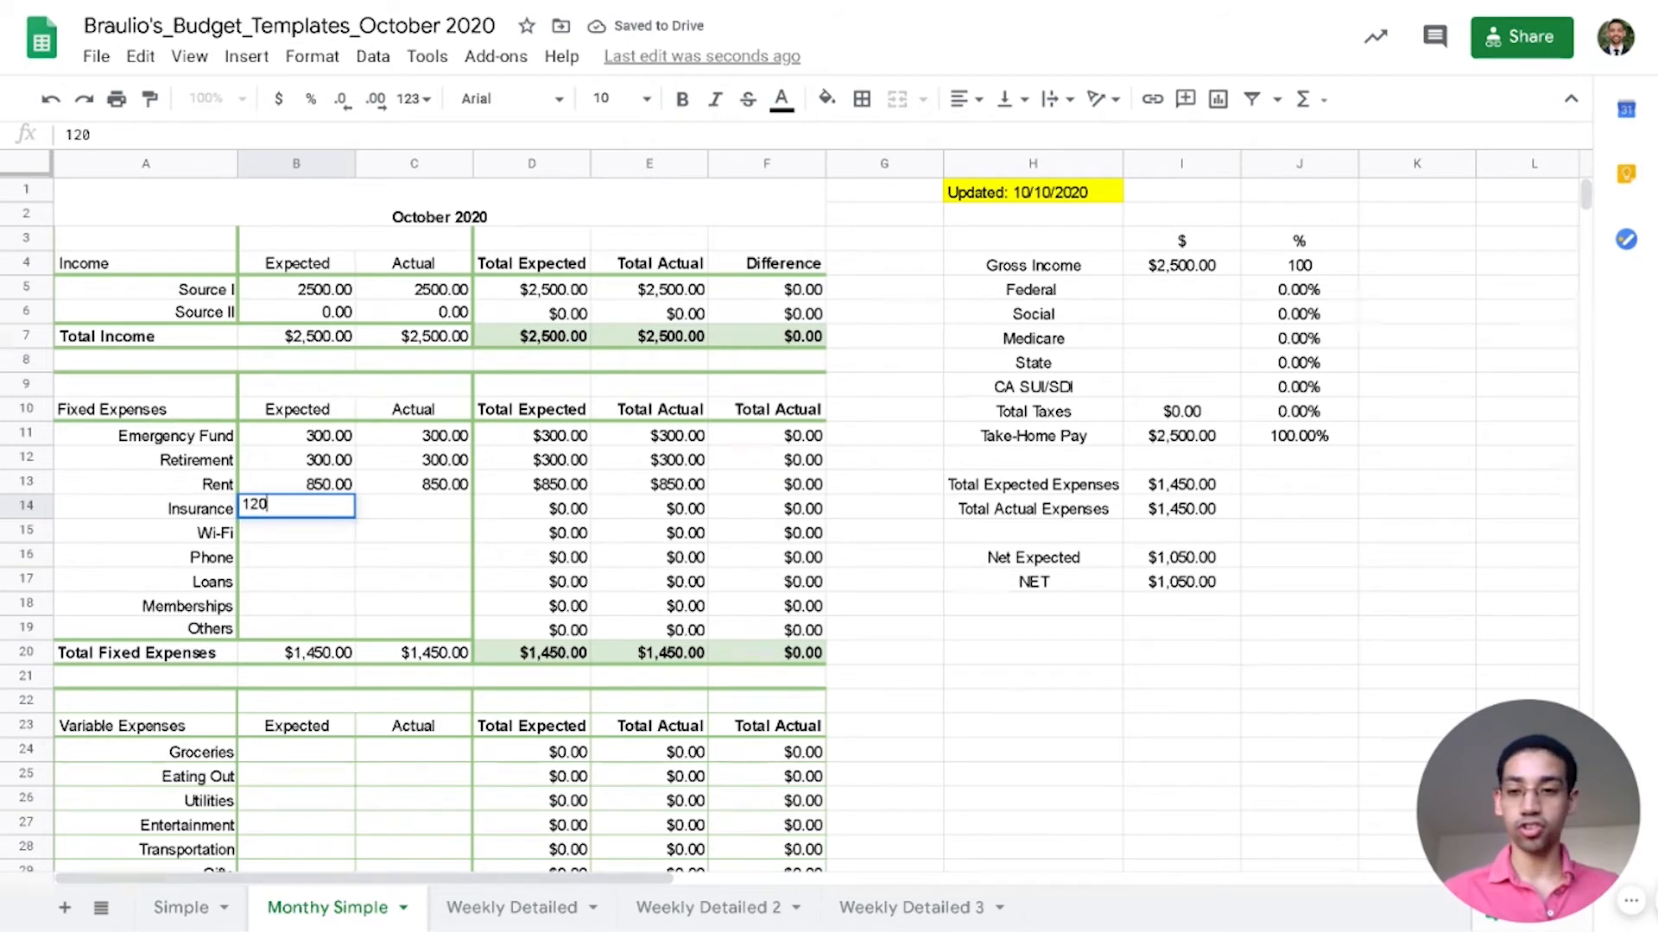
pyautogui.press('Return')
pyautogui.press('Up')
pyautogui.press('Right')
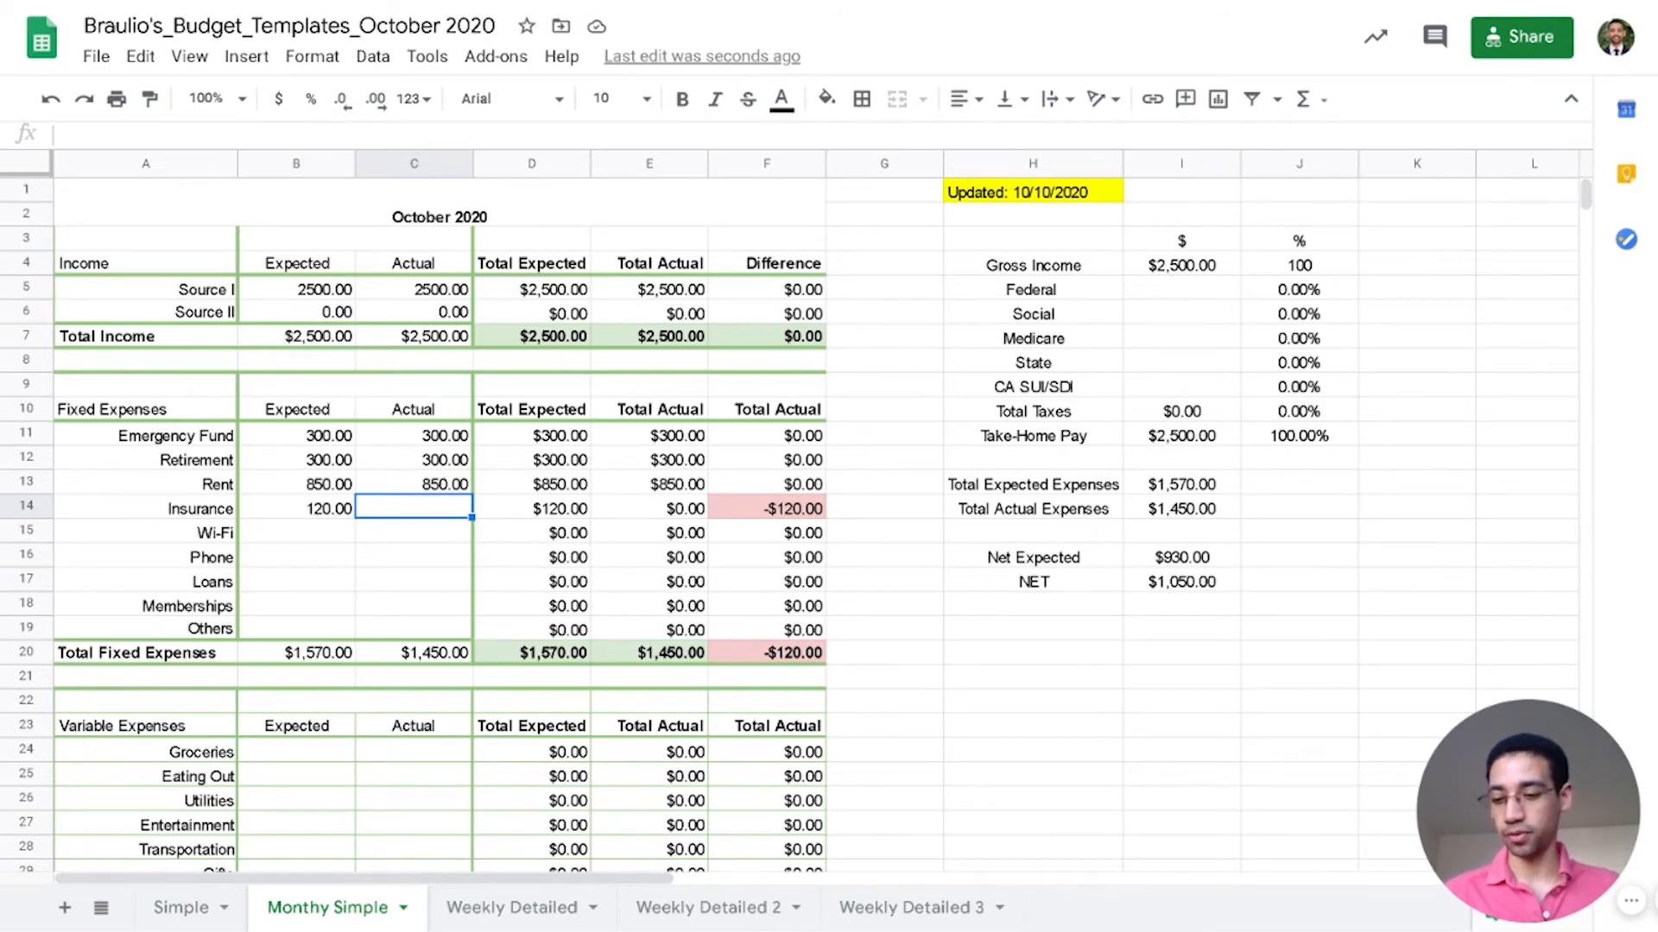
pyautogui.write('120')
pyautogui.press('Return')
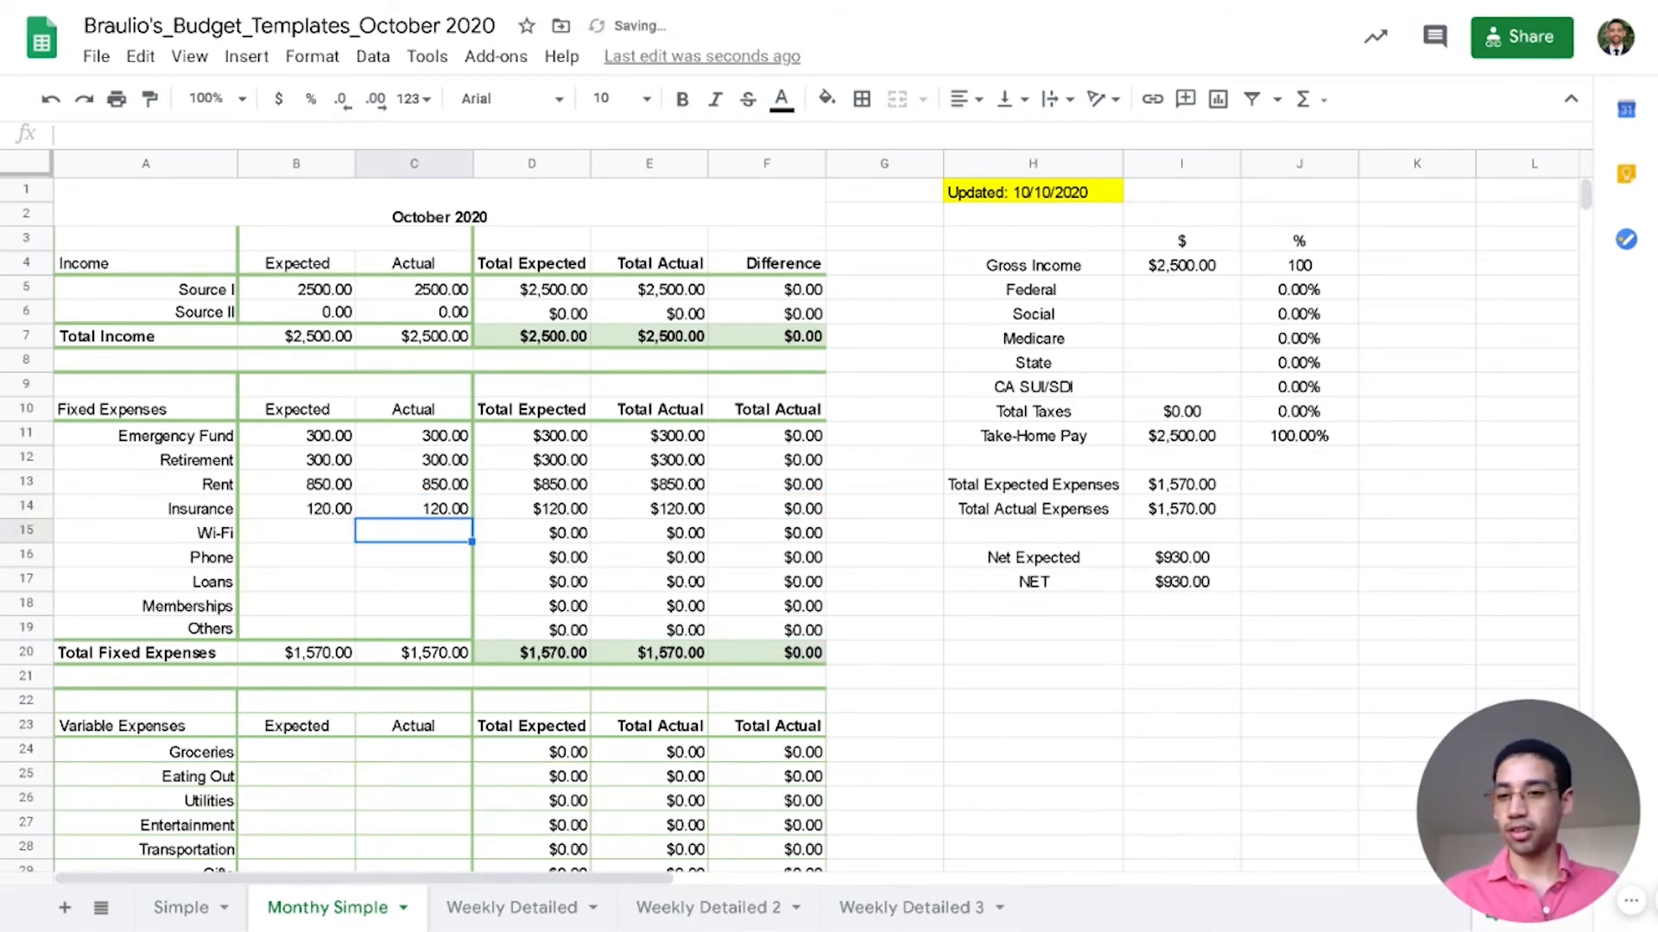
# Step: Enter 50 as both the expected and actual amounts for Wi-Fi and Phone in B15 to C16
pyautogui.press('Left')
pyautogui.write('50')
pyautogui.press('Tab')
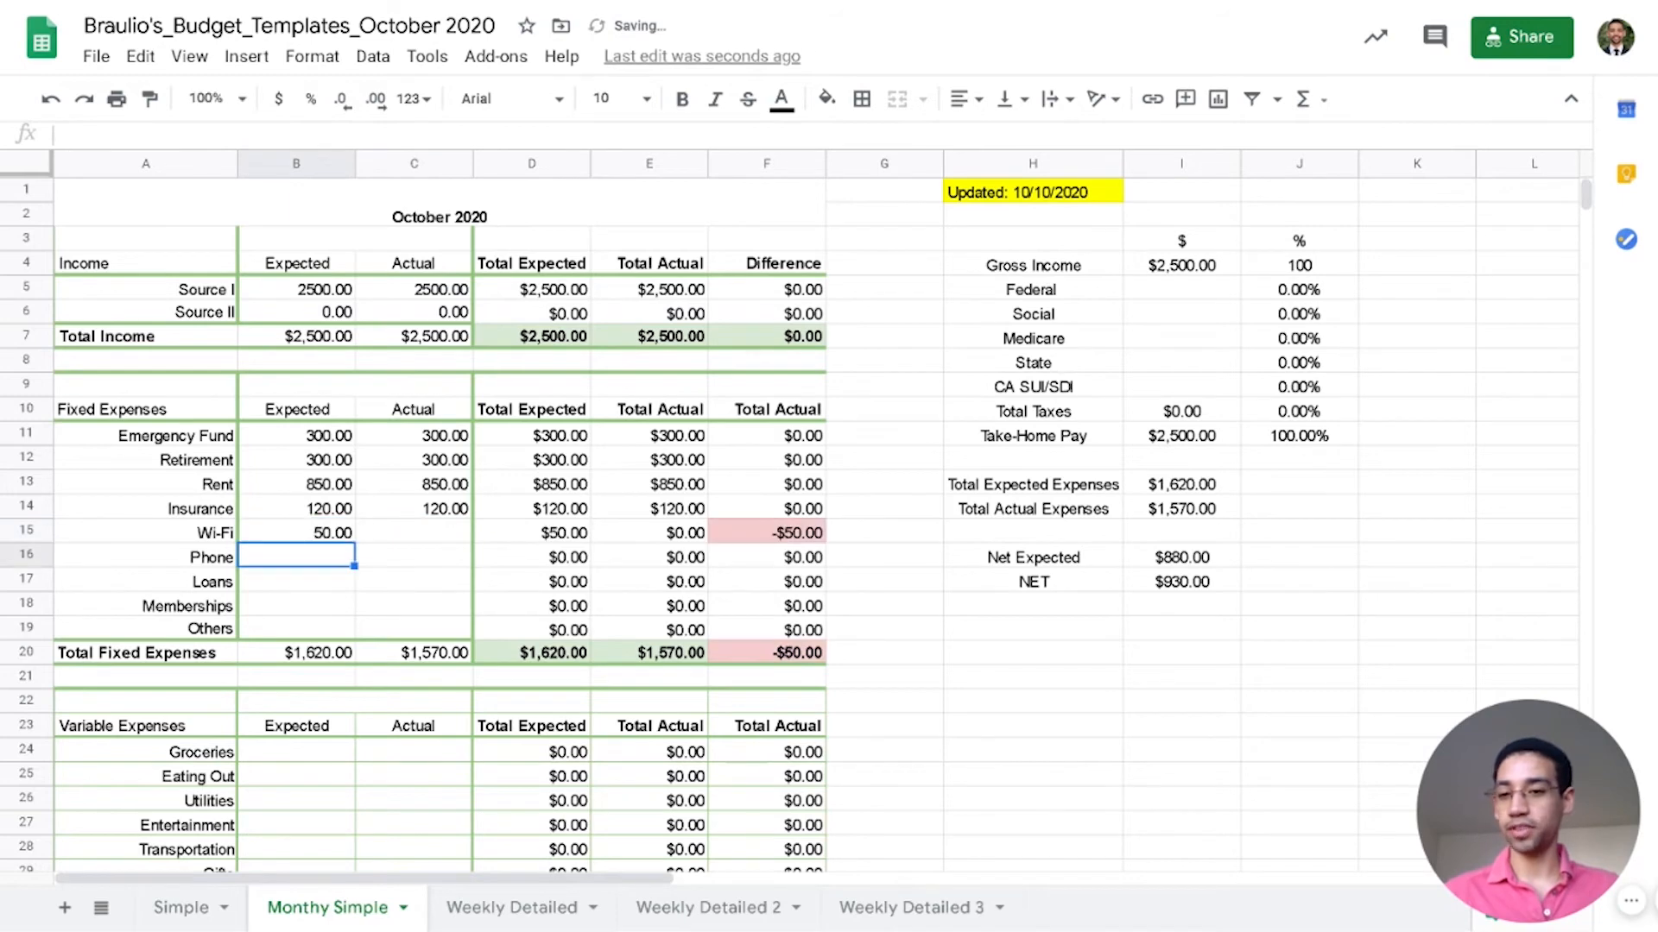
pyautogui.write('50')
pyautogui.press('Return')
pyautogui.press('Left')
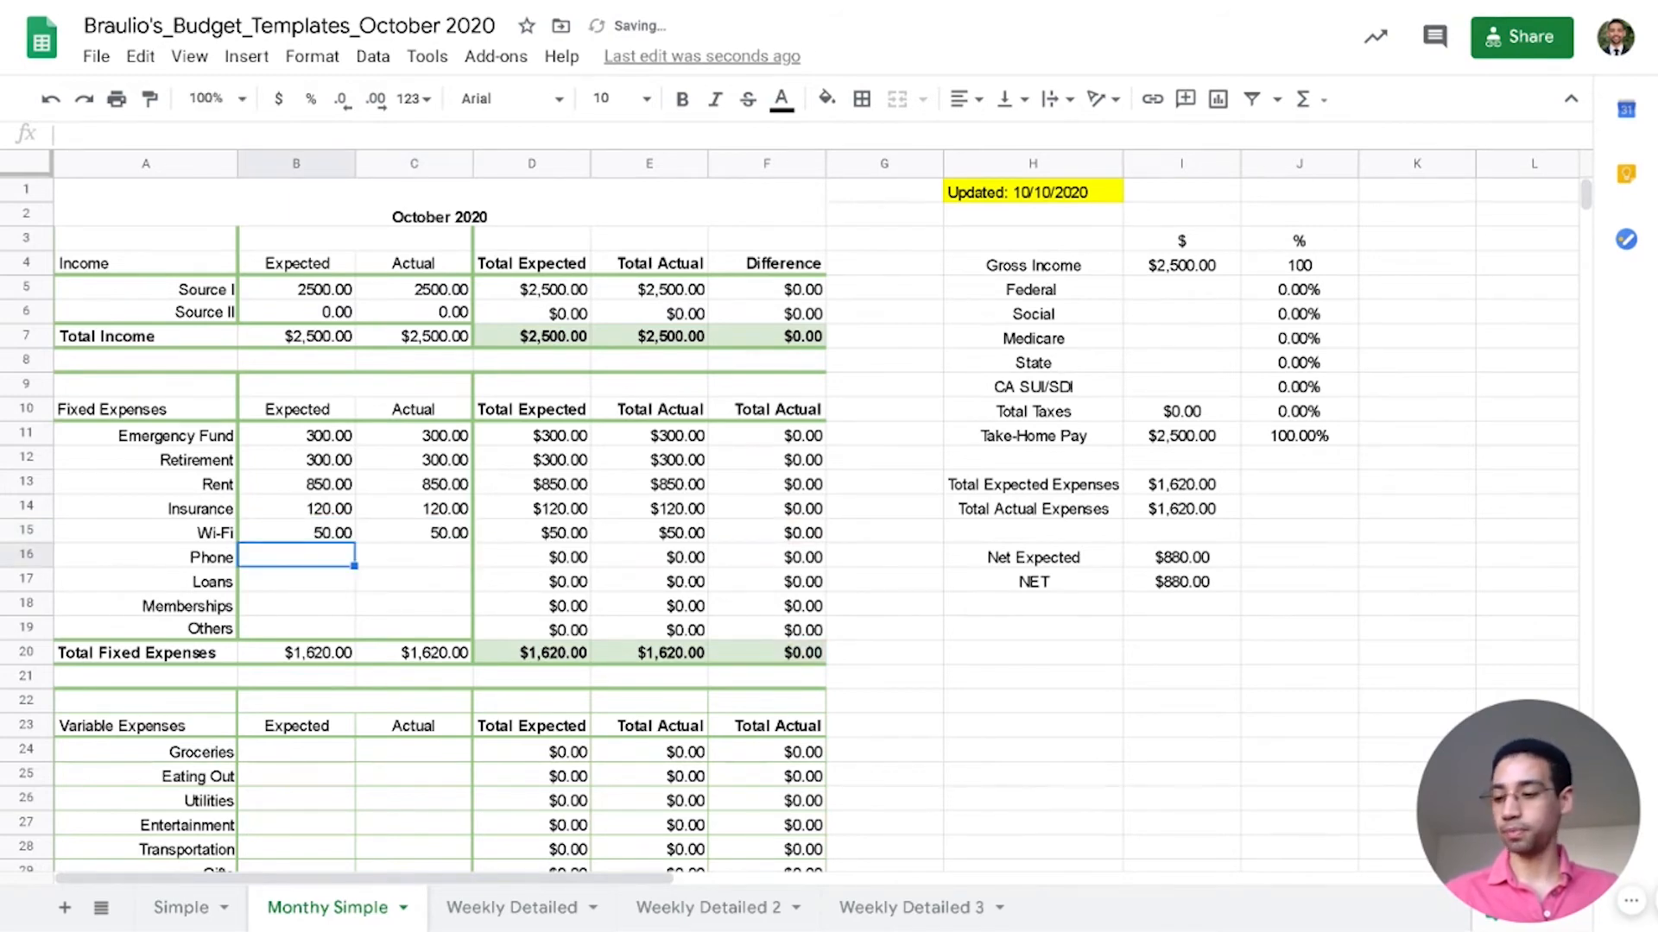
pyautogui.write('50')
pyautogui.press('Tab')
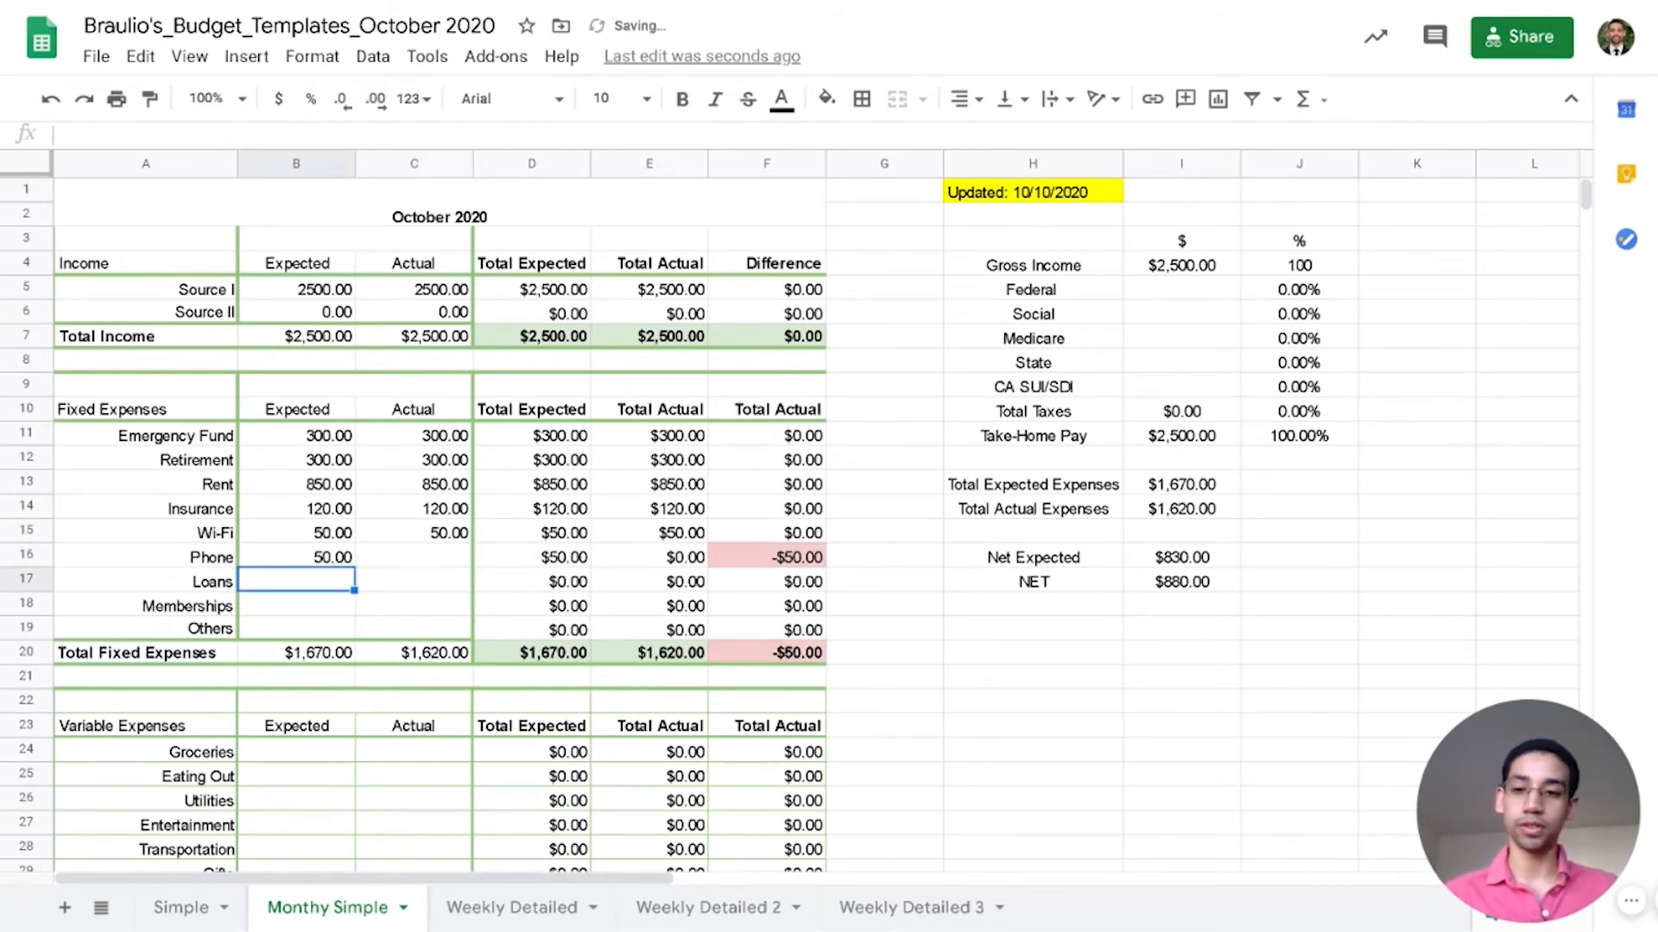
pyautogui.write('50')
pyautogui.press('Return')
pyautogui.press('Left')
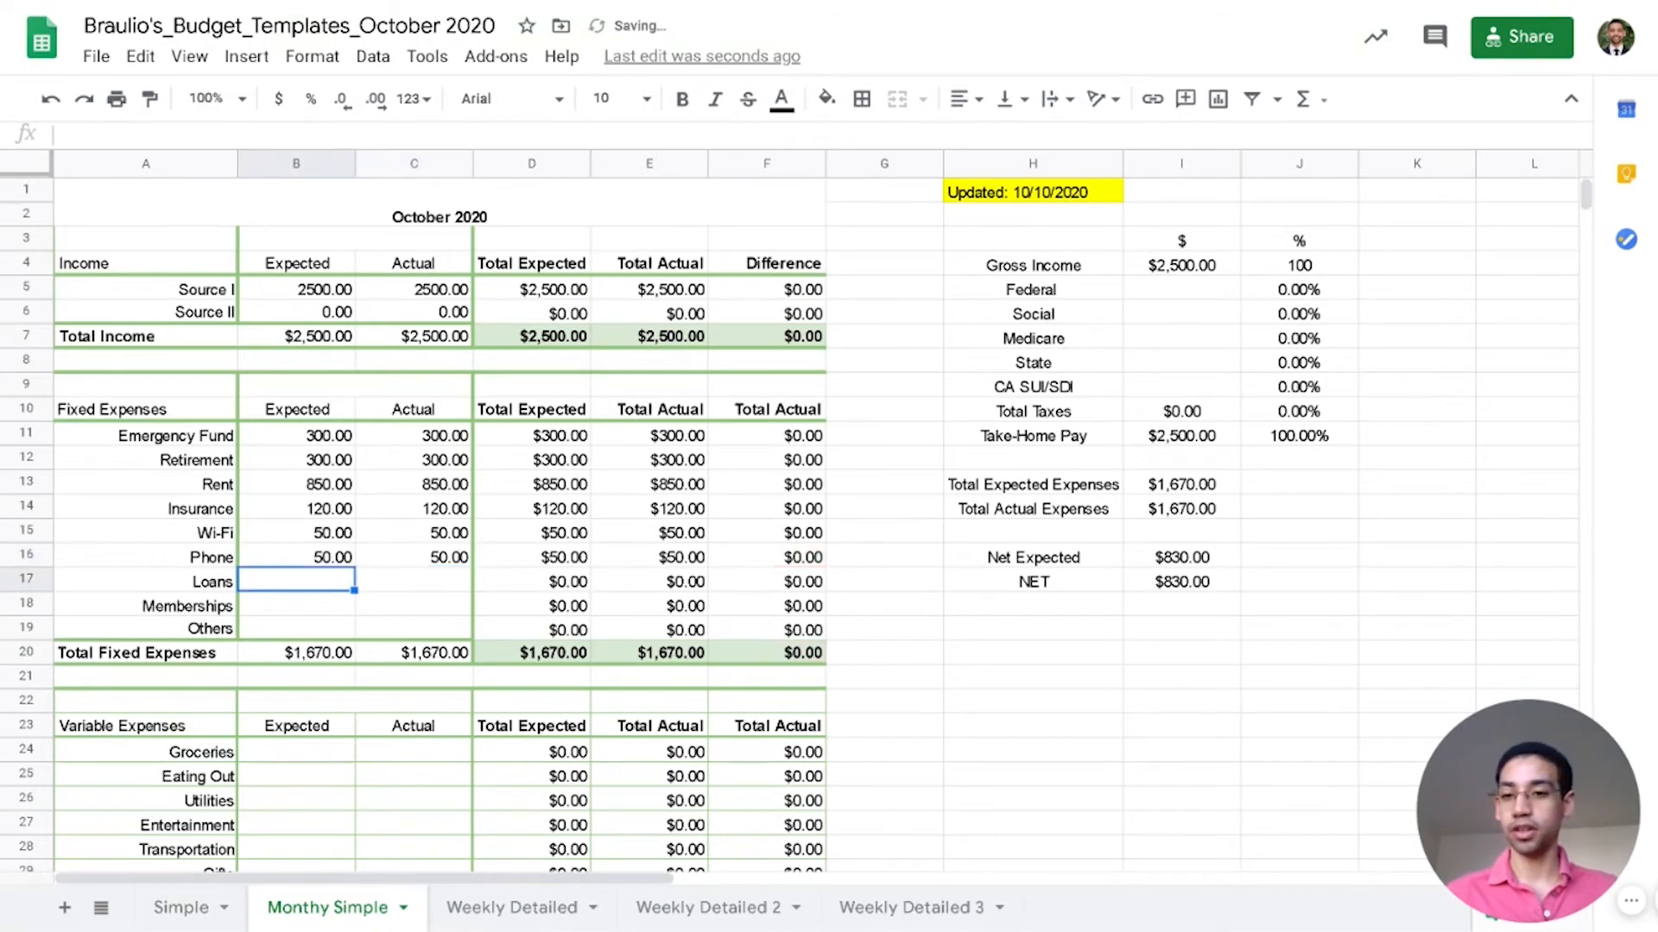
# Step: Enter expected and actual amounts of 0 for Loans in row 17 and 30 for Memberships in row 18
pyautogui.write('0')
pyautogui.press('Tab')
pyautogui.write('0')
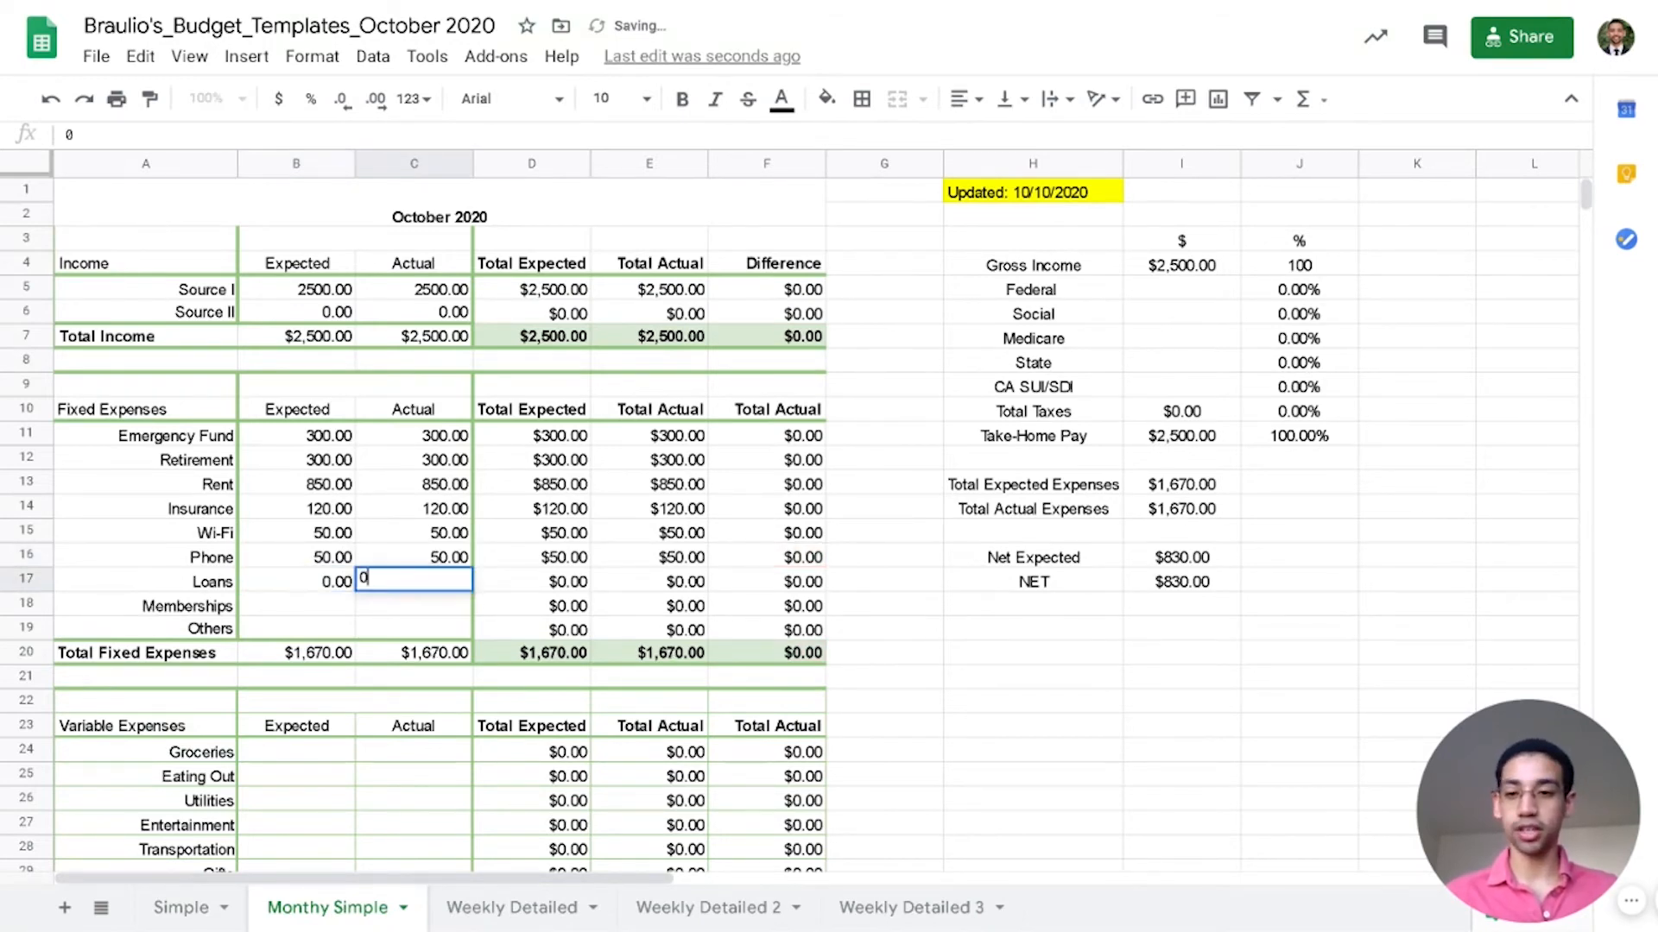
pyautogui.press('Return')
pyautogui.press('Left')
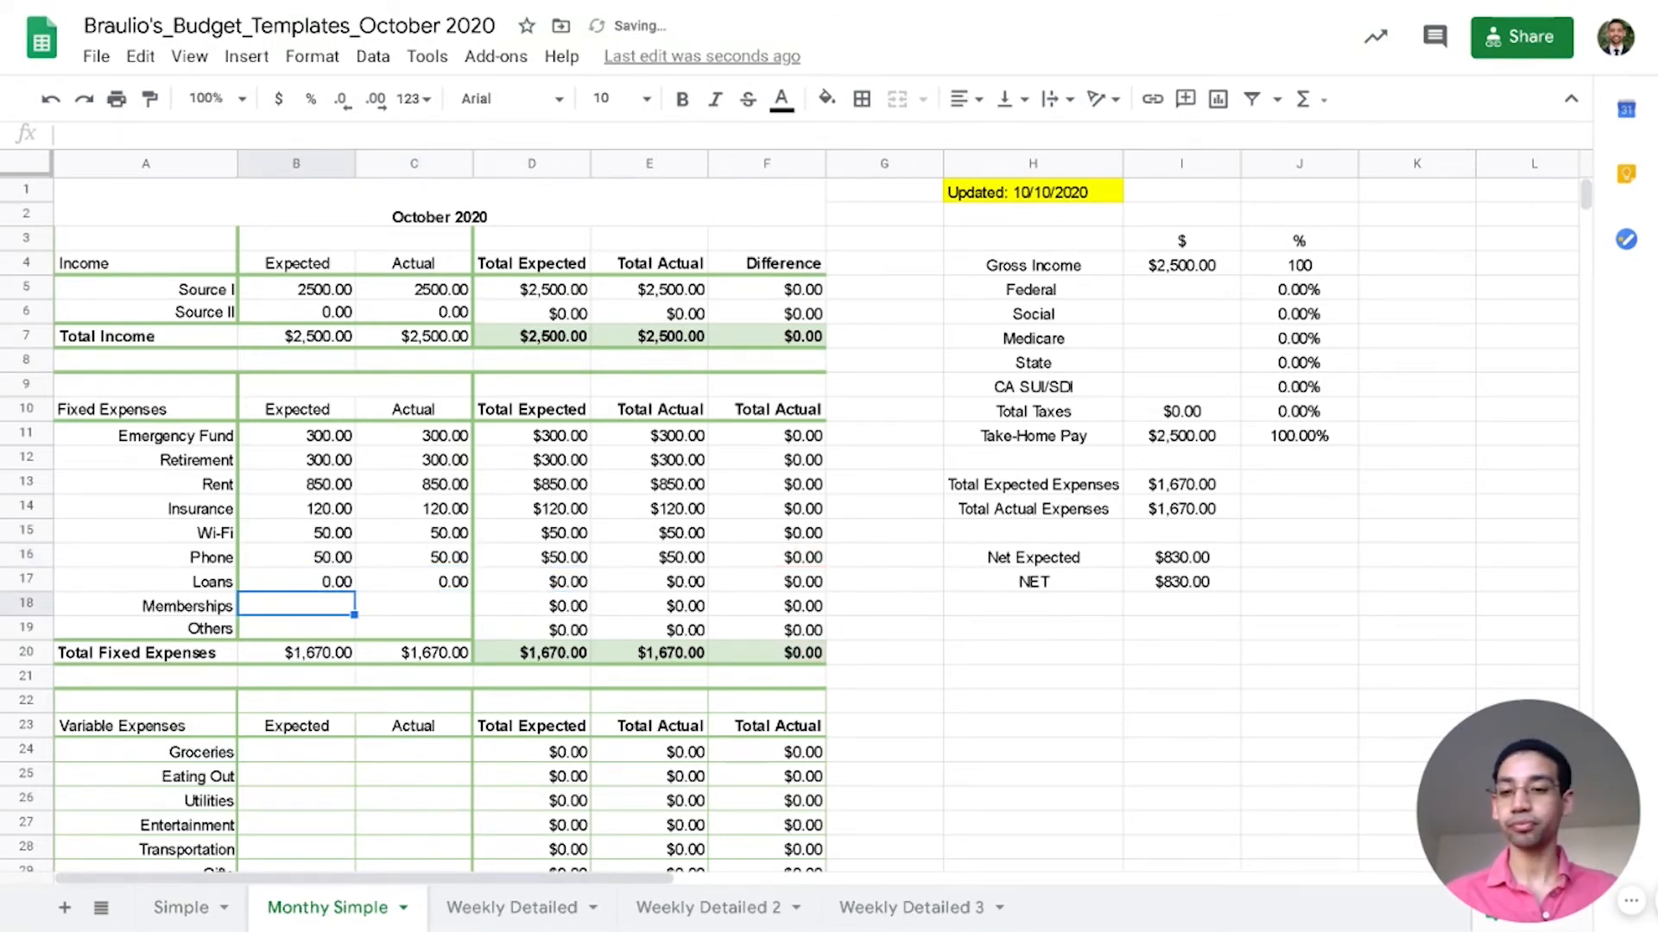
pyautogui.write('30')
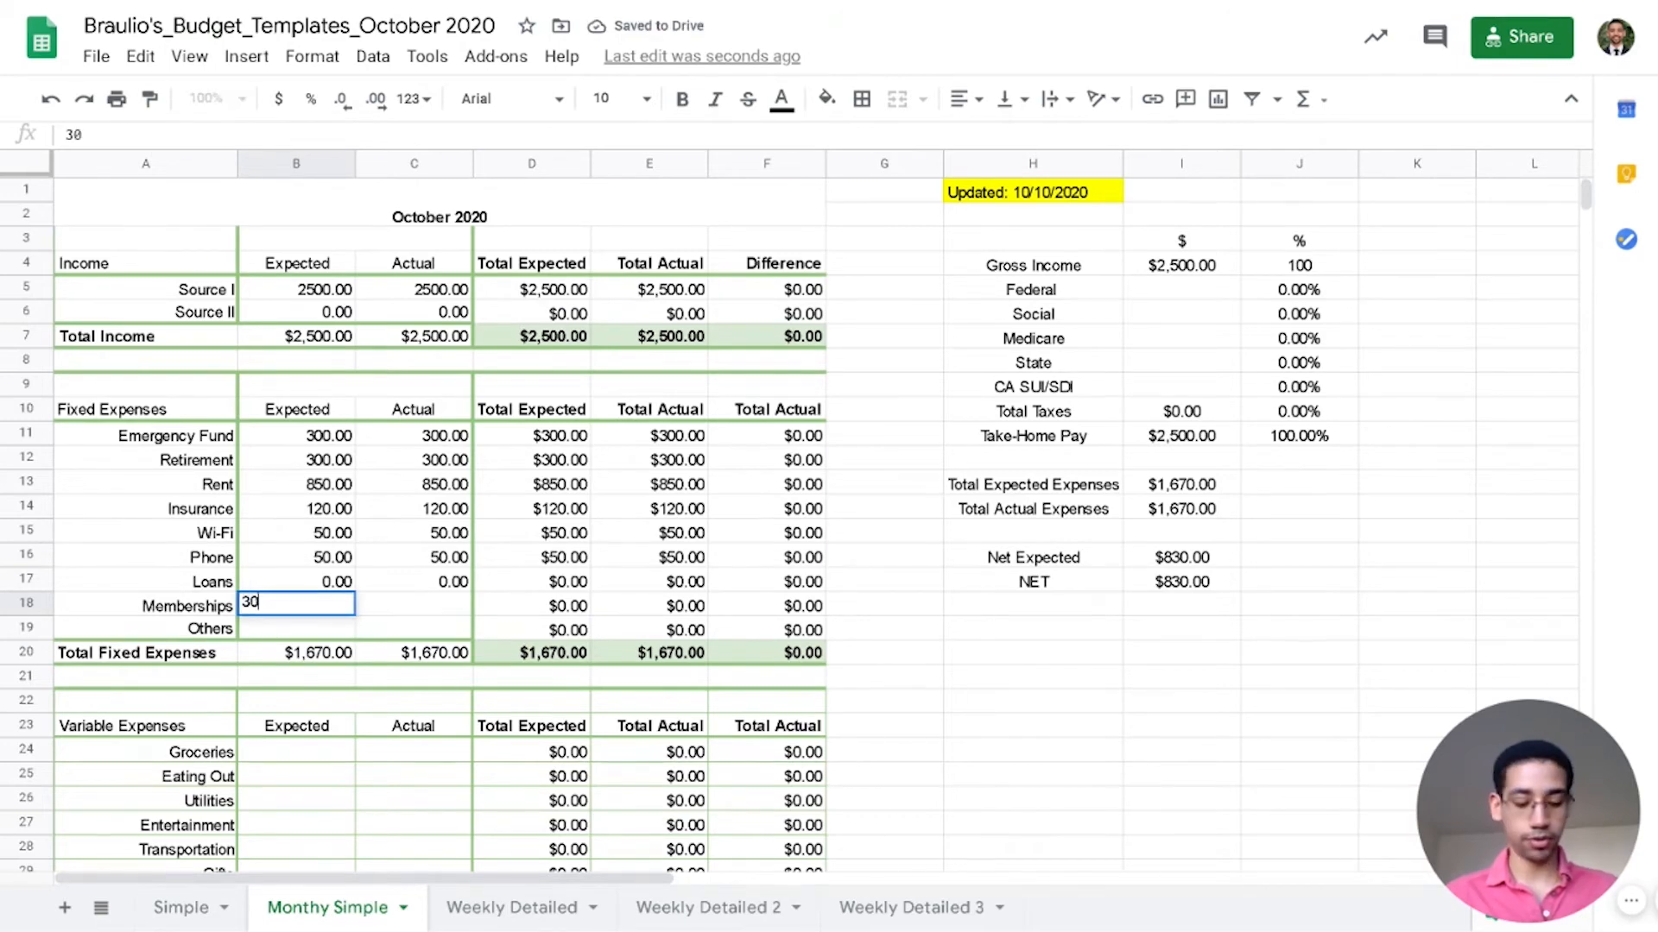
pyautogui.press('Tab')
pyautogui.write('30')
pyautogui.press('Return')
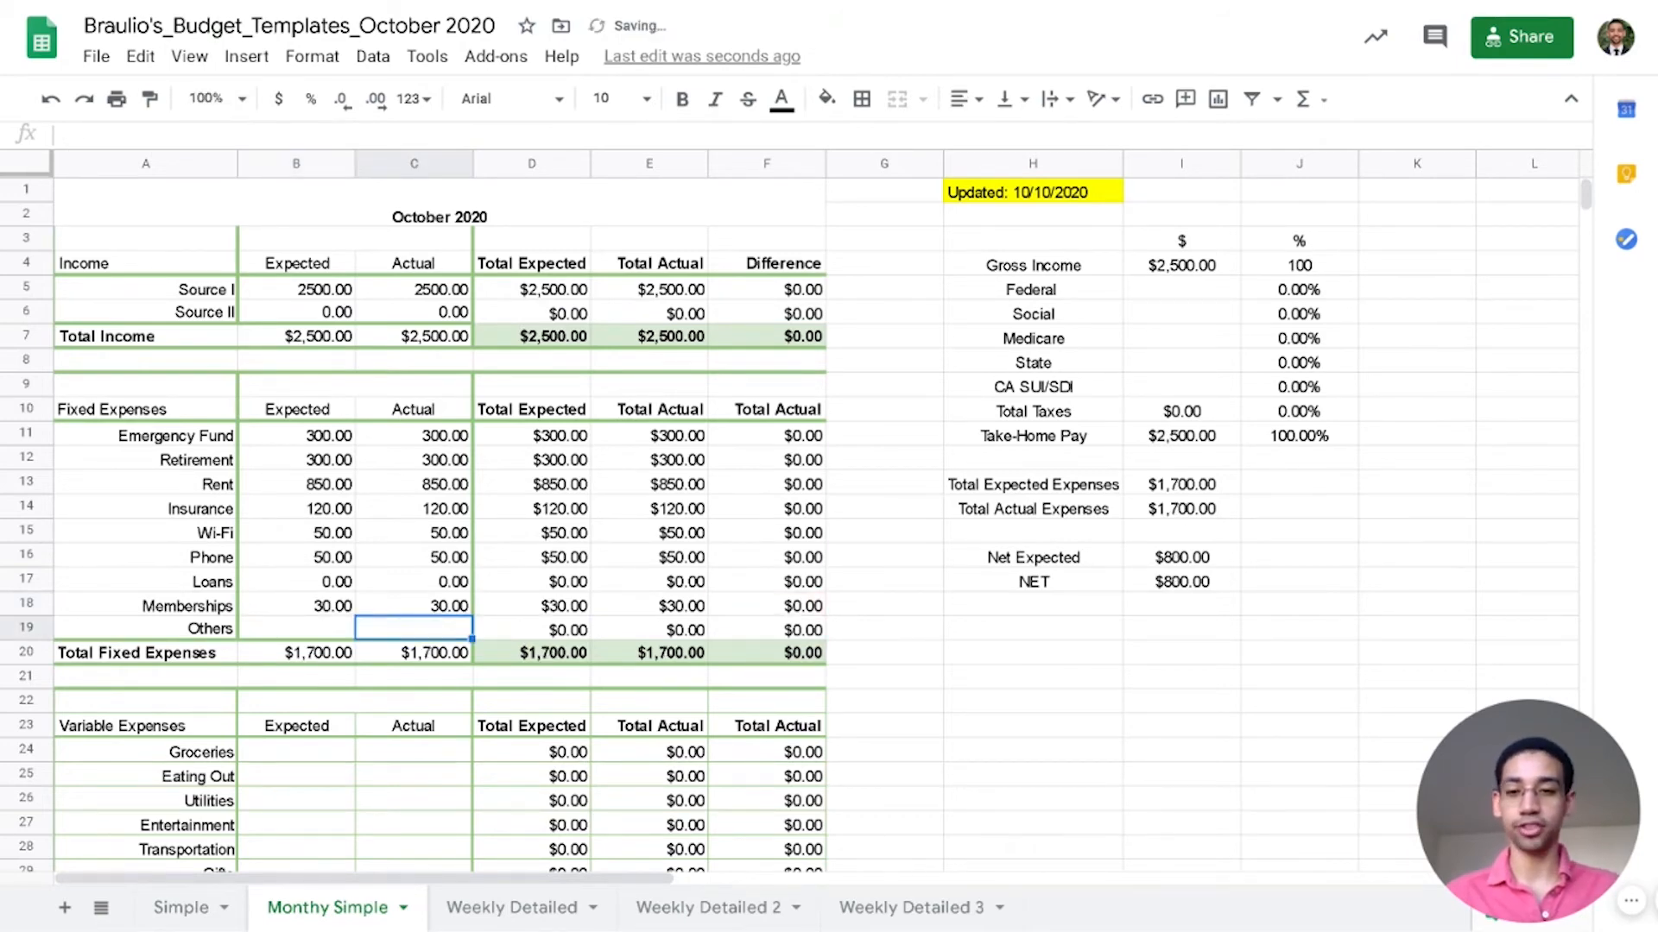
# Step: Enter 0 as the actual and expected fixed expense for Others in C19 and B19
pyautogui.write('0')
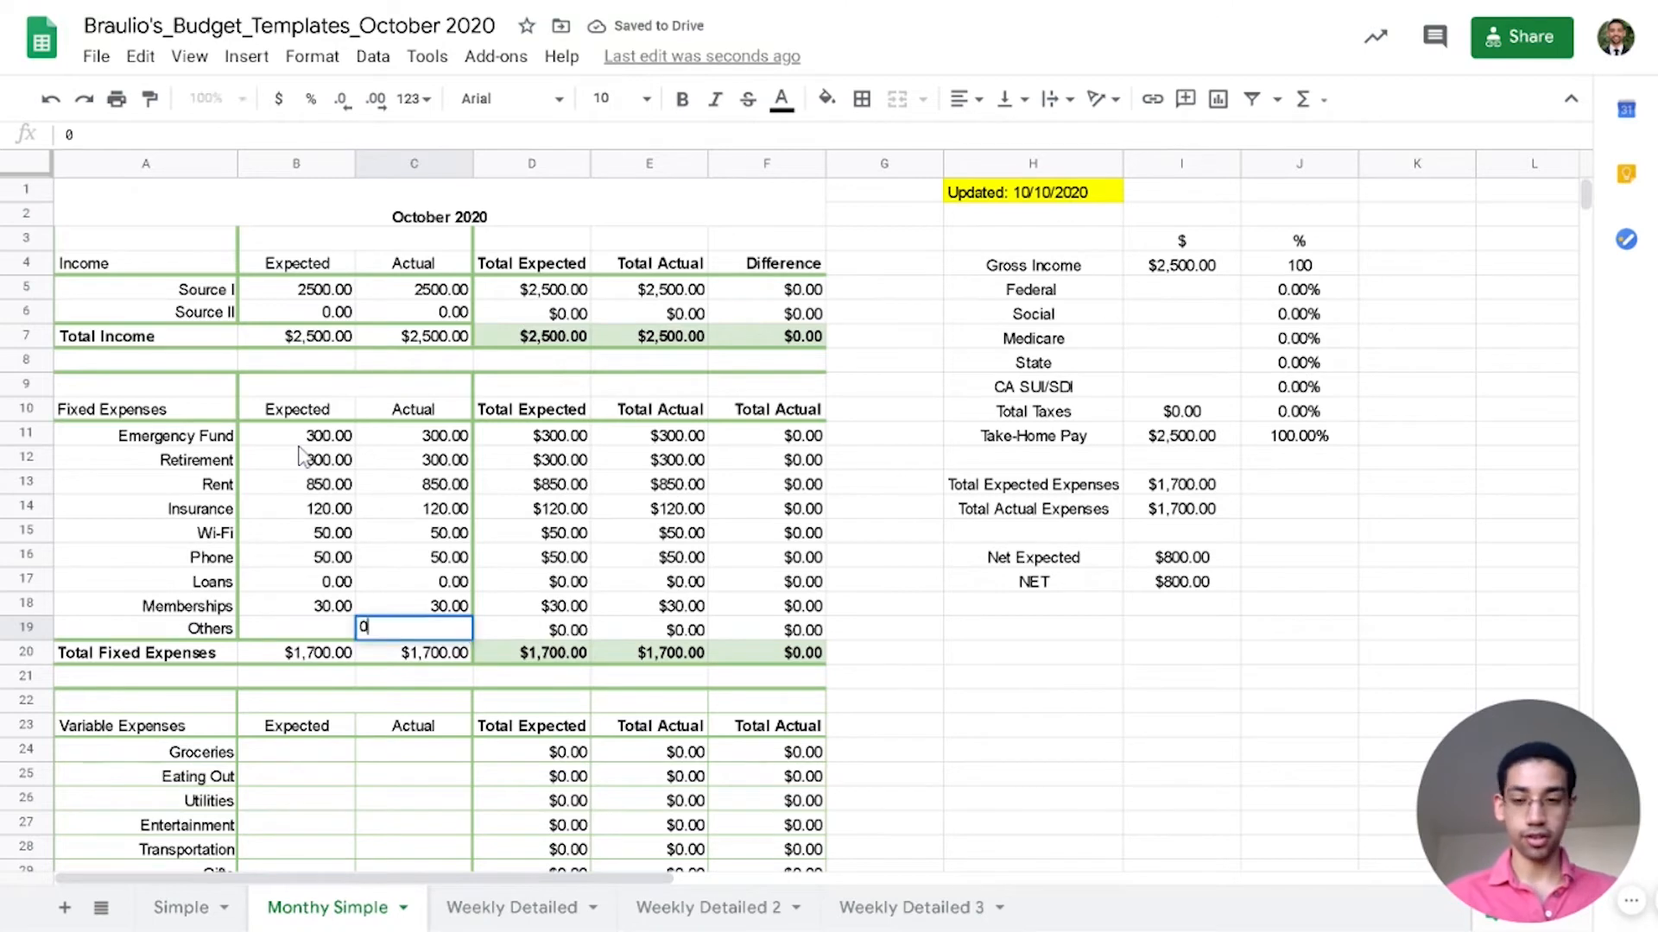
pyautogui.press('Return')
pyautogui.press('Up')
pyautogui.press('Left')
pyautogui.write('0')
pyautogui.press('Return')
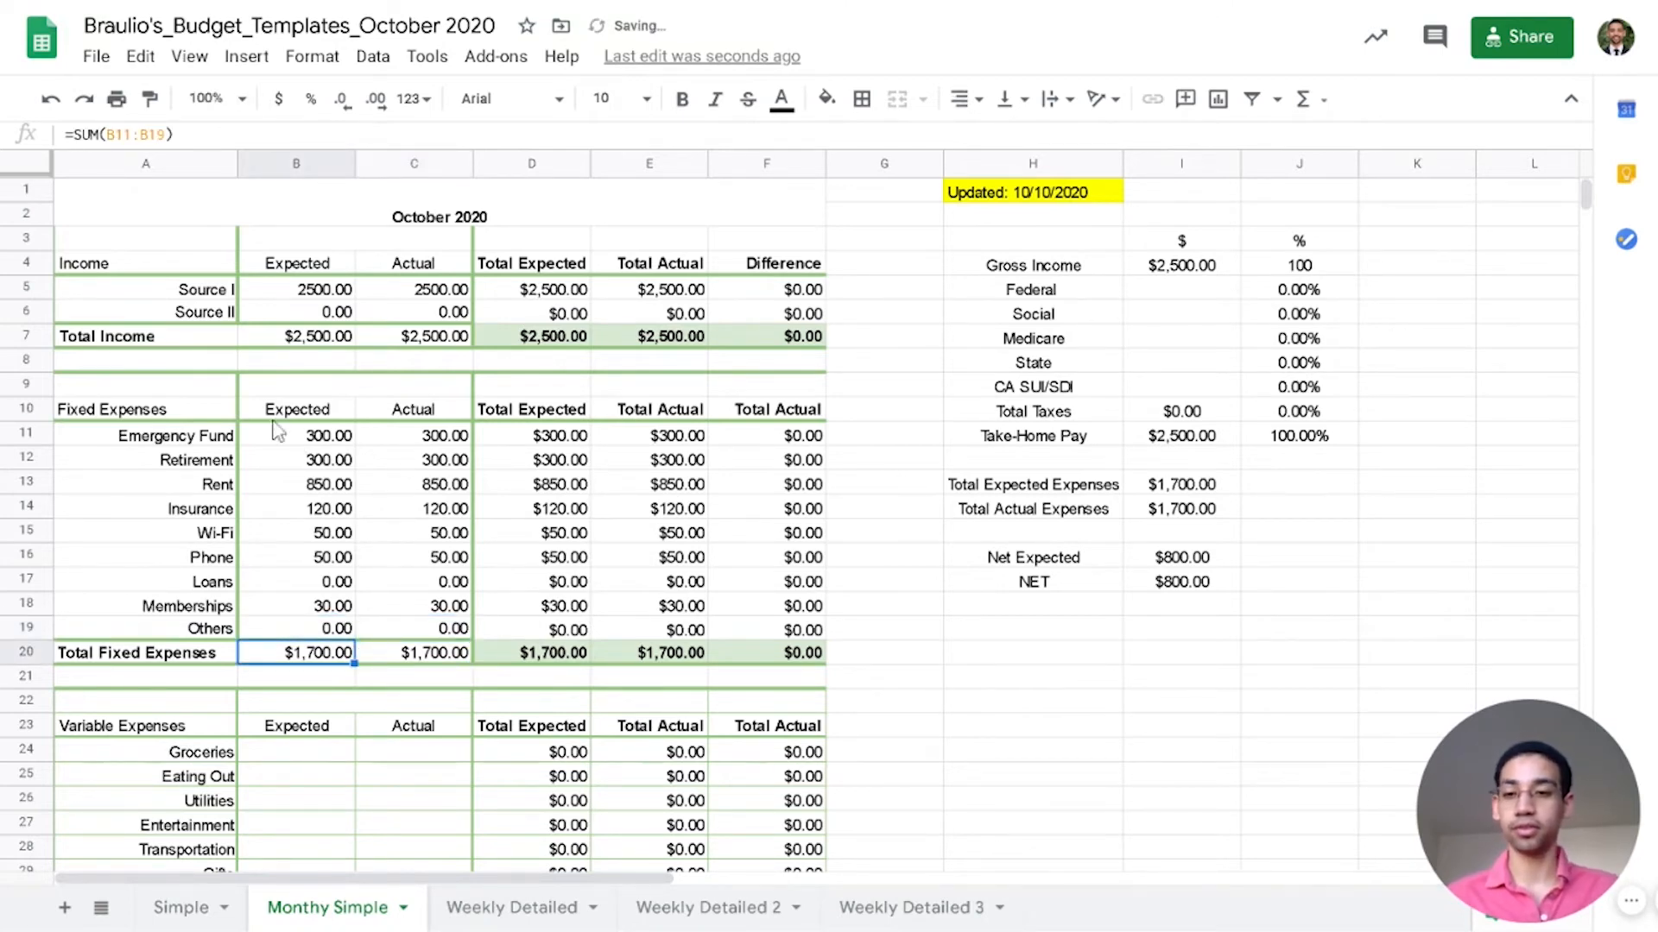
# Step: Review the fixed, variable and total expense rows, and check the NET value in I17
pyautogui.scroll(-3, 666, 589)
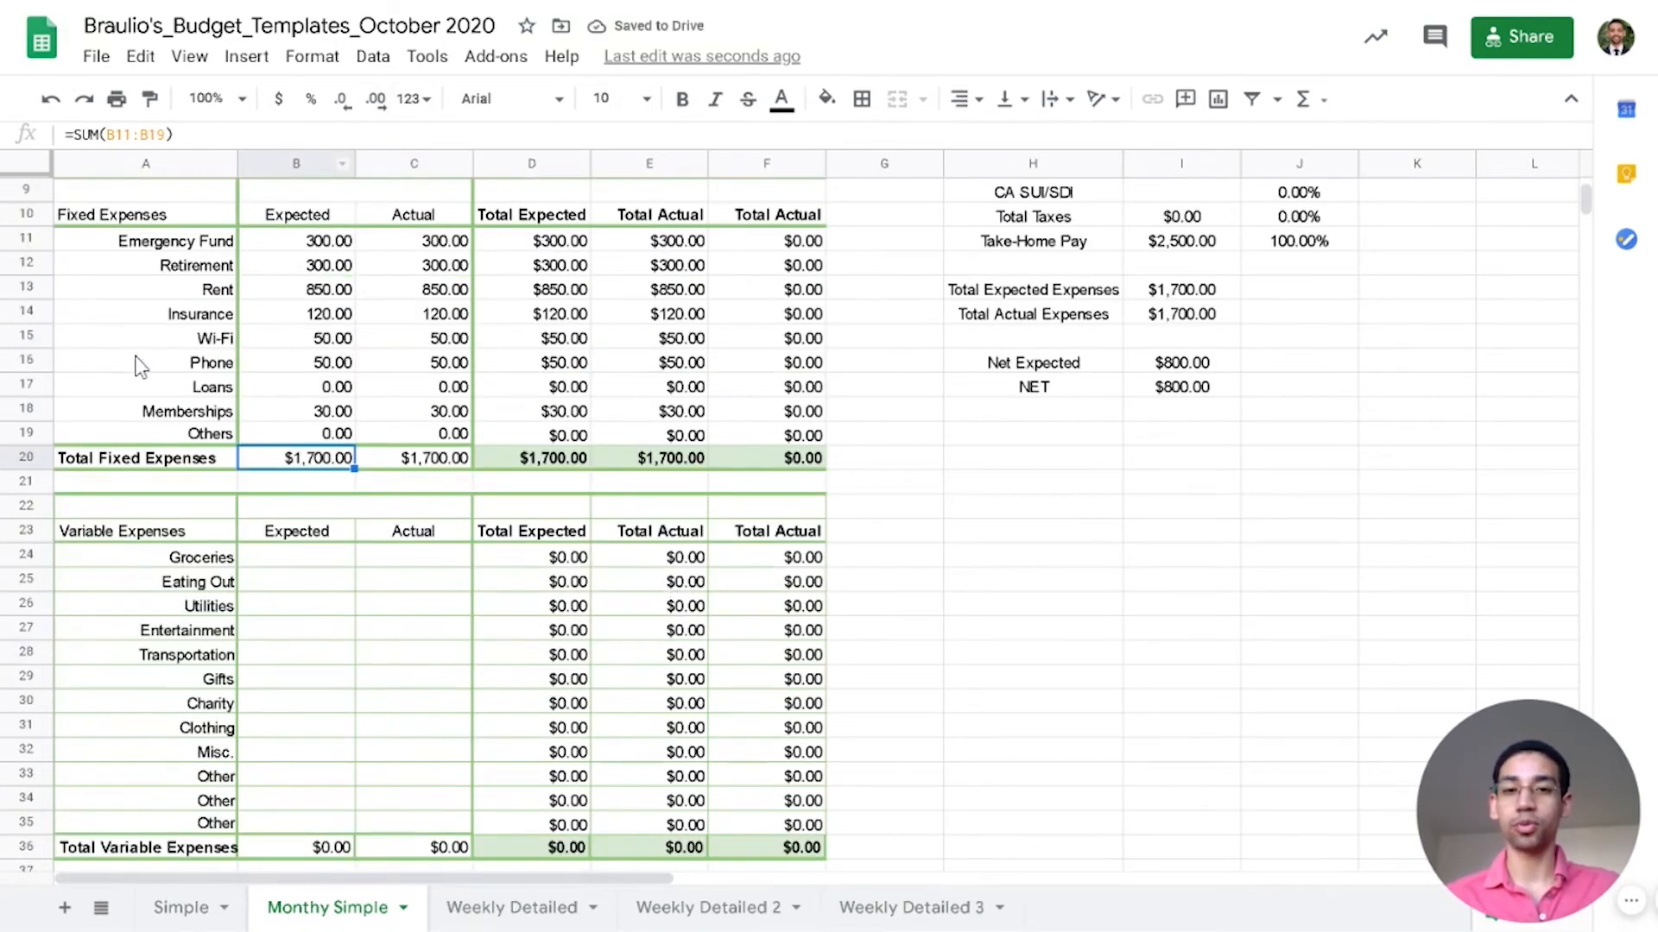
pyautogui.scroll(3, 903, 414)
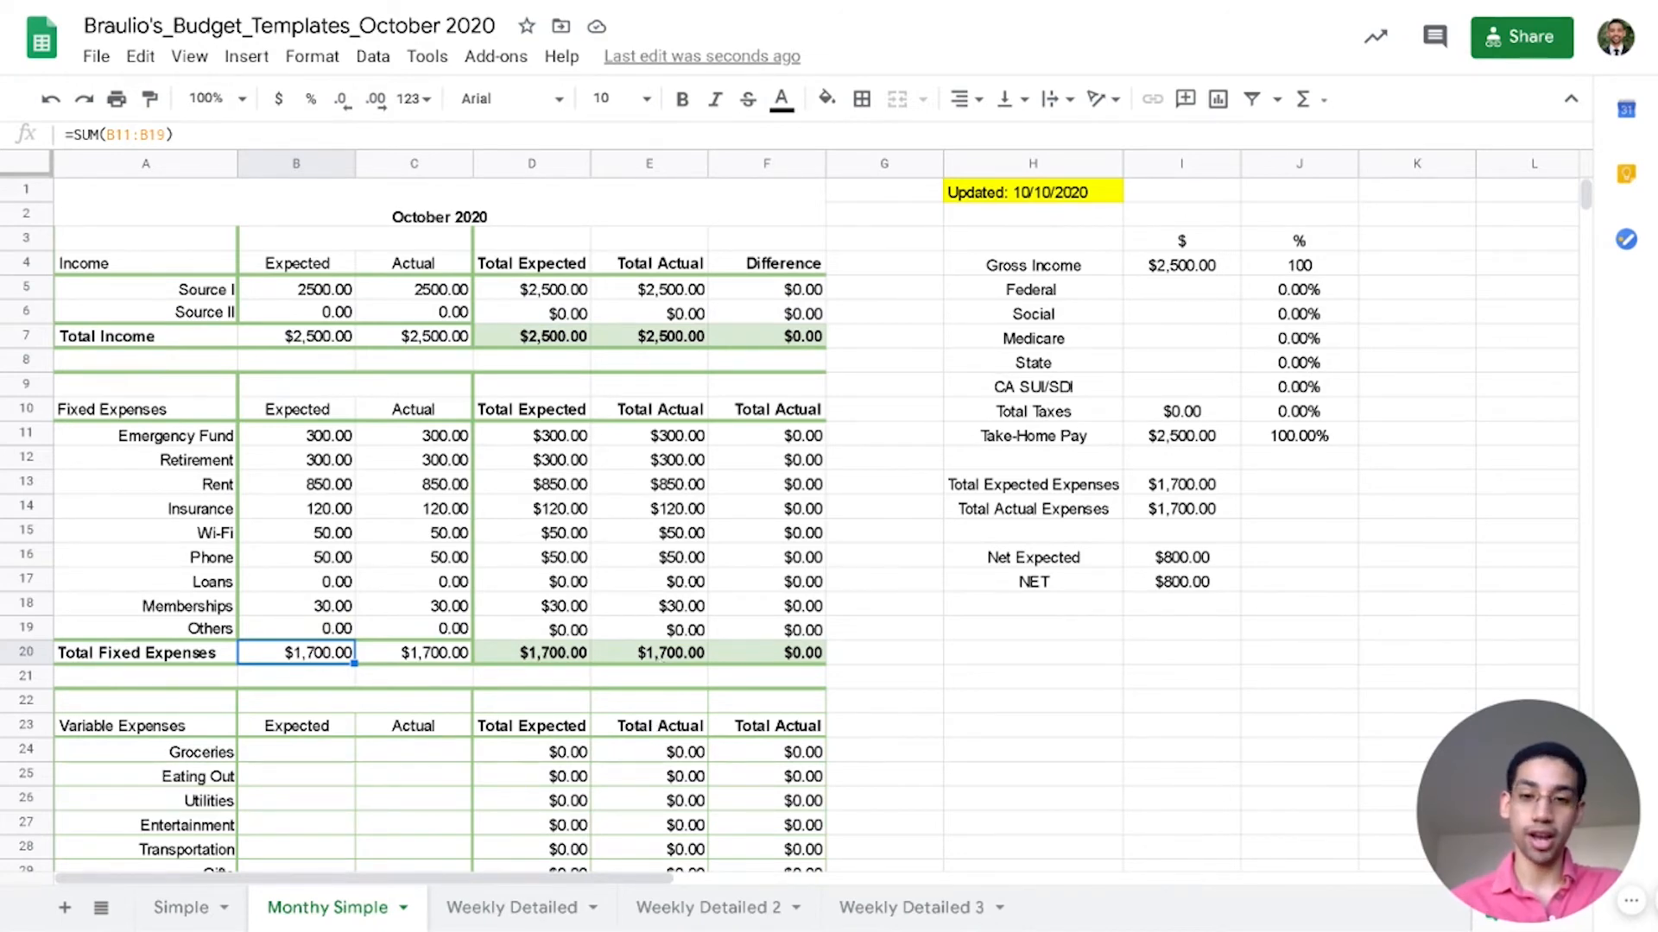
pyautogui.scroll(-5, 704, 720)
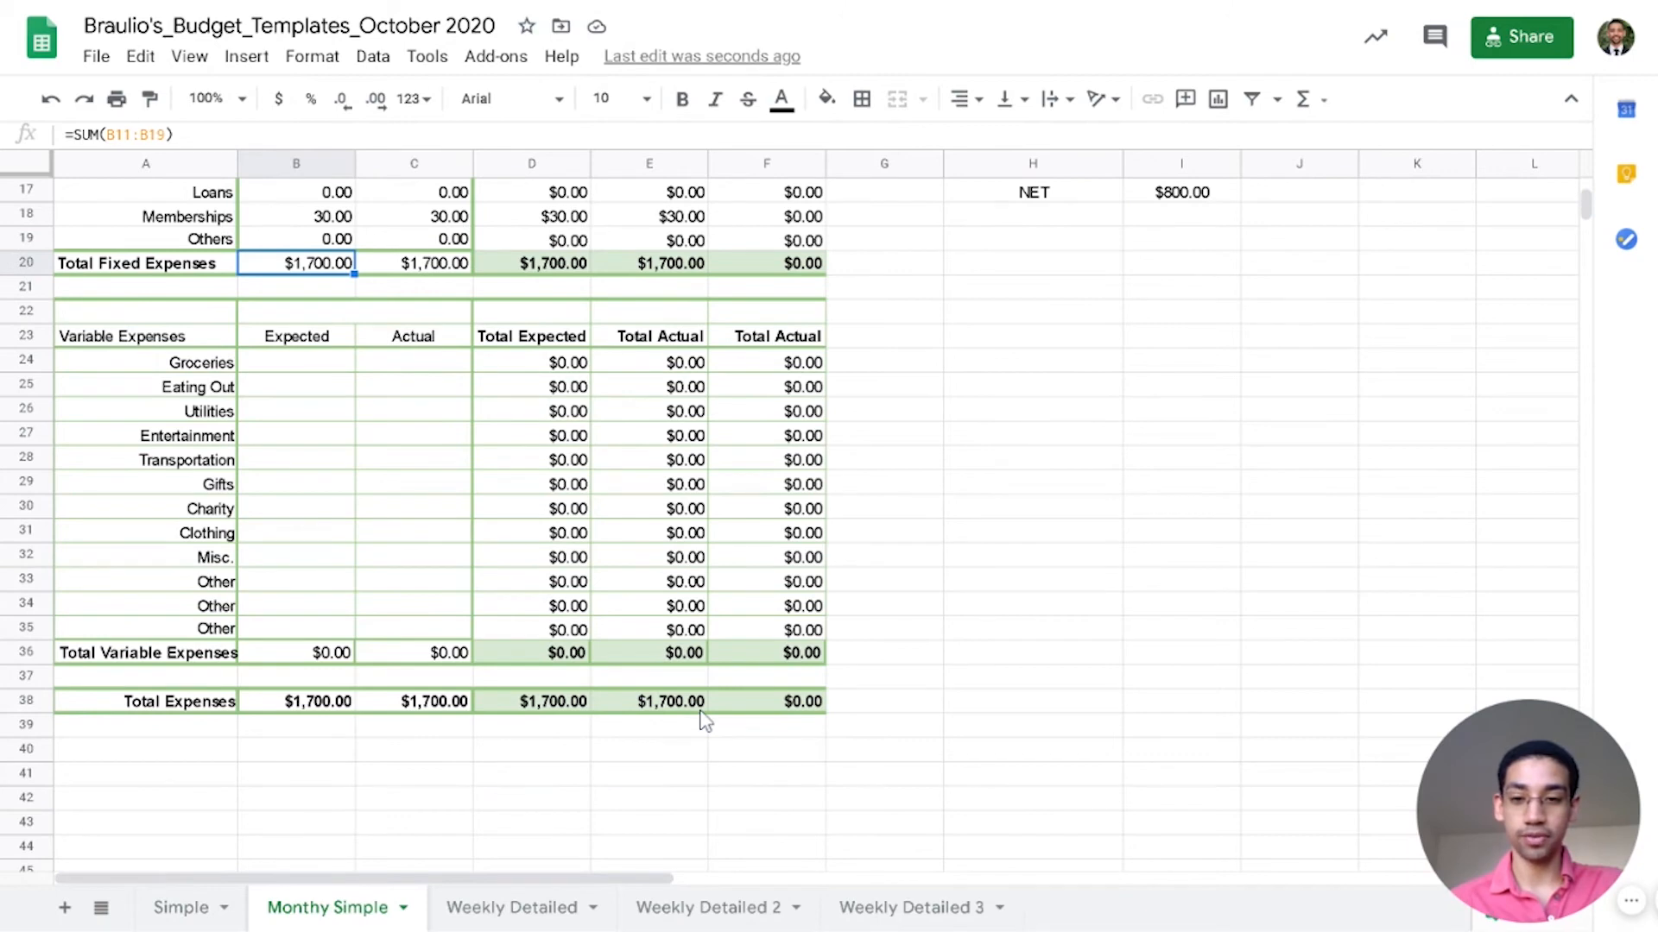
pyautogui.scroll(3, 704, 721)
pyautogui.click(1172, 390)
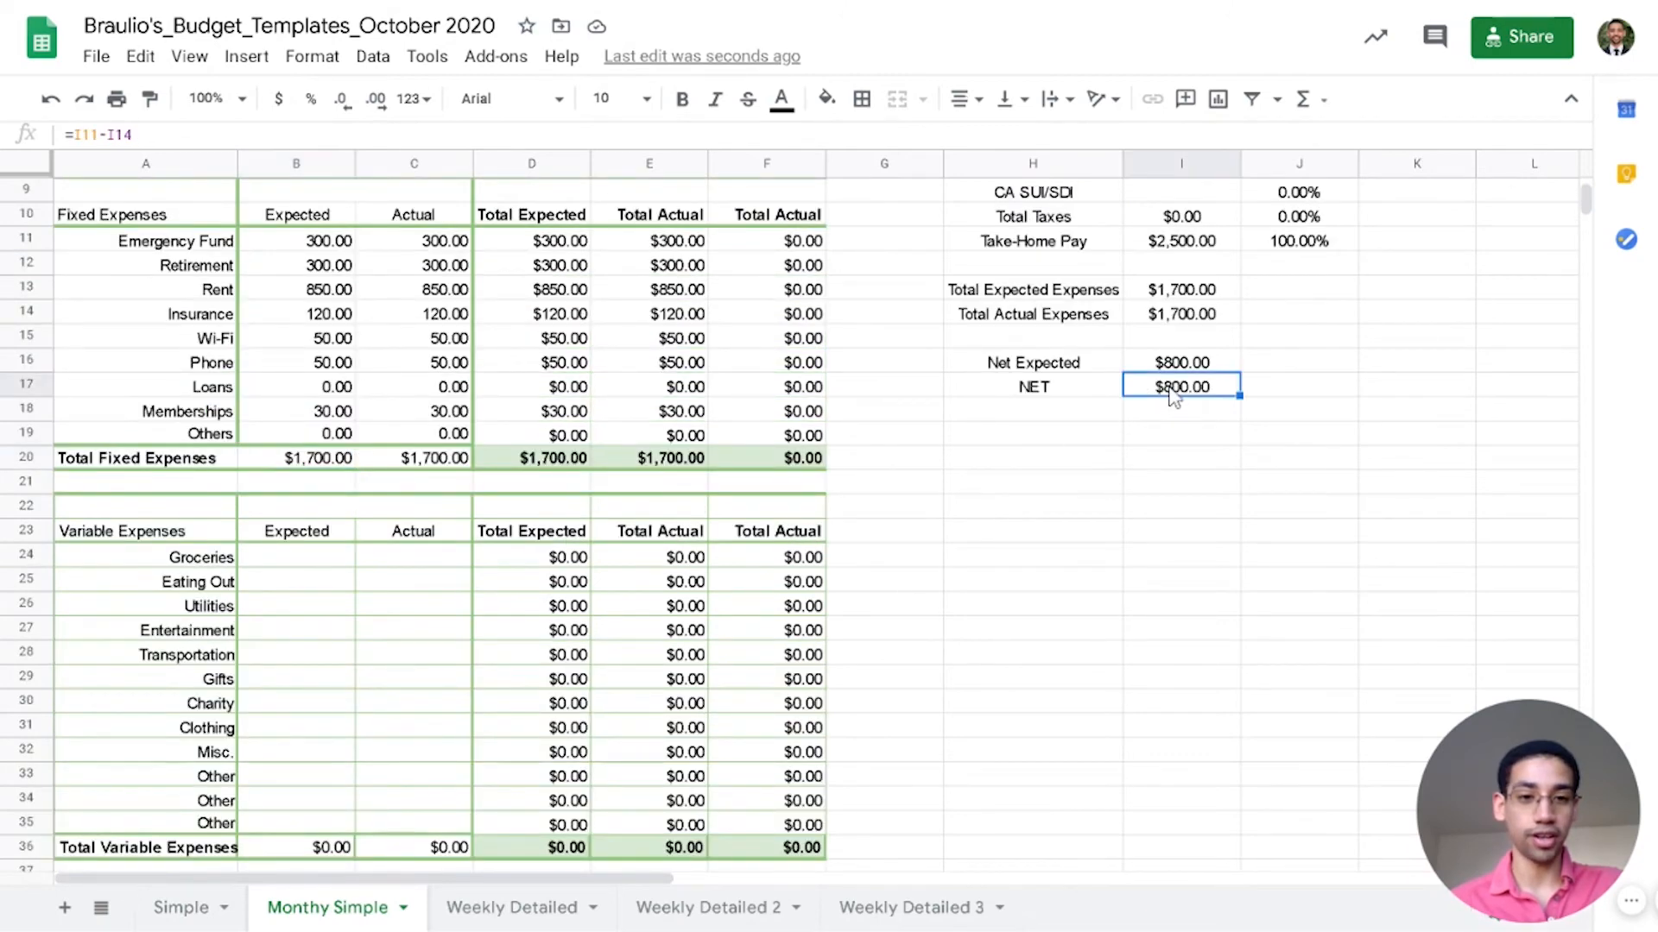
# Step: Enter the expected variable expenses in B24 to B26: 250 for Groceries, 100 for Eating Out and 100 for Utilities
pyautogui.click(336, 563)
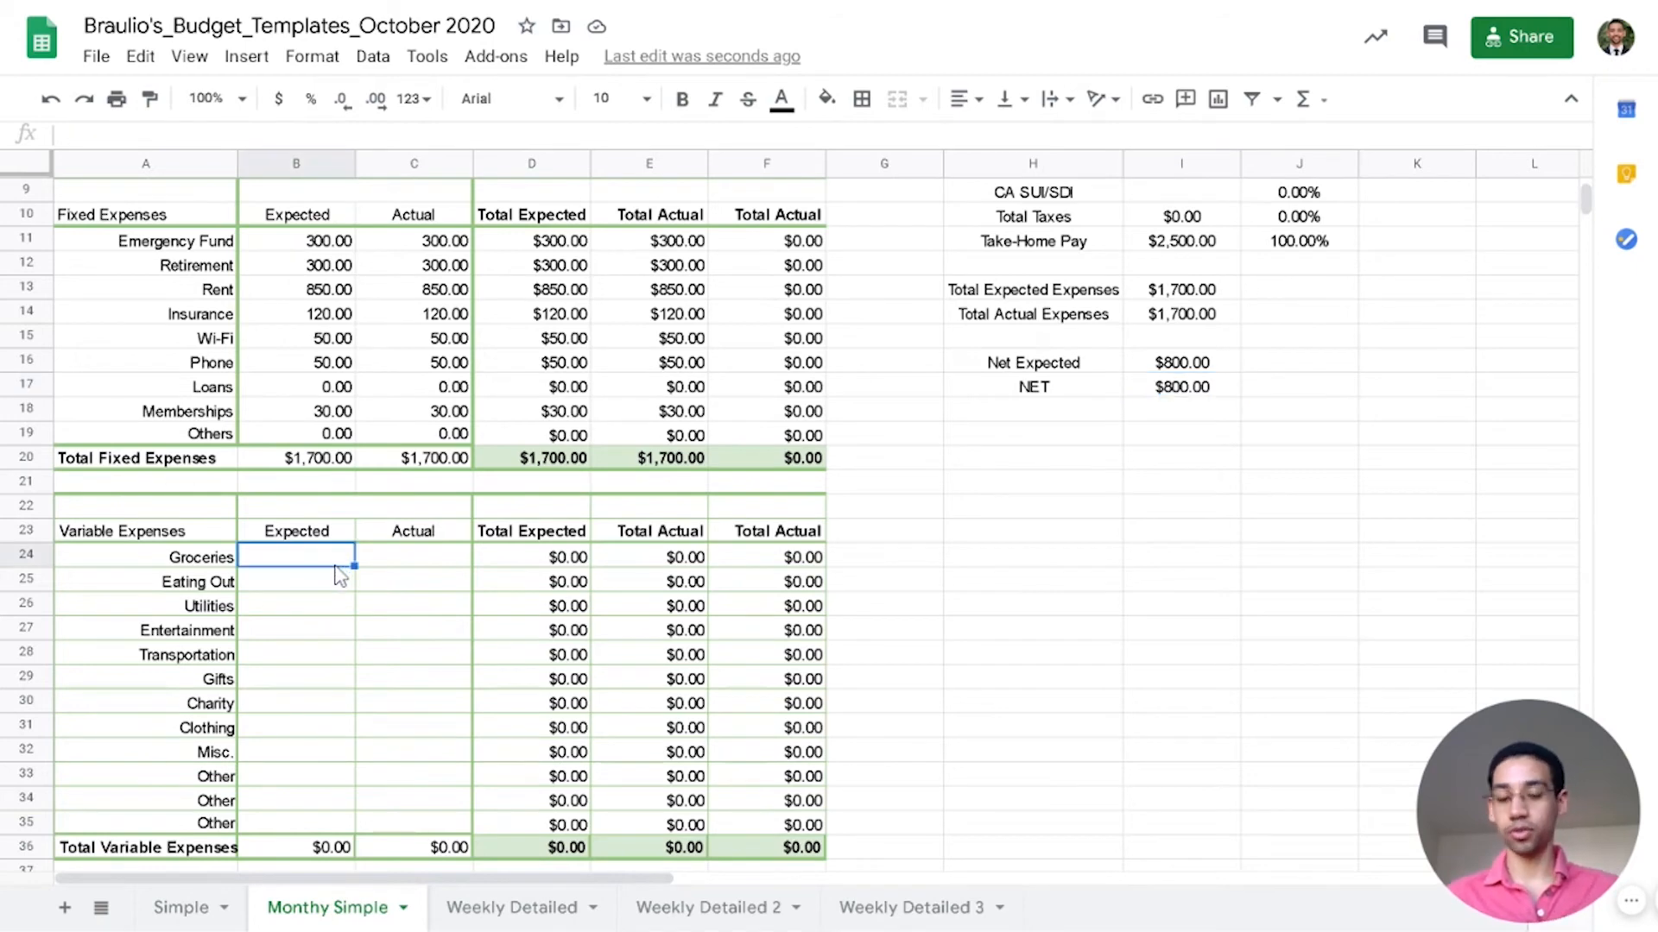
pyautogui.write('250')
pyautogui.press('Return')
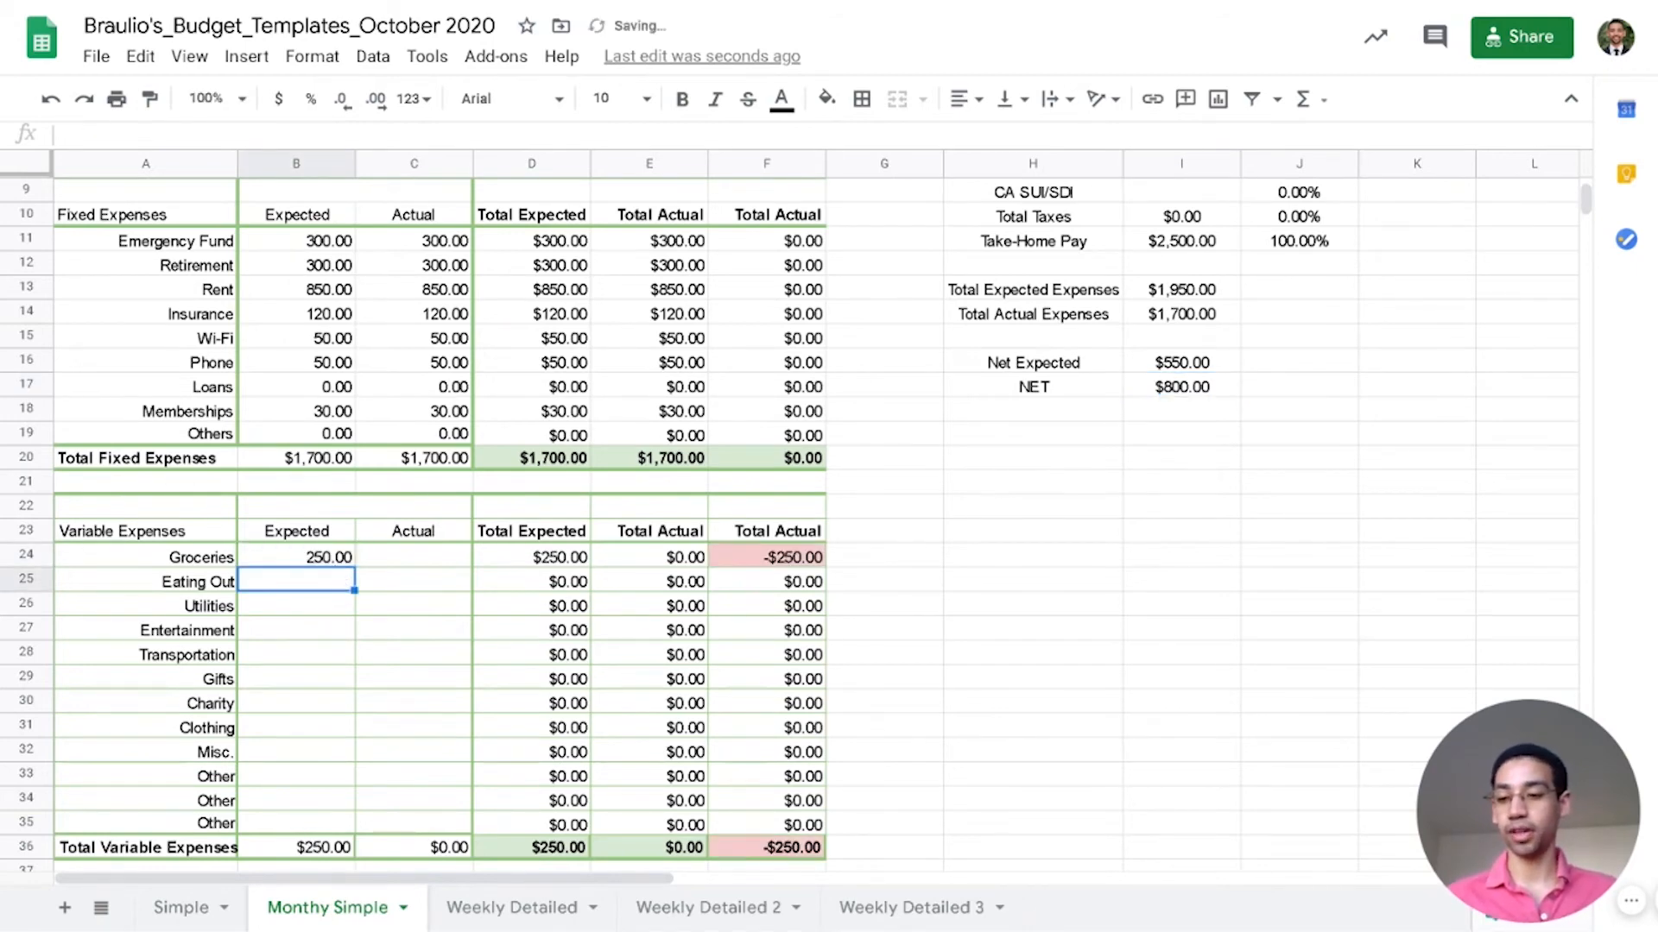
pyautogui.write('100')
pyautogui.press('Return')
pyautogui.write('100')
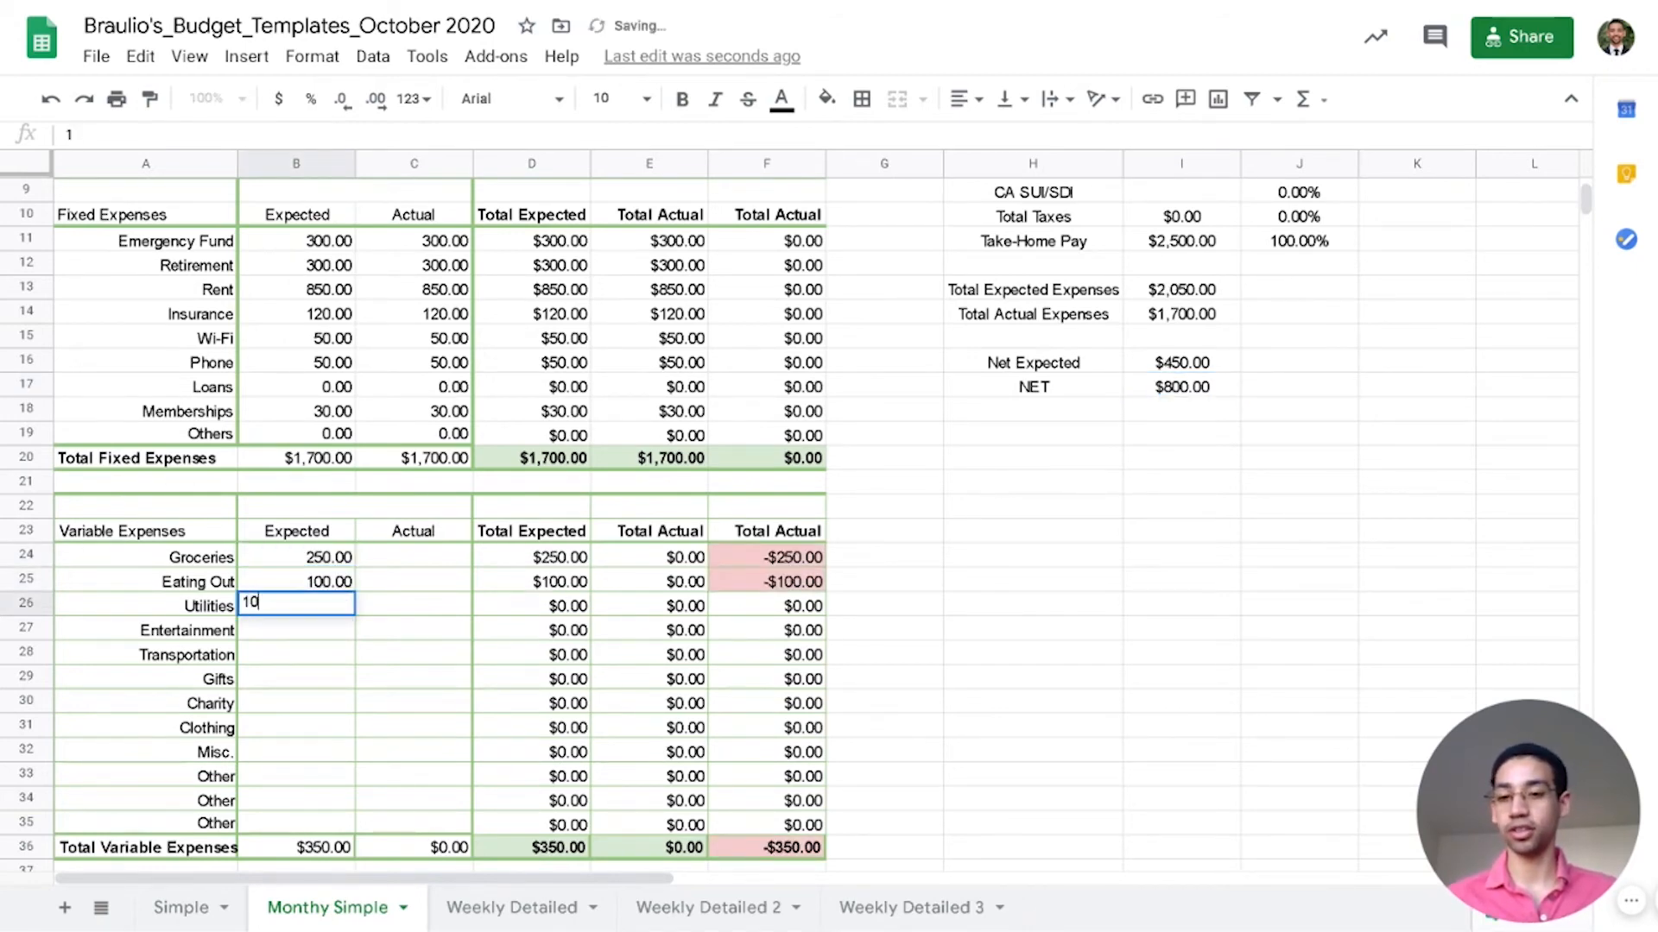
pyautogui.press('Return')
# Step: Enter the actual variable expenses in C24 to C26: 250 for Groceries, 100 for Eating Out and 100 for Utilities
pyautogui.press('Right')
pyautogui.press('Right')
pyautogui.press('Up')
pyautogui.press('Up')
pyautogui.press('Up')
pyautogui.press('Left')
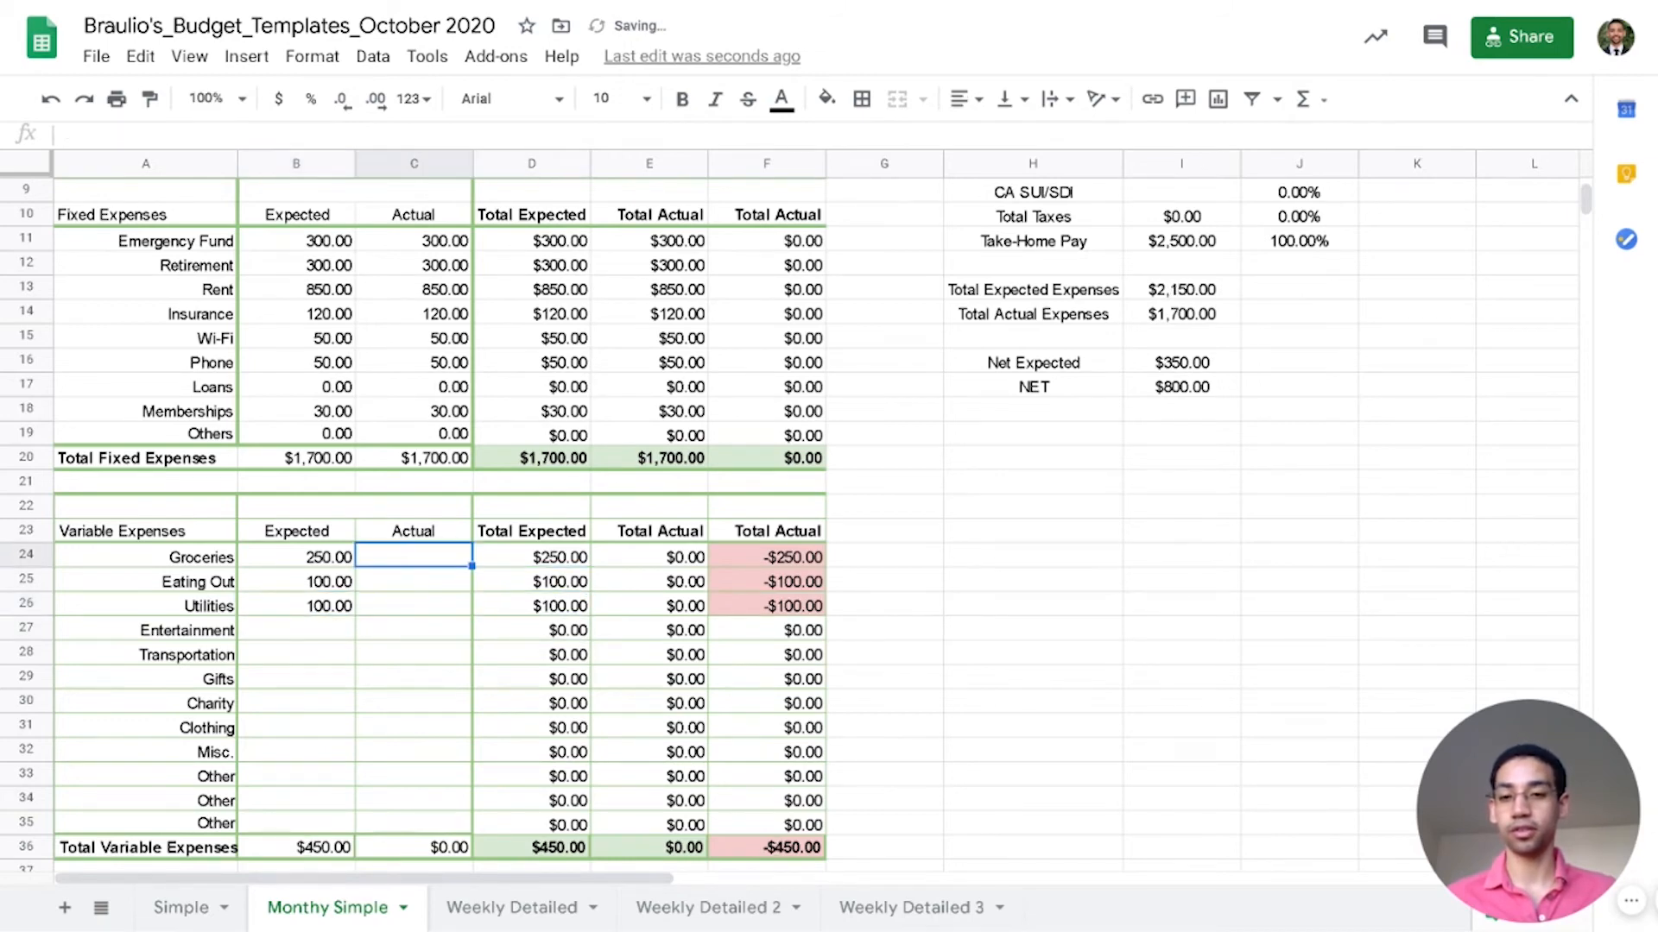
pyautogui.write('250')
pyautogui.press('Return')
pyautogui.write('100')
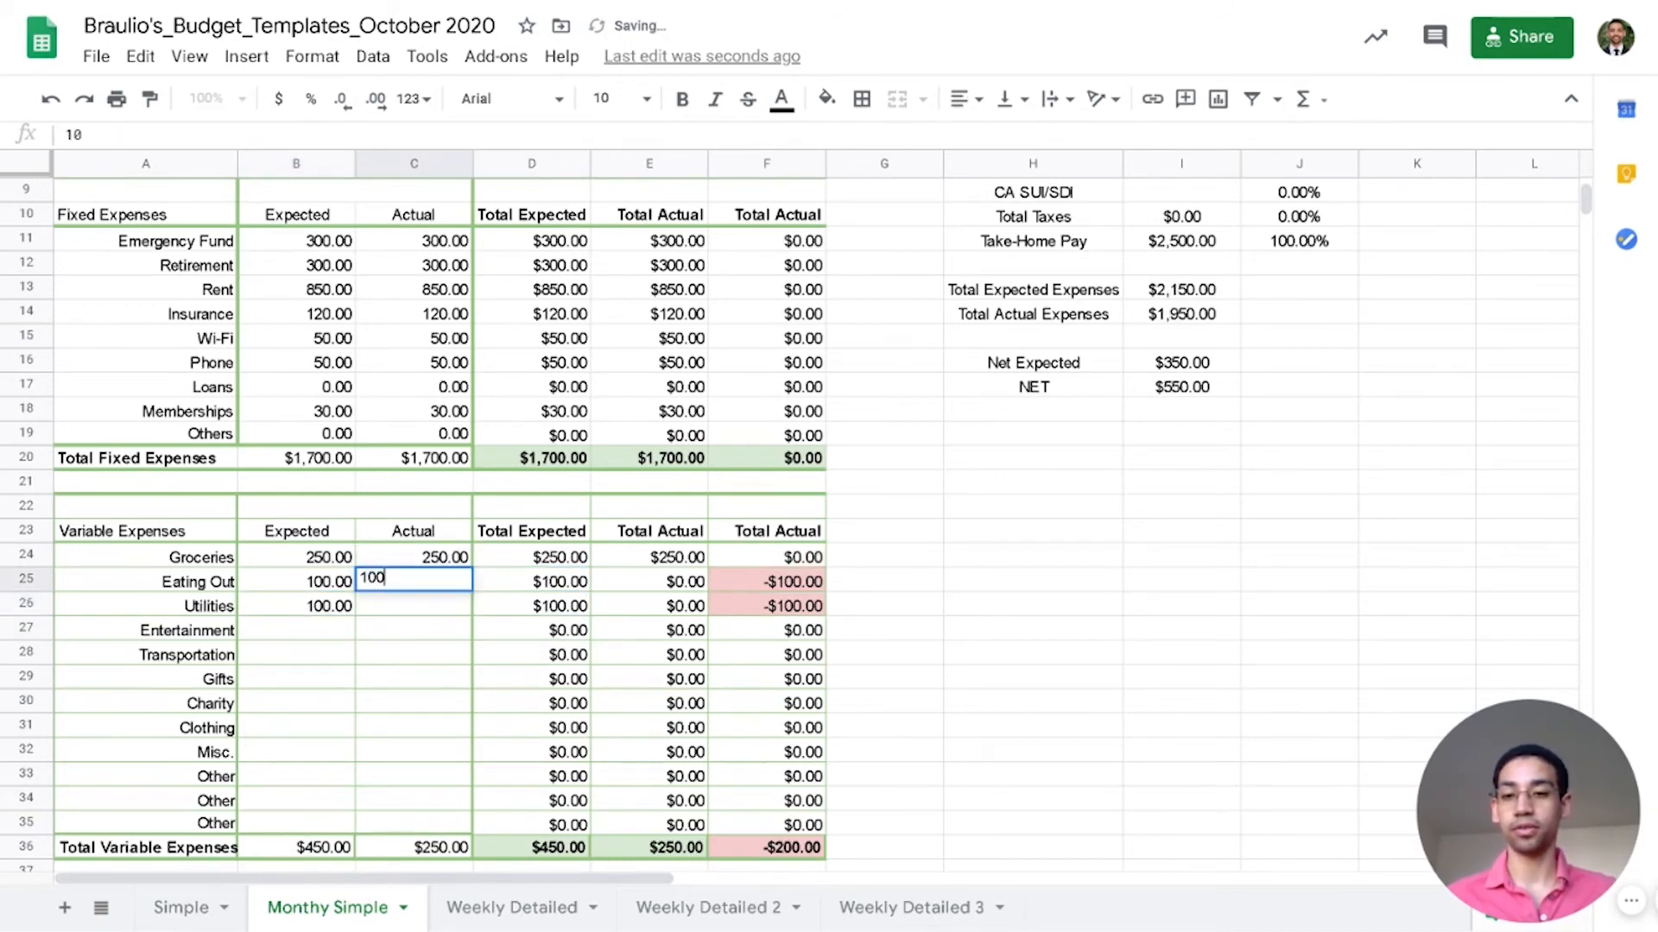
pyautogui.press('Return')
pyautogui.write('100')
pyautogui.press('Return')
# Step: Enter expected and actual amounts of 150 for Entertainment in row 27 and 100 for Transportation in row 28
pyautogui.press('Left')
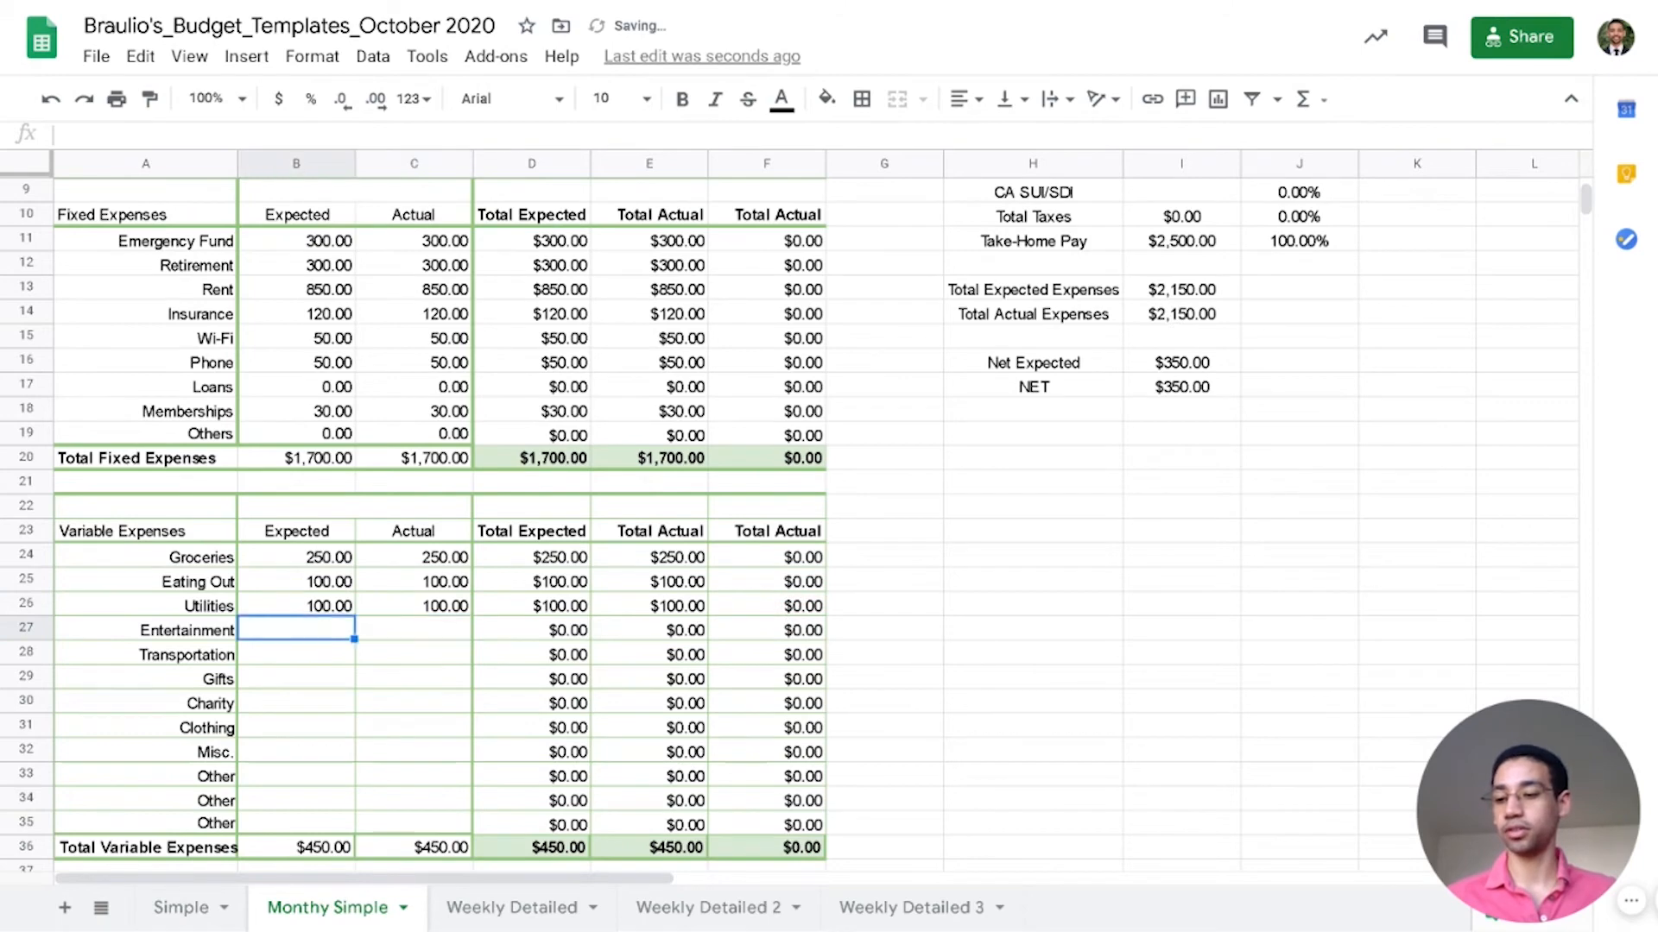
pyautogui.write('150')
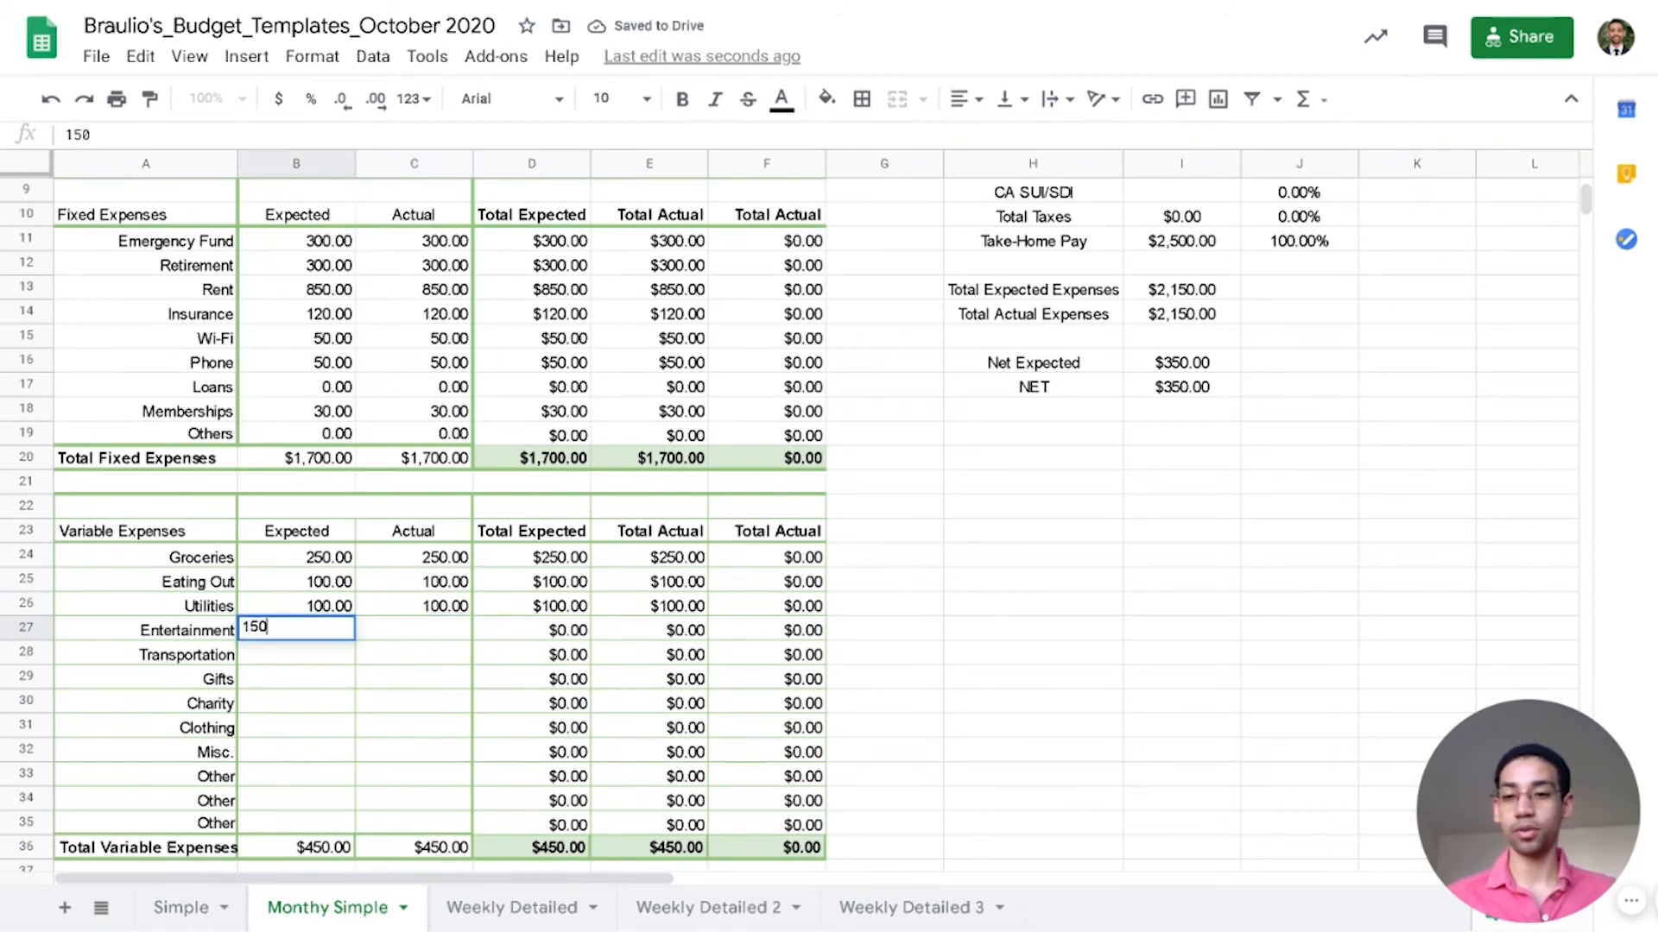
pyautogui.press('Tab')
pyautogui.write('150')
pyautogui.press('Return')
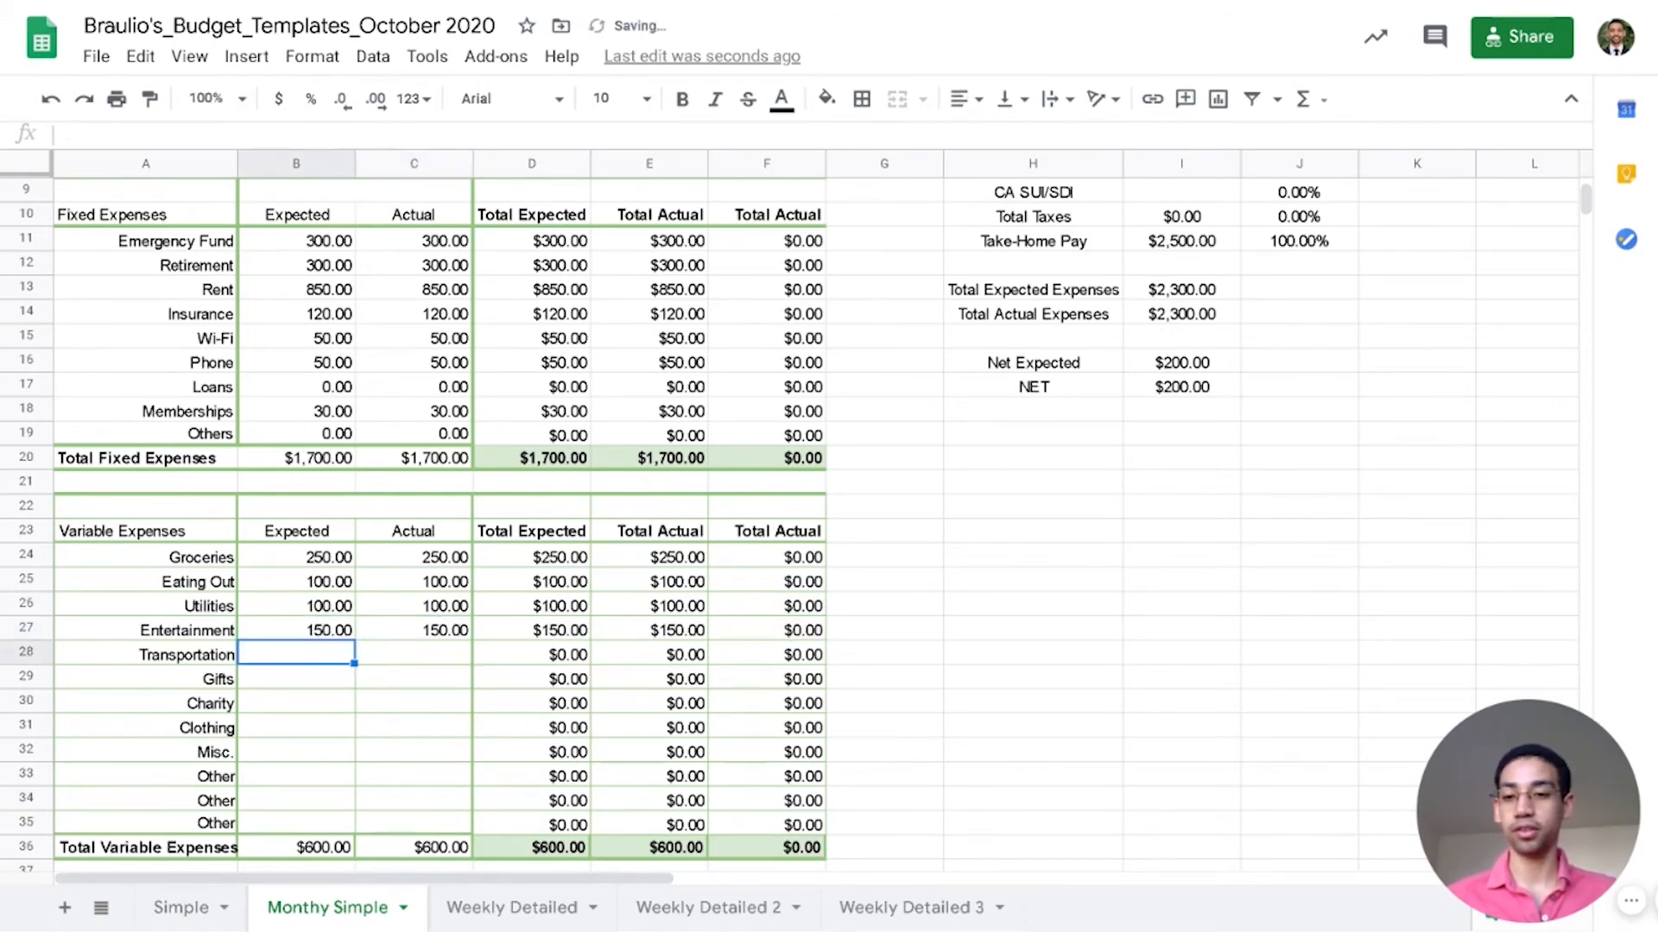
pyautogui.write('100')
pyautogui.press('Tab')
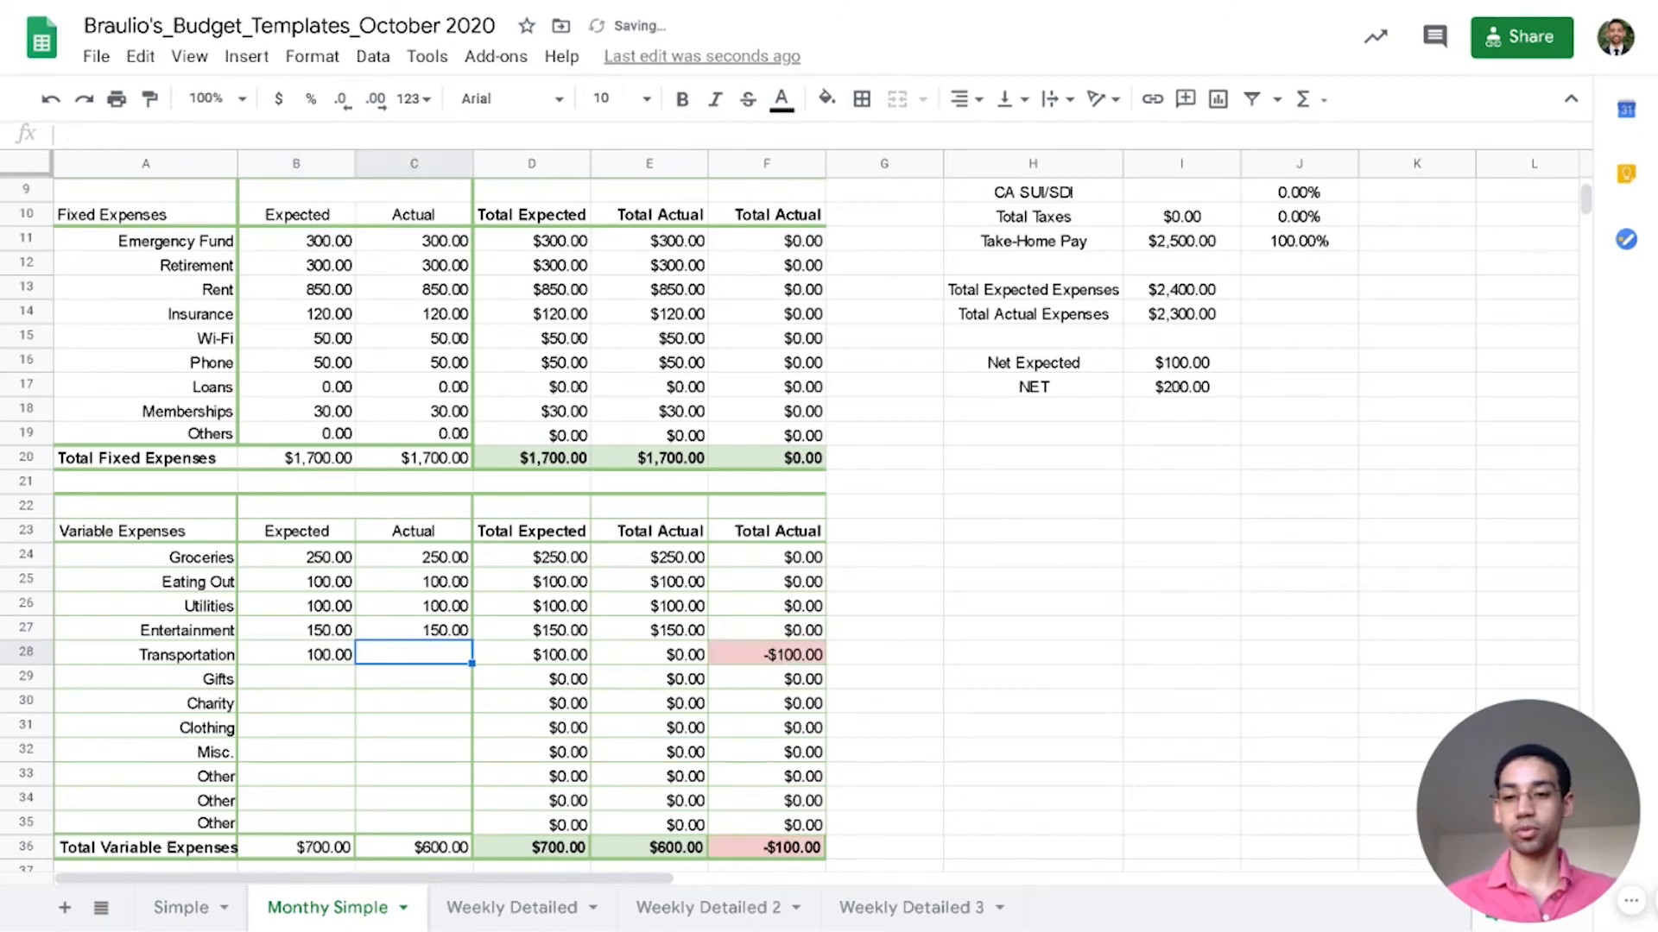
pyautogui.write('100')
pyautogui.press('Return')
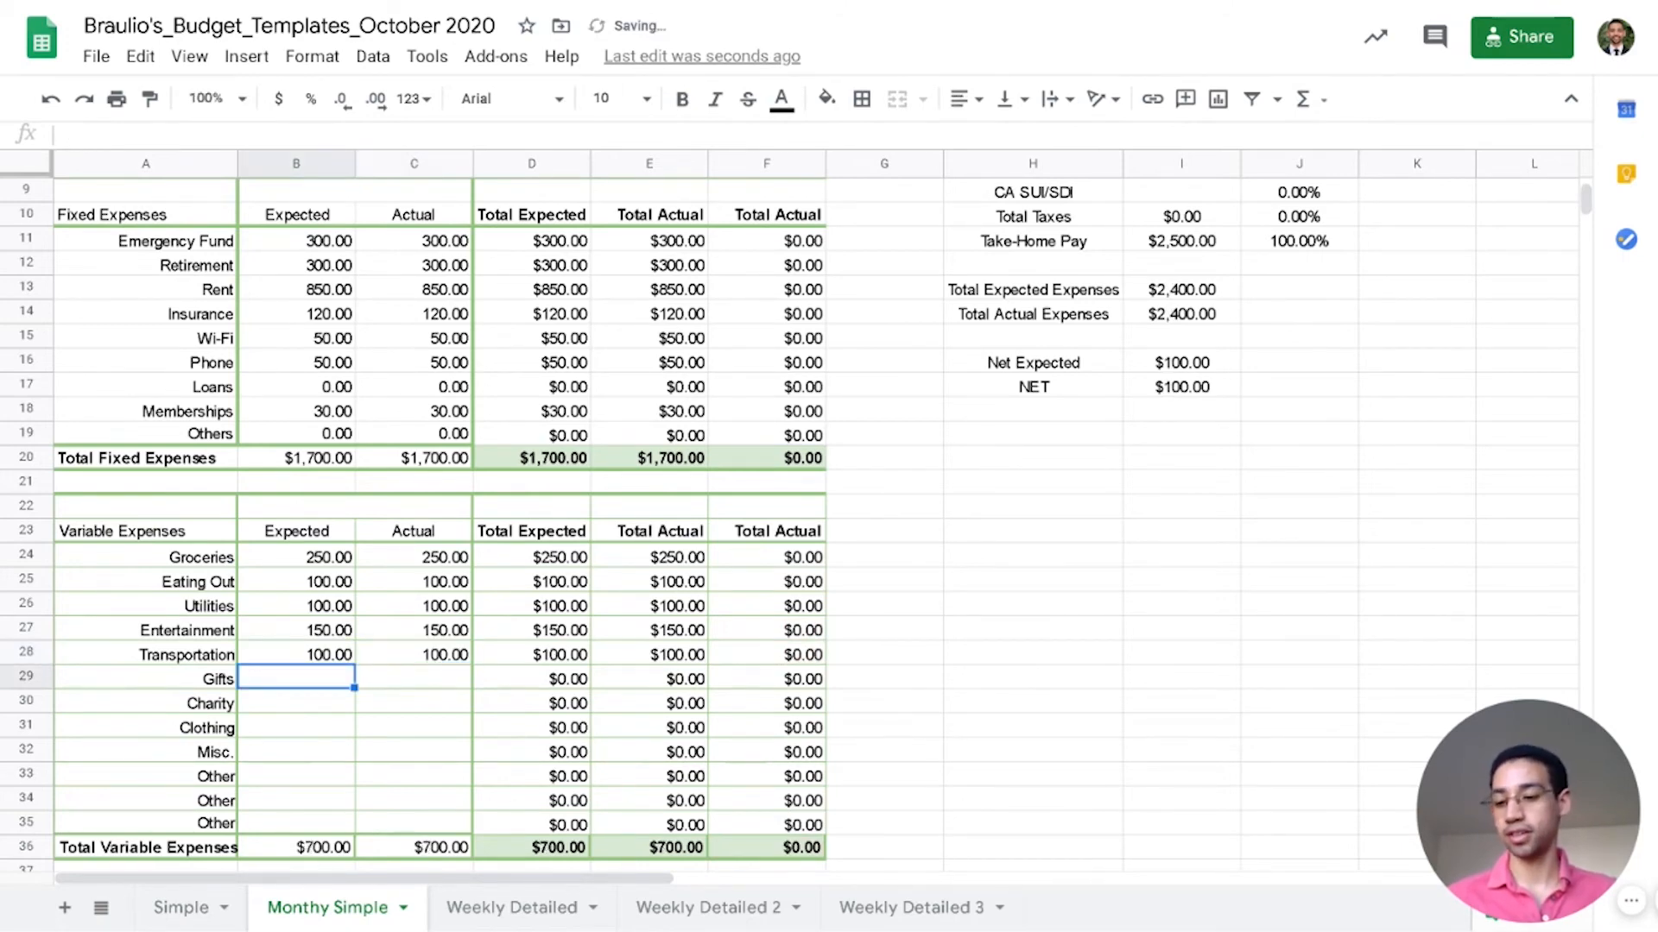
# Step: Enter 60 as both the expected and actual Gifts expense in B29 and C29
pyautogui.write('60')
pyautogui.press('Return')
pyautogui.press('Right')
pyautogui.press('Up')
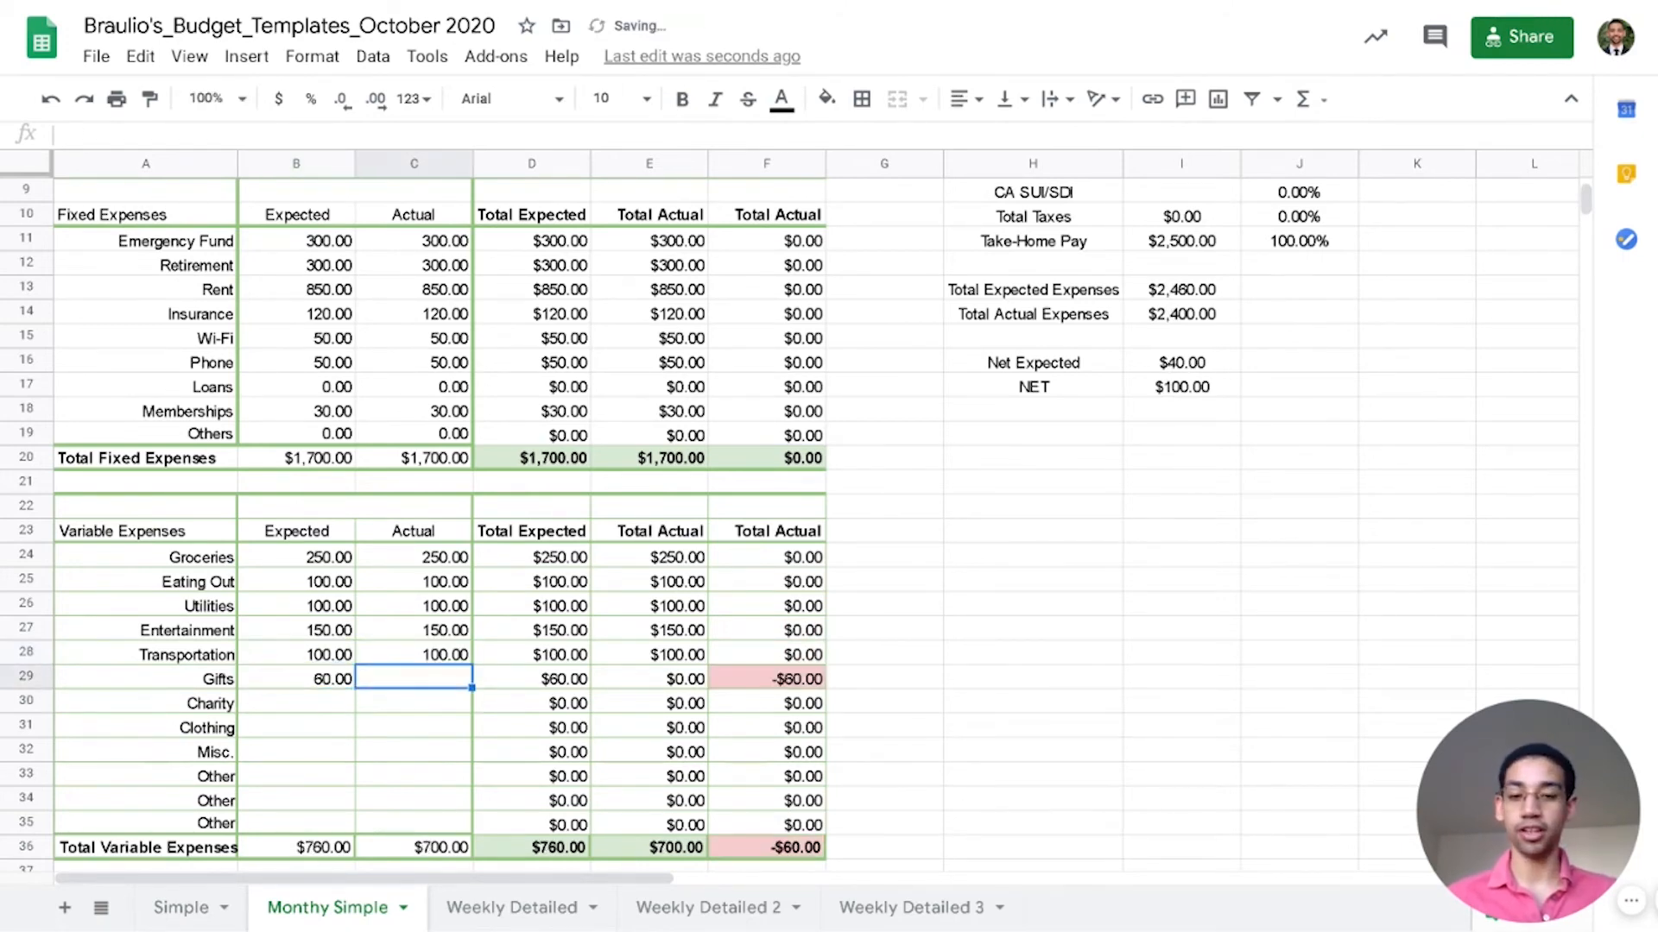
pyautogui.write('60')
pyautogui.press('Return')
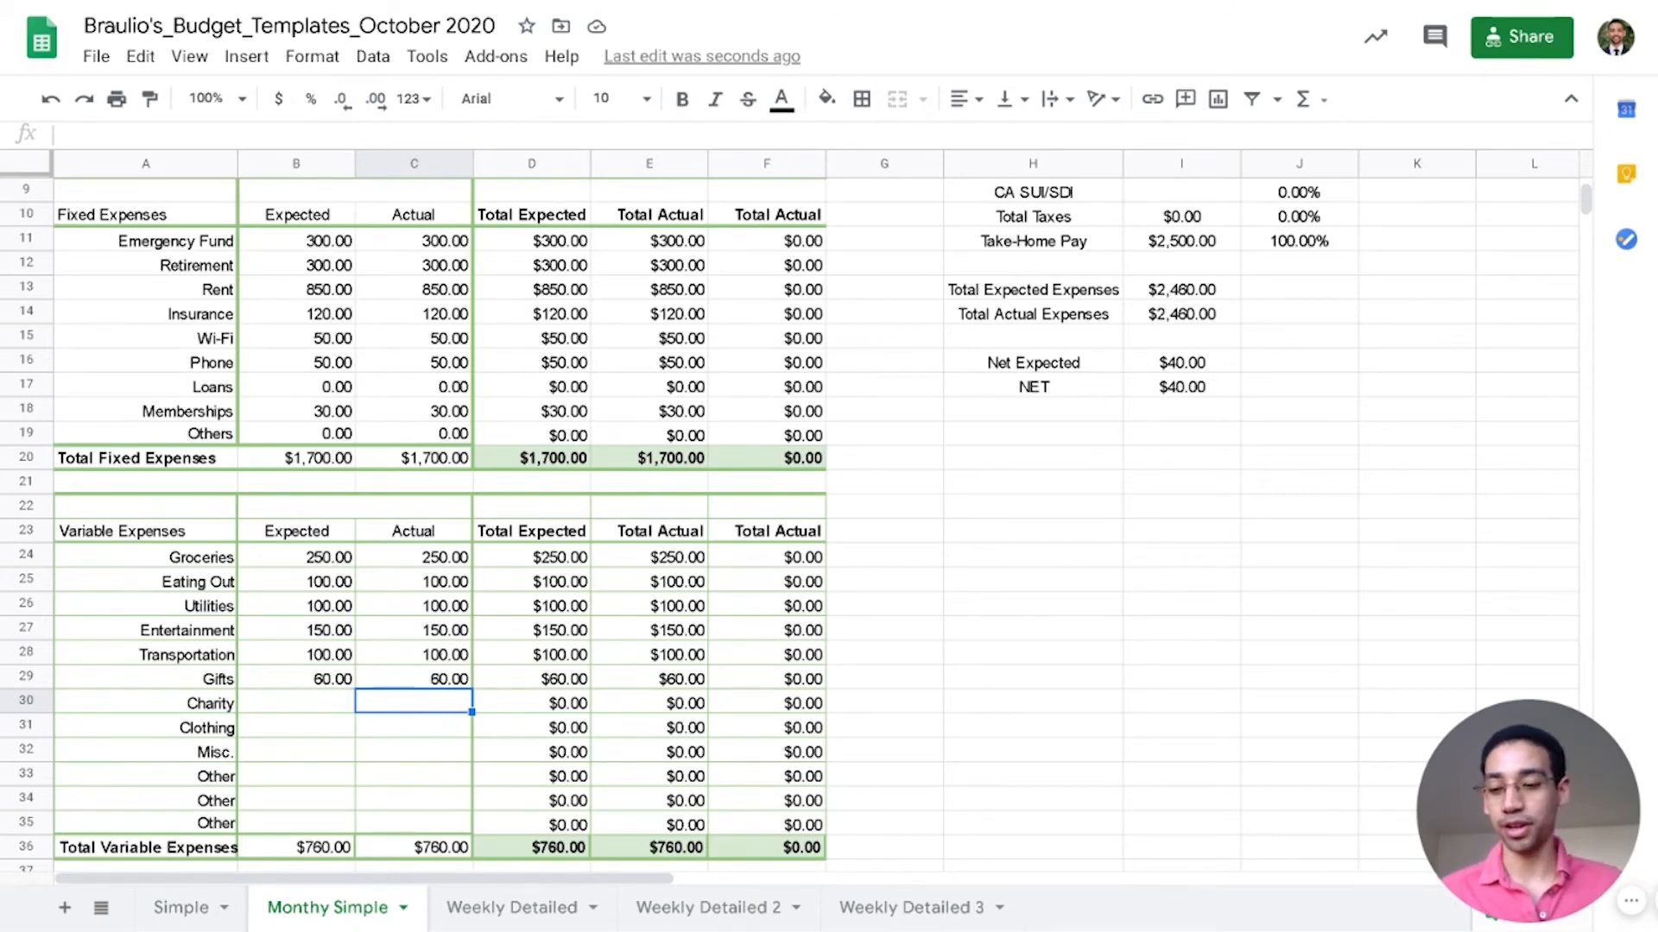
pyautogui.press('Left')
pyautogui.press('Right')
pyautogui.press('Left')
pyautogui.press('Up')
pyautogui.press('Right')
pyautogui.press('Down')
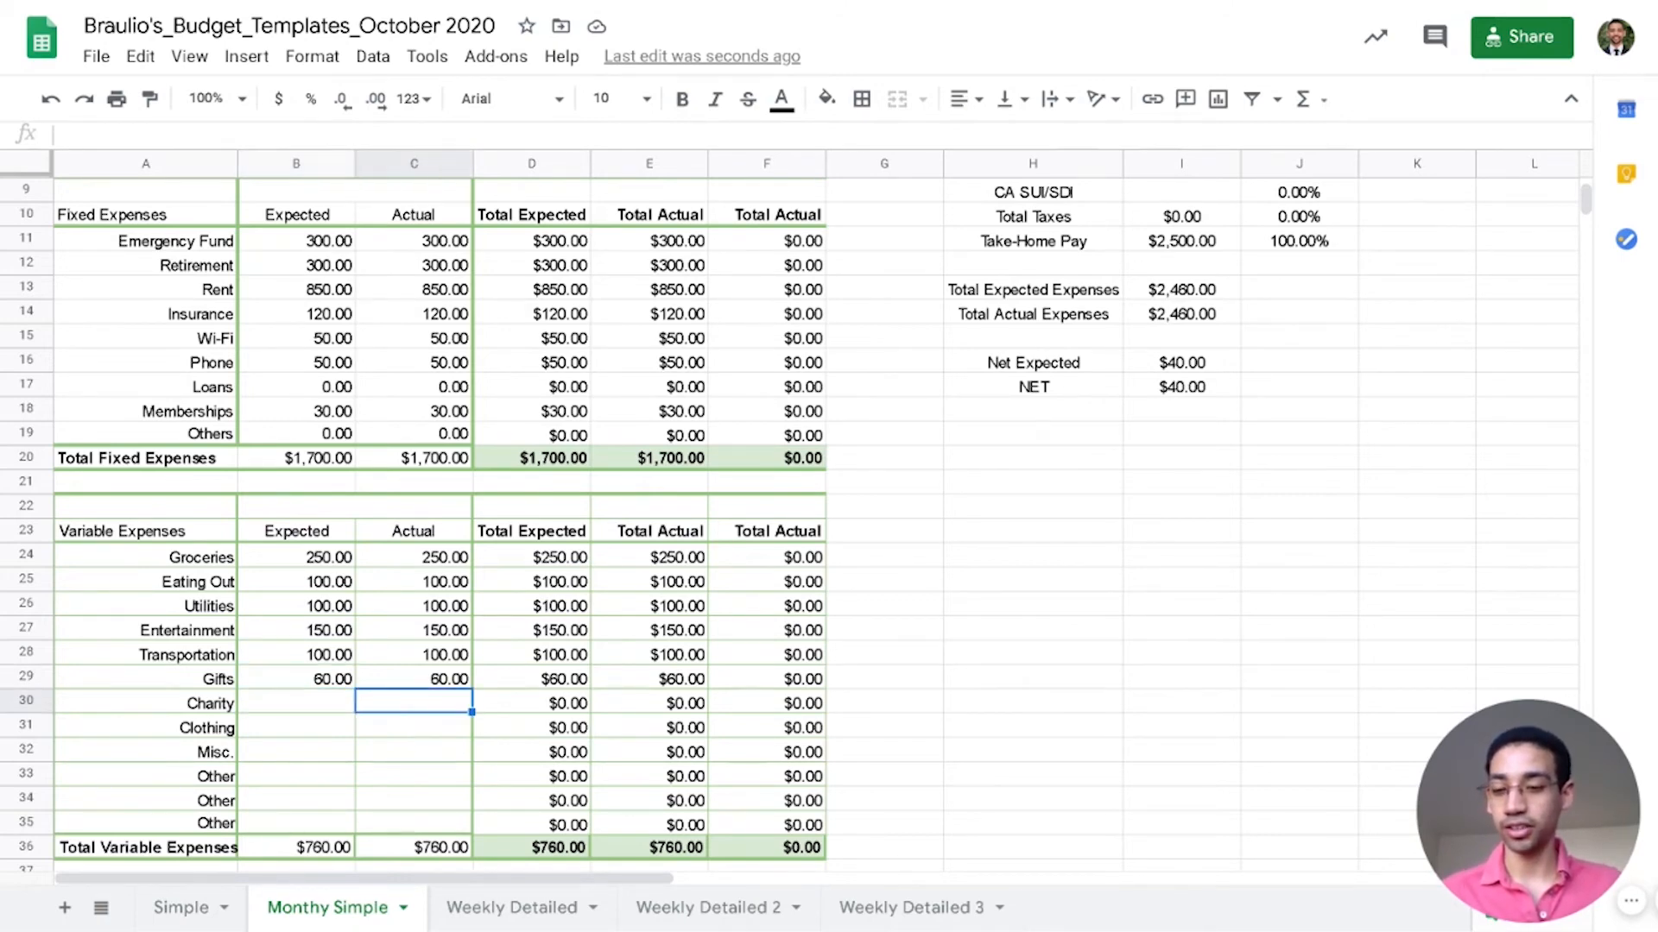
# Step: Enter 20 as both the expected and actual Charity expense in B30 and C30
pyautogui.press('Up')
pyautogui.press('Left')
pyautogui.press('Down')
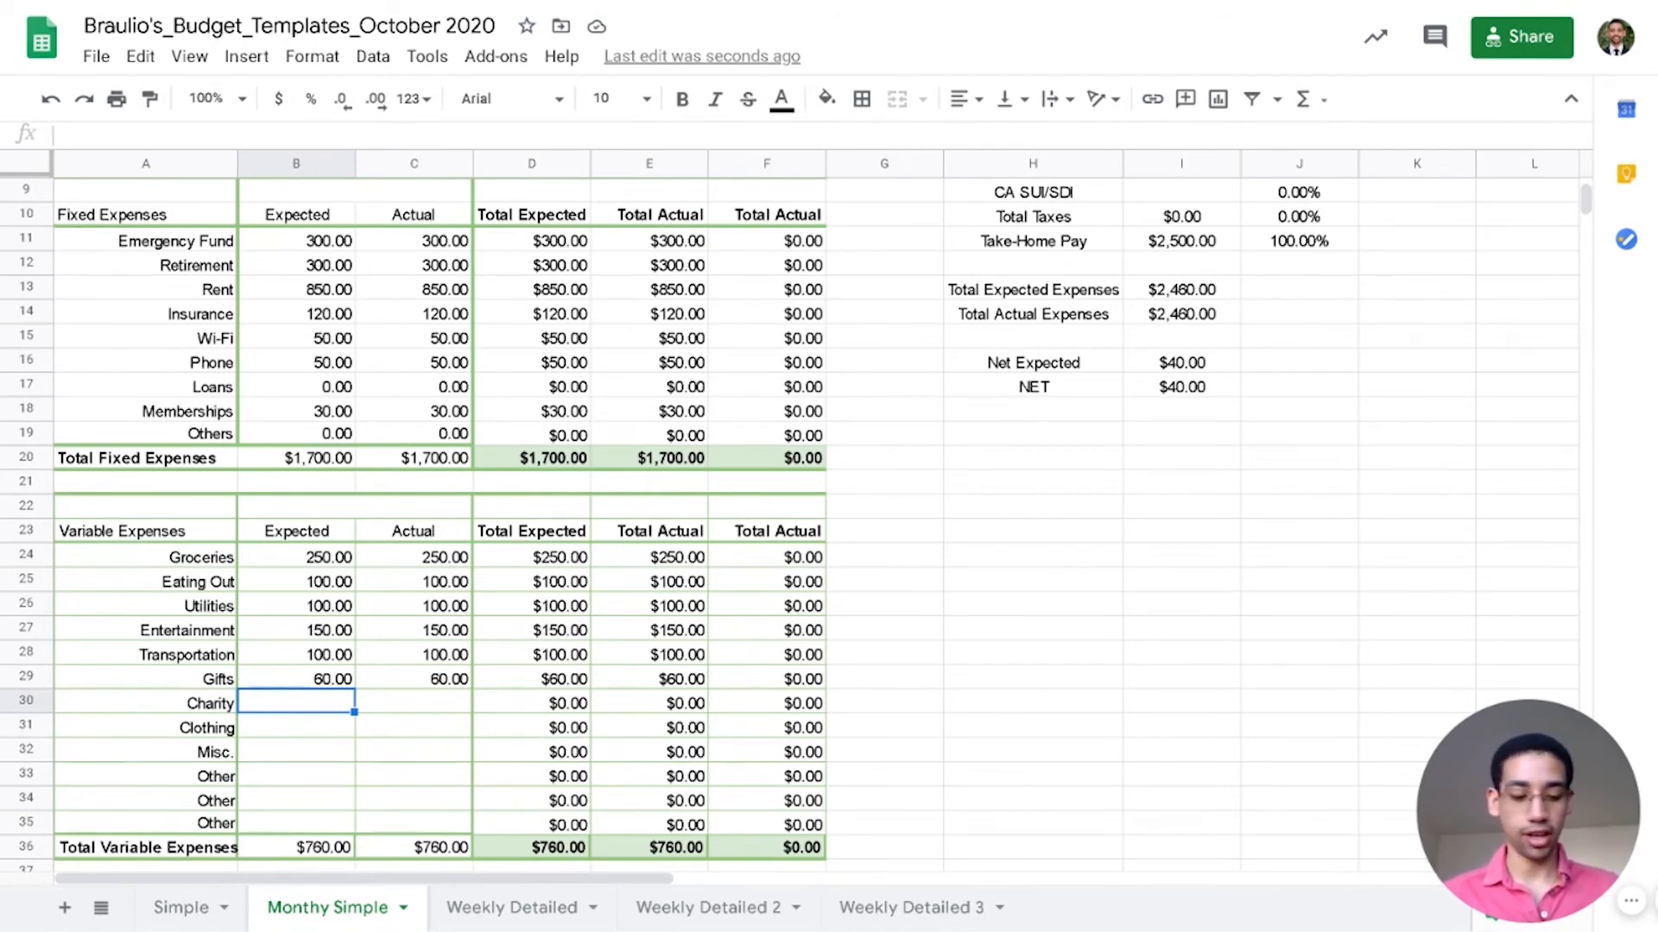
pyautogui.write('20')
pyautogui.press('Tab')
pyautogui.write('20')
pyautogui.press('Return')
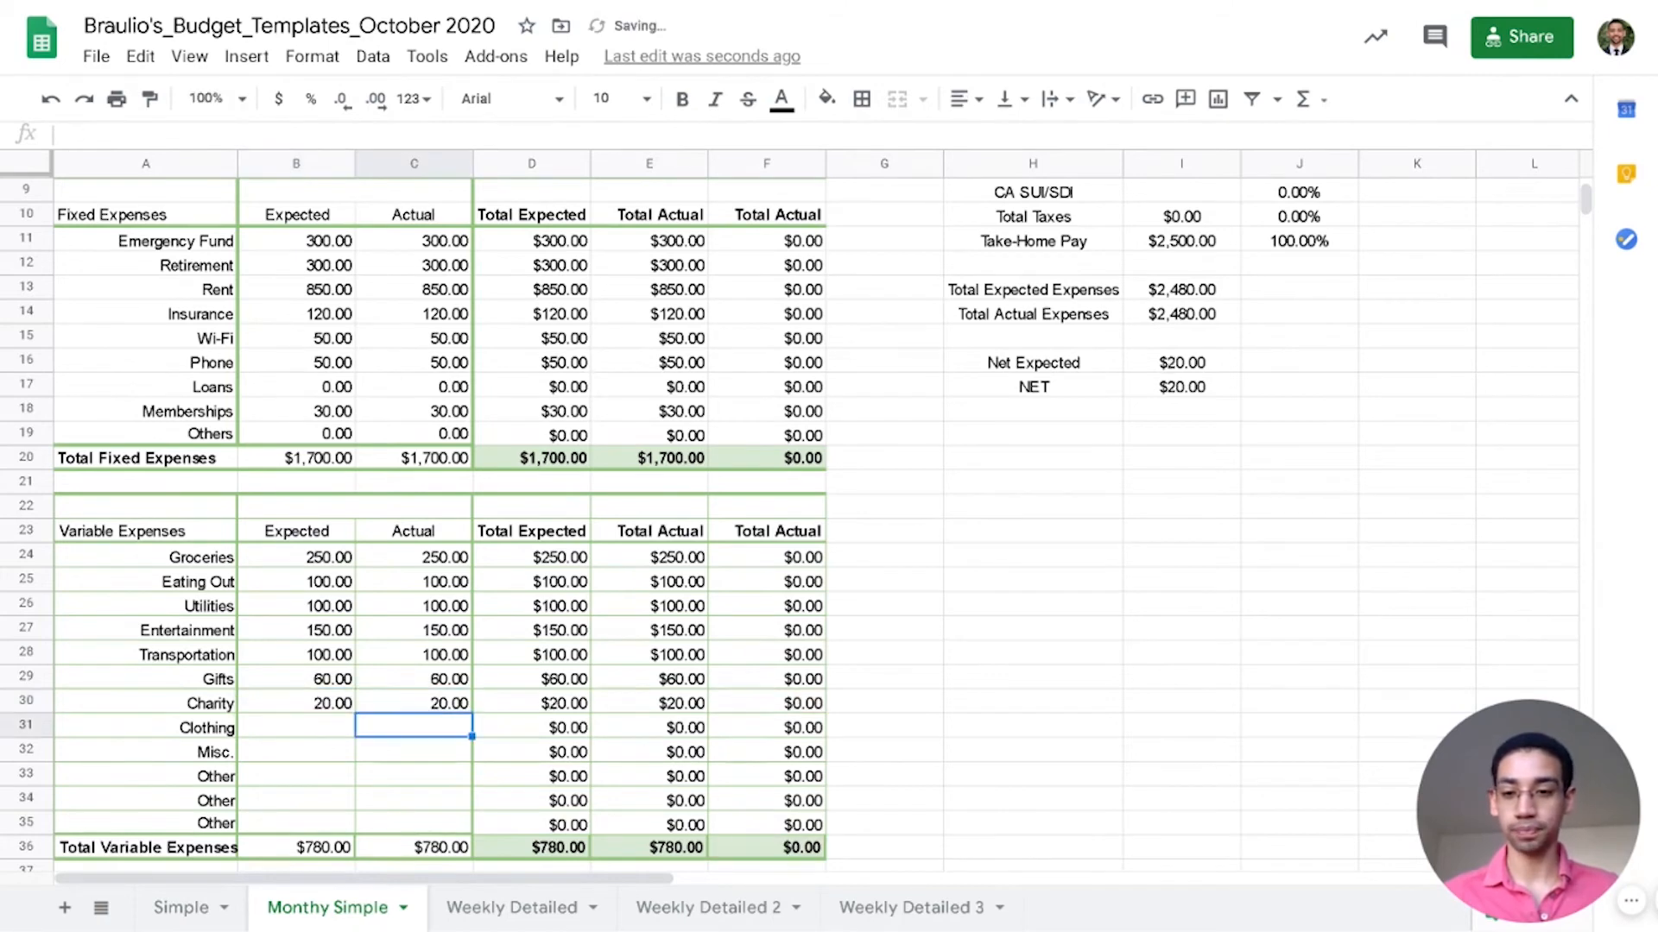
# Step: Enter 20 as both the expected and actual Clothing expense in B31 and C31
pyautogui.press('Left')
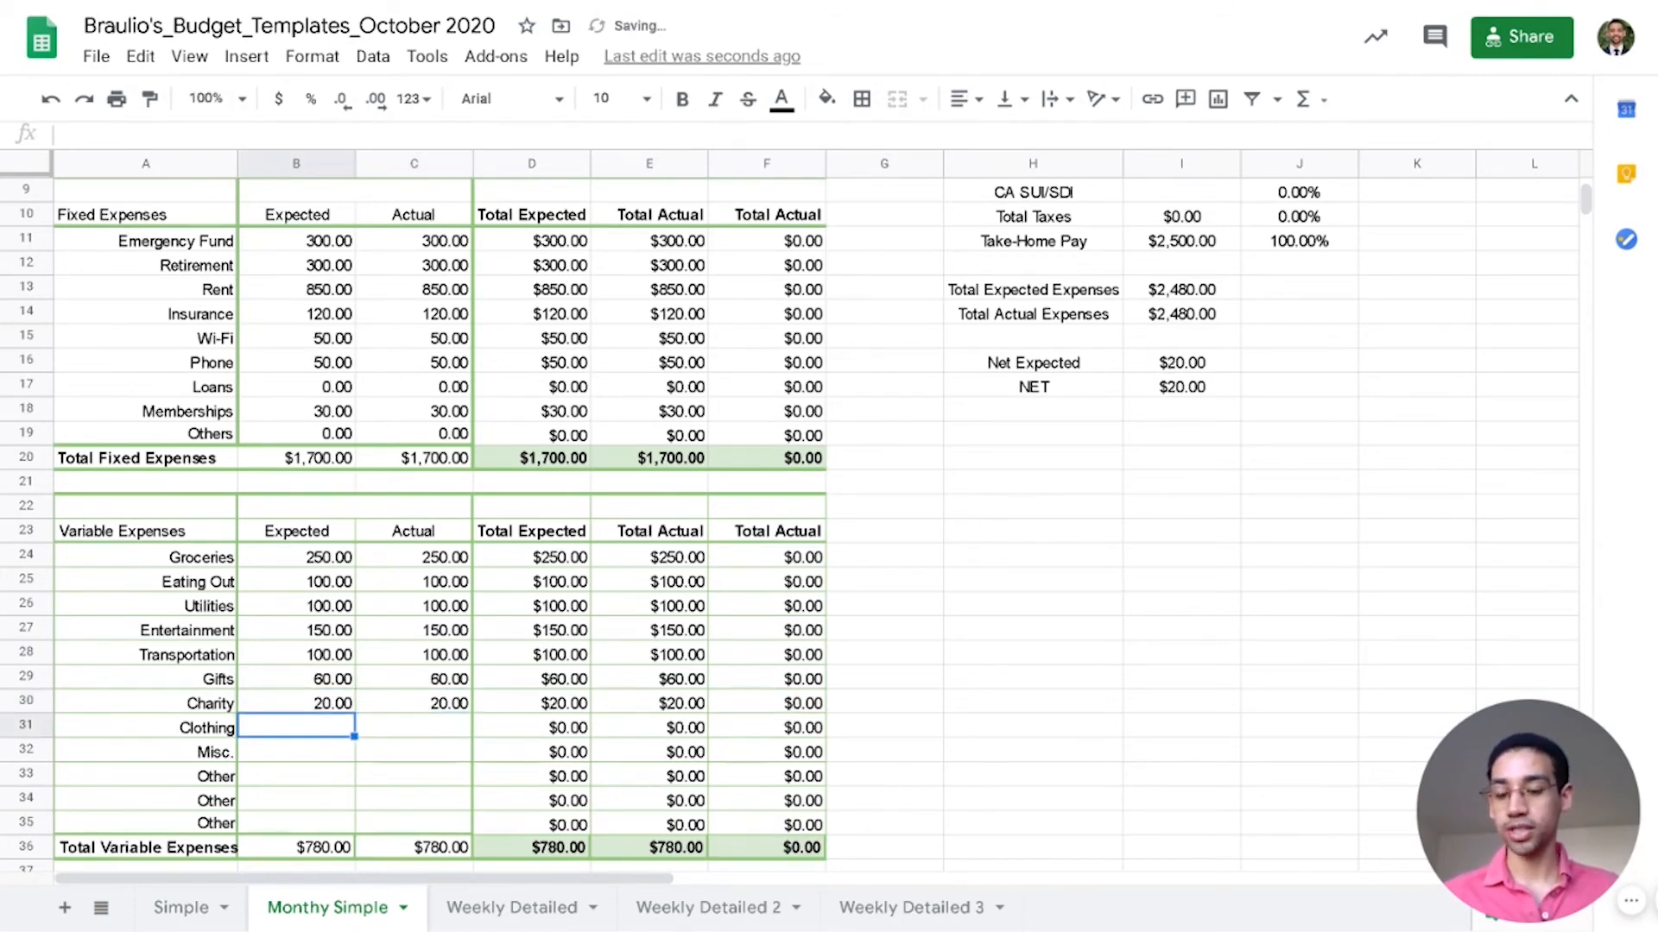
pyautogui.write('20')
pyautogui.press('Tab')
pyautogui.write('20')
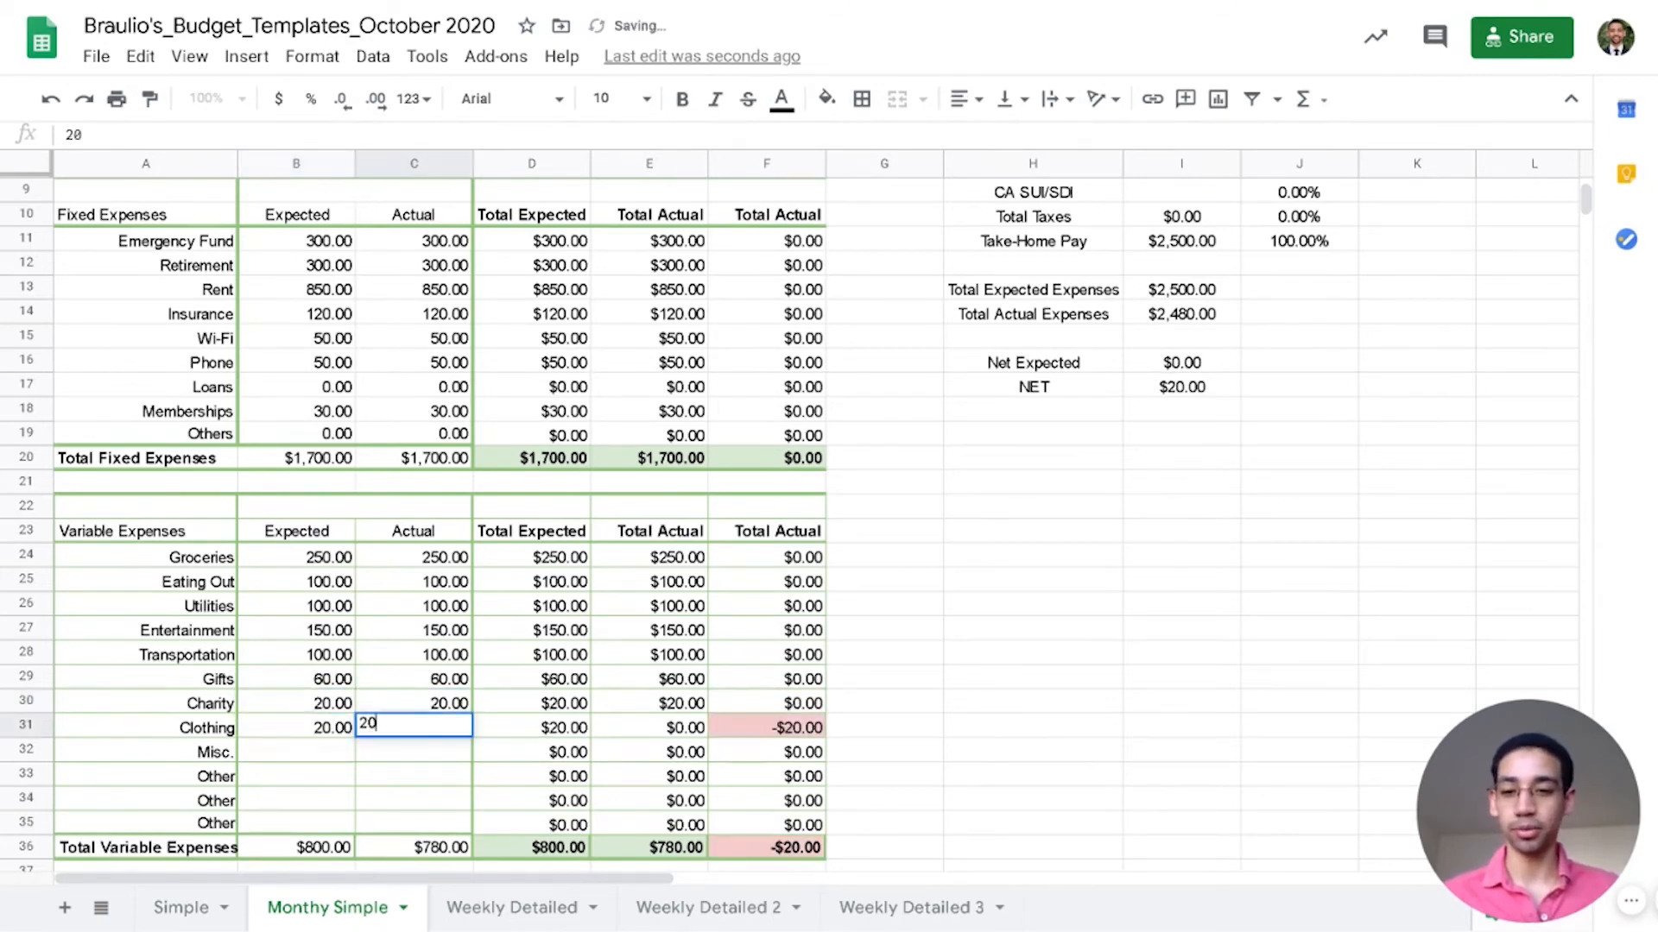
pyautogui.press('Return')
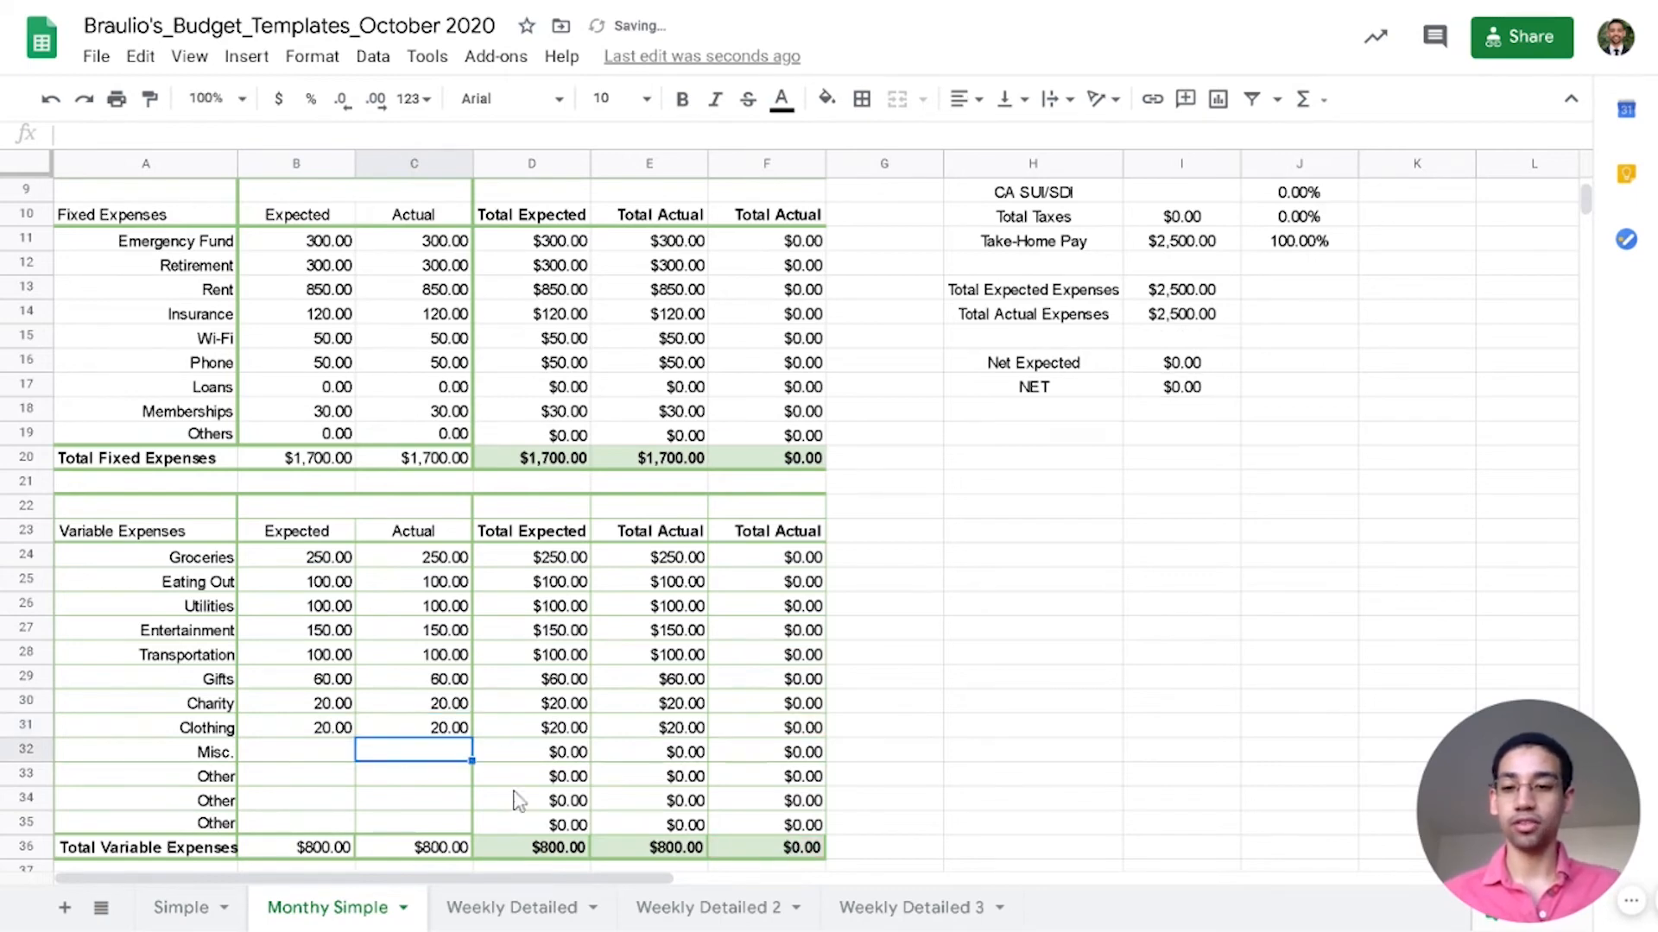
# Step: Change the actual Groceries expense in C24 to 300
pyautogui.scroll(-5, 582, 604)
pyautogui.scroll(3, 728, 551)
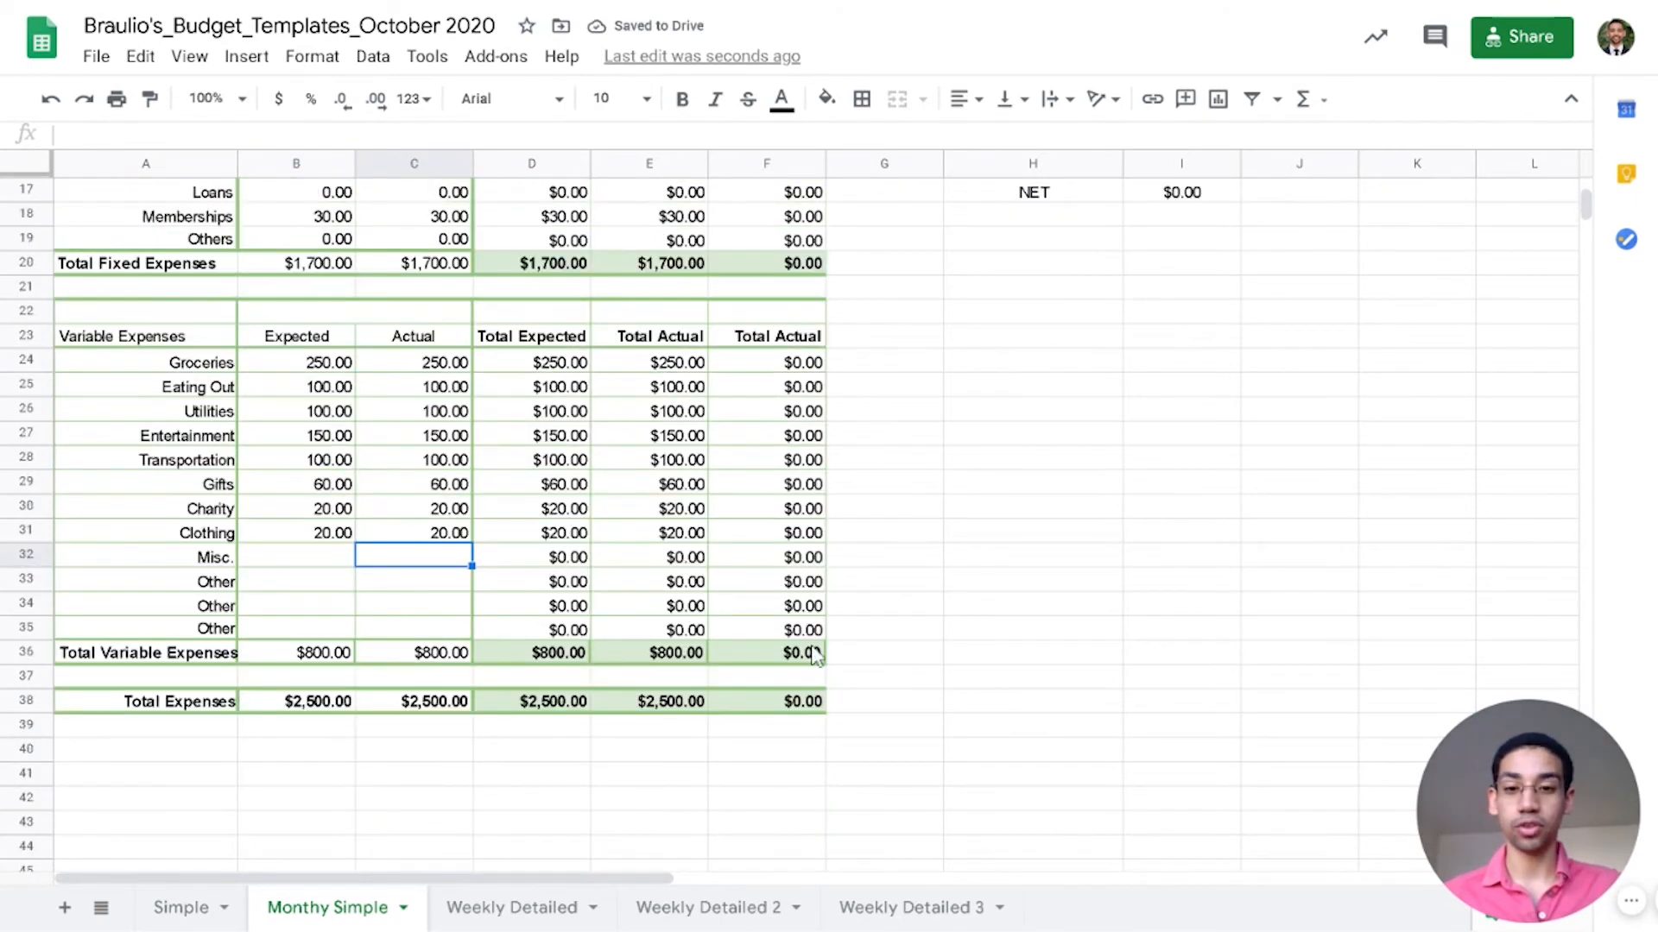
pyautogui.scroll(3, 781, 712)
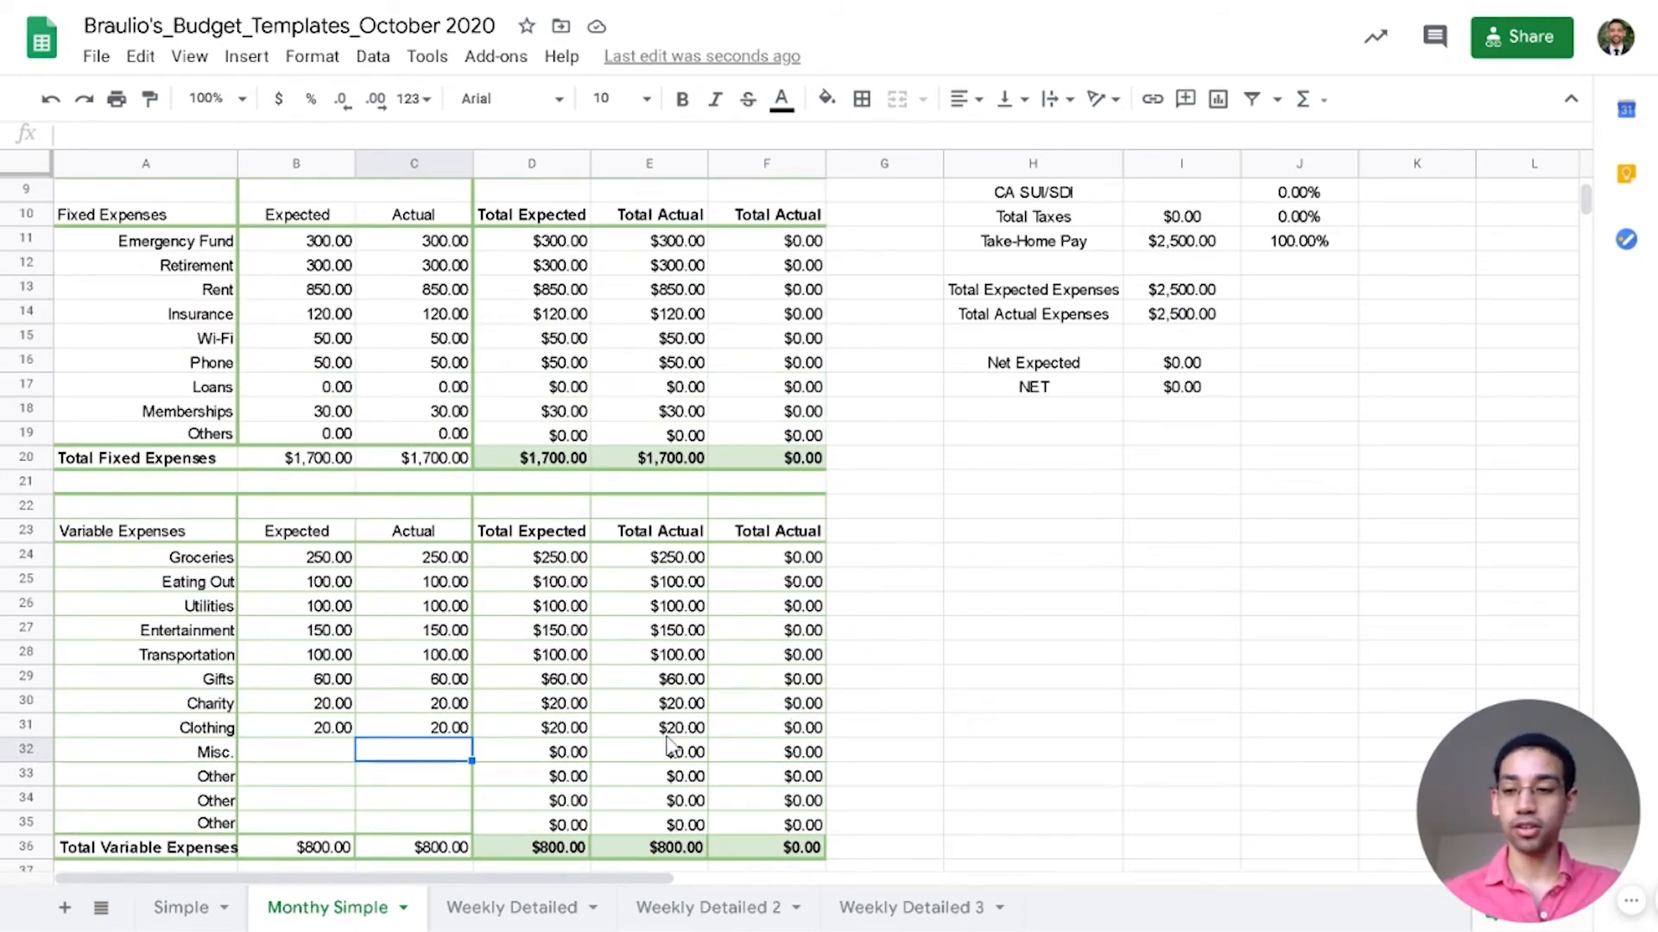
pyautogui.click(446, 566)
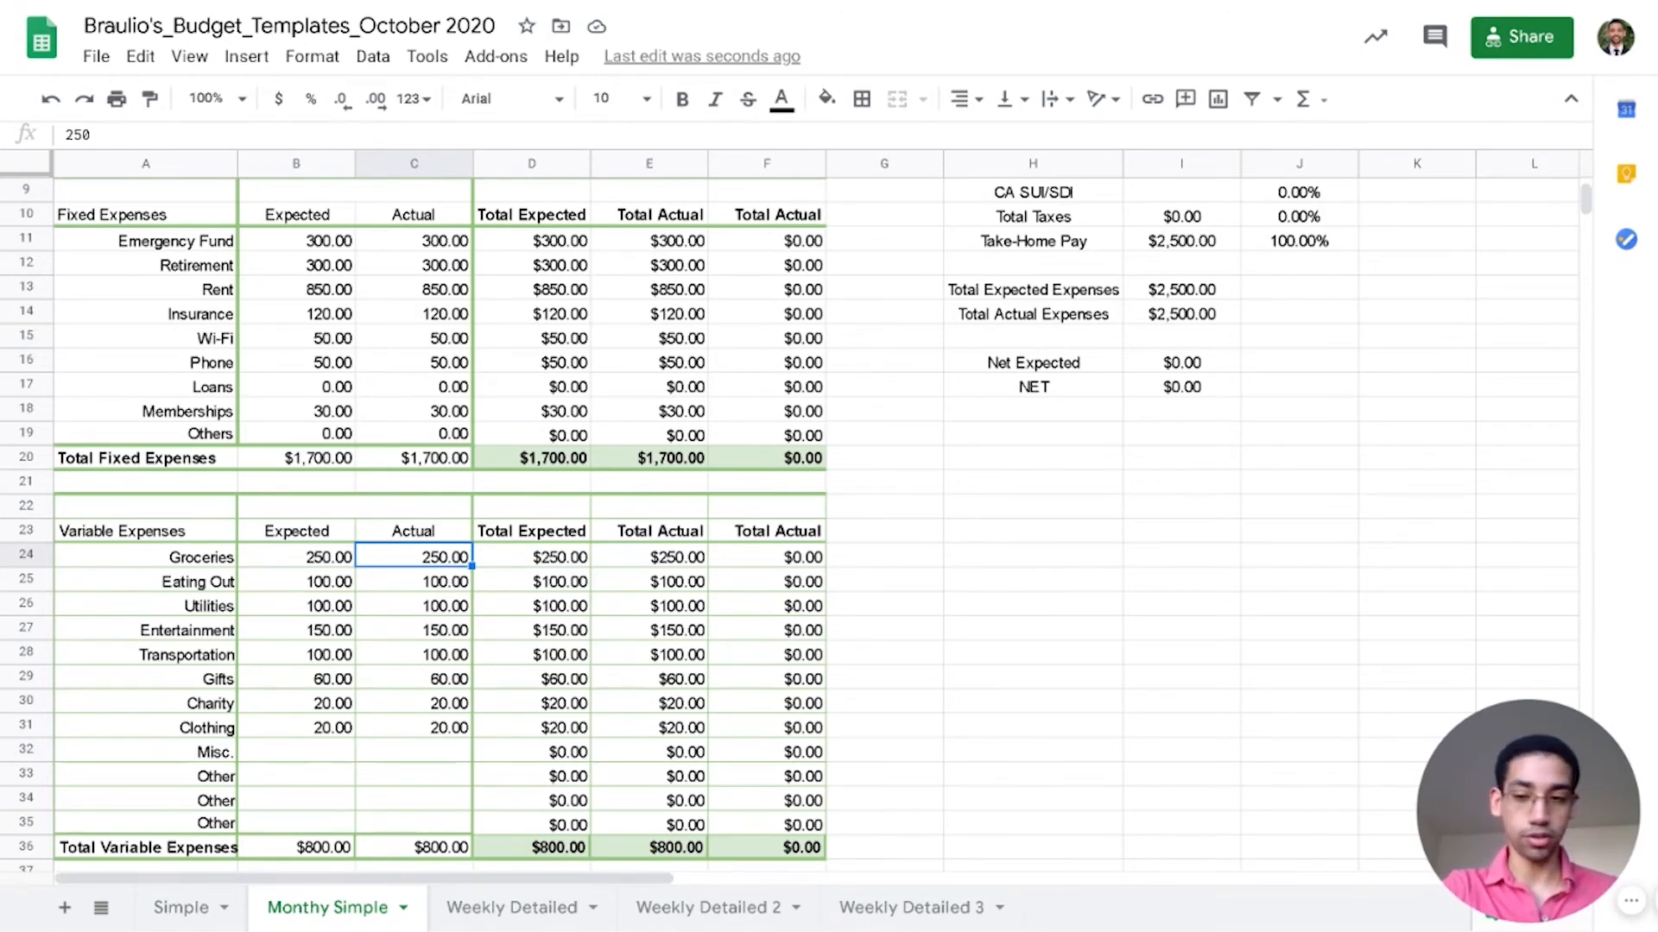
pyautogui.write('300')
pyautogui.press('Return')
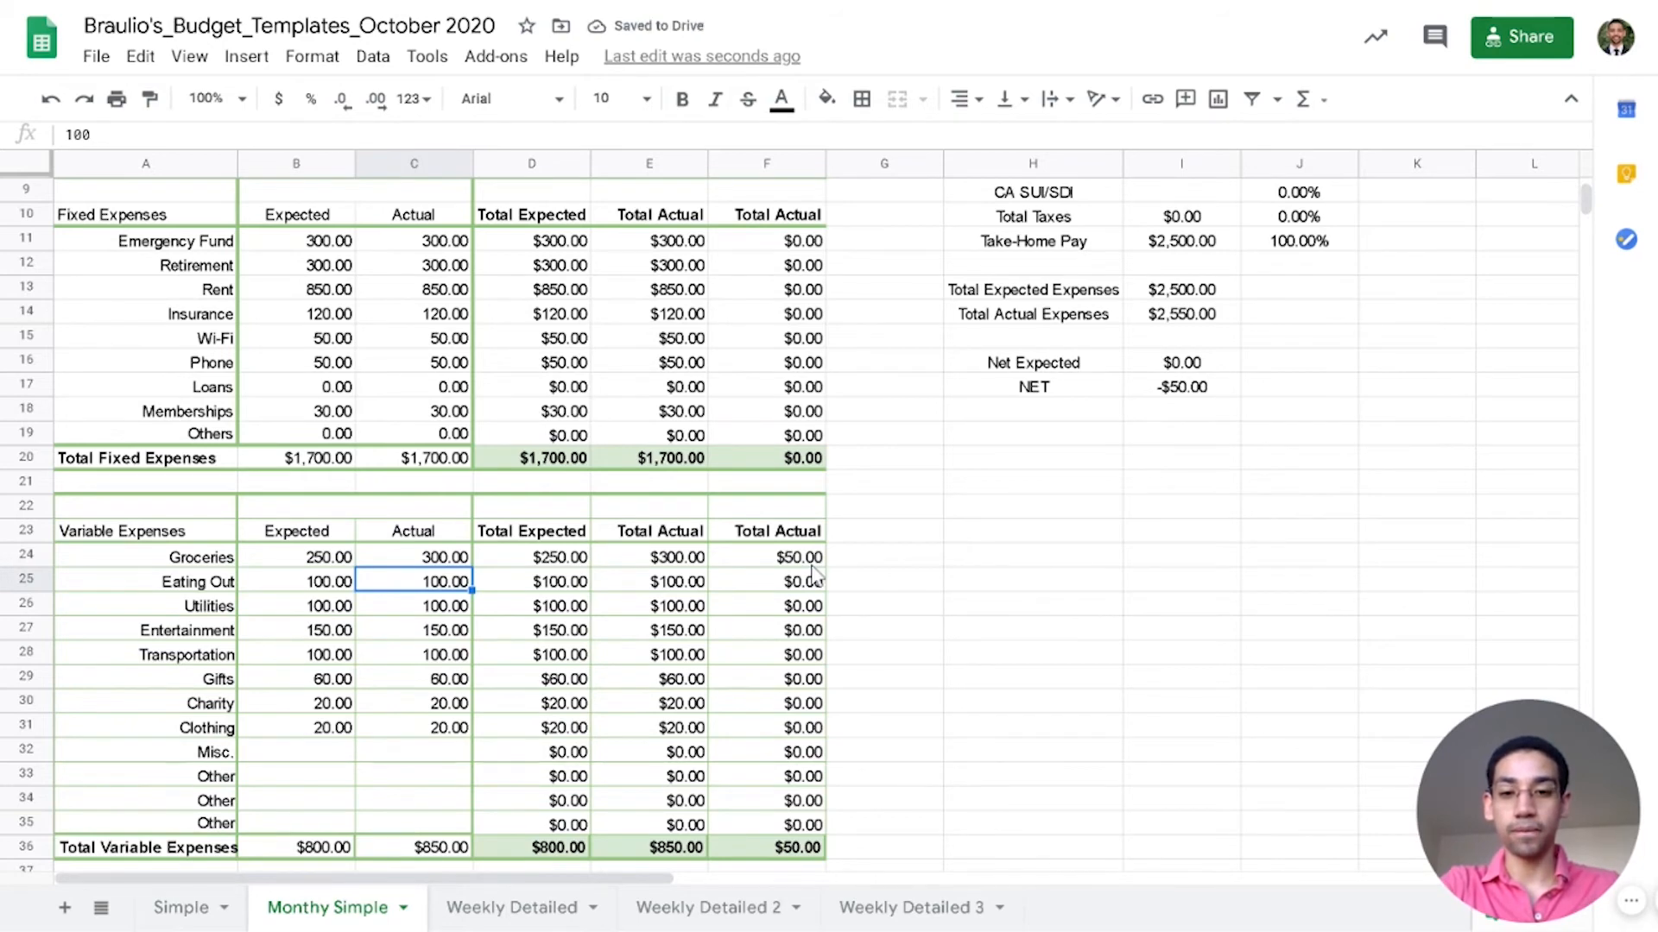
# Step: Check how the higher Groceries amount affects the expense totals and the NET formula in I17
pyautogui.scroll(-3, 814, 576)
pyautogui.scroll(3, 814, 576)
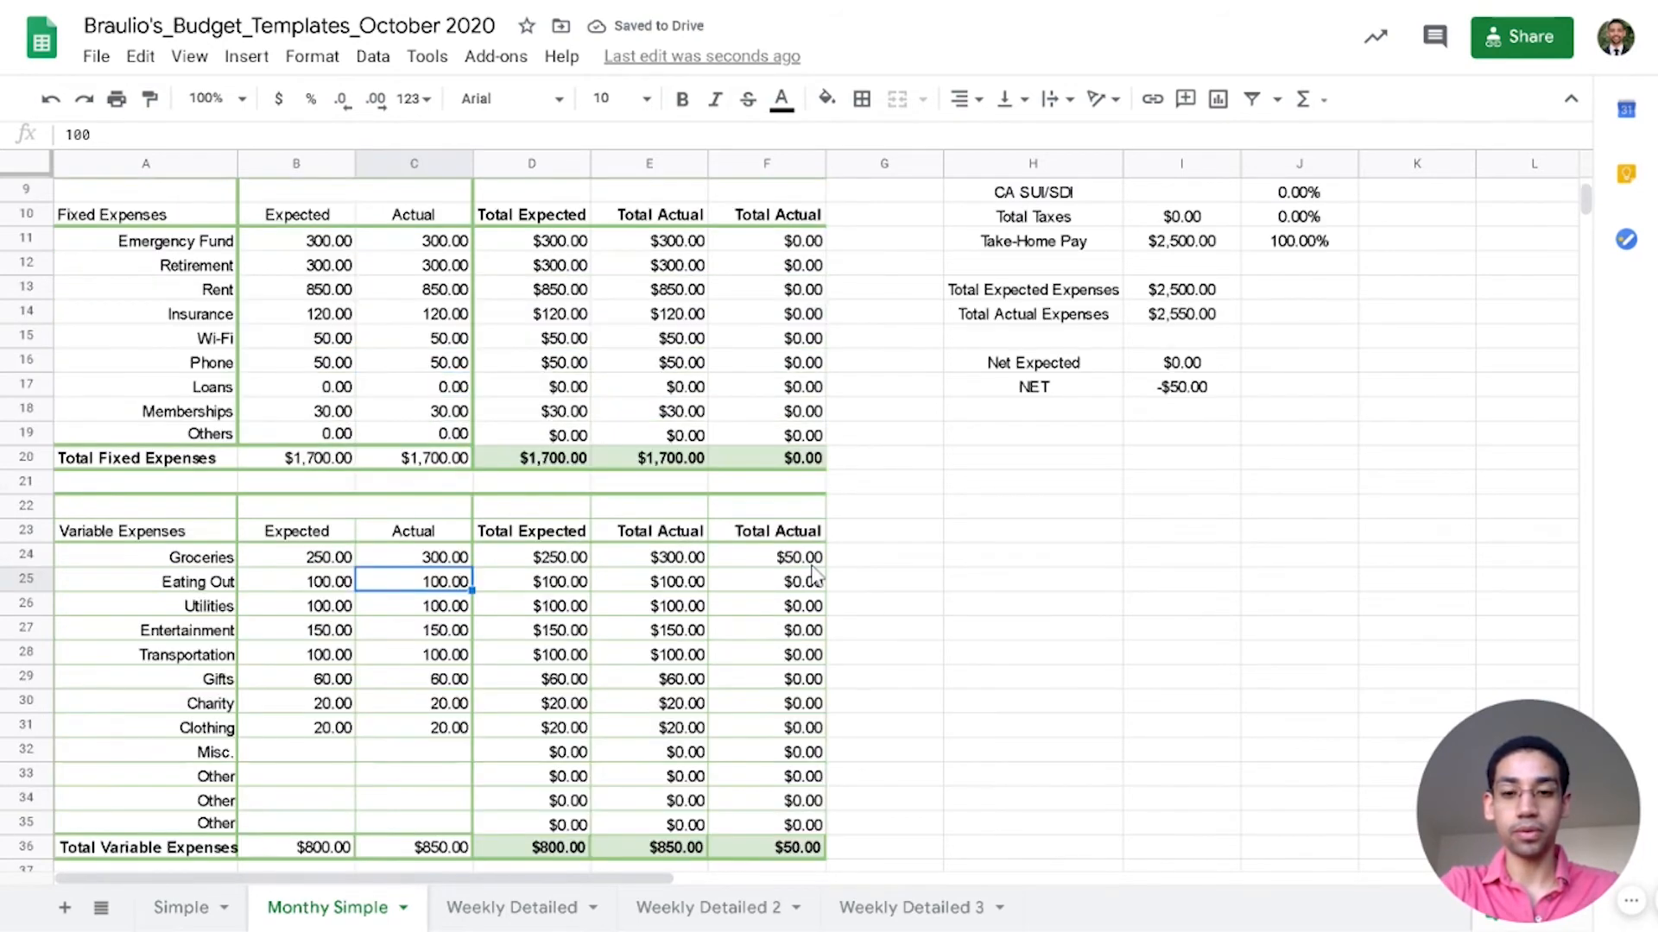
pyautogui.click(1194, 393)
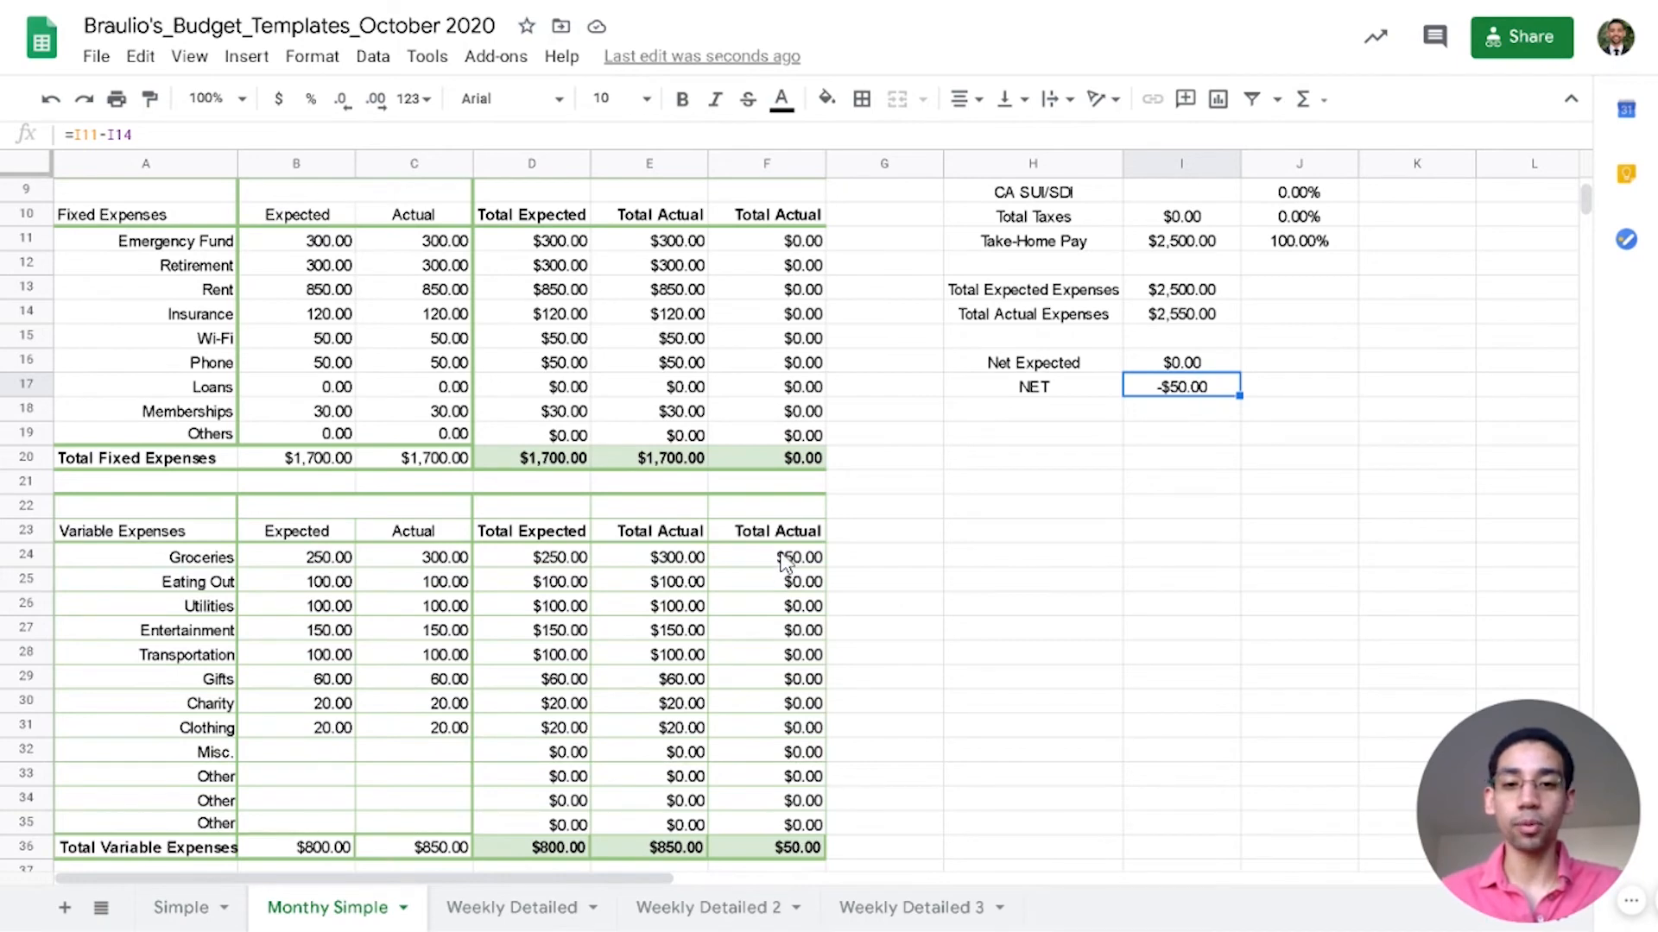
pyautogui.scroll(3, 784, 561)
pyautogui.scroll(-3, 784, 561)
pyautogui.moveTo(805, 565); pyautogui.dragTo(807, 846)
pyautogui.scroll(-2, 811, 851)
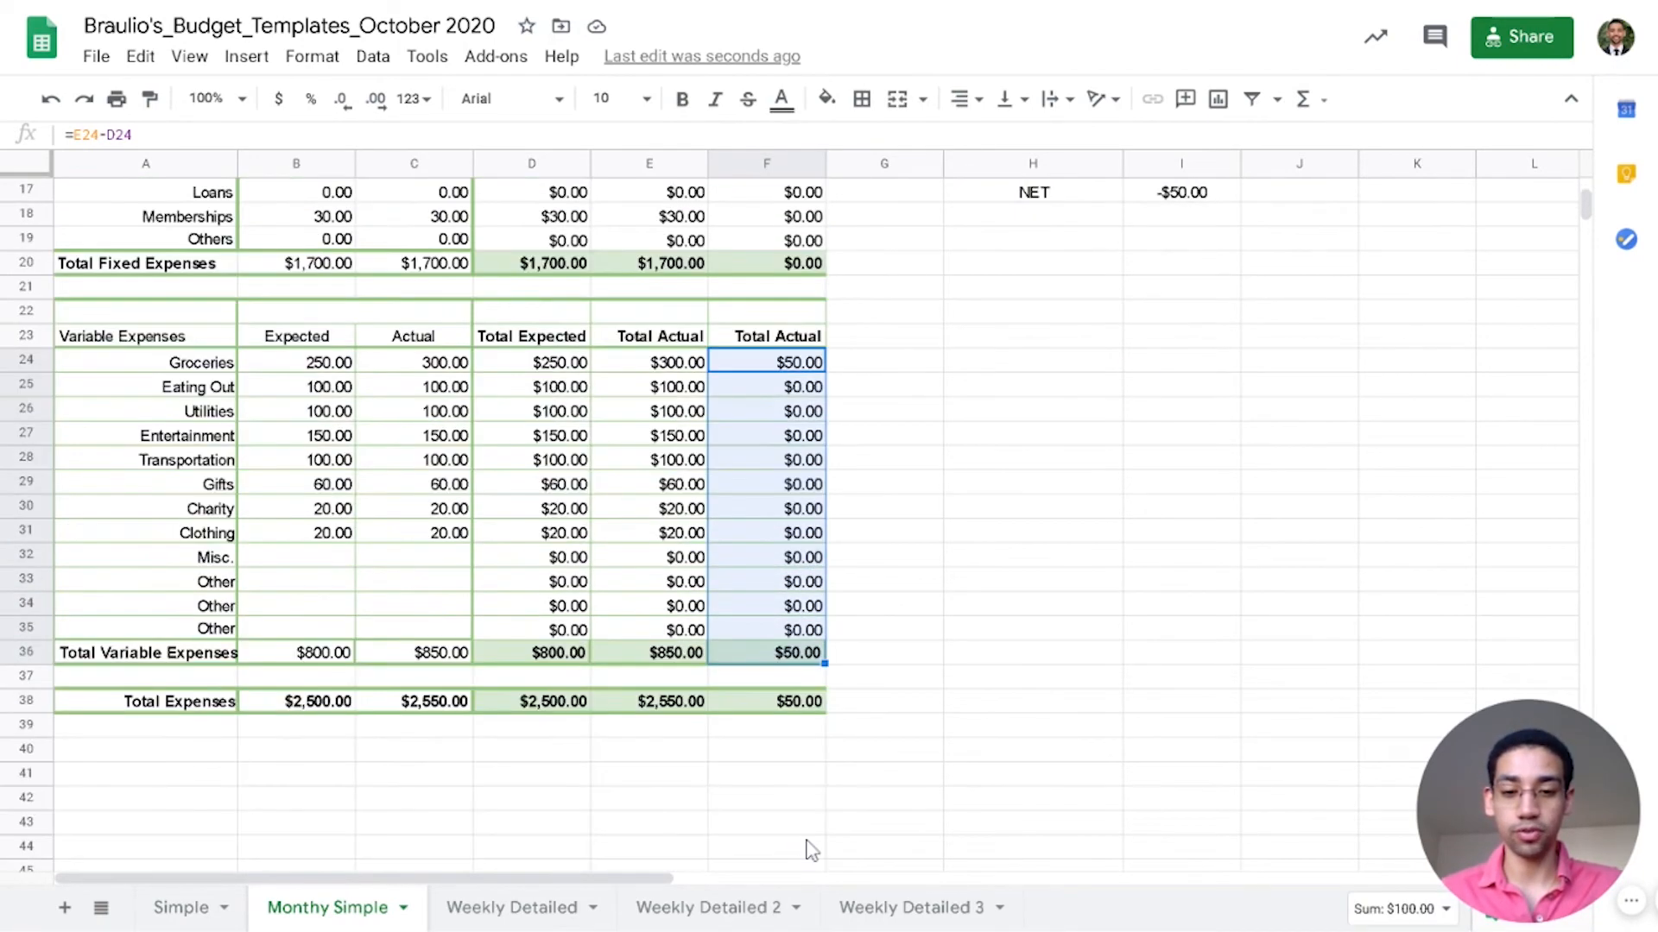
pyautogui.keyDown('ctrl'); pyautogui.click(806, 701); pyautogui.keyUp('ctrl')
pyautogui.scroll(2, 807, 706)
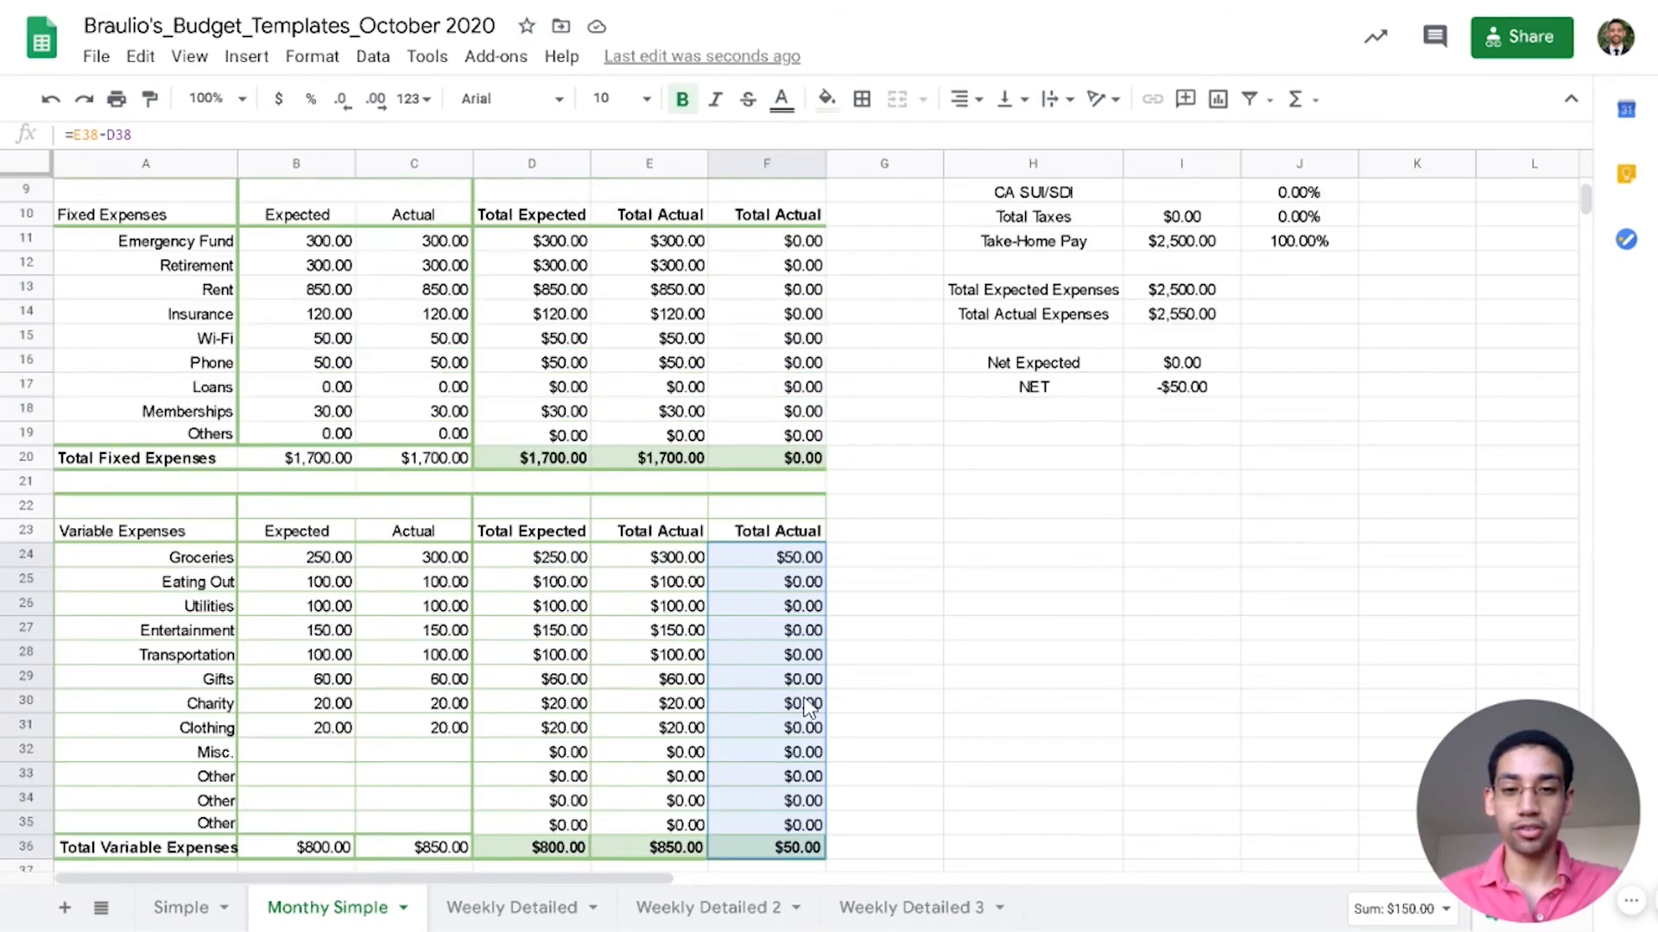
pyautogui.rightClick(767, 667)
pyautogui.click(750, 565)
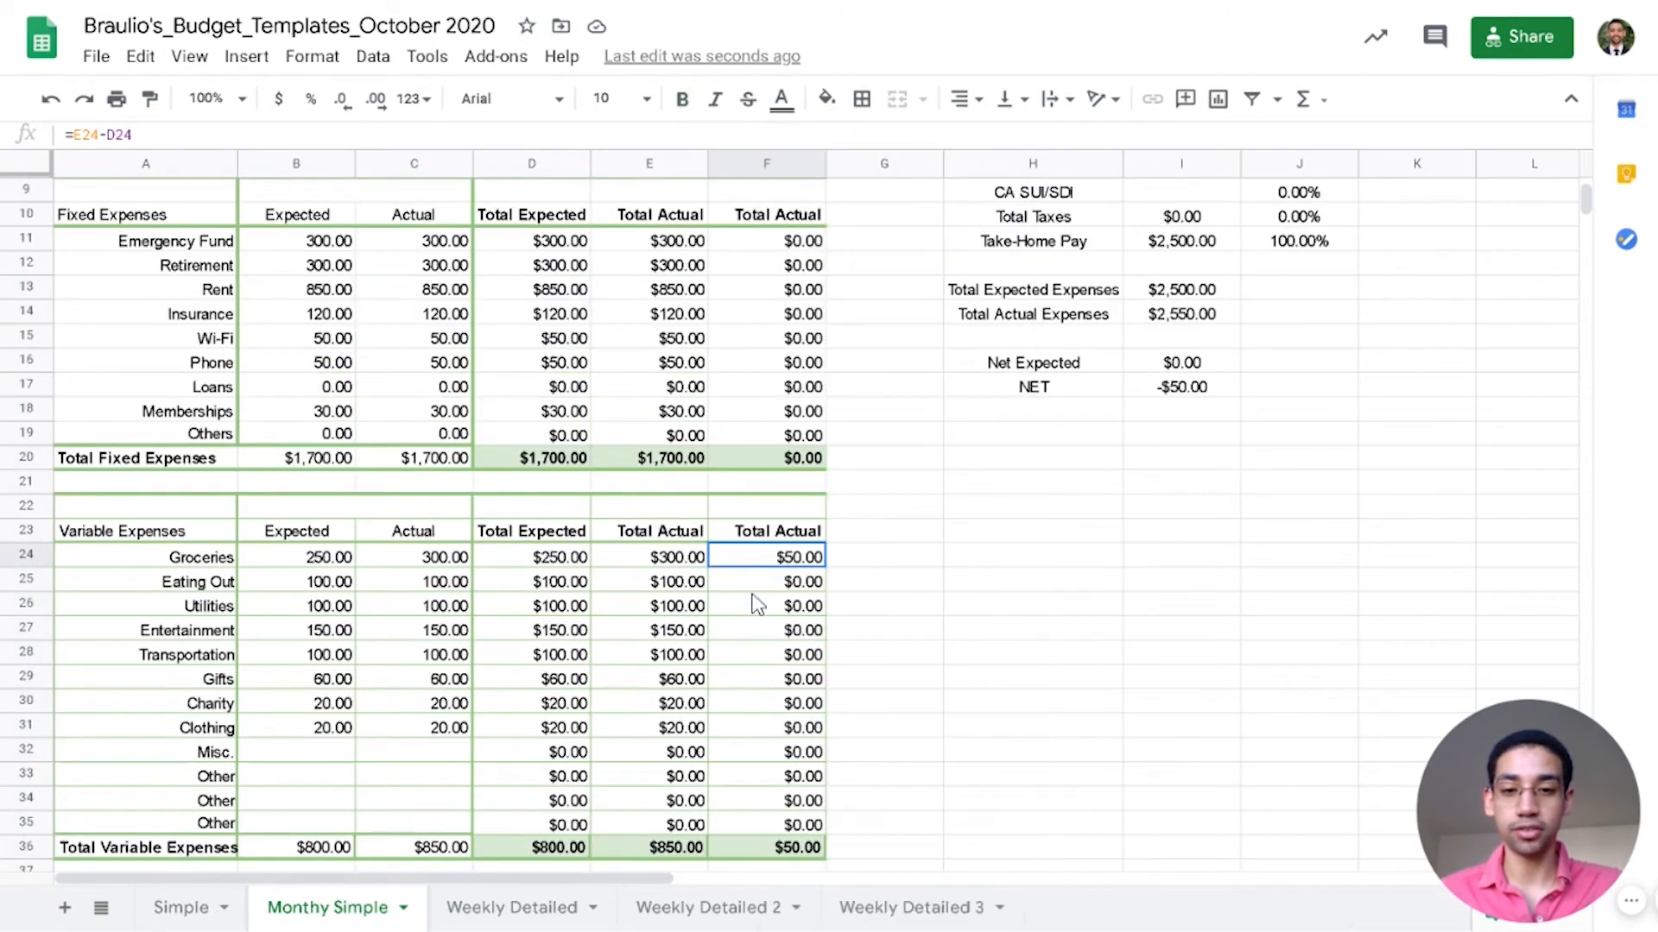
pyautogui.keyDown('shift'); pyautogui.click(781, 847); pyautogui.keyUp('shift')
pyautogui.scroll(-2, 784, 854)
pyautogui.keyDown('ctrl'); pyautogui.click(806, 701); pyautogui.keyUp('ctrl')
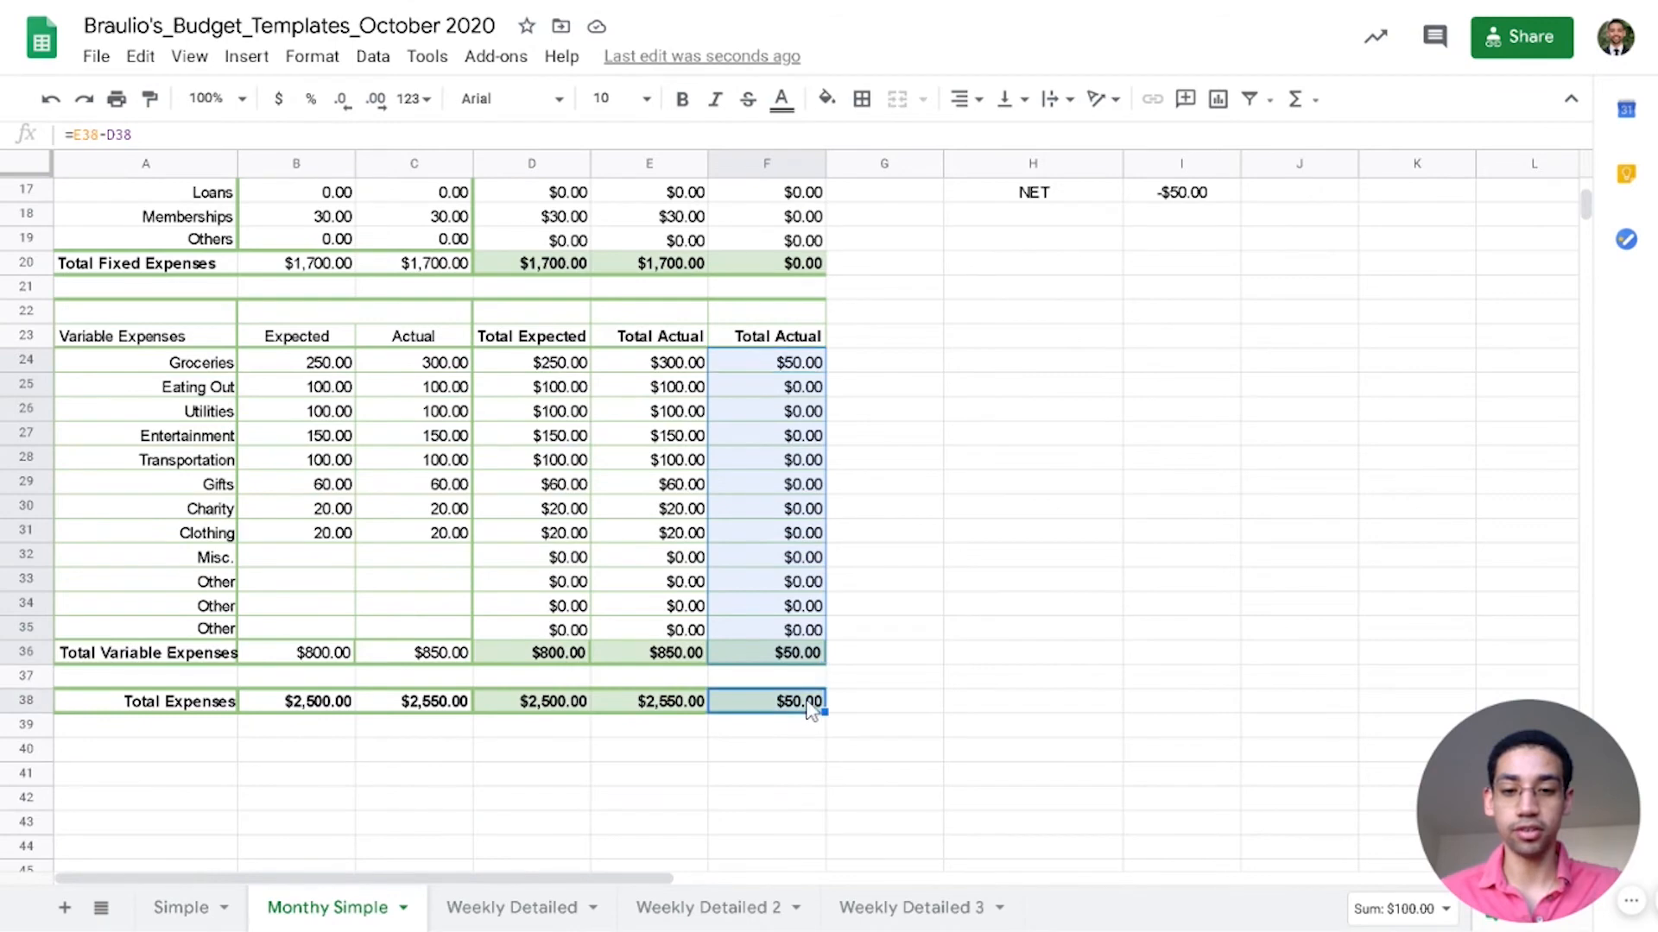
pyautogui.scroll(2, 812, 710)
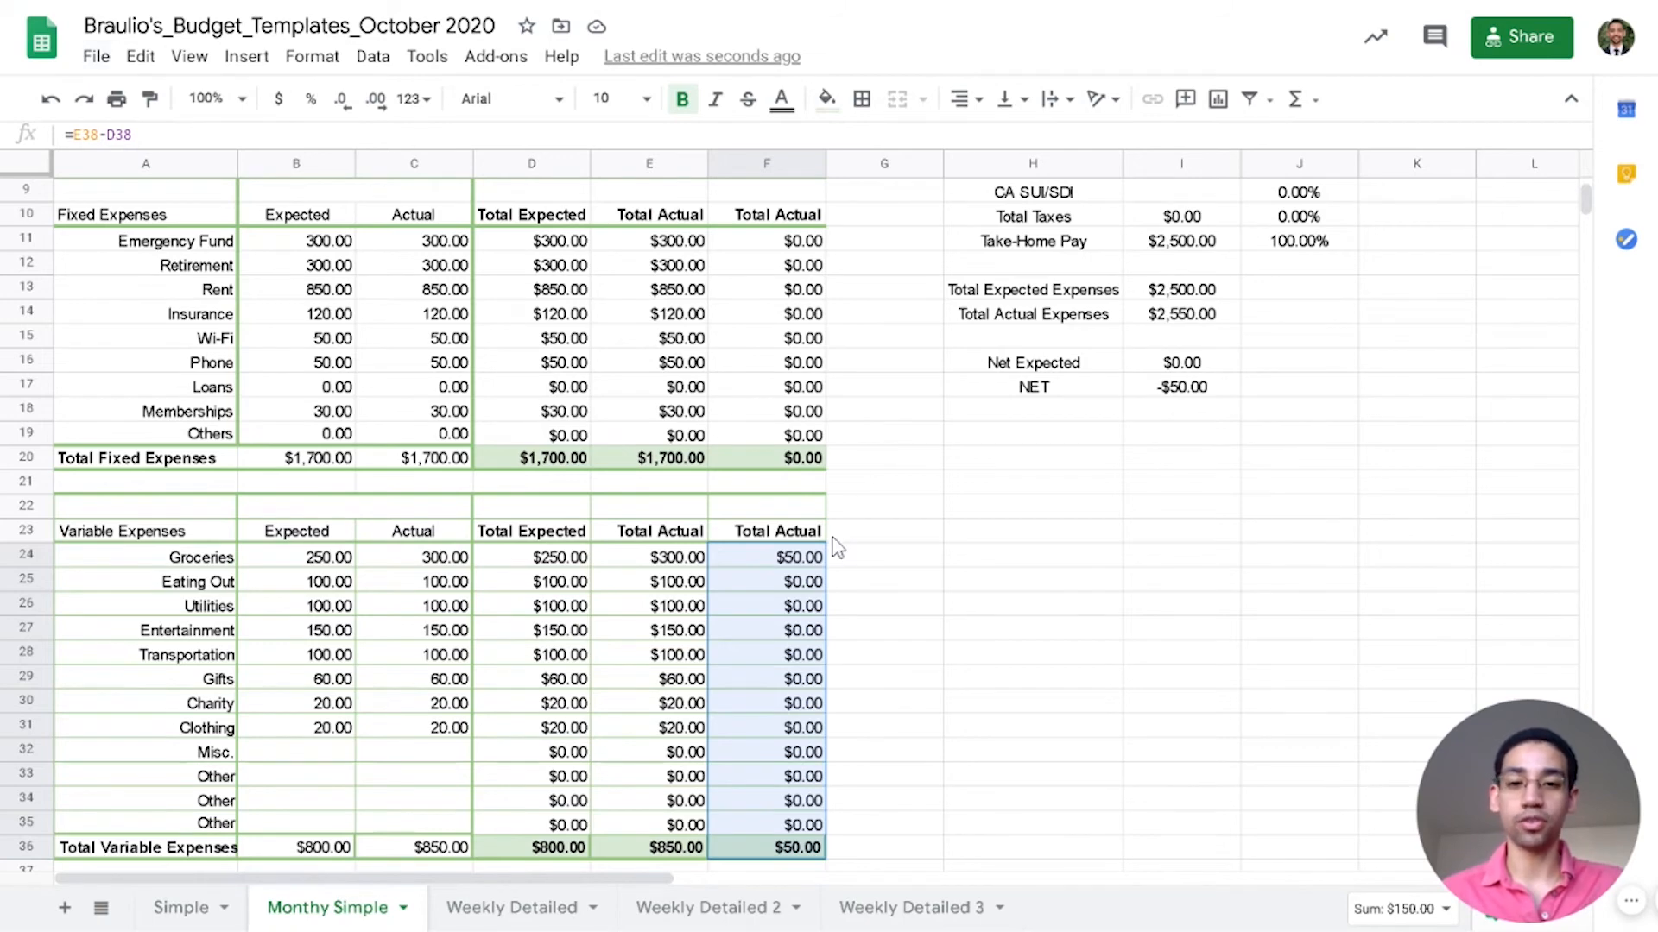
pyautogui.click(778, 562)
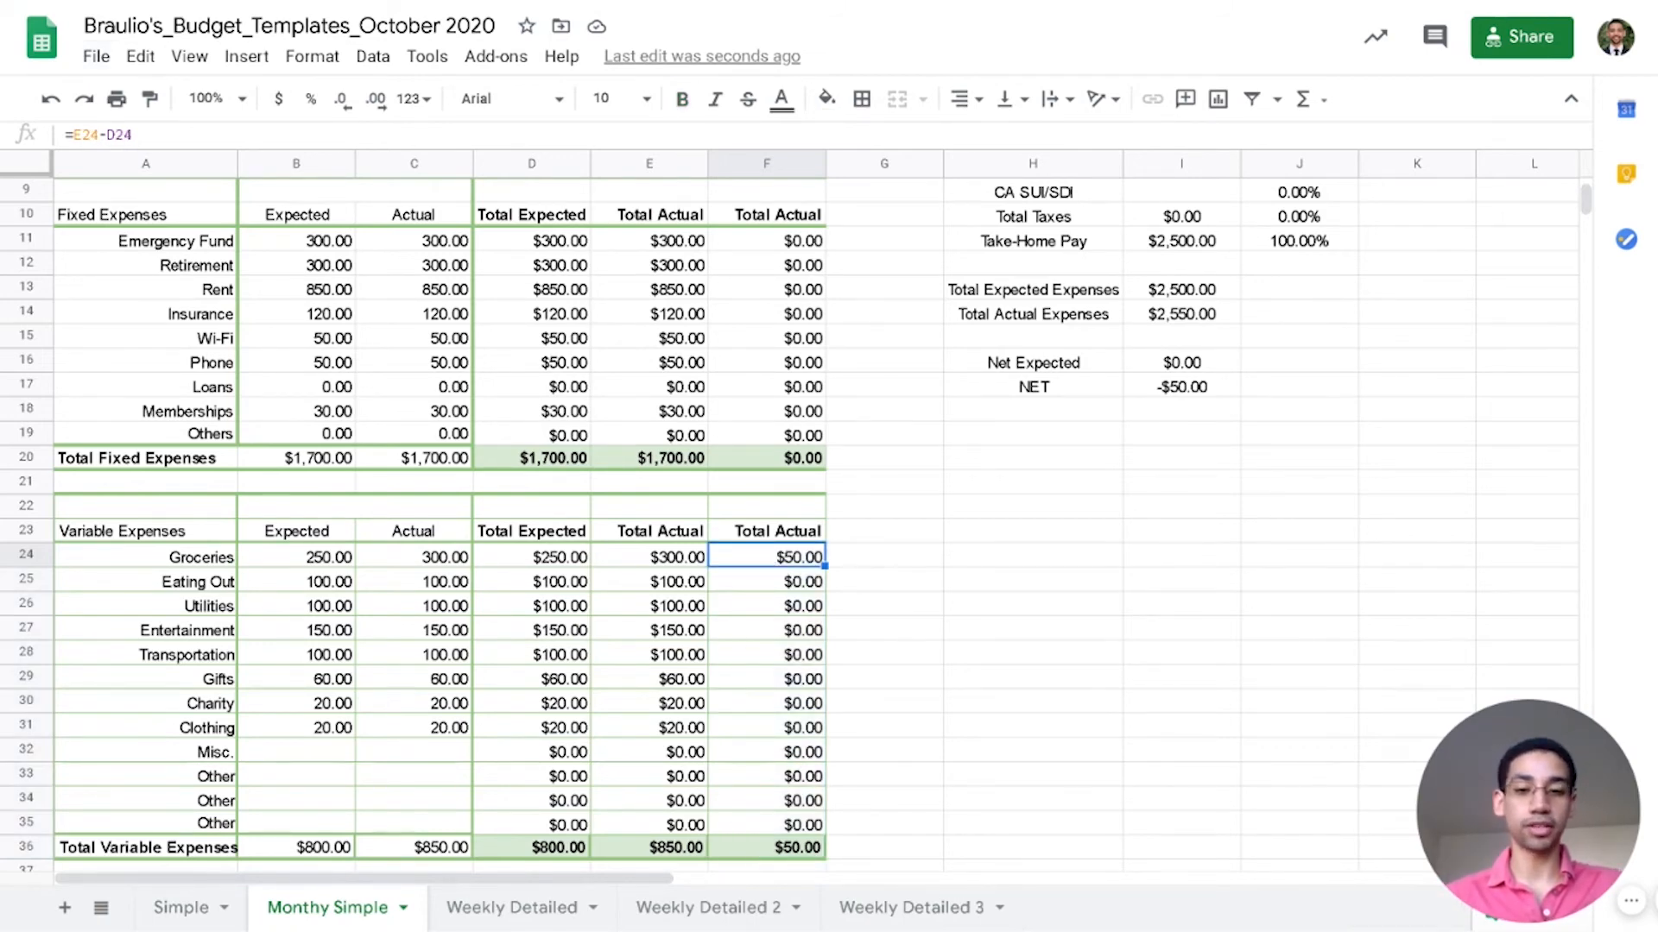
# Step: Copy the Difference header from F4 over the last Fixed Expenses column header in F10
pyautogui.scroll(3, 785, 572)
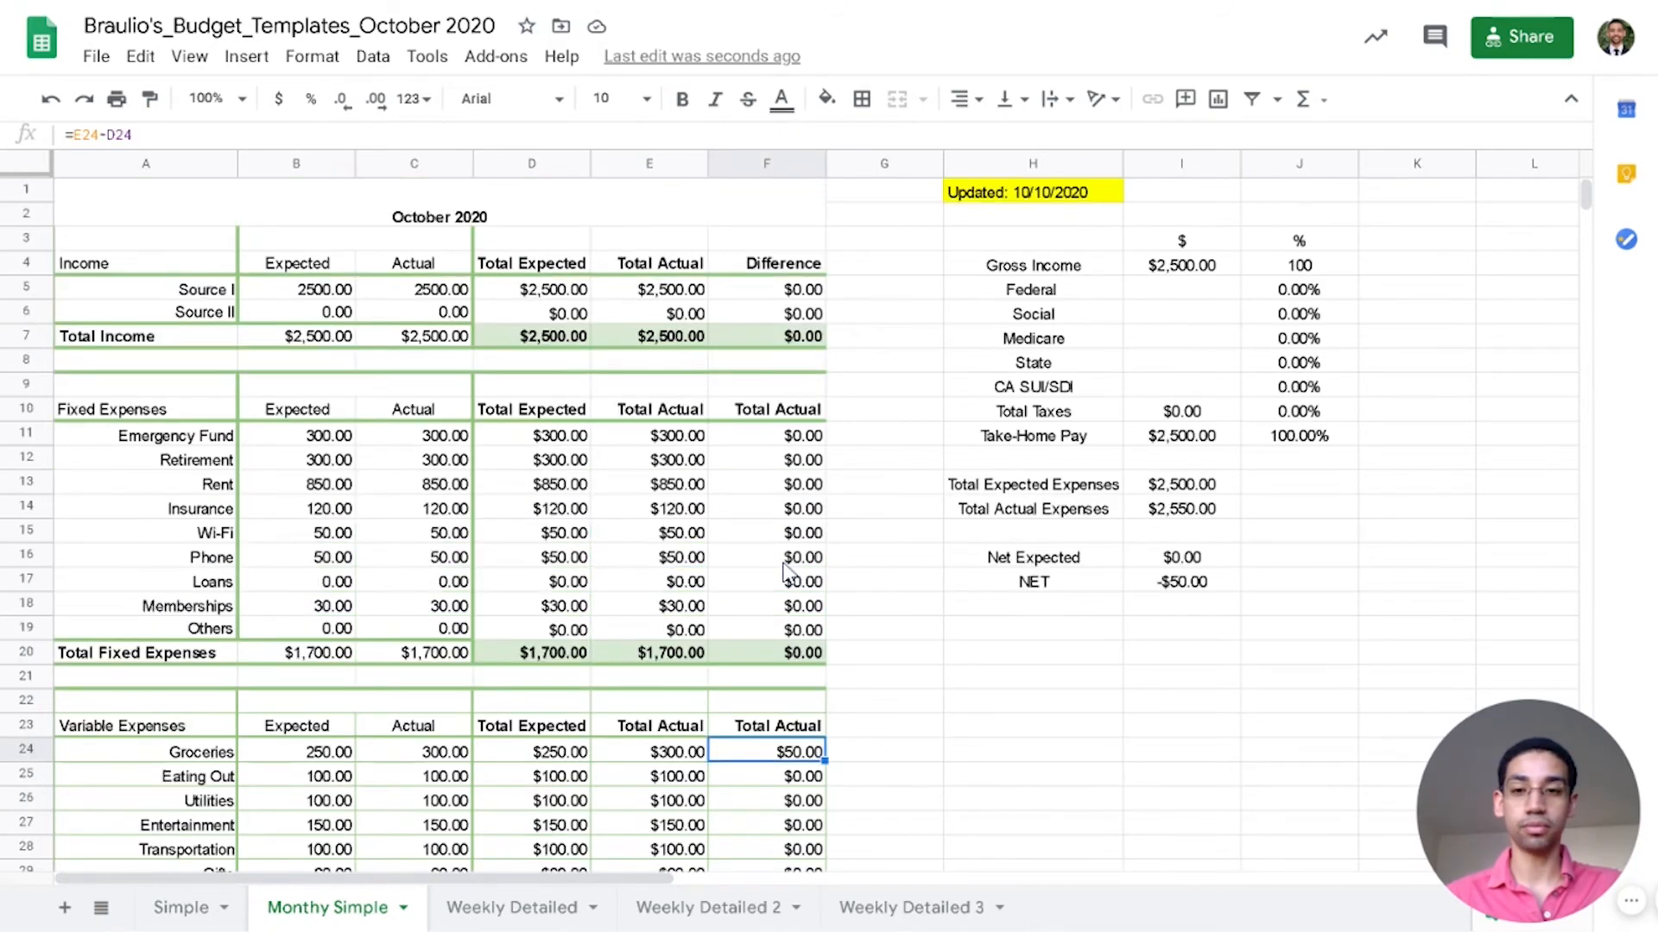
pyautogui.click(789, 261)
pyautogui.hotkey('ctrl', 'c')
pyautogui.press('Down')
pyautogui.press('Down')
pyautogui.press('Down')
pyautogui.press('Down')
pyautogui.press('Down')
pyautogui.press('Down')
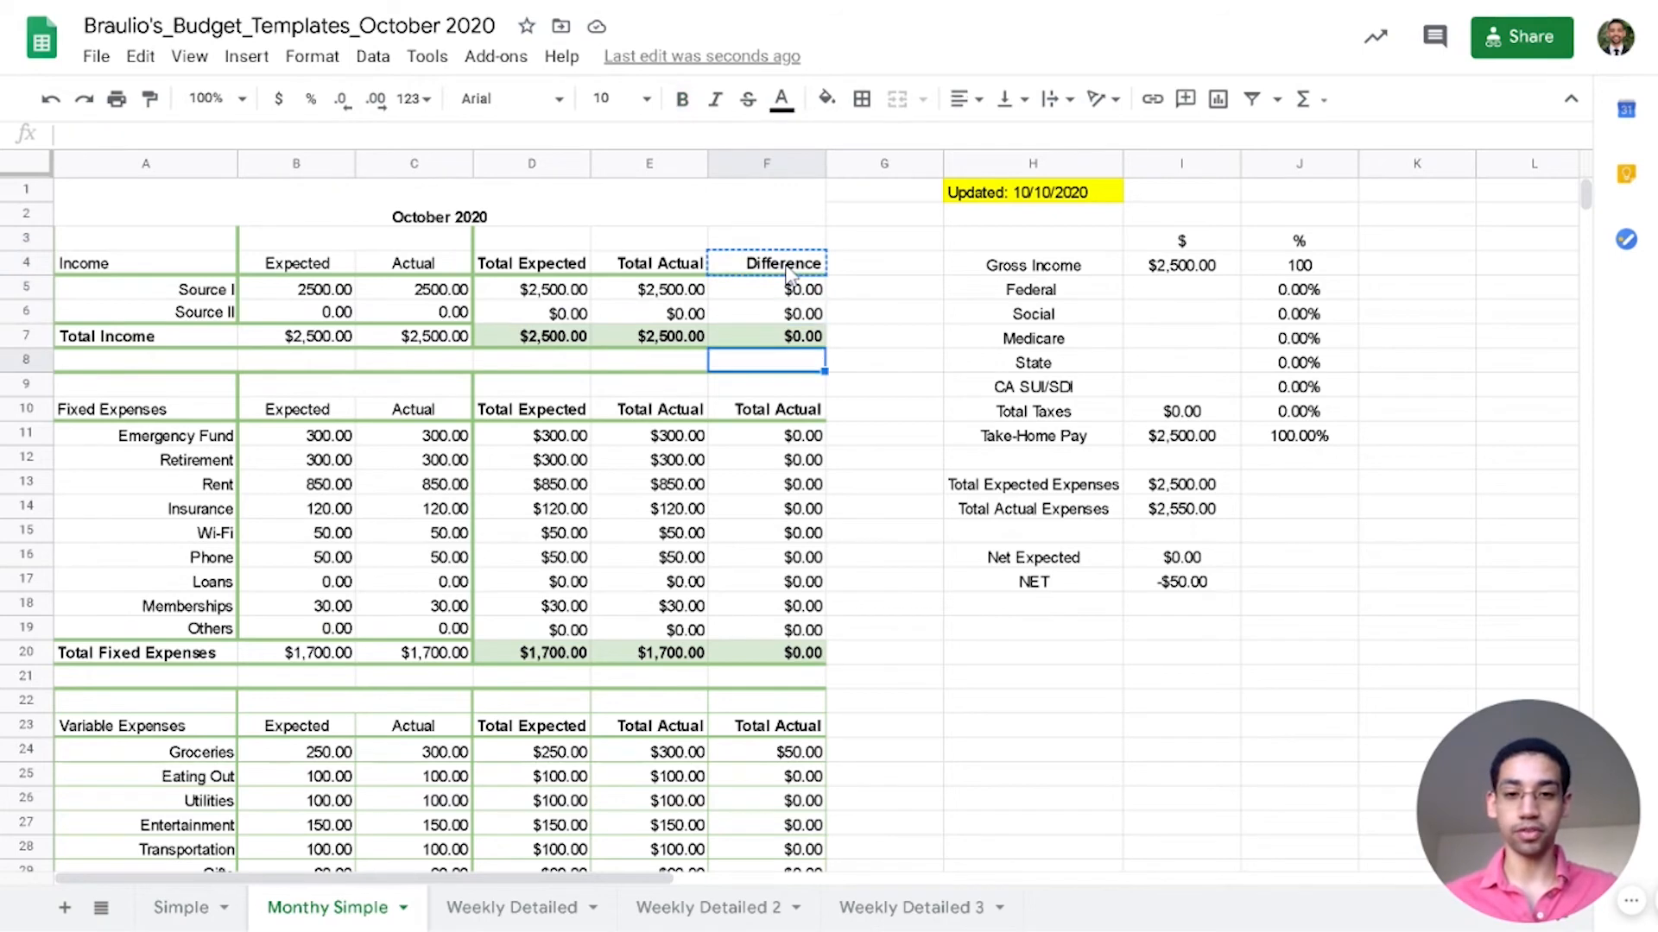
pyautogui.hotkey('ctrl', 'v')
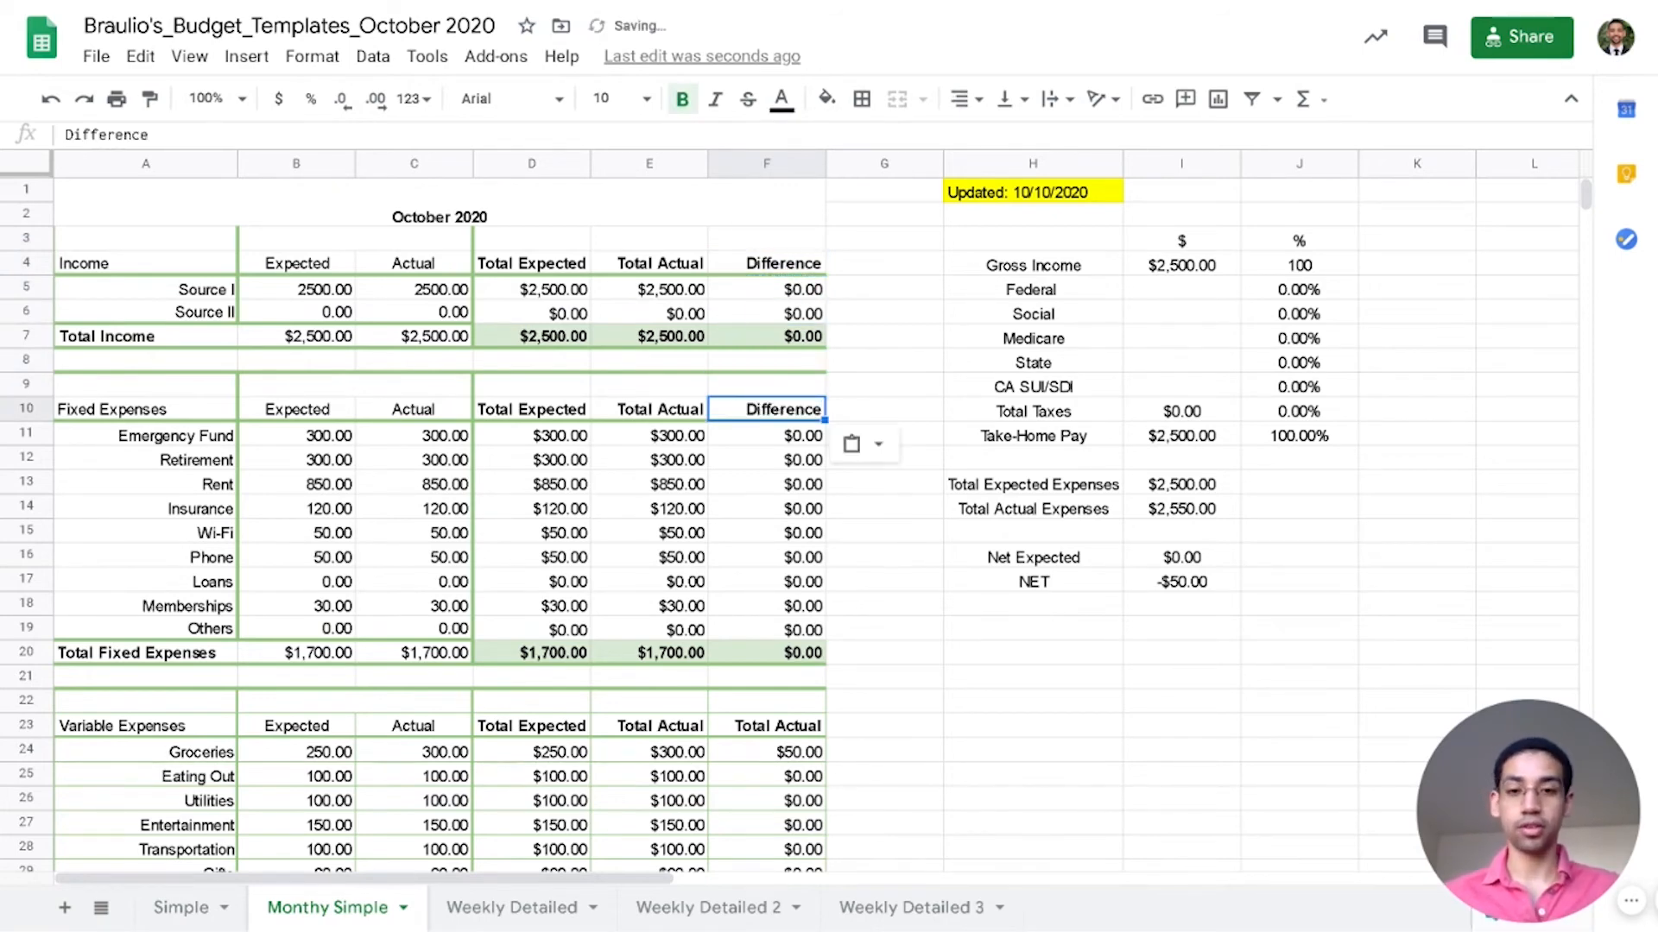
# Step: Paste the copied Difference header over the last Variable Expenses column header in F23
pyautogui.click(784, 703)
pyautogui.hotkey('ctrl', 'v')
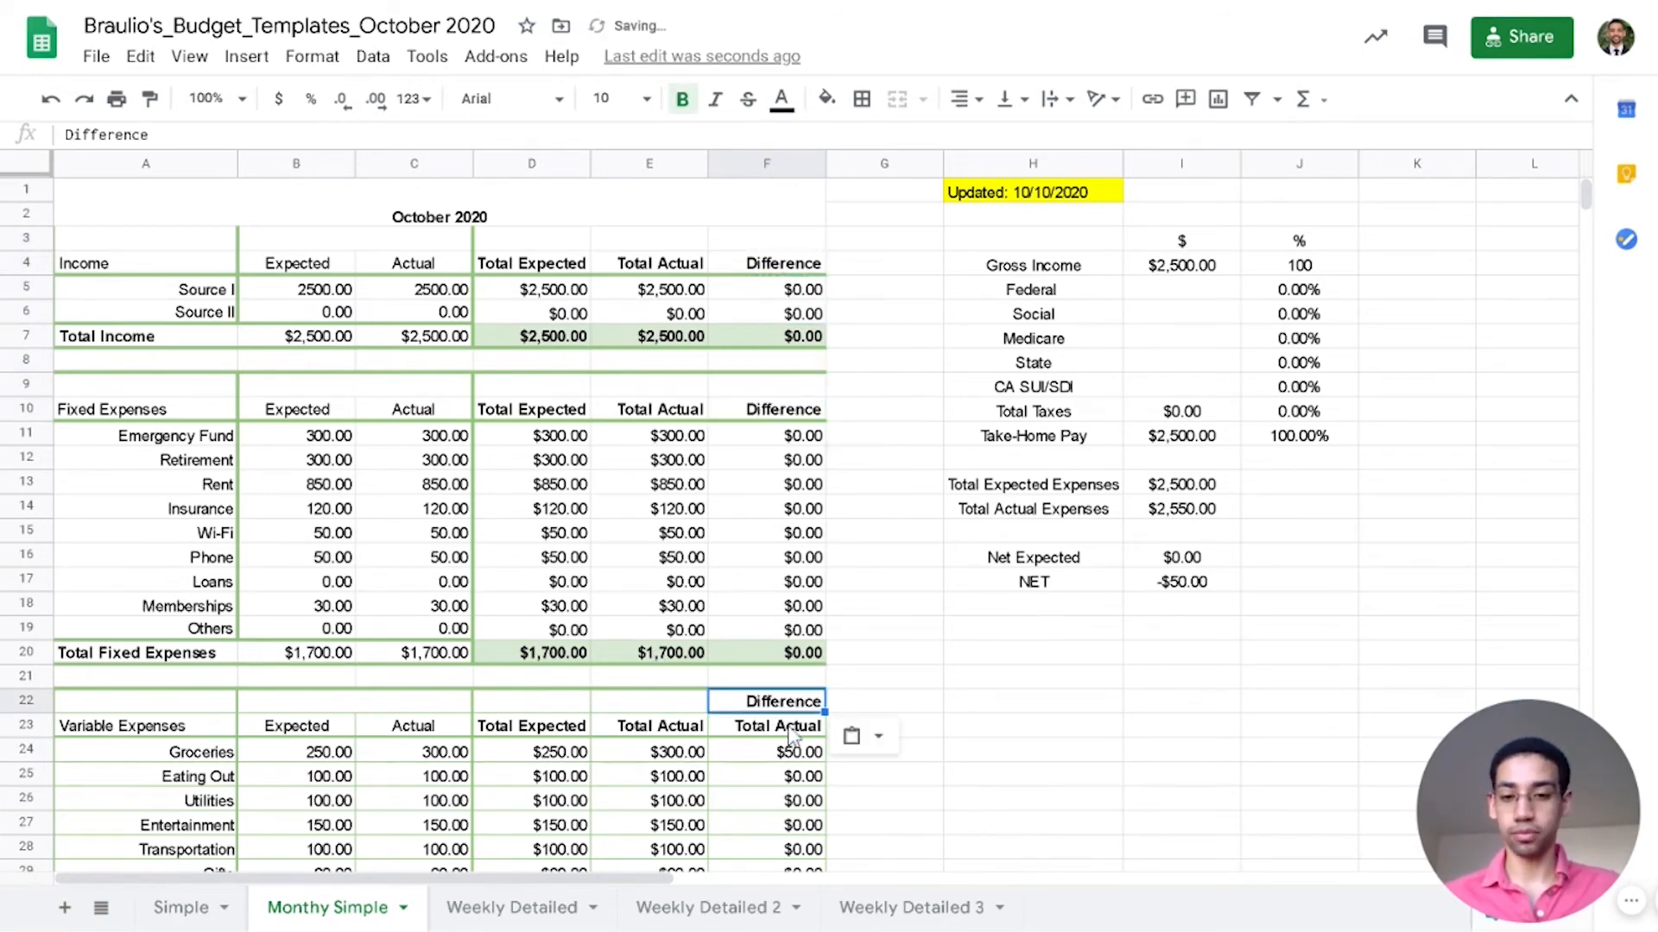
pyautogui.hotkey('ctrl', 'z')
pyautogui.click(791, 732)
pyautogui.hotkey('ctrl', 'v')
# Step: Select F24:F36 and F38, review the conditional formatting rule that covers these difference cells, and close the rules
pyautogui.scroll(-3, 791, 734)
pyautogui.click(805, 574)
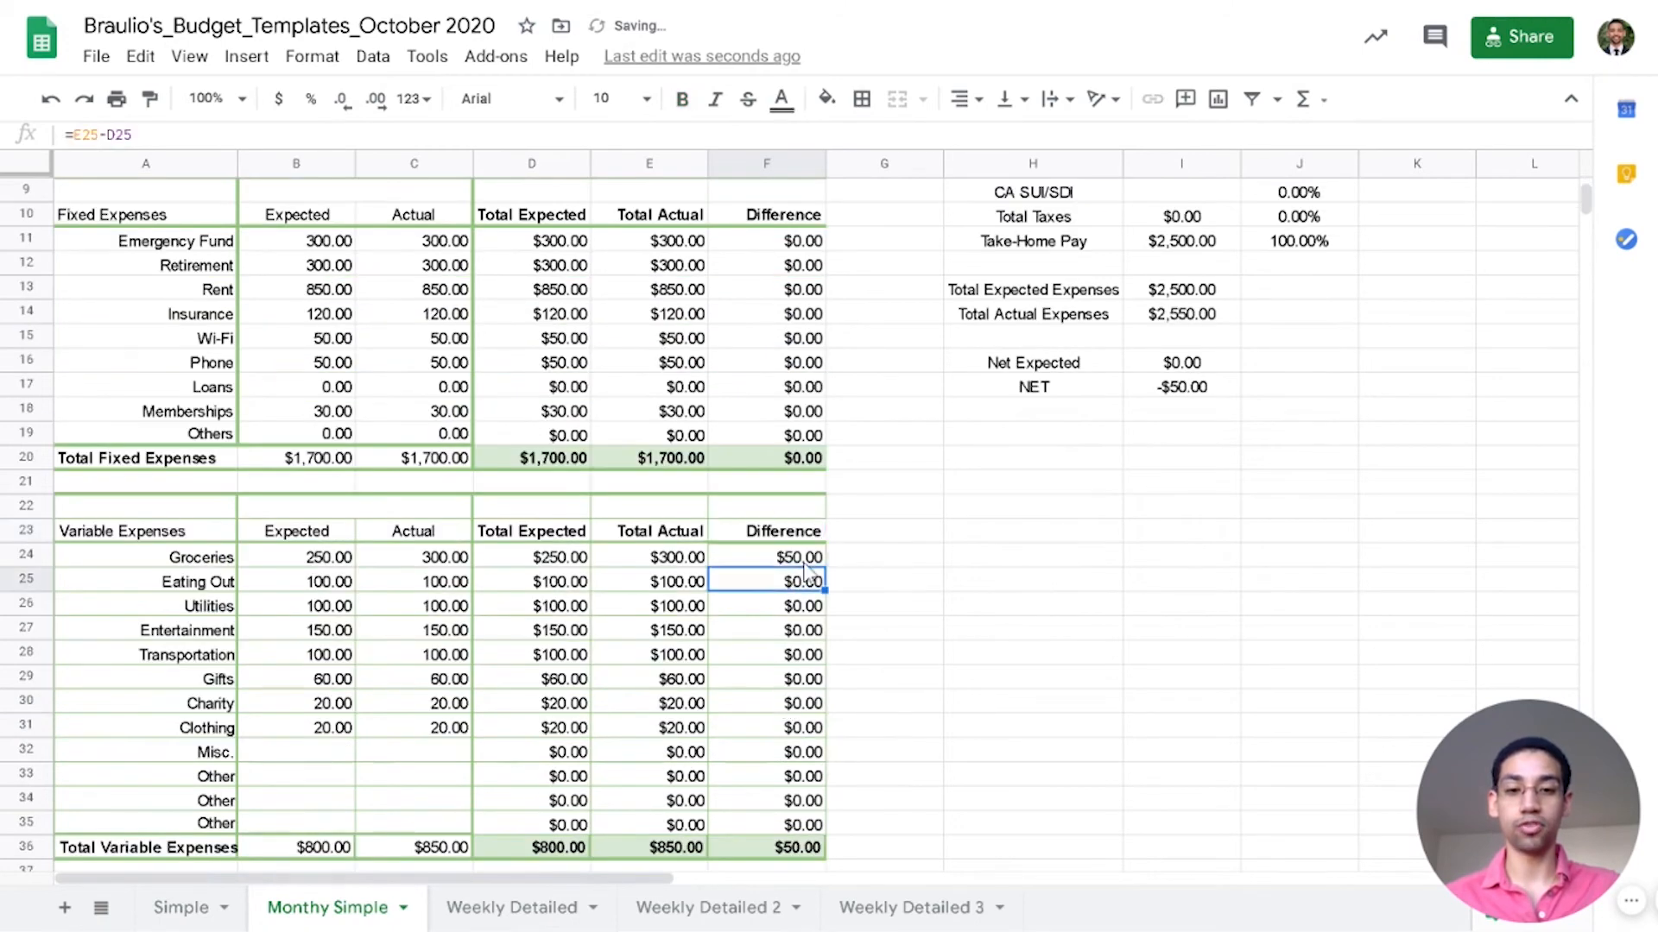
pyautogui.moveTo(803, 562); pyautogui.dragTo(796, 829)
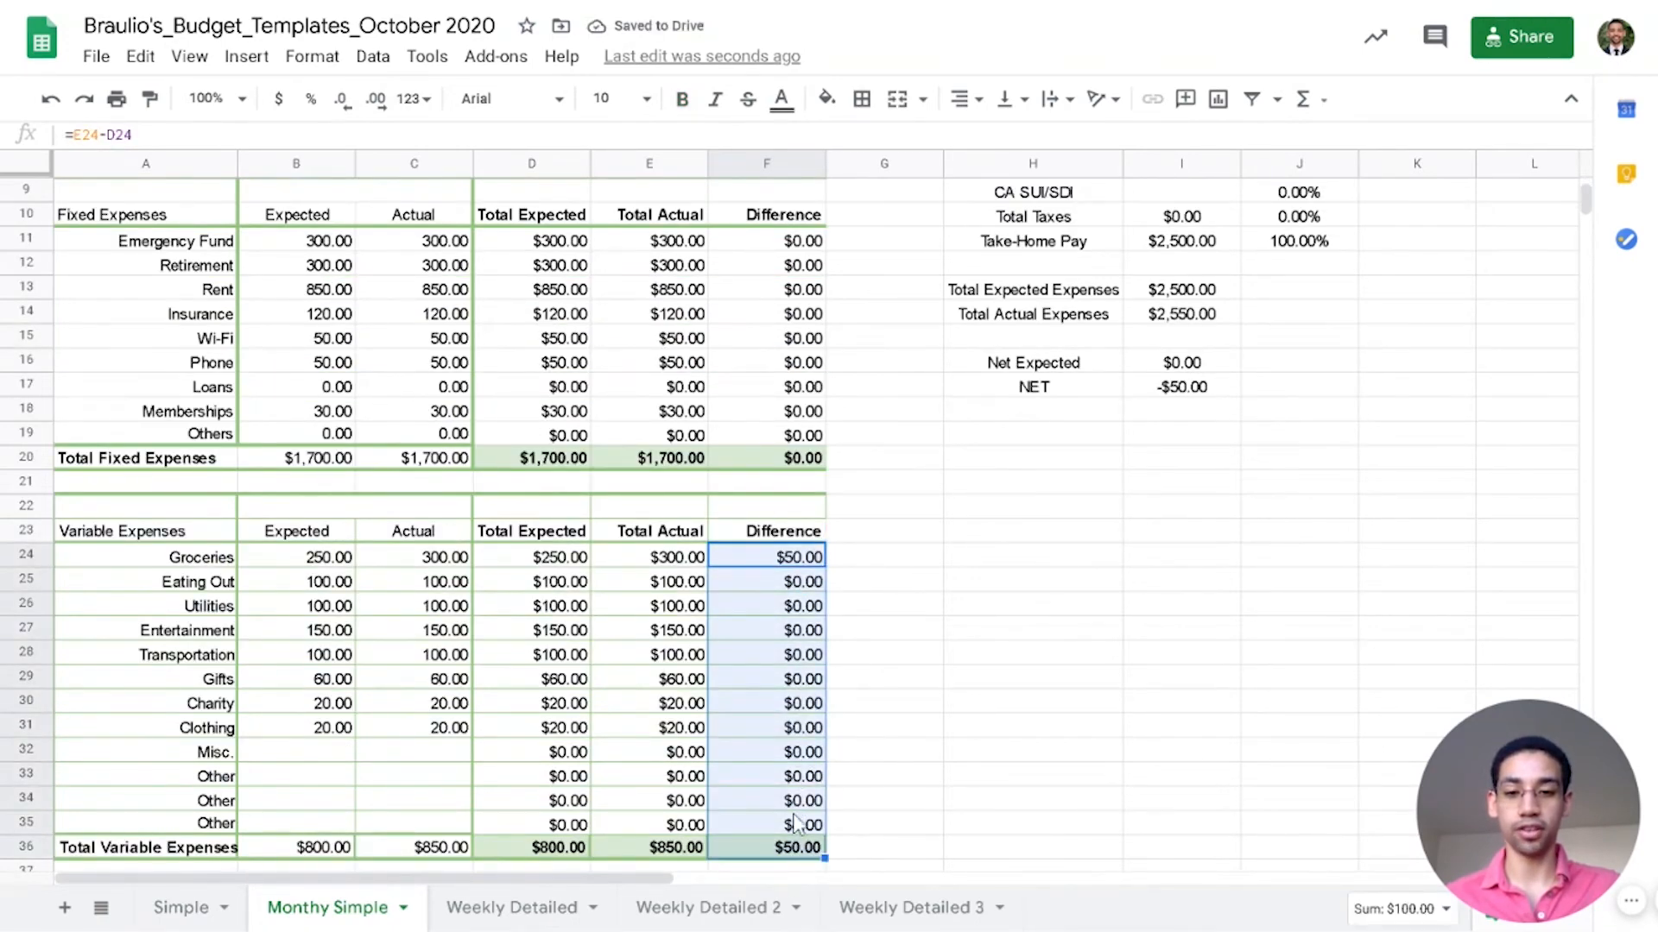
pyautogui.scroll(-3, 790, 803)
pyautogui.keyDown('ctrl'); pyautogui.click(798, 703); pyautogui.keyUp('ctrl')
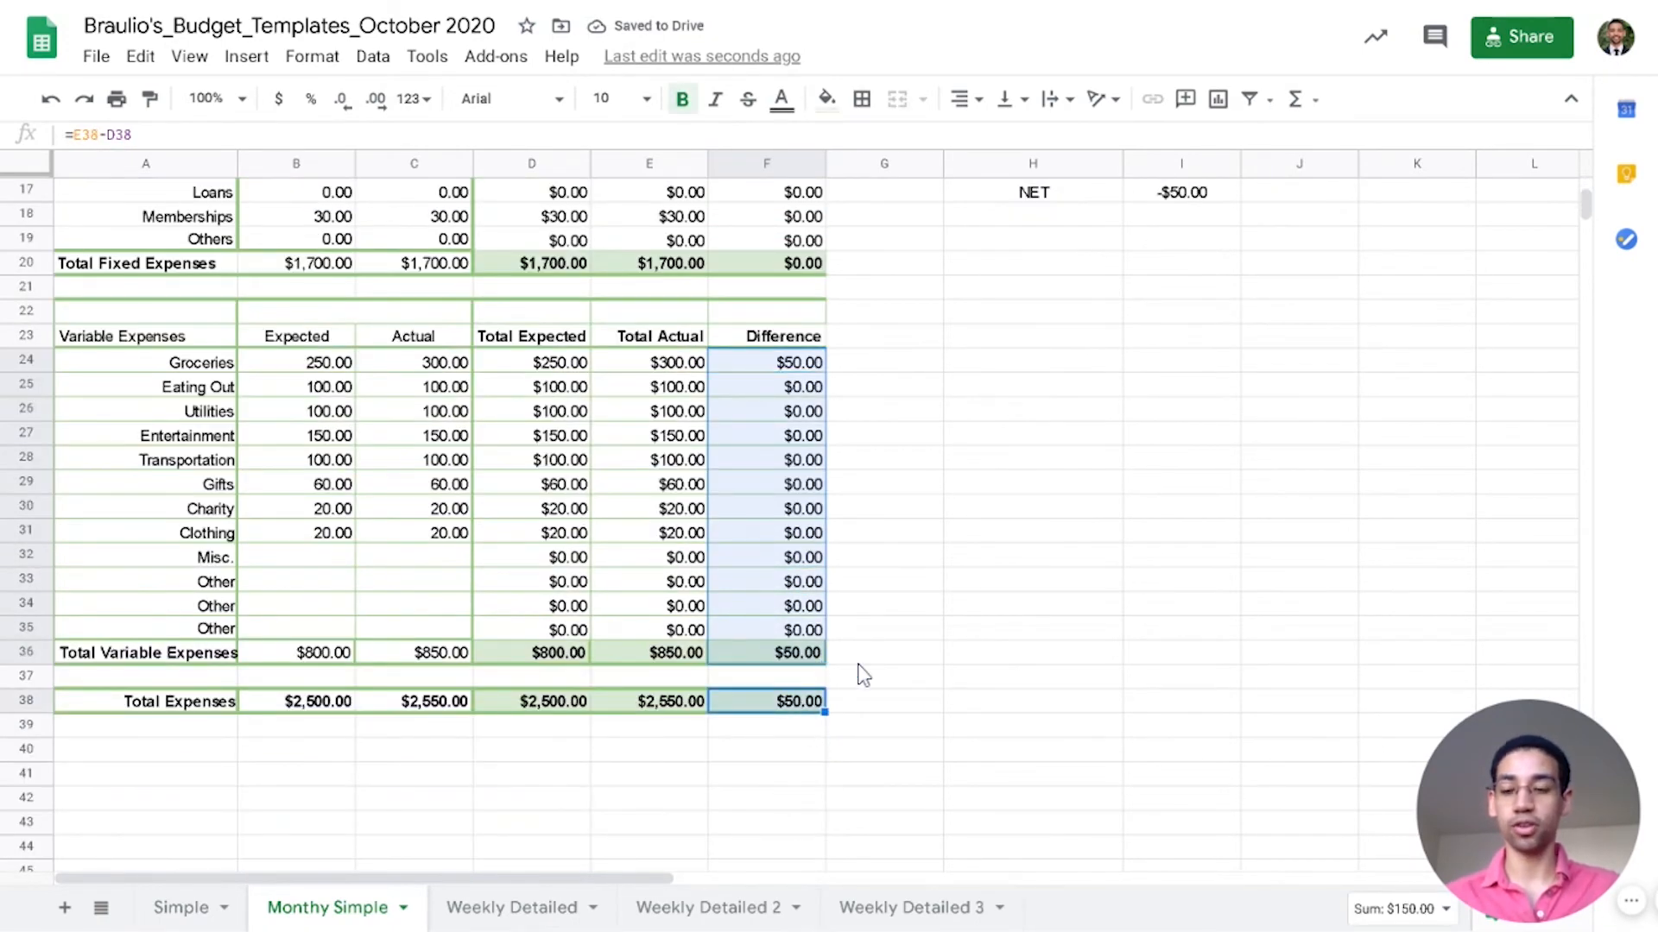
pyautogui.scroll(5, 861, 675)
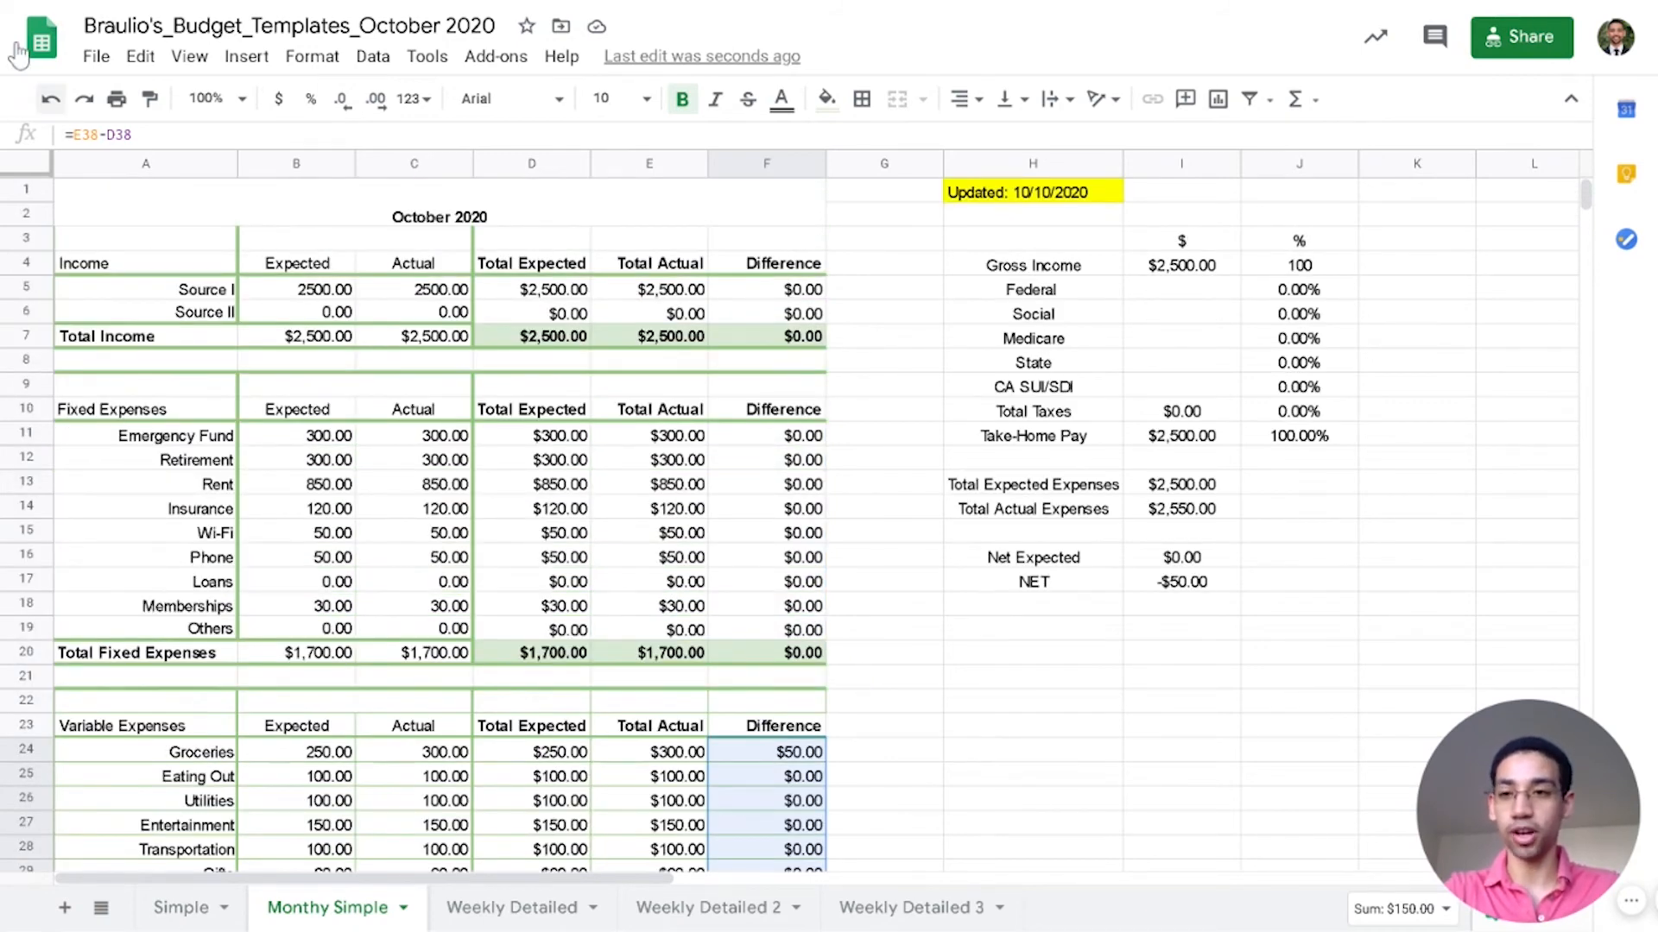
pyautogui.scroll(-3, 969, 681)
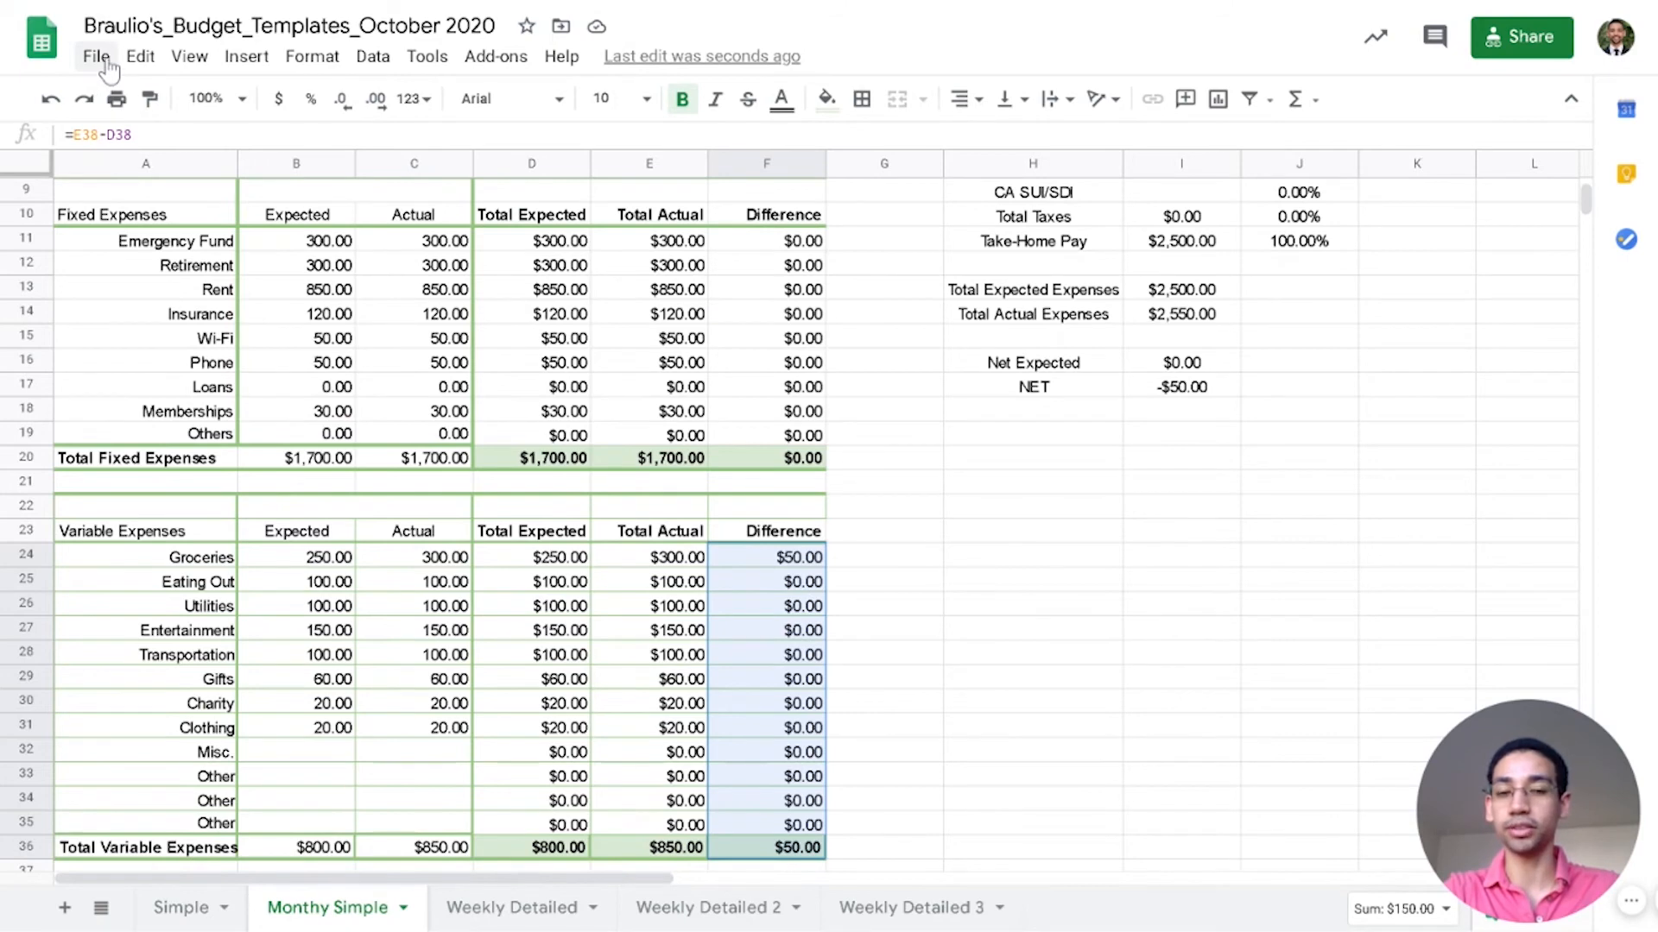
pyautogui.click(248, 59)
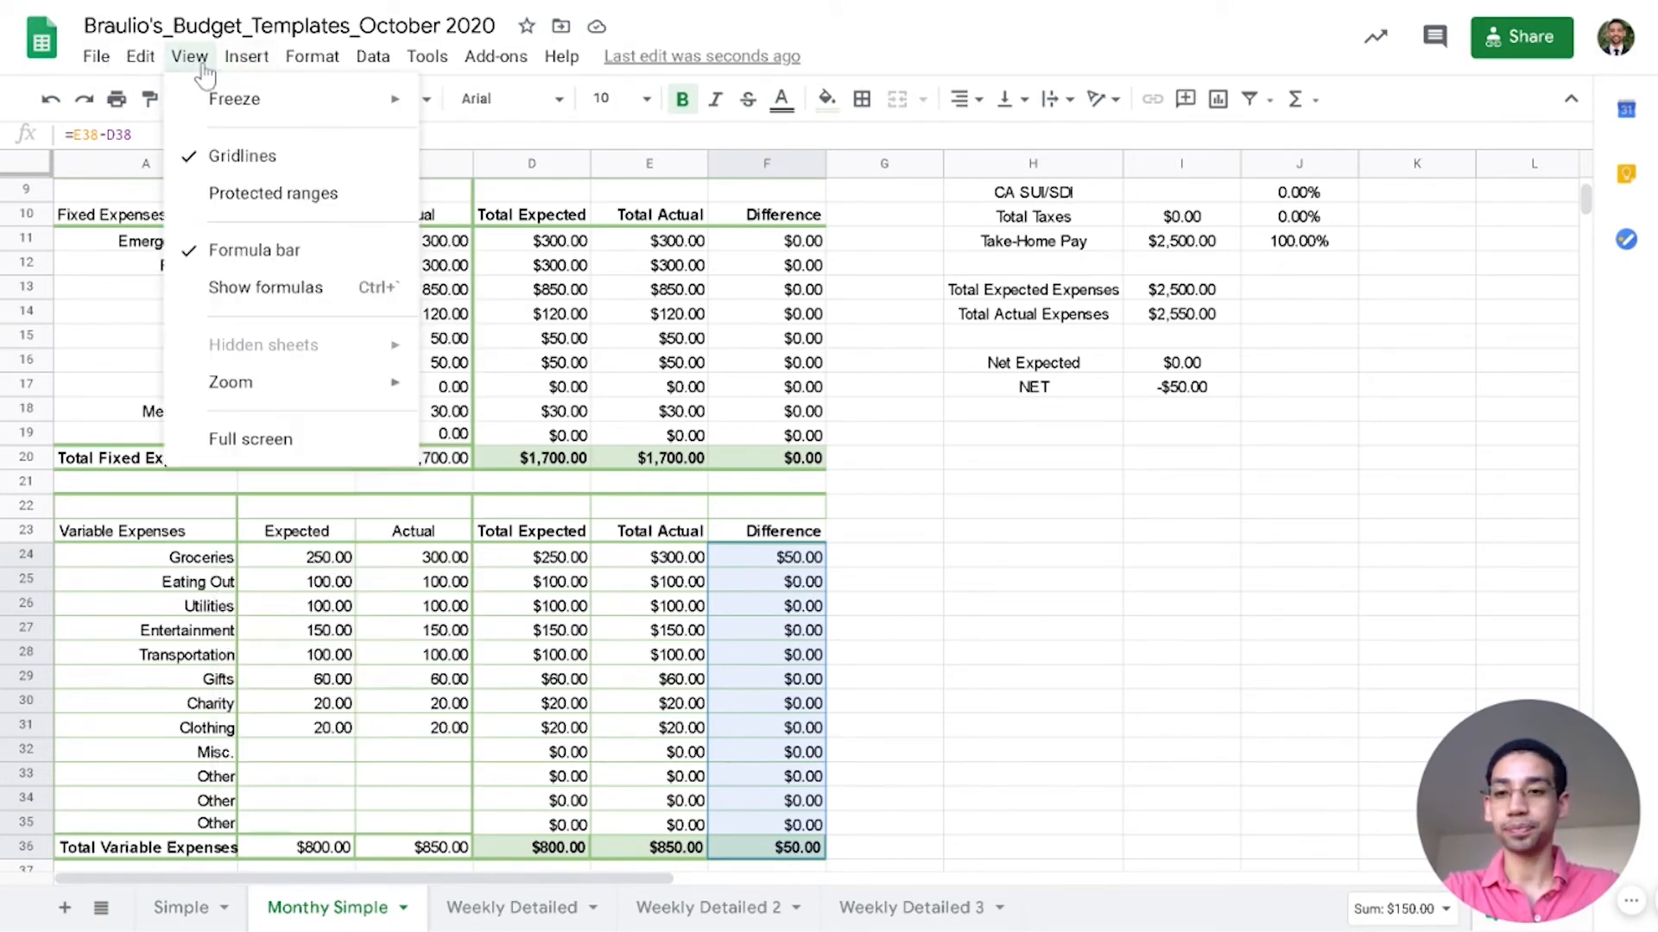
pyautogui.moveTo(383, 62)
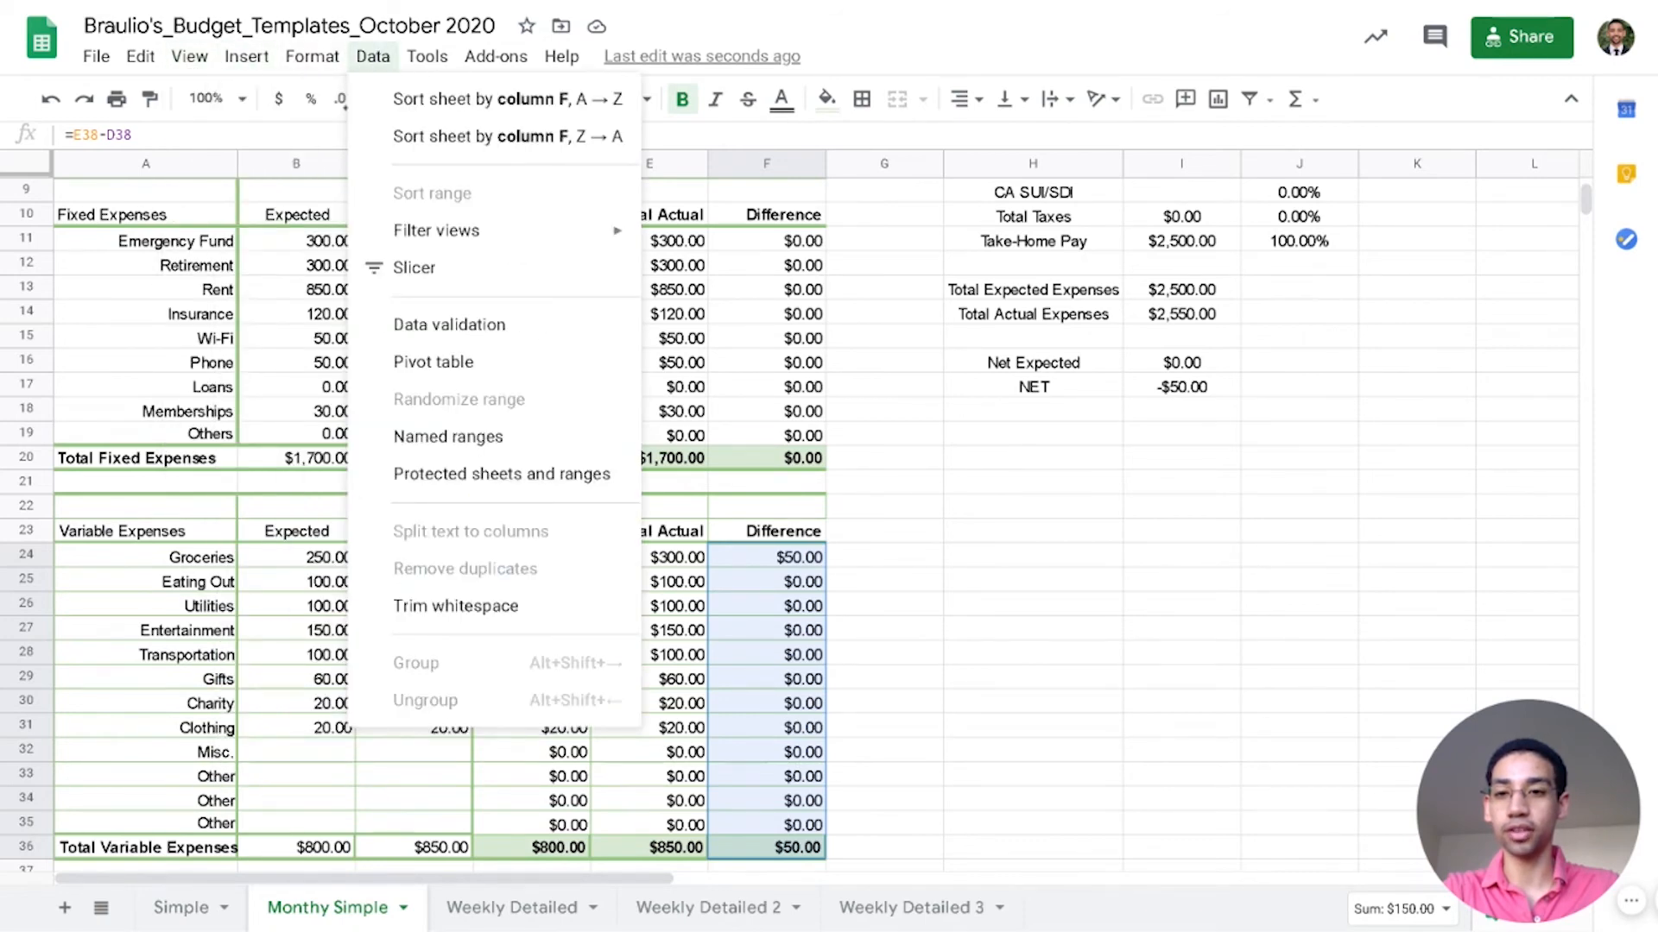
pyautogui.moveTo(324, 62)
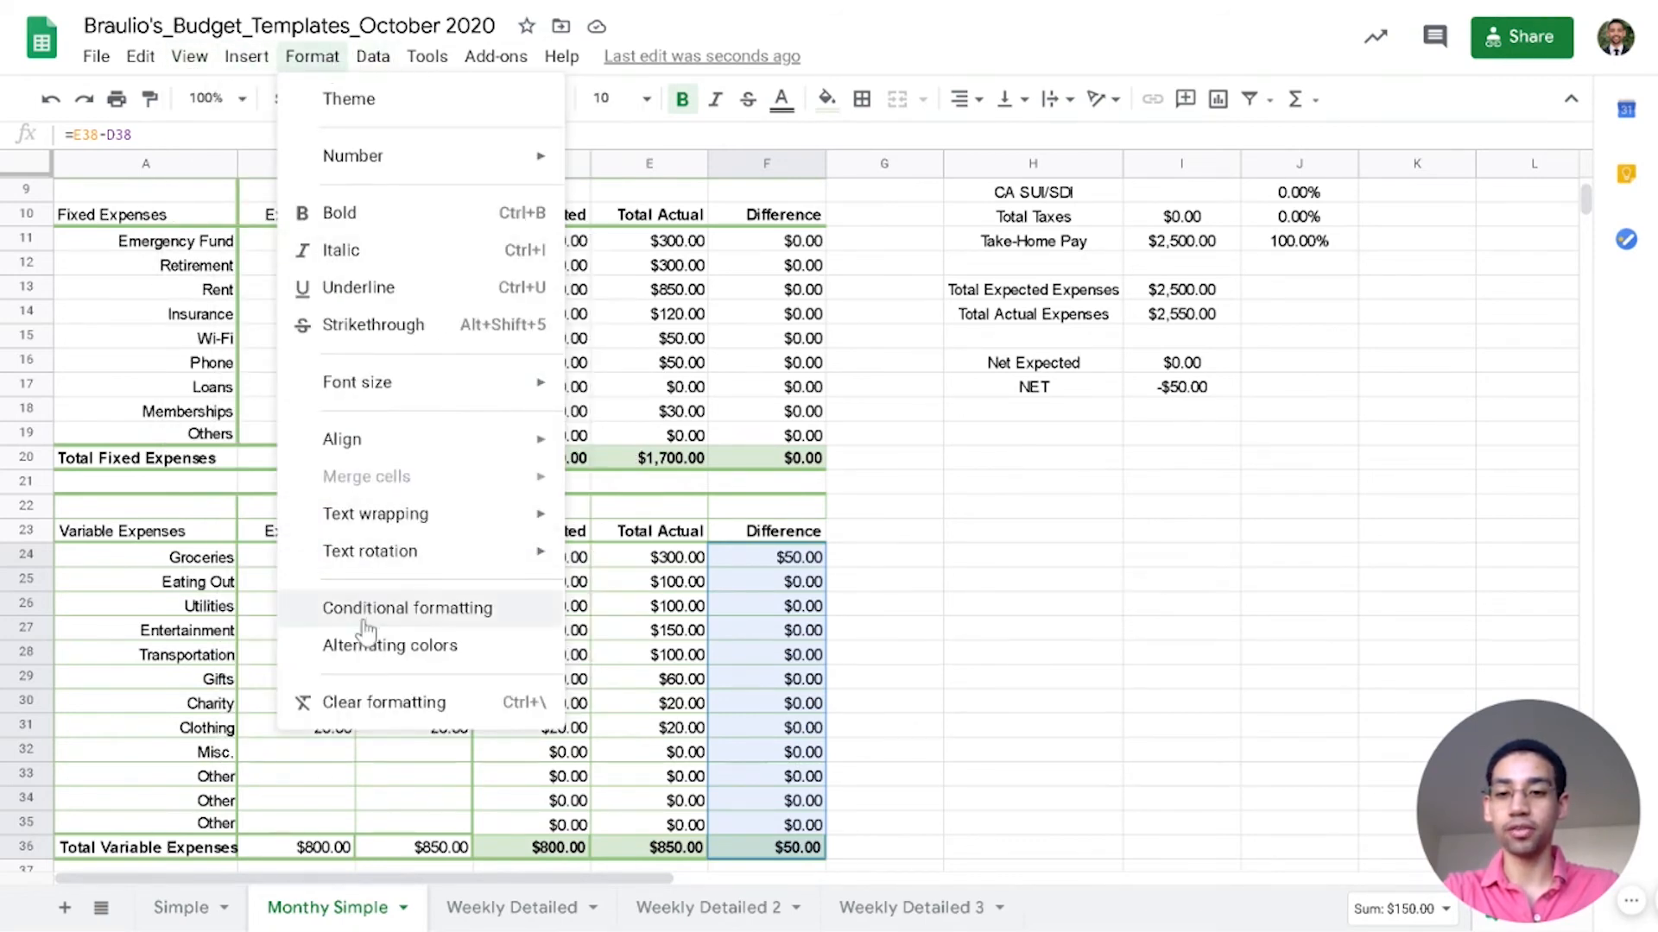
pyautogui.click(364, 615)
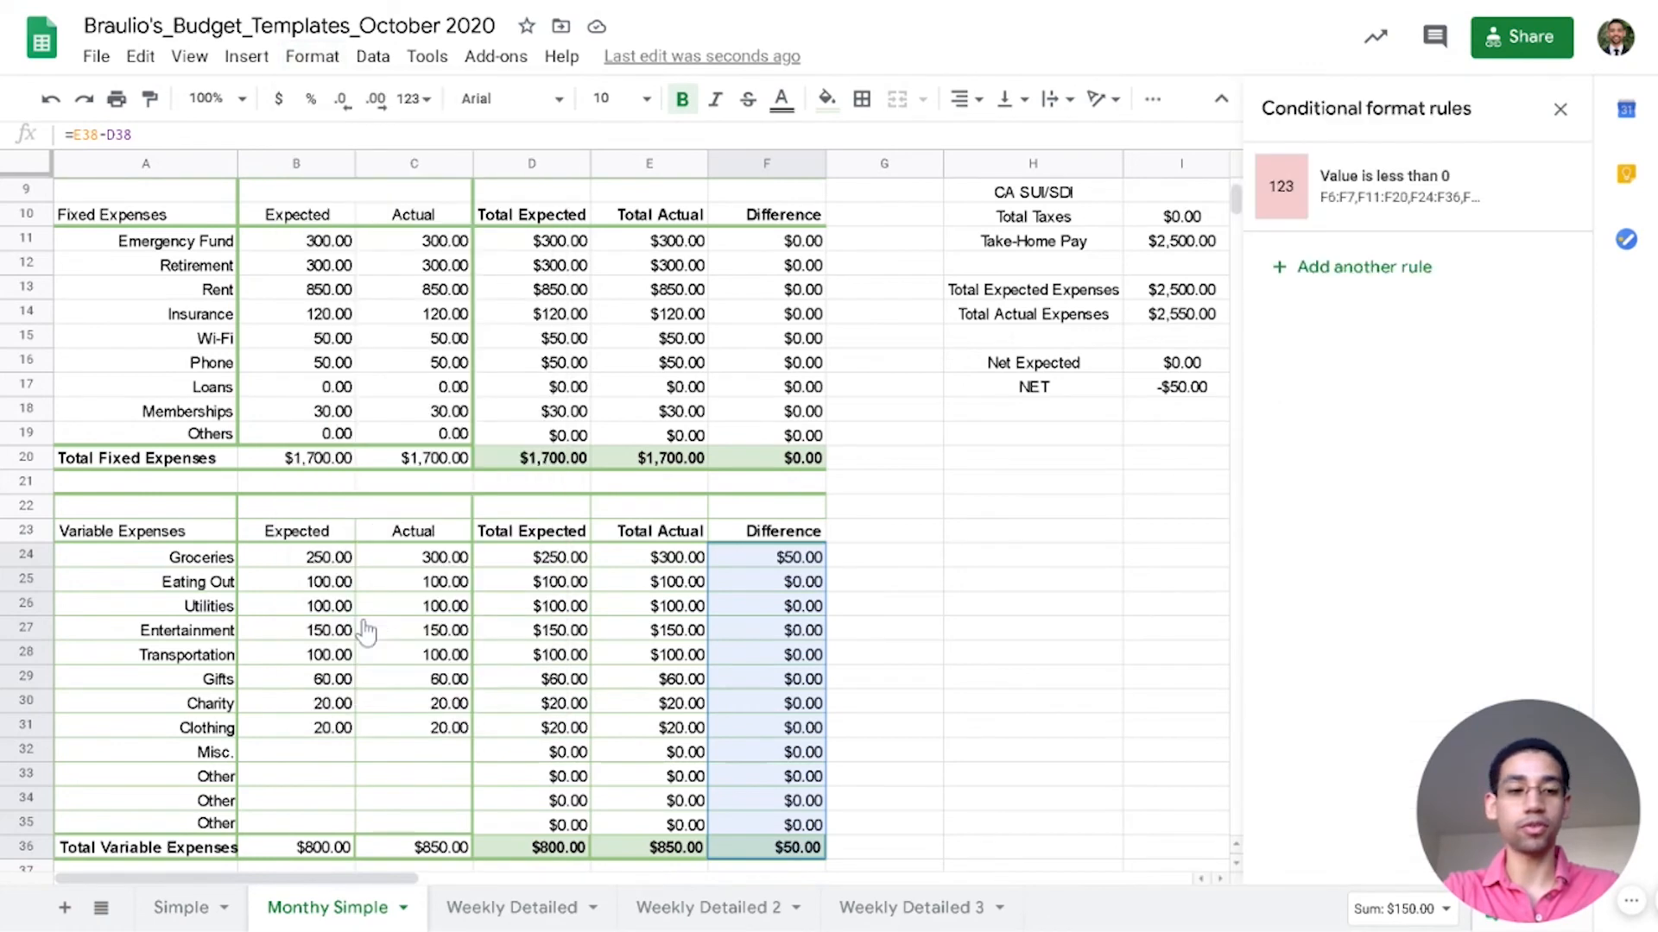
pyautogui.click(1485, 186)
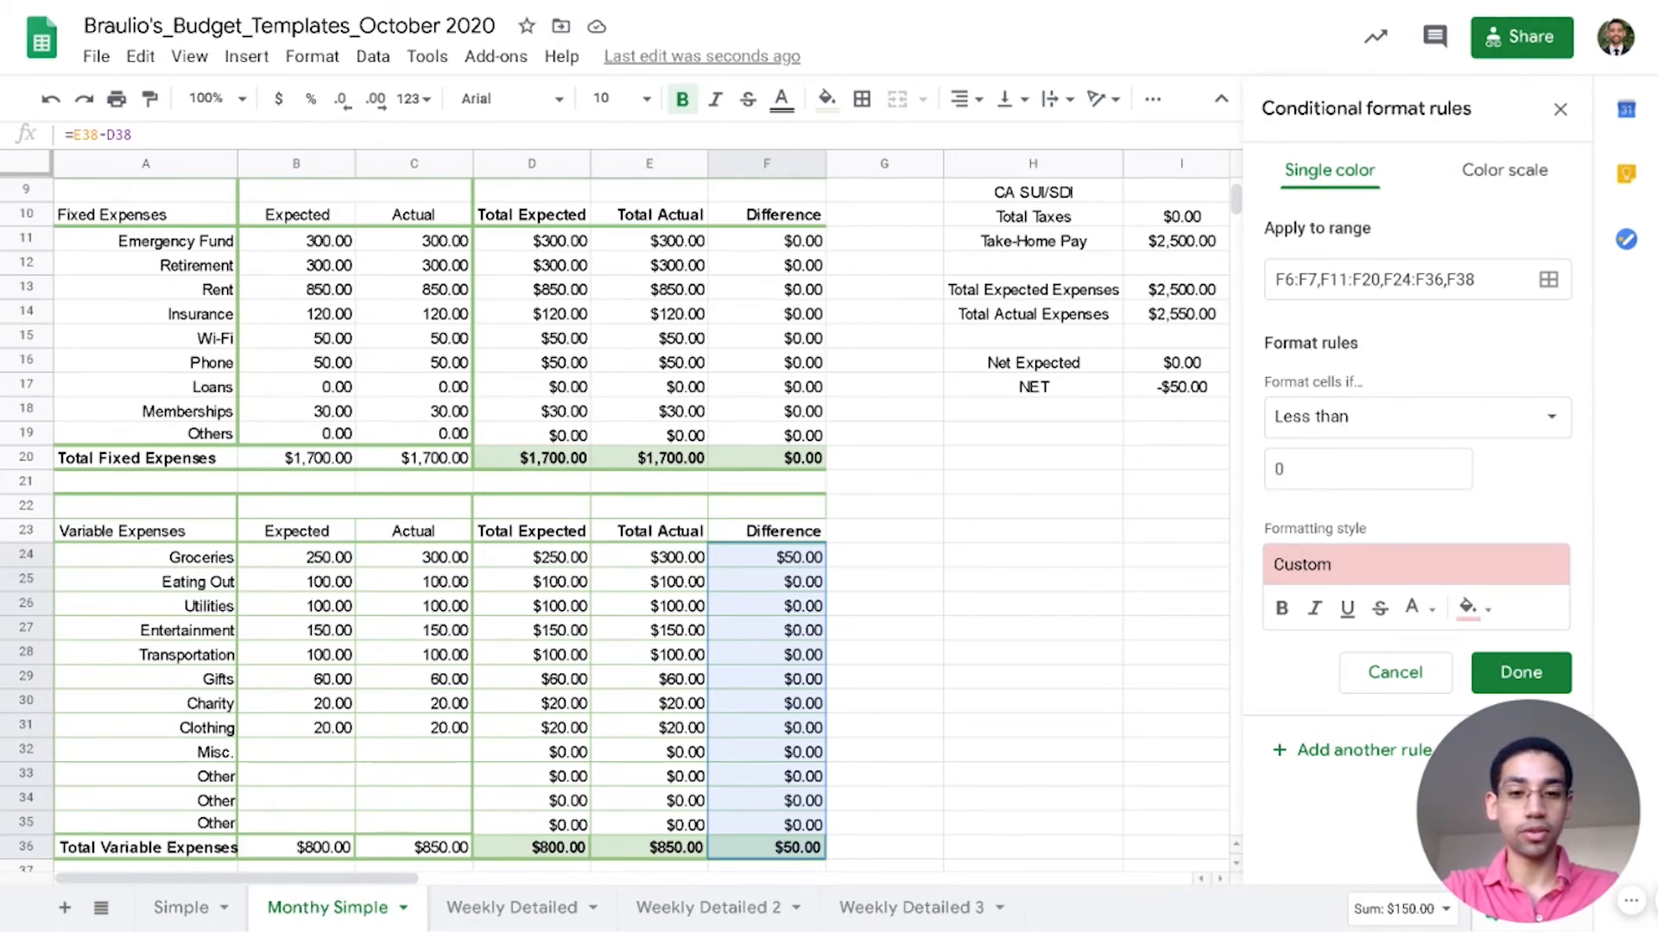
pyautogui.click(1560, 110)
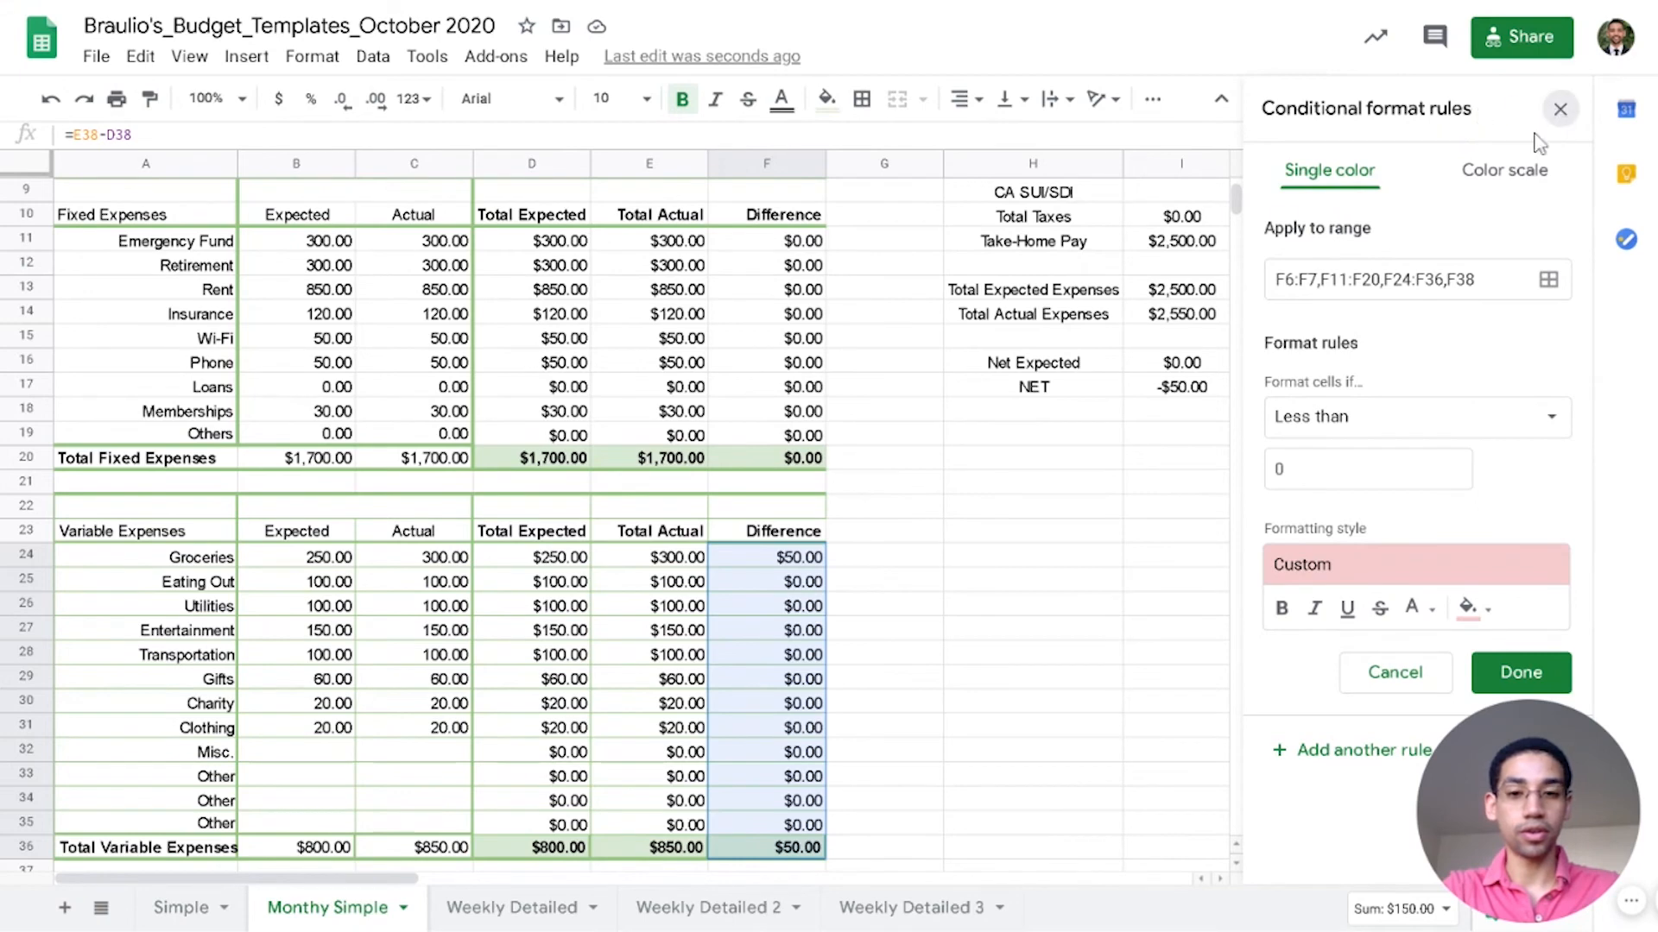
# Step: Replace the Groceries difference formula in F24 with =D24-E24
pyautogui.click(790, 559)
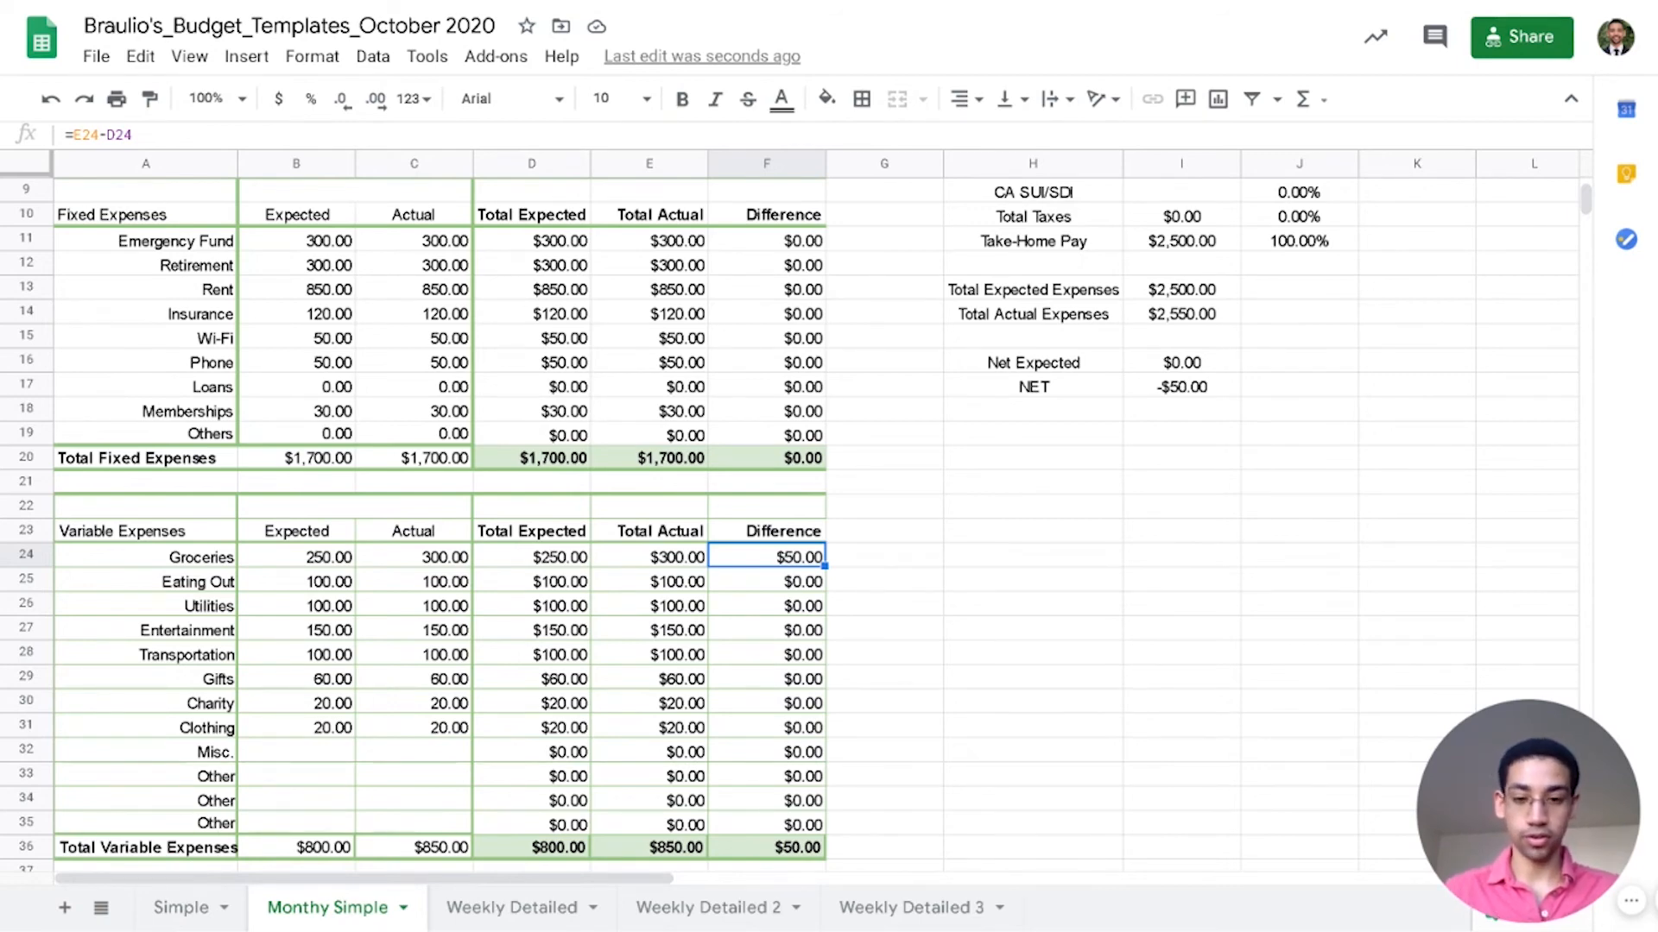
pyautogui.write('=')
pyautogui.click(545, 562)
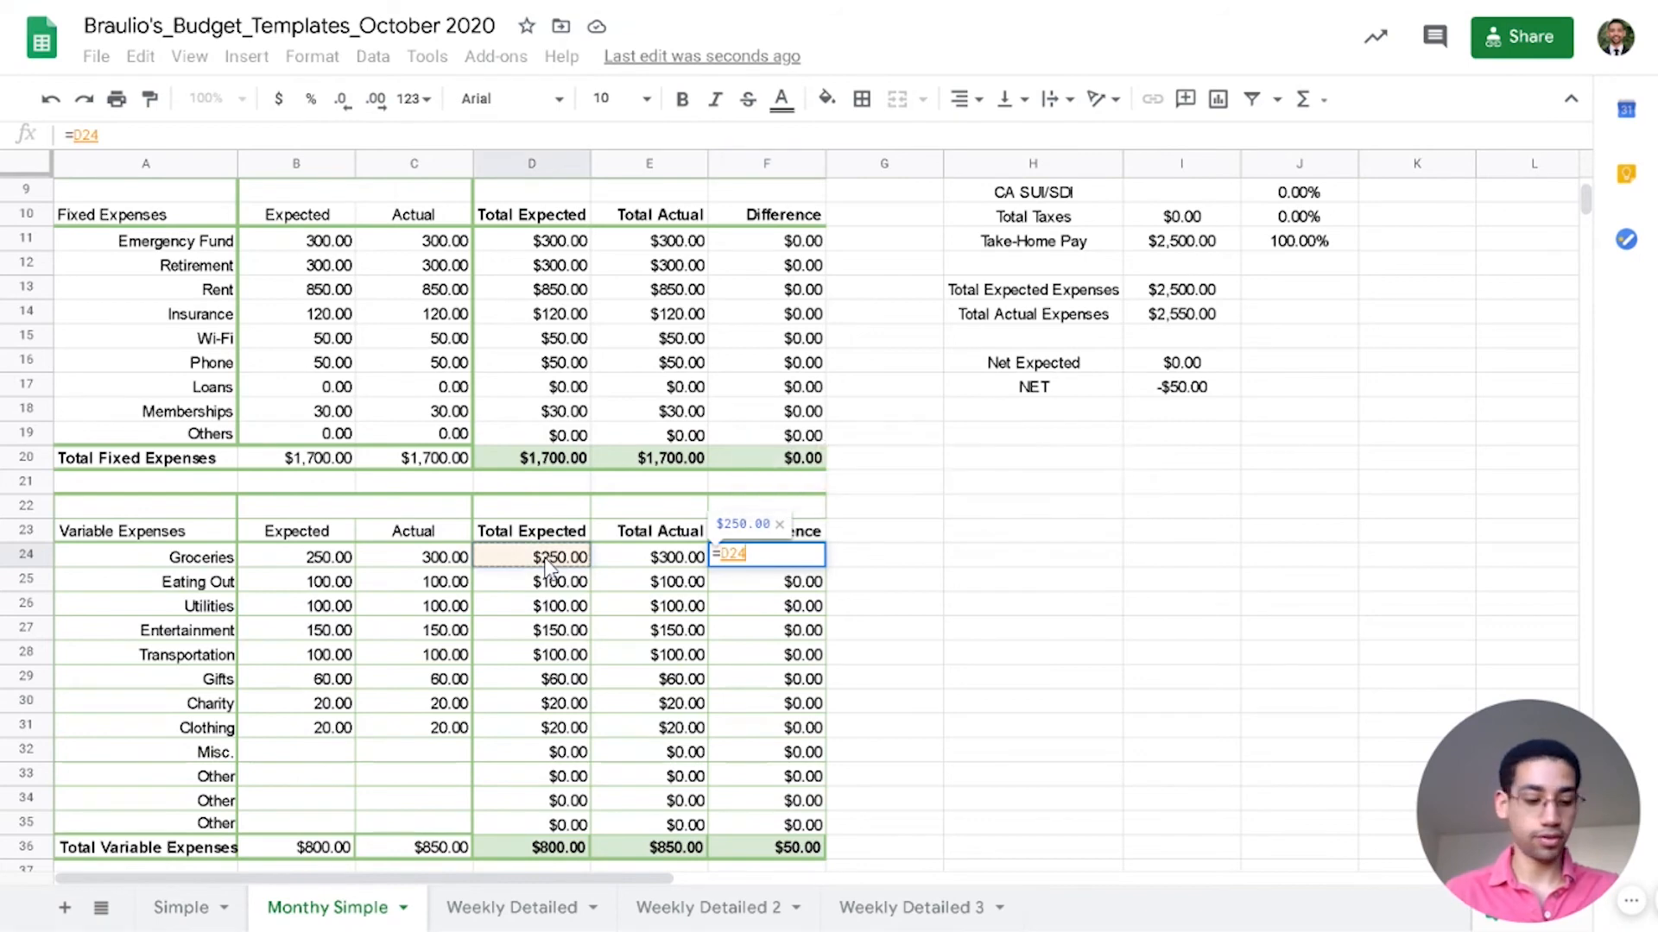
pyautogui.write('-')
pyautogui.click(673, 559)
pyautogui.press('Return')
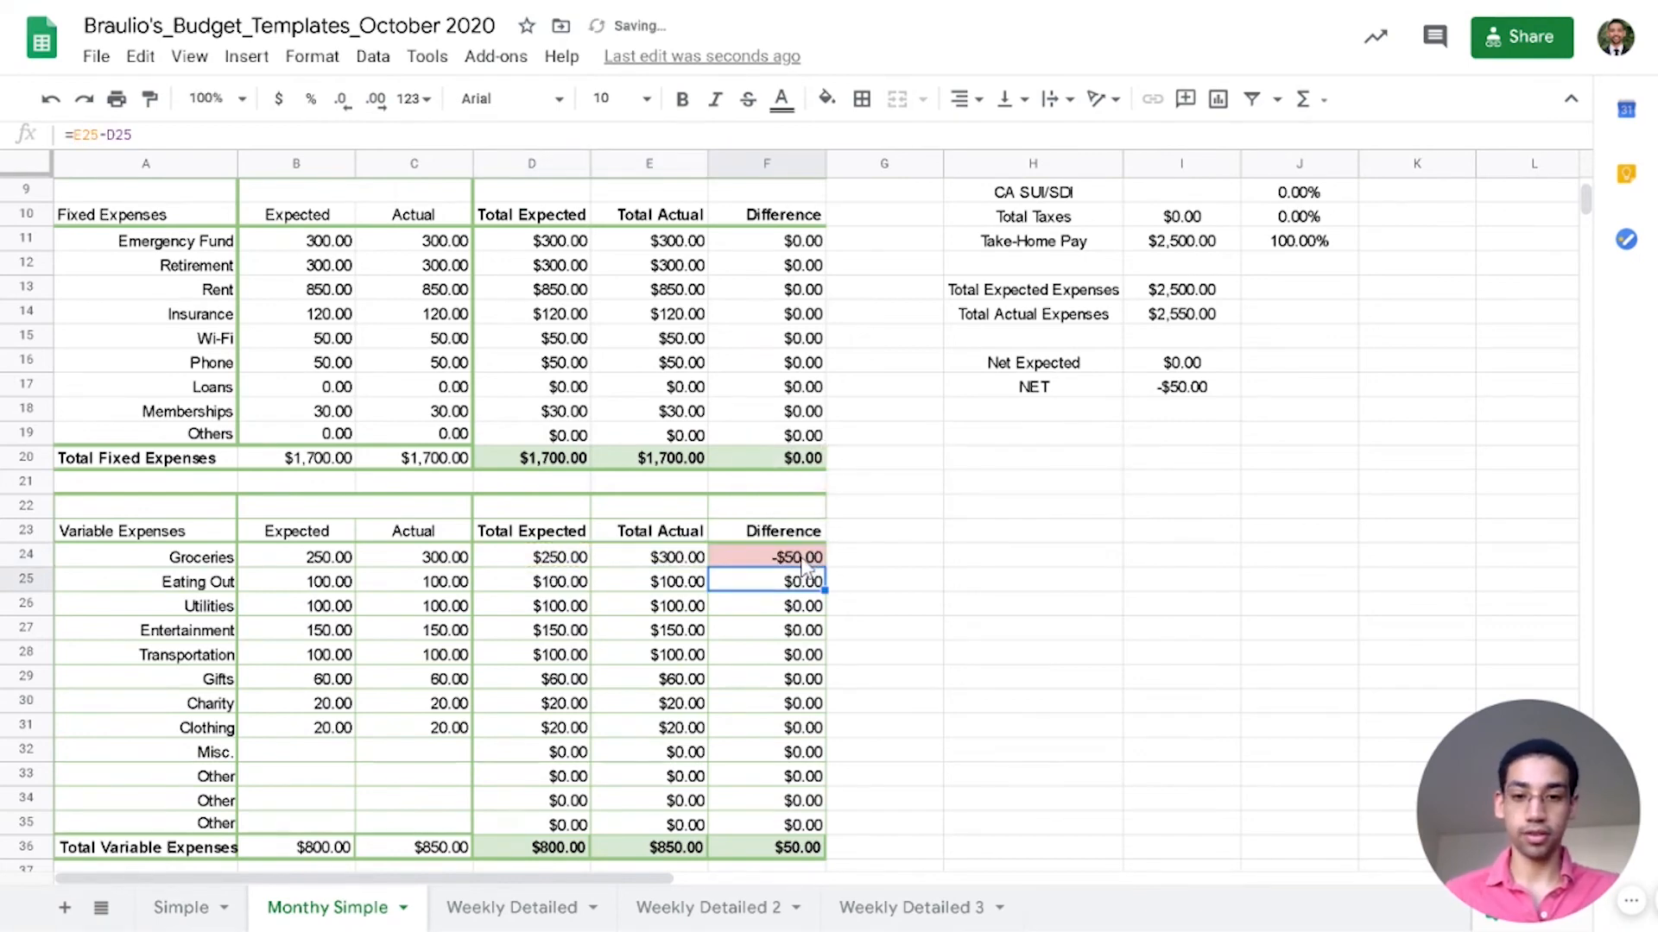
# Step: Copy the Groceries difference cell F24 for reuse in the other difference rows
pyautogui.click(803, 563)
pyautogui.hotkey('ctrl', 'c')
pyautogui.scroll(-3, 803, 565)
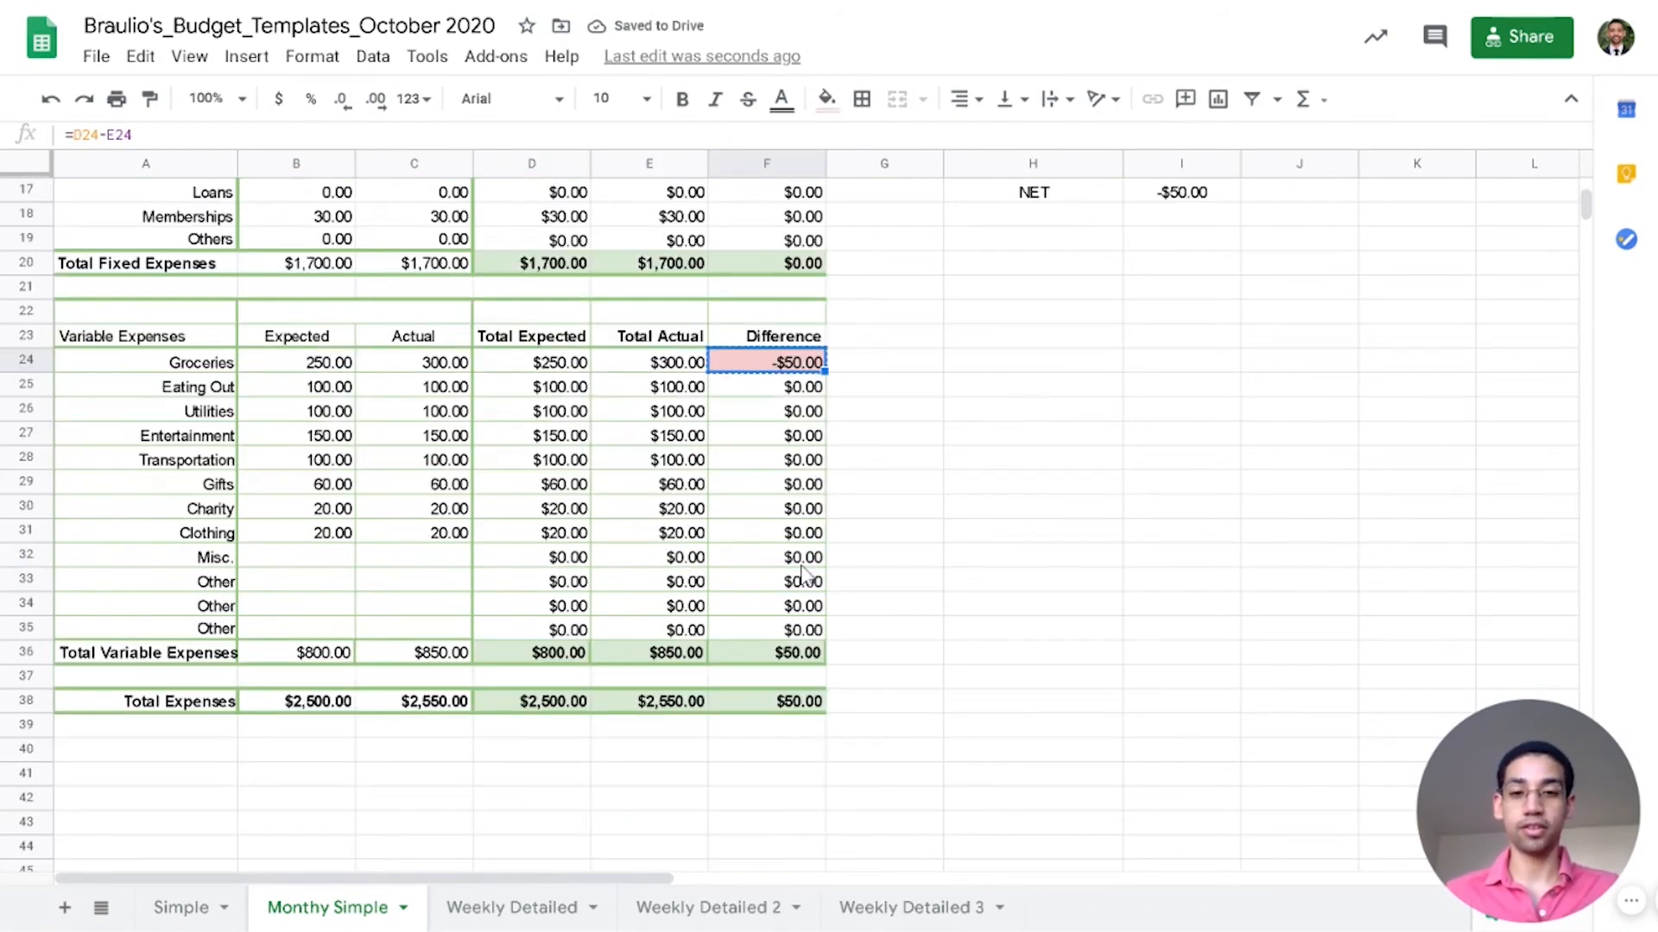
pyautogui.moveTo(801, 388); pyautogui.dragTo(787, 687)
pyautogui.rightClick(786, 557)
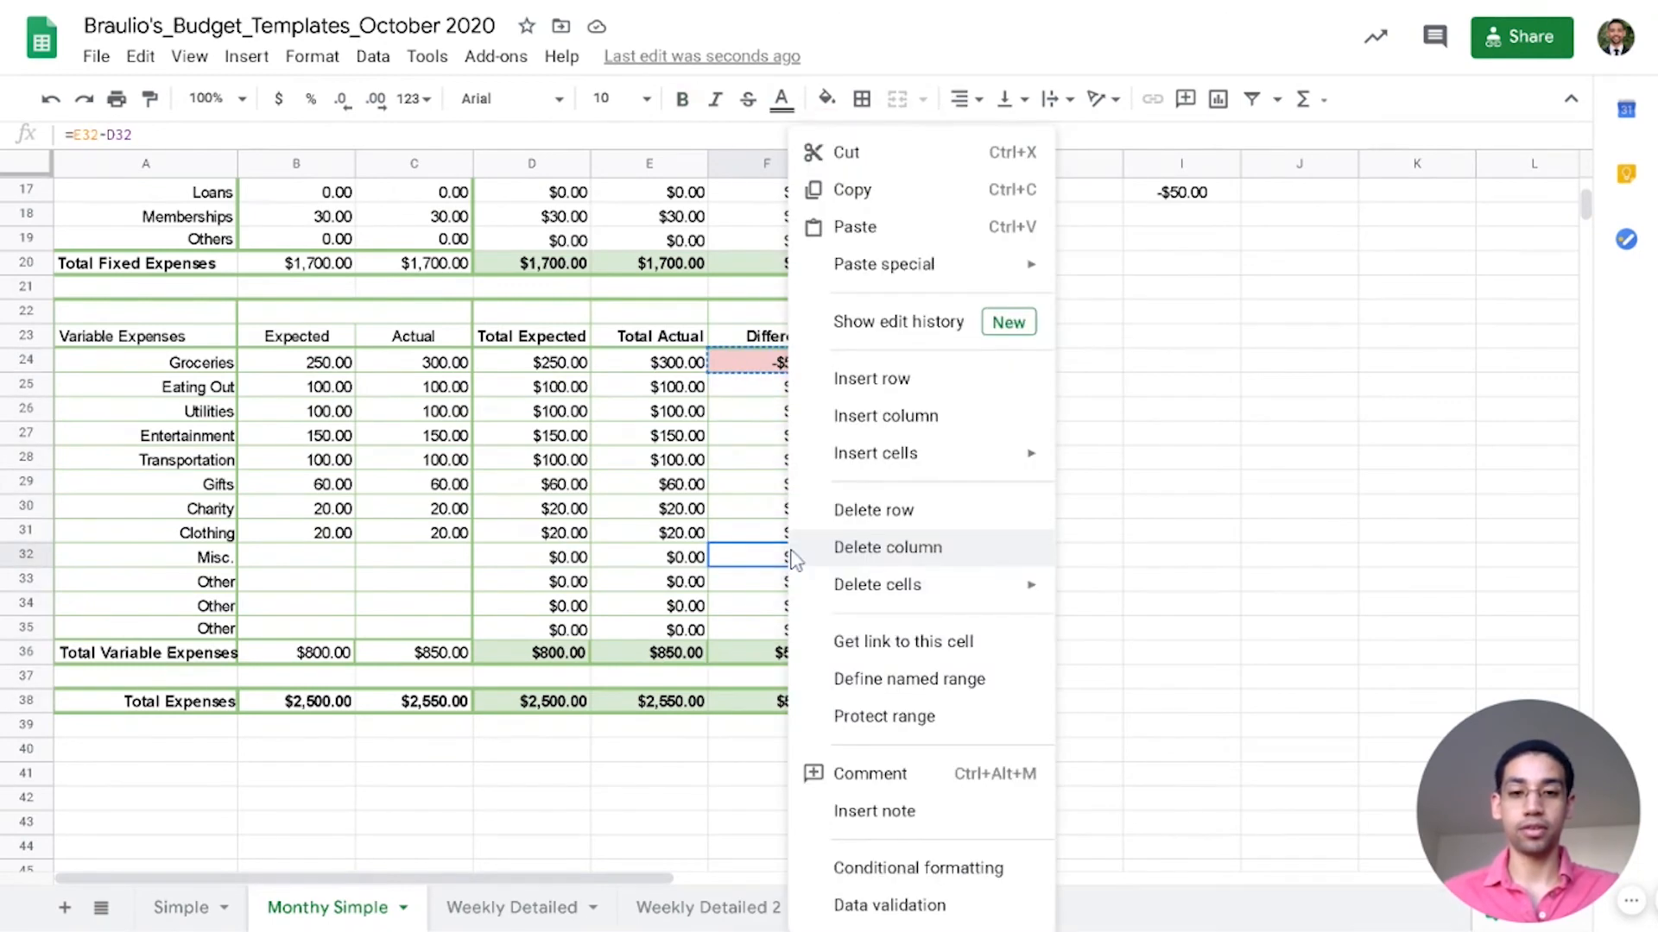
pyautogui.click(740, 366)
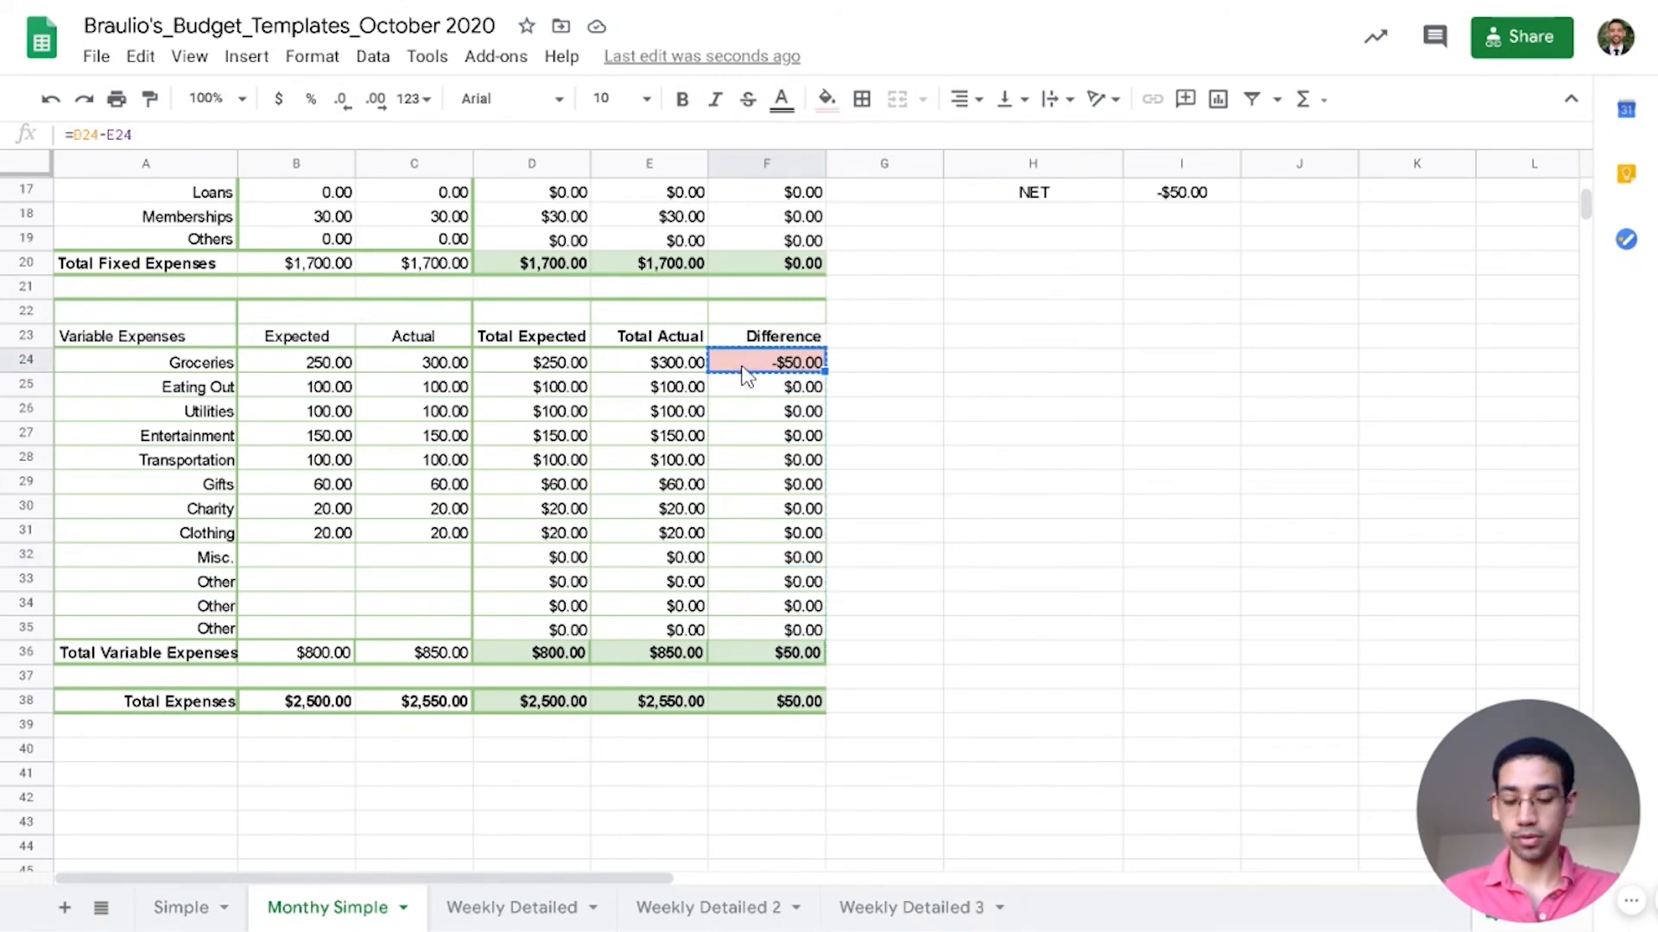
pyautogui.moveTo(758, 390); pyautogui.dragTo(761, 663)
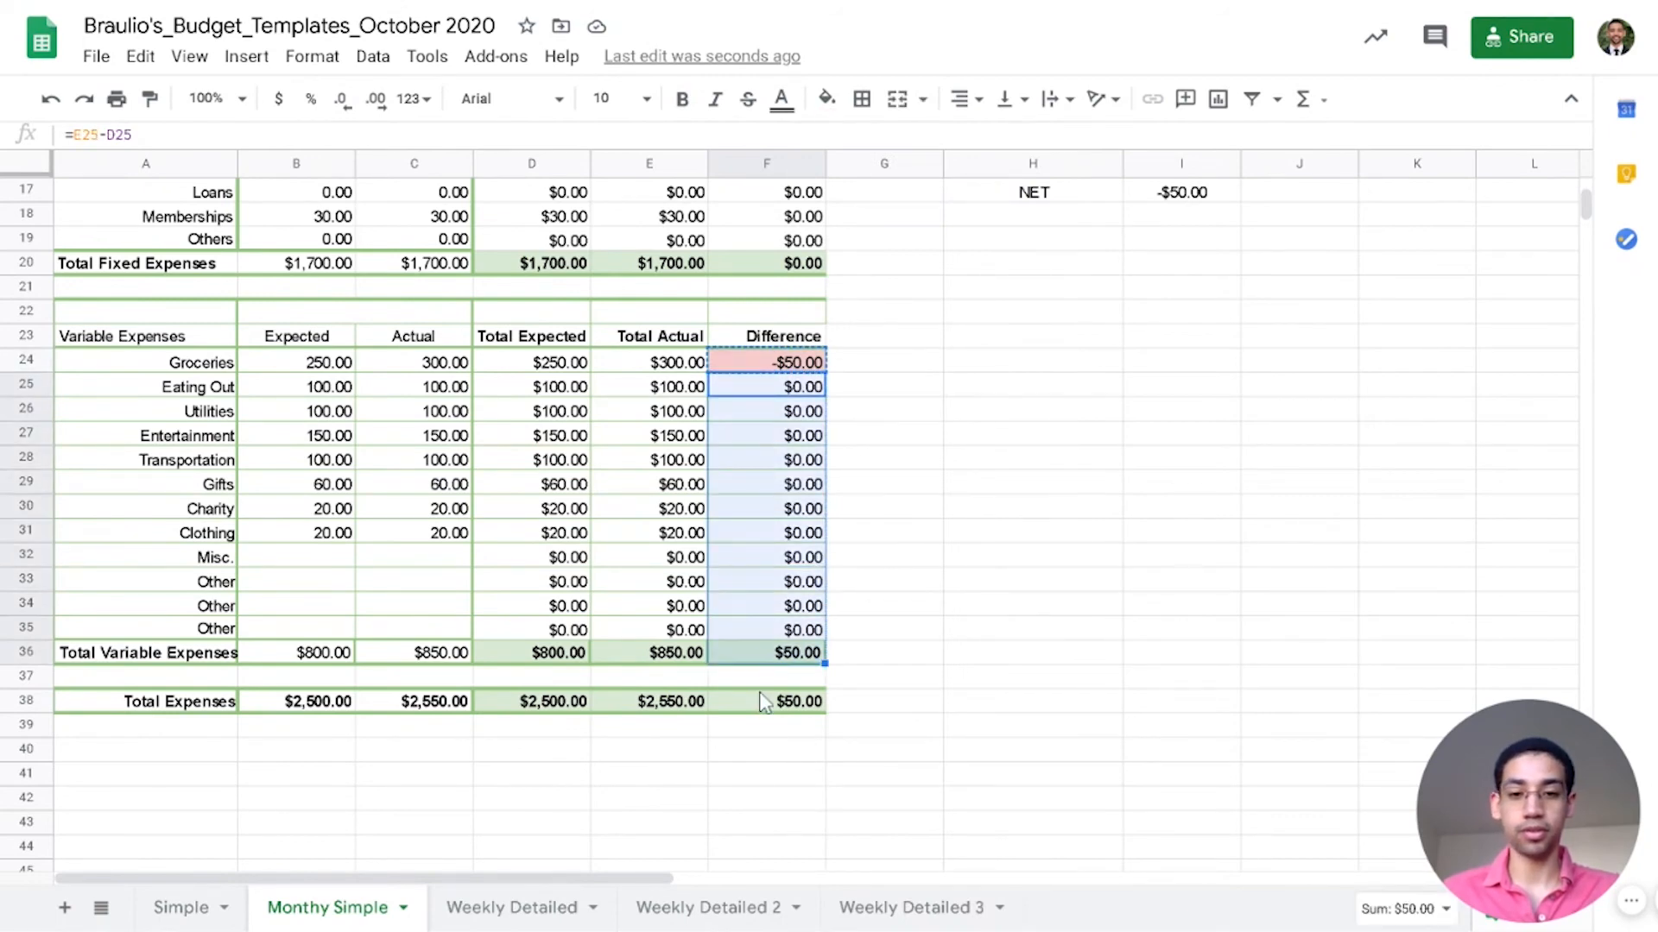
pyautogui.keyDown('ctrl'); pyautogui.click(764, 706); pyautogui.keyUp('ctrl')
pyautogui.scroll(3, 755, 673)
pyautogui.rightClick(759, 637)
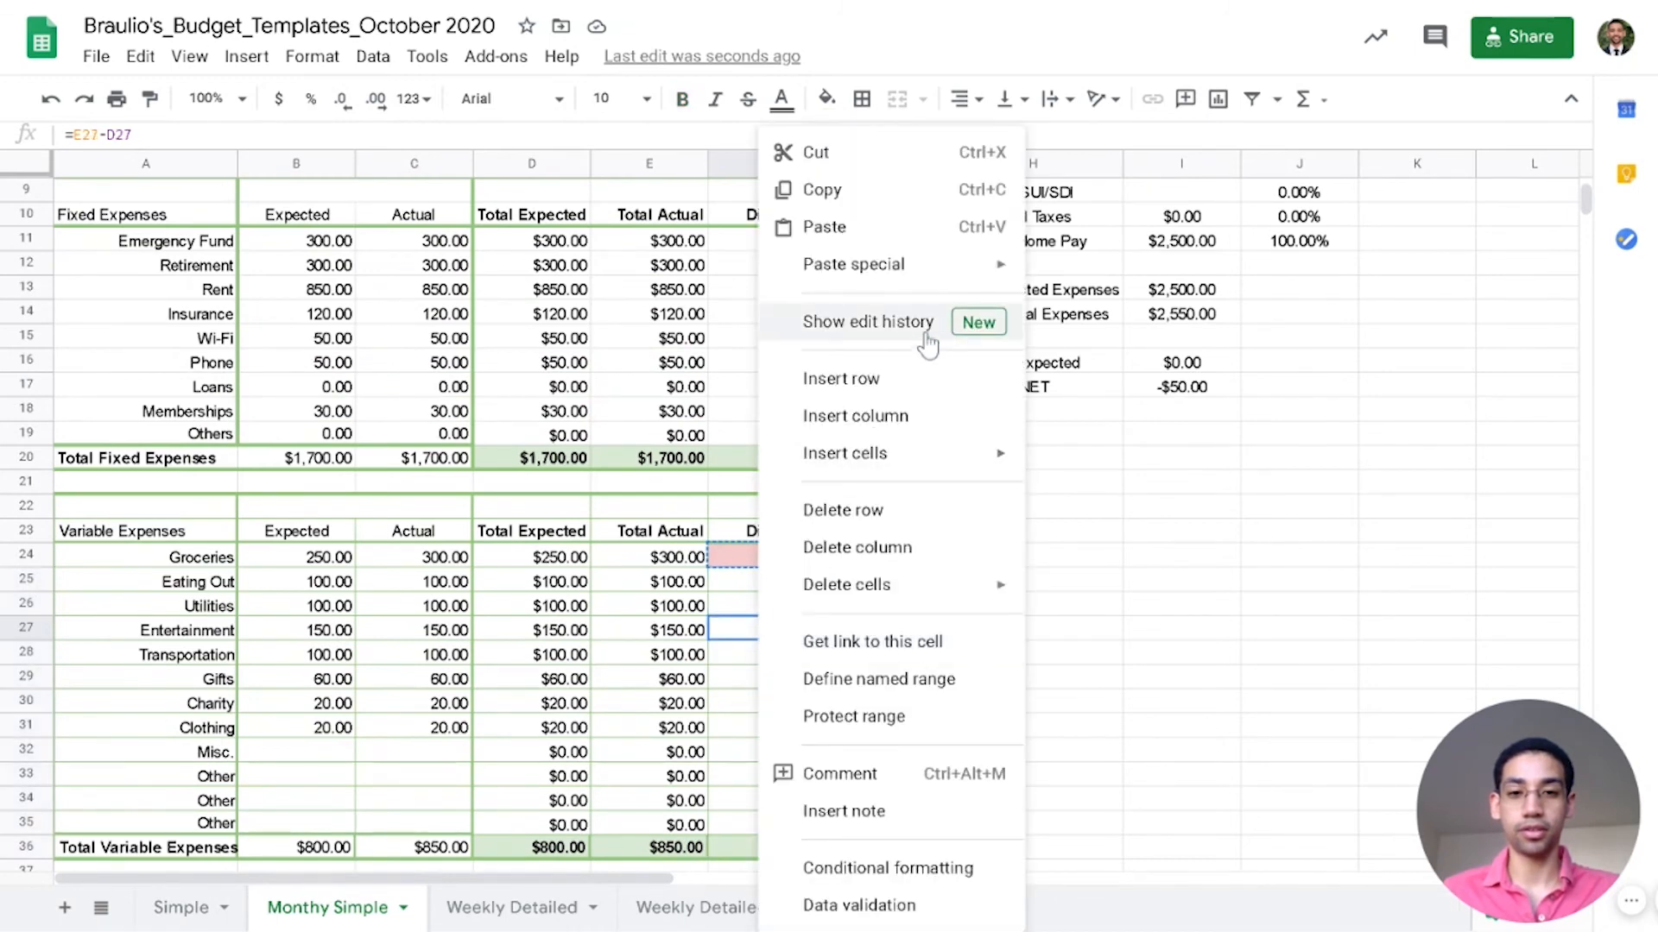
pyautogui.click(746, 562)
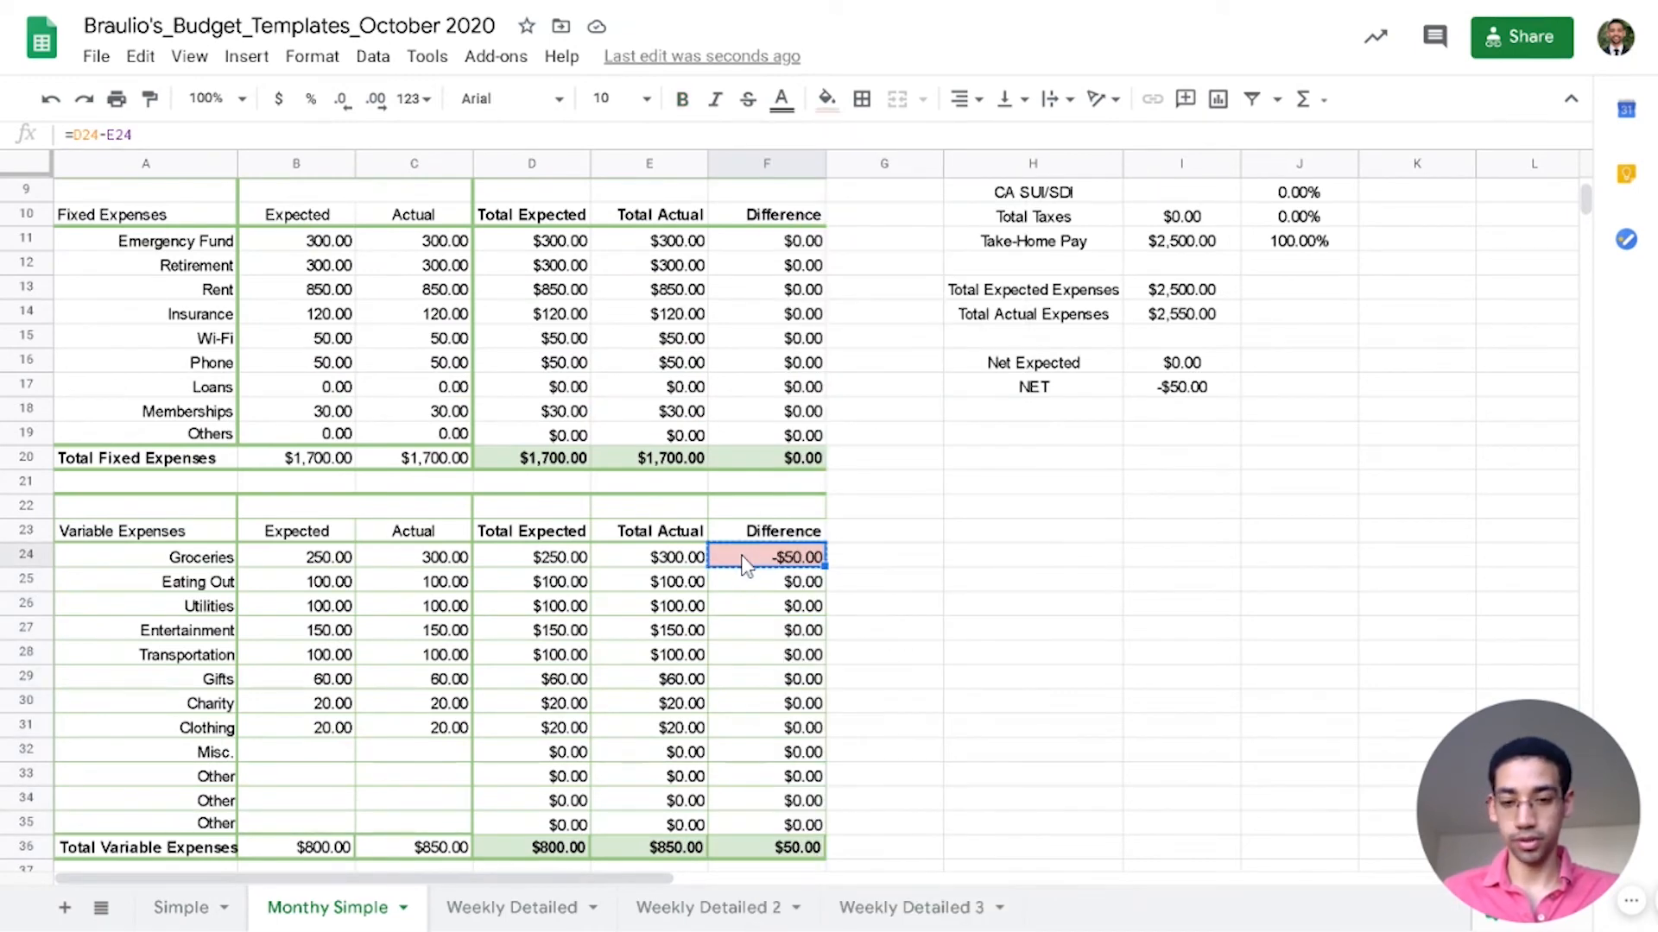
pyautogui.moveTo(743, 587); pyautogui.dragTo(756, 853)
pyautogui.scroll(-3, 755, 829)
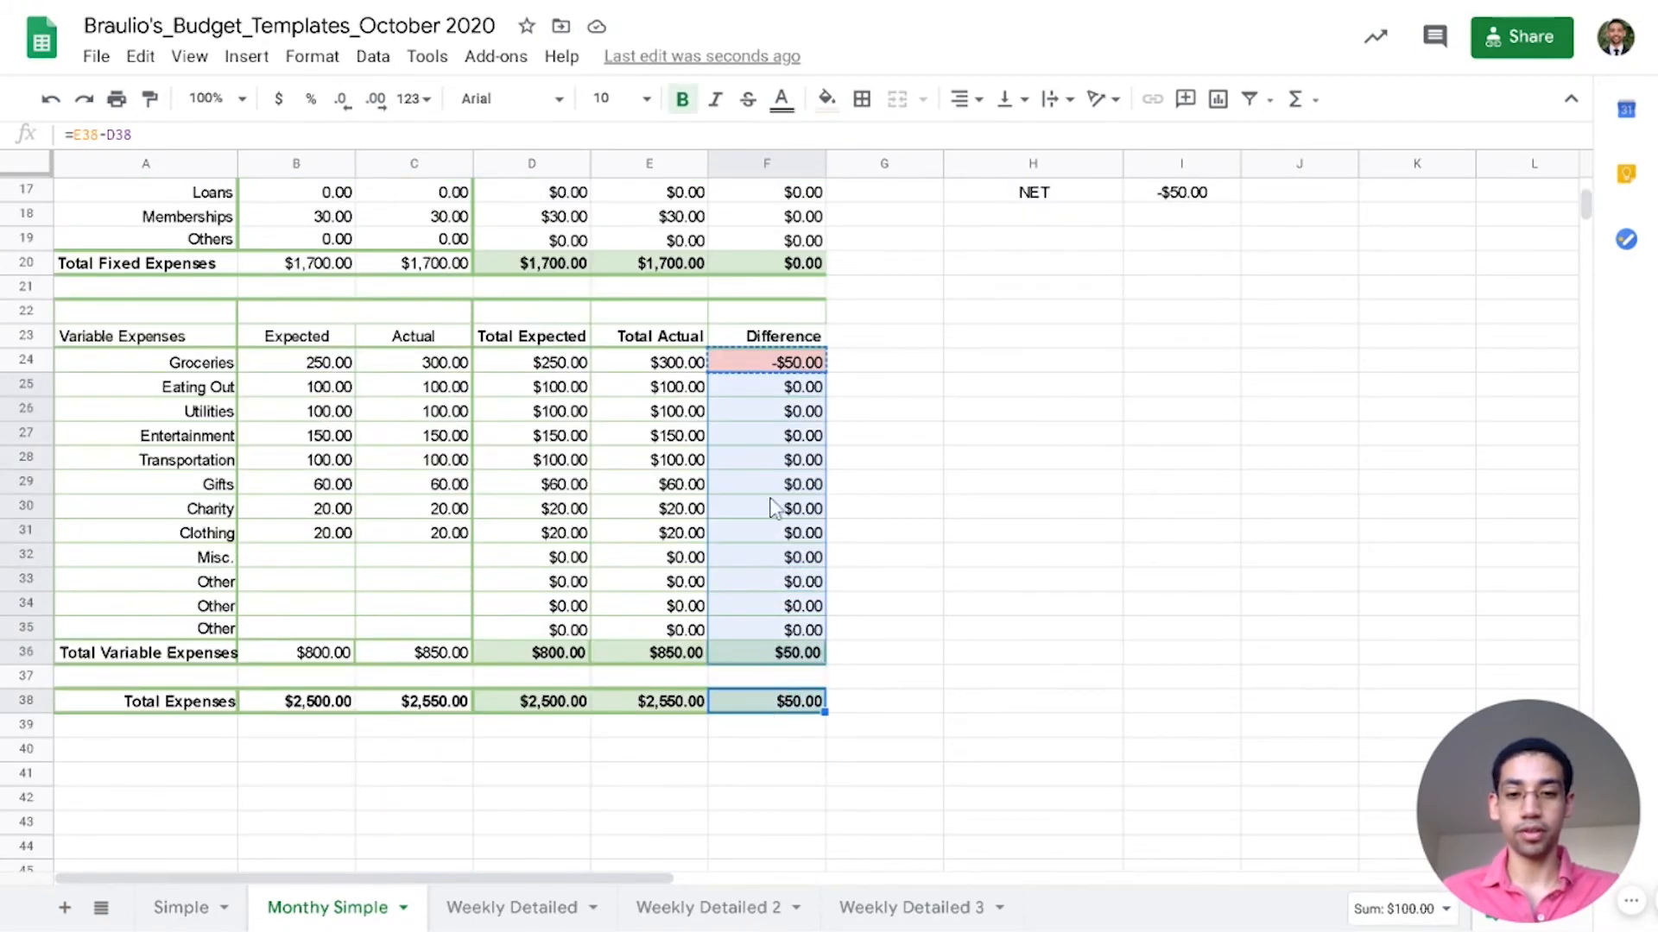
pyautogui.rightClick(773, 466)
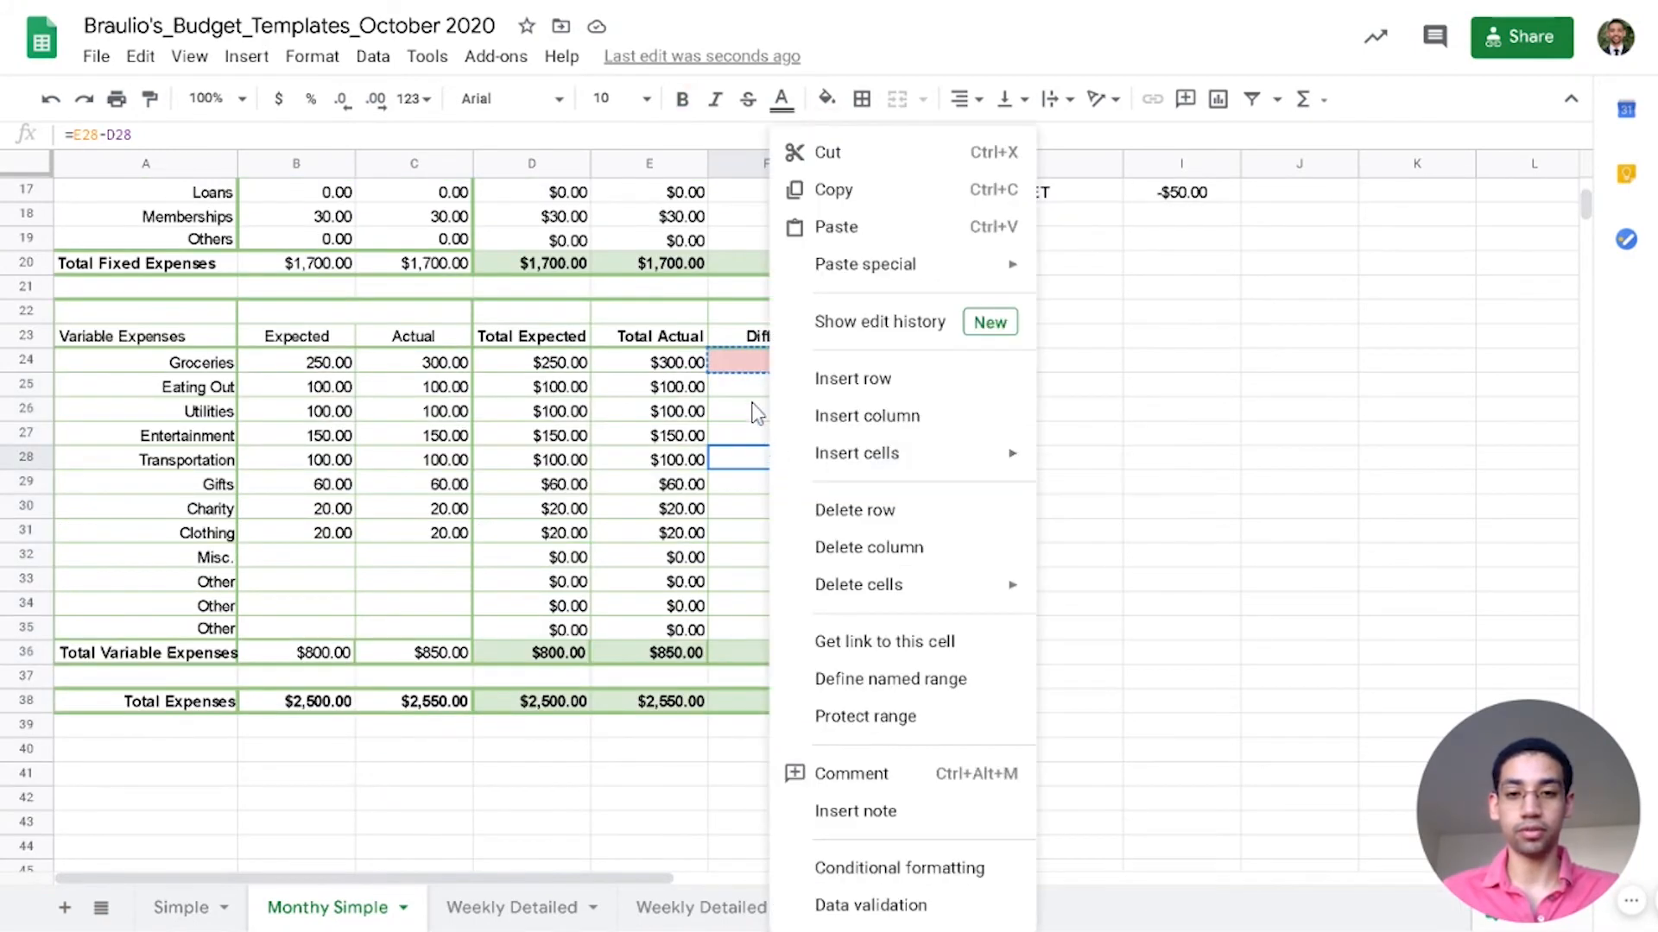
# Step: Paste only the copied difference formula into F25:F36 and the Total Expenses difference in F38
pyautogui.moveTo(744, 388); pyautogui.dragTo(743, 660)
pyautogui.keyDown('ctrl'); pyautogui.click(745, 699); pyautogui.keyUp('ctrl')
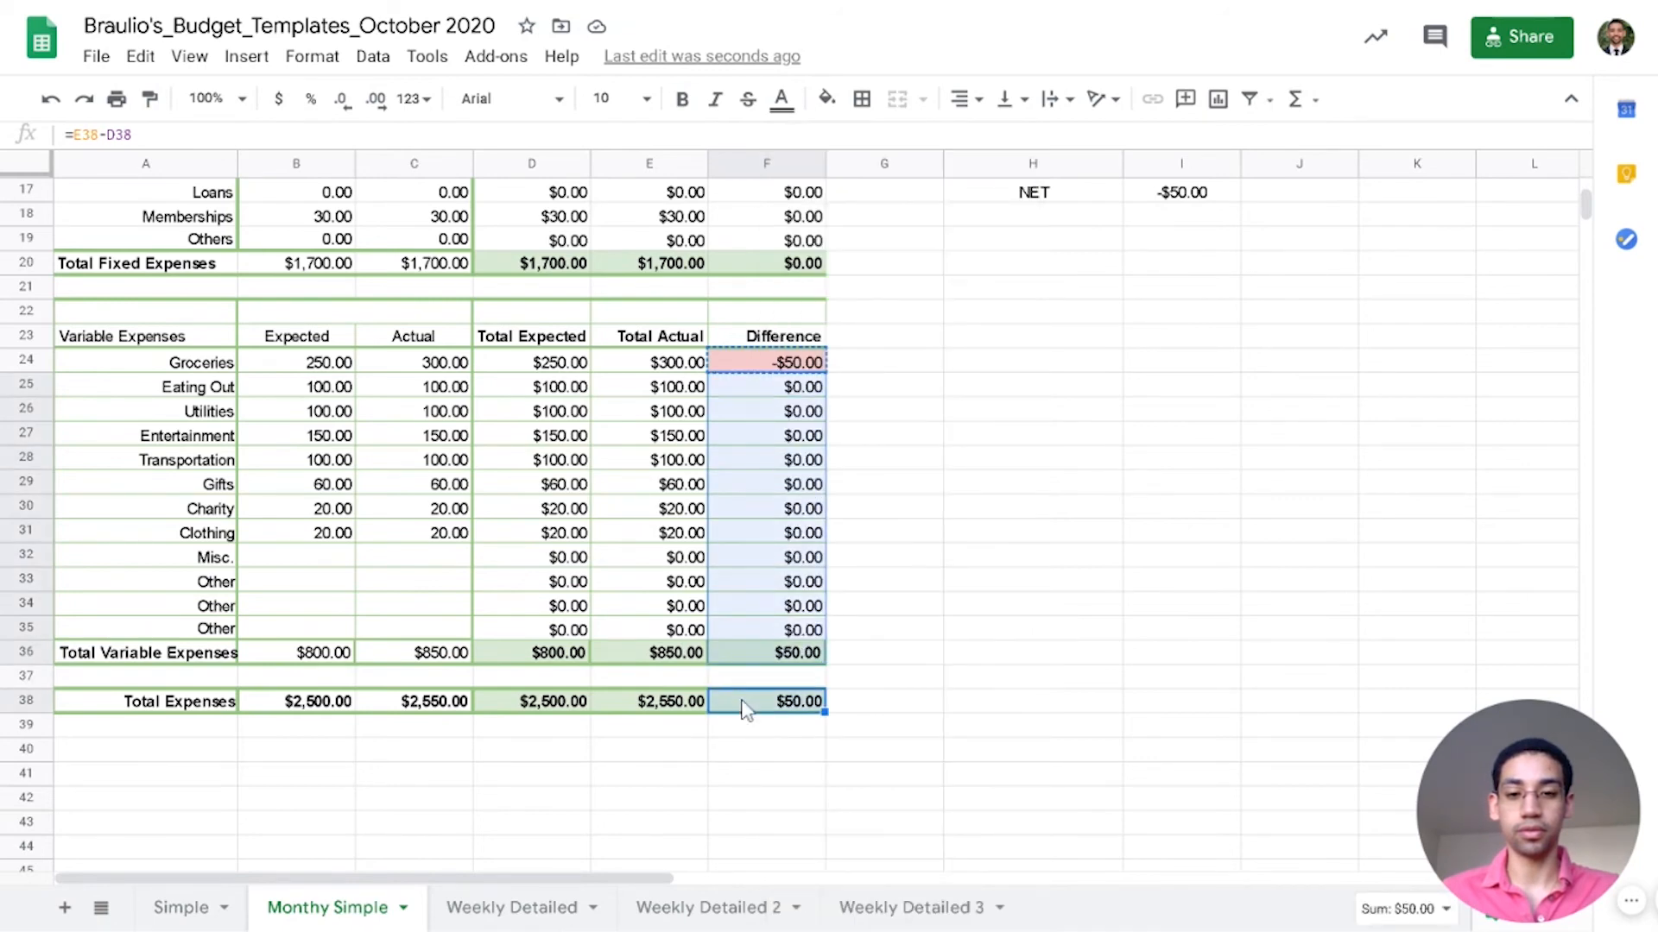
pyautogui.rightClick(762, 530)
pyautogui.press('Escape')
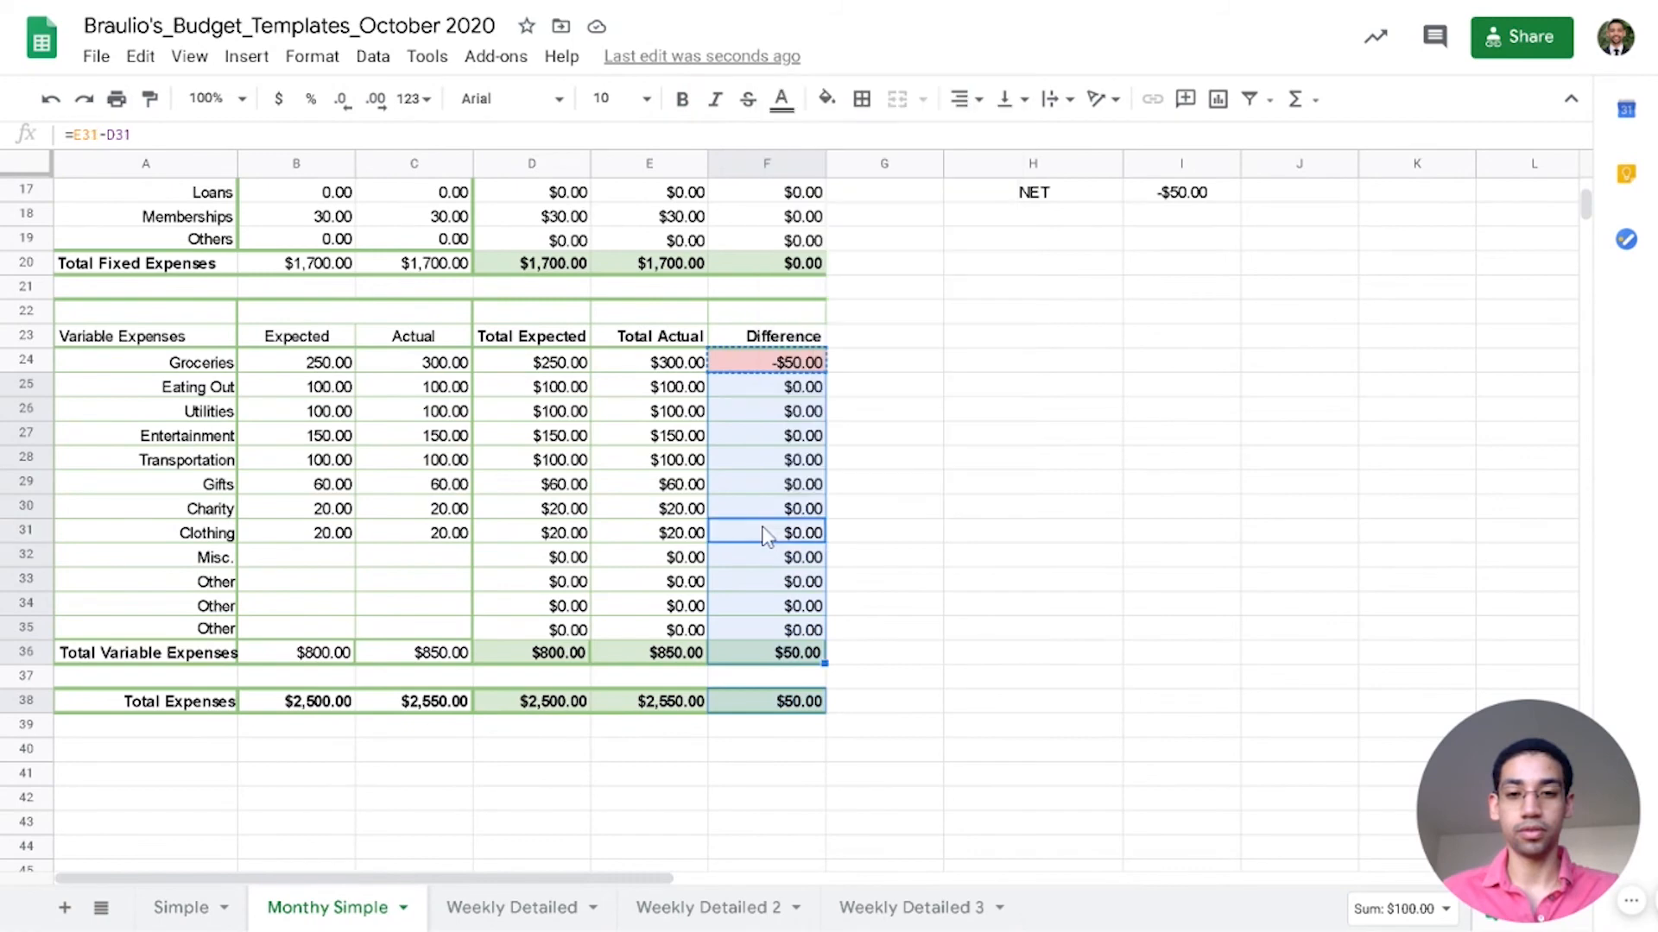
pyautogui.rightClick(774, 394)
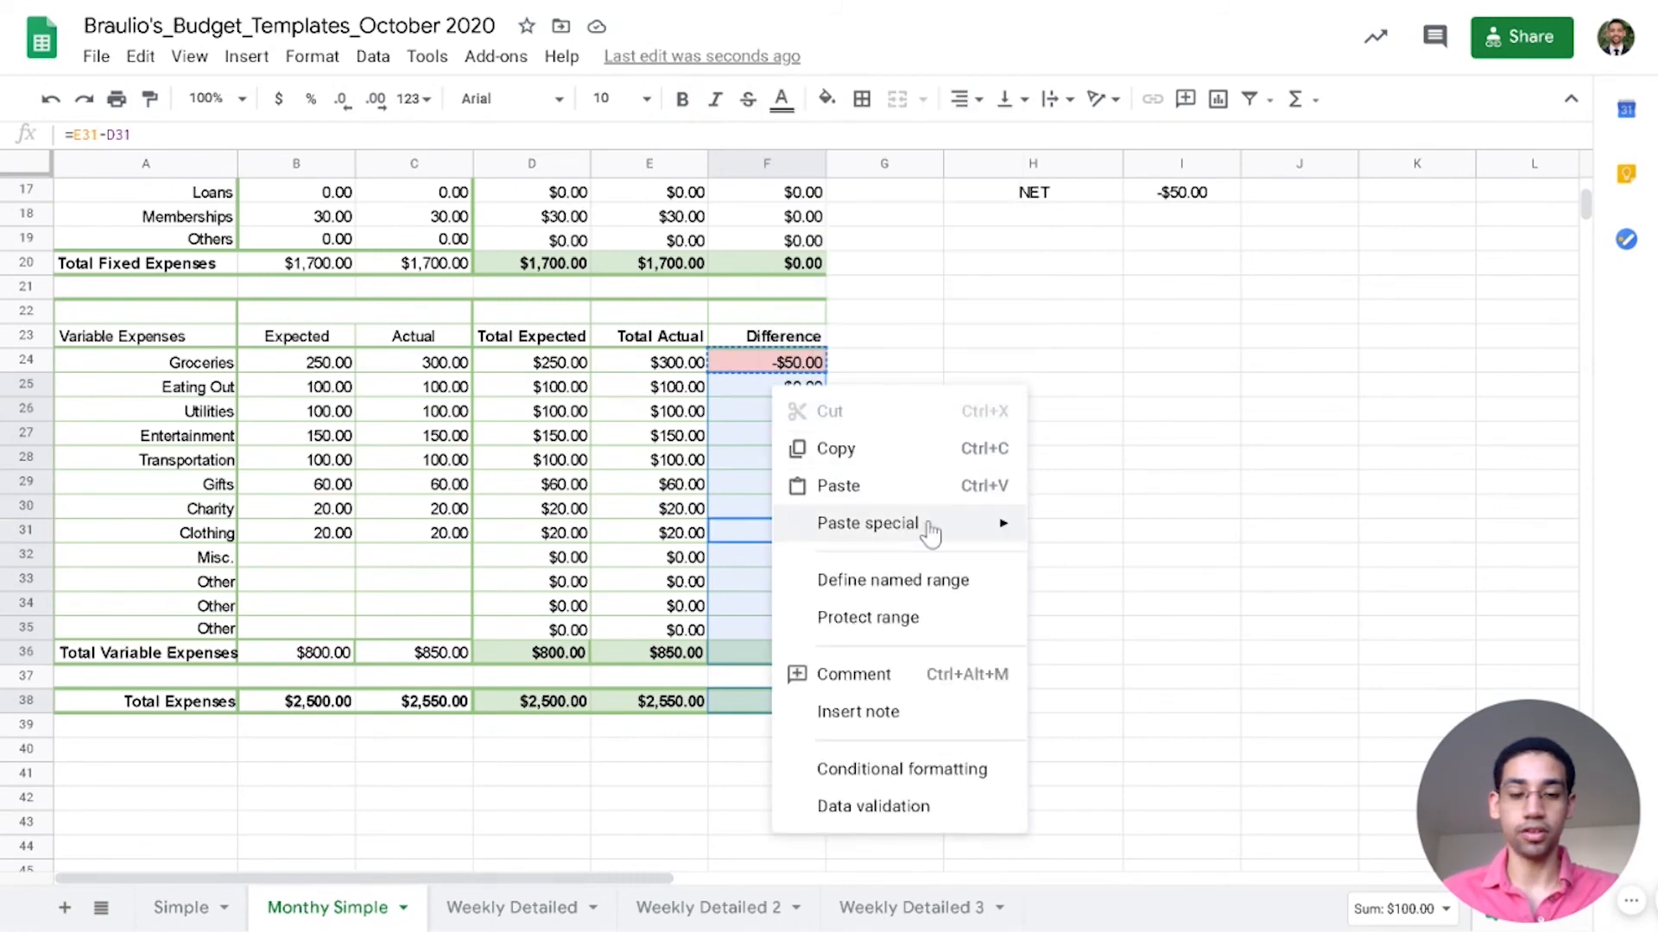
pyautogui.moveTo(991, 526)
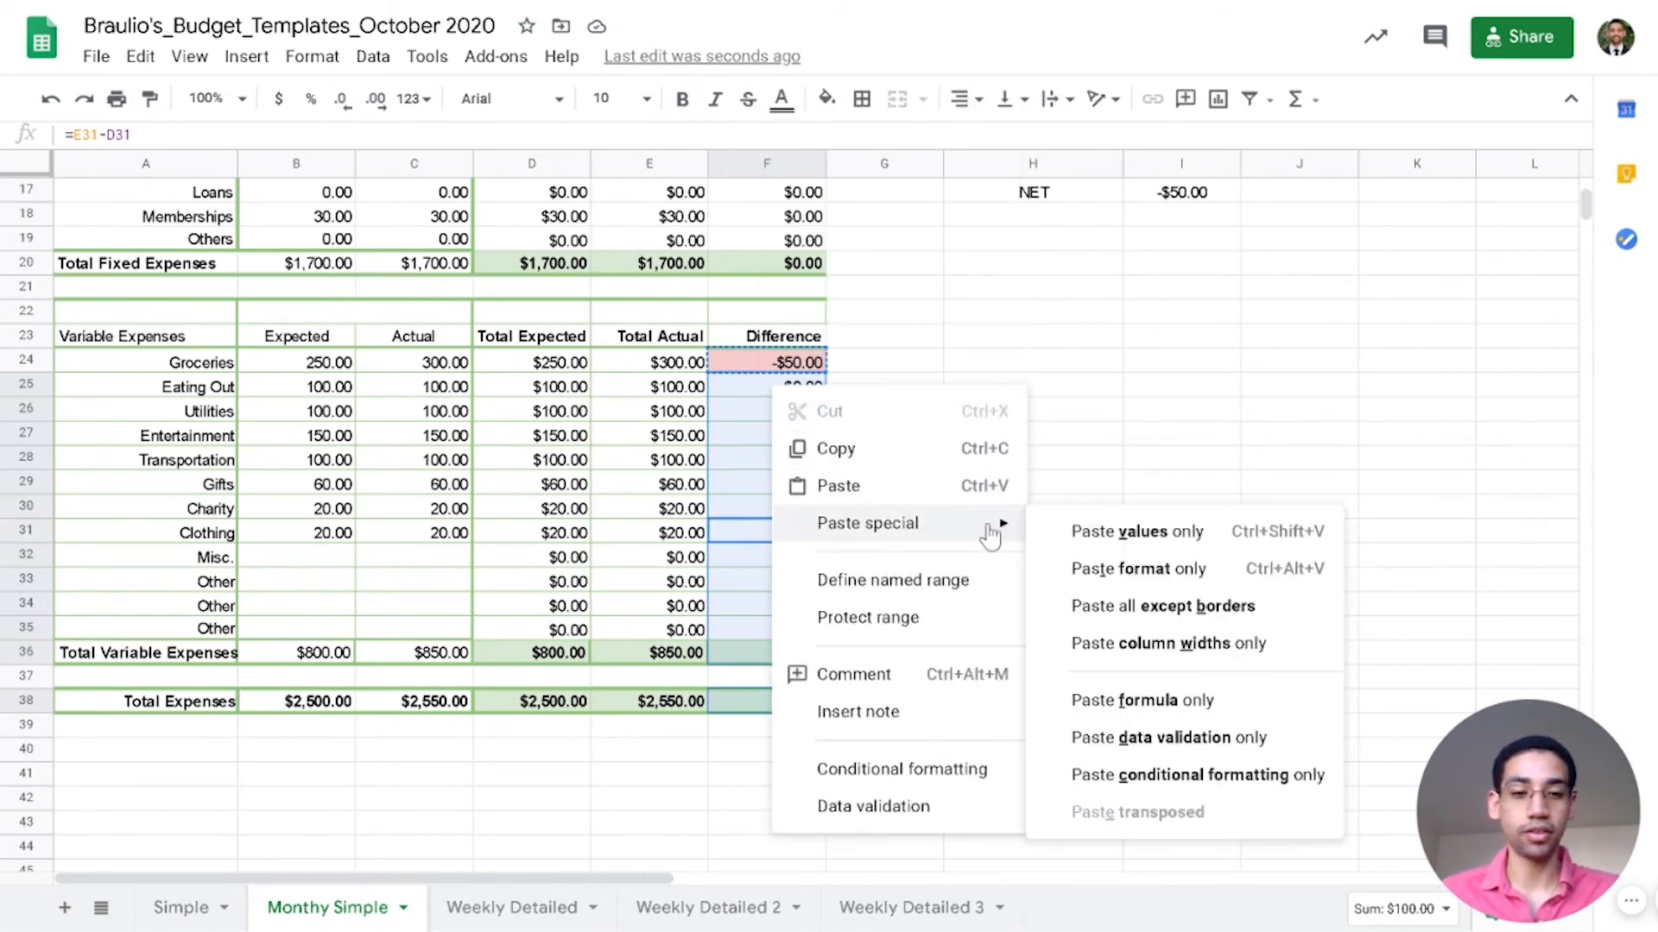
pyautogui.click(1204, 698)
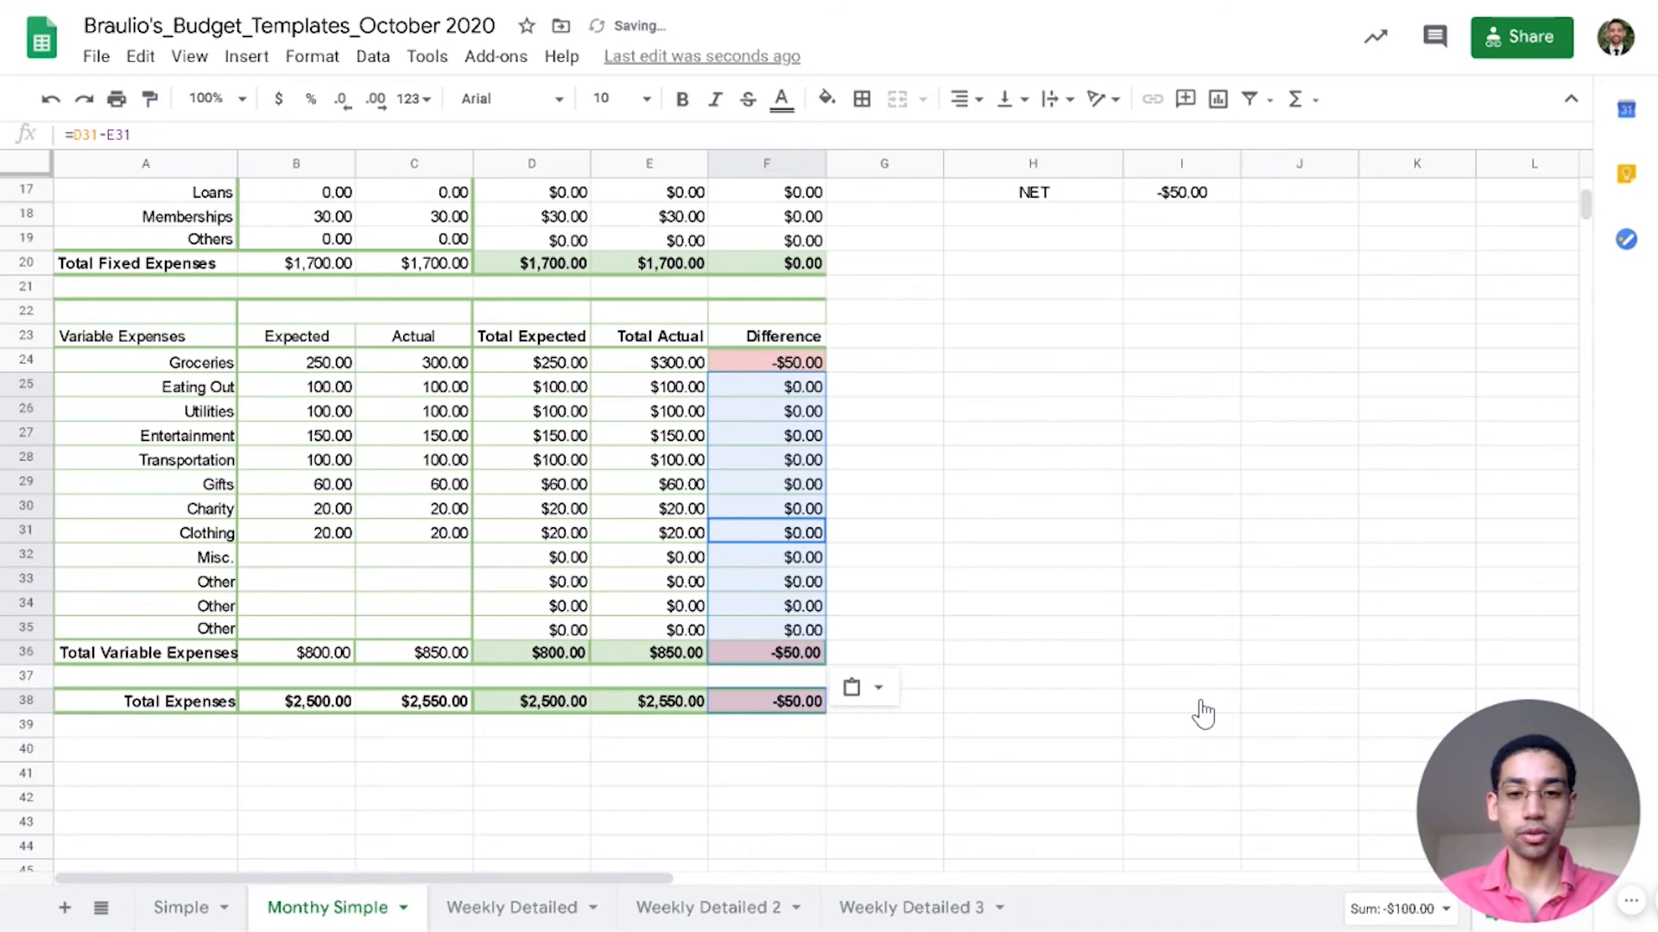
pyautogui.click(999, 515)
# Step: Start a conditional formatting rule on the NET amount in I17 for values less than 0
pyautogui.scroll(3, 992, 515)
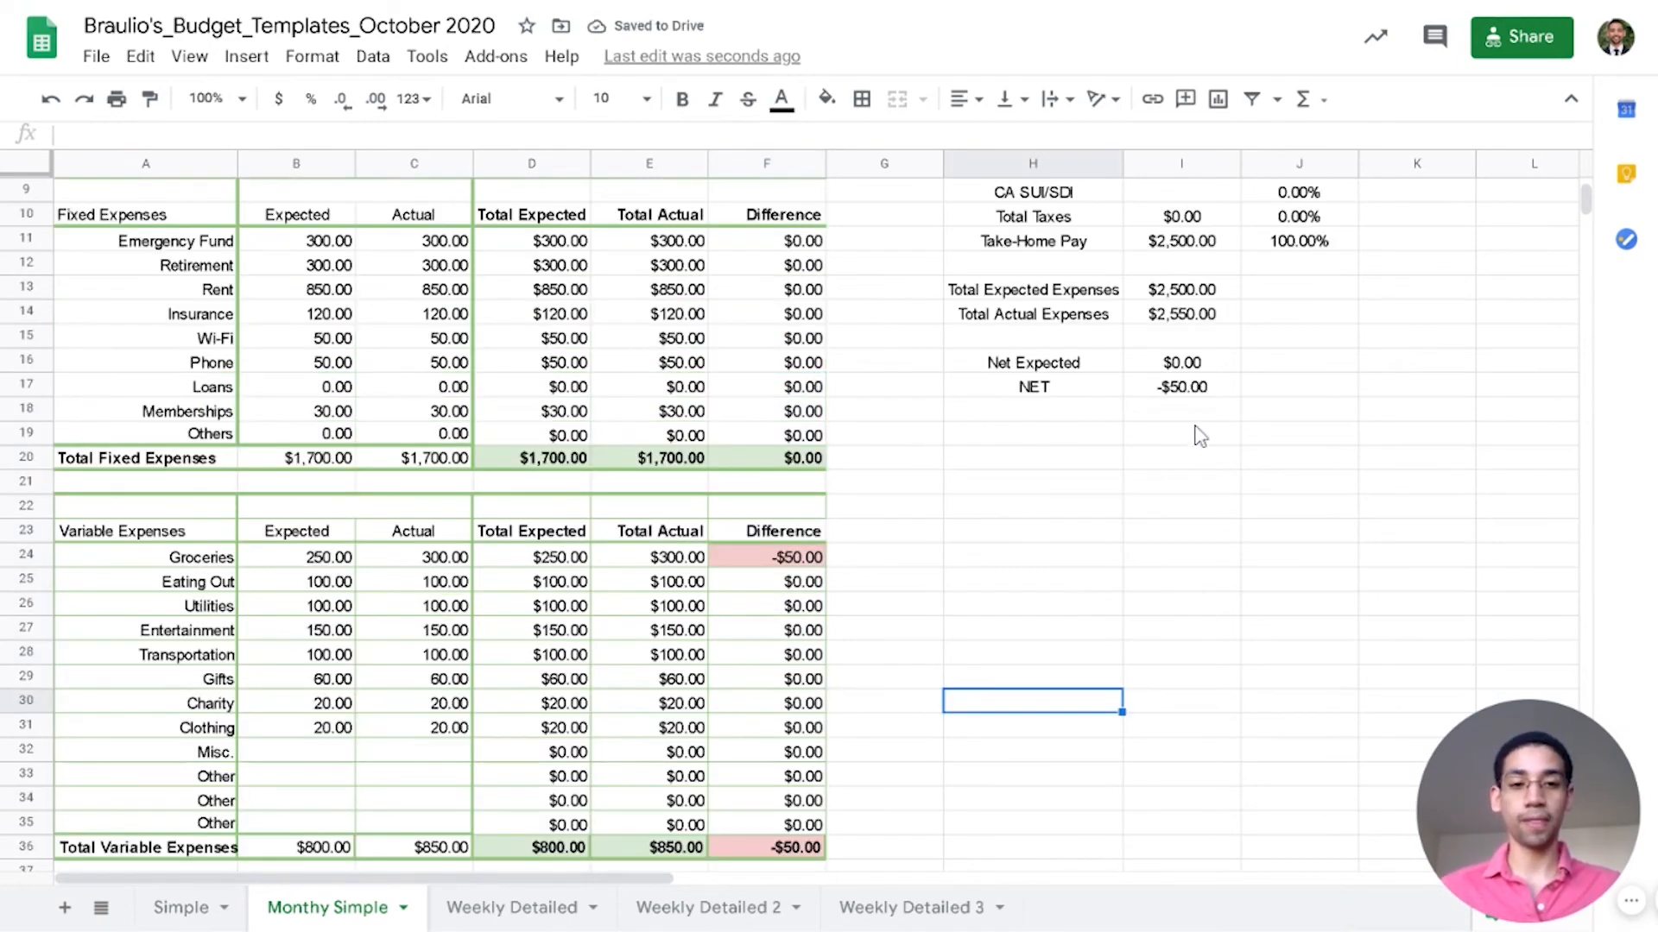
pyautogui.click(1203, 399)
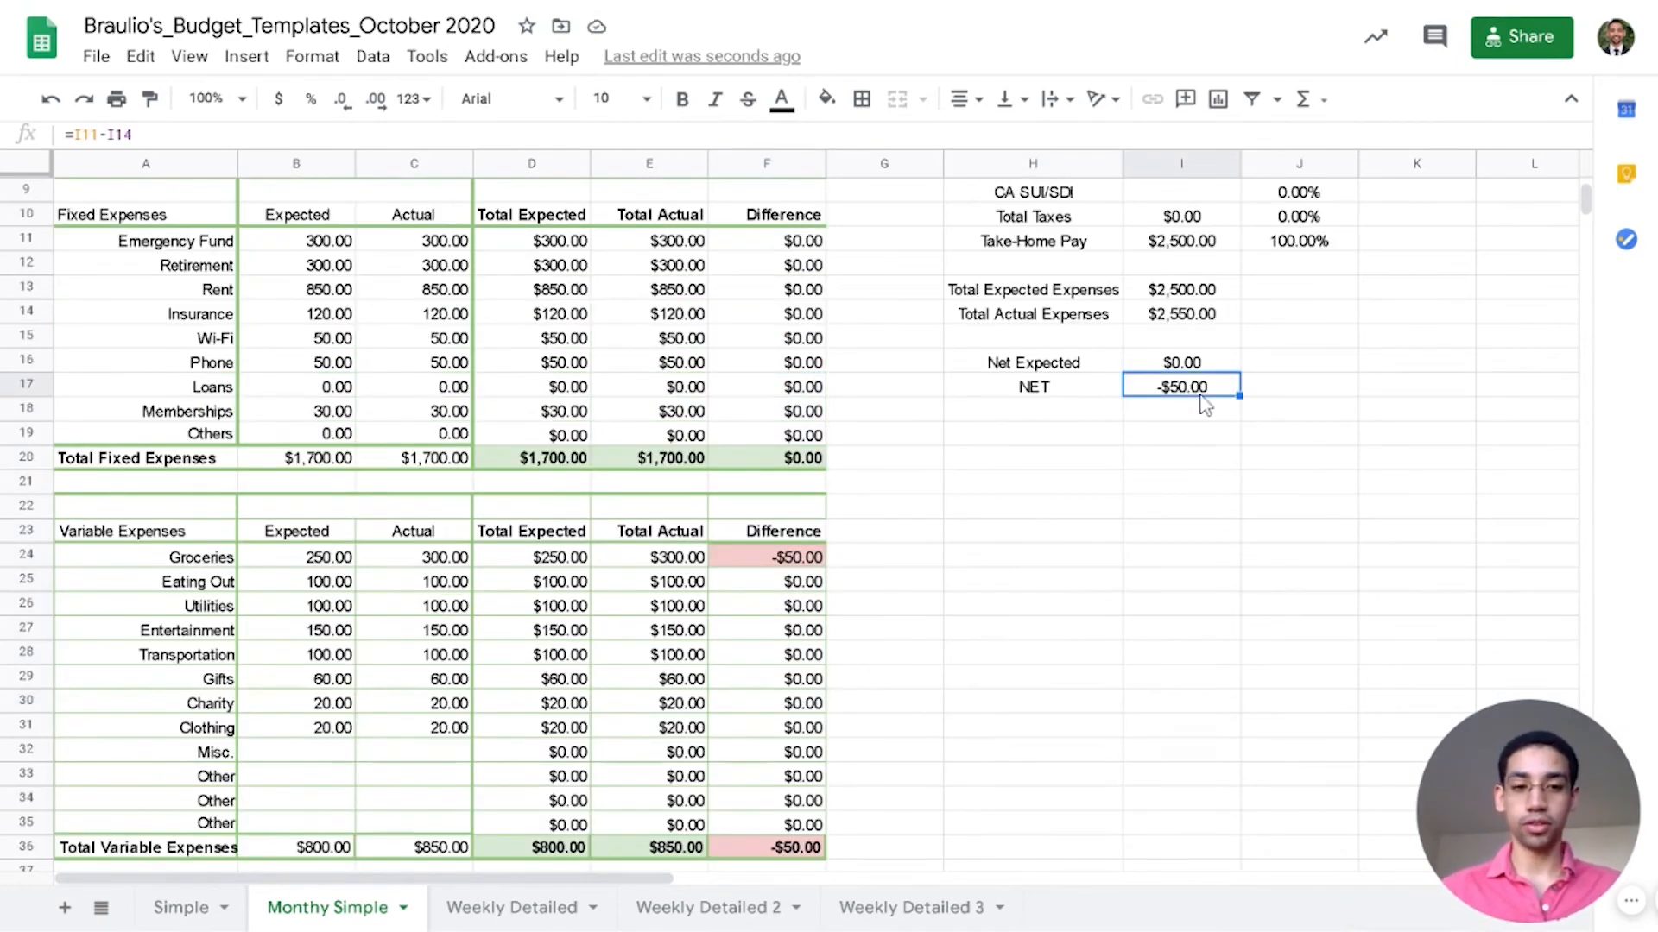
pyautogui.scroll(3, 1205, 406)
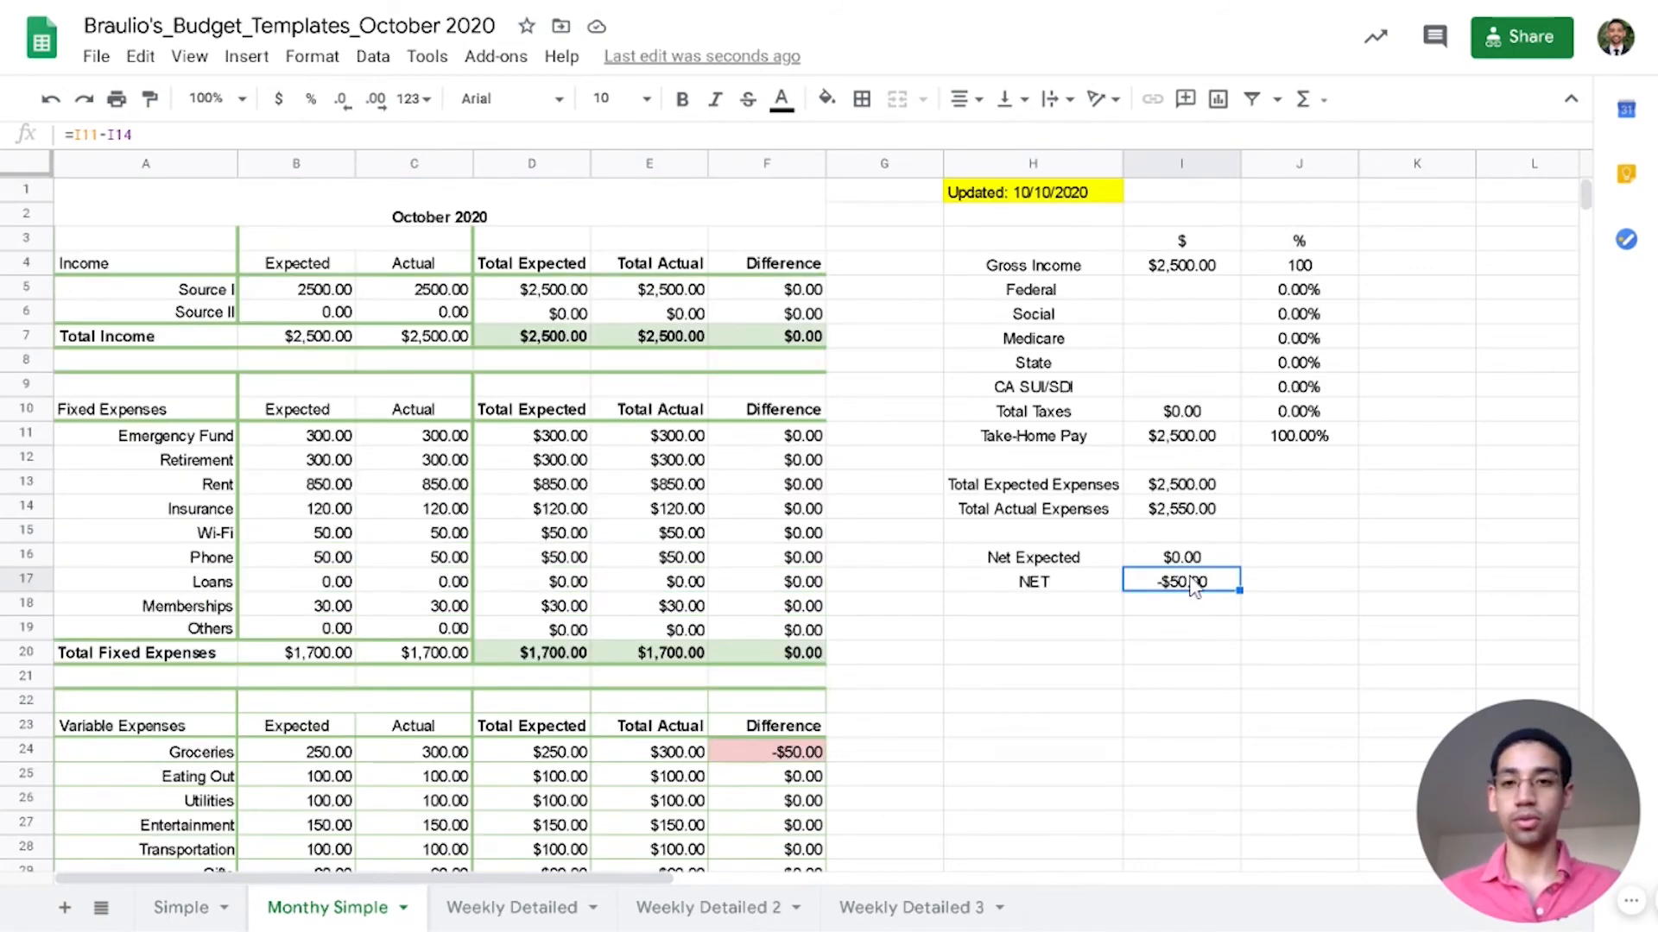
pyautogui.rightClick(1194, 587)
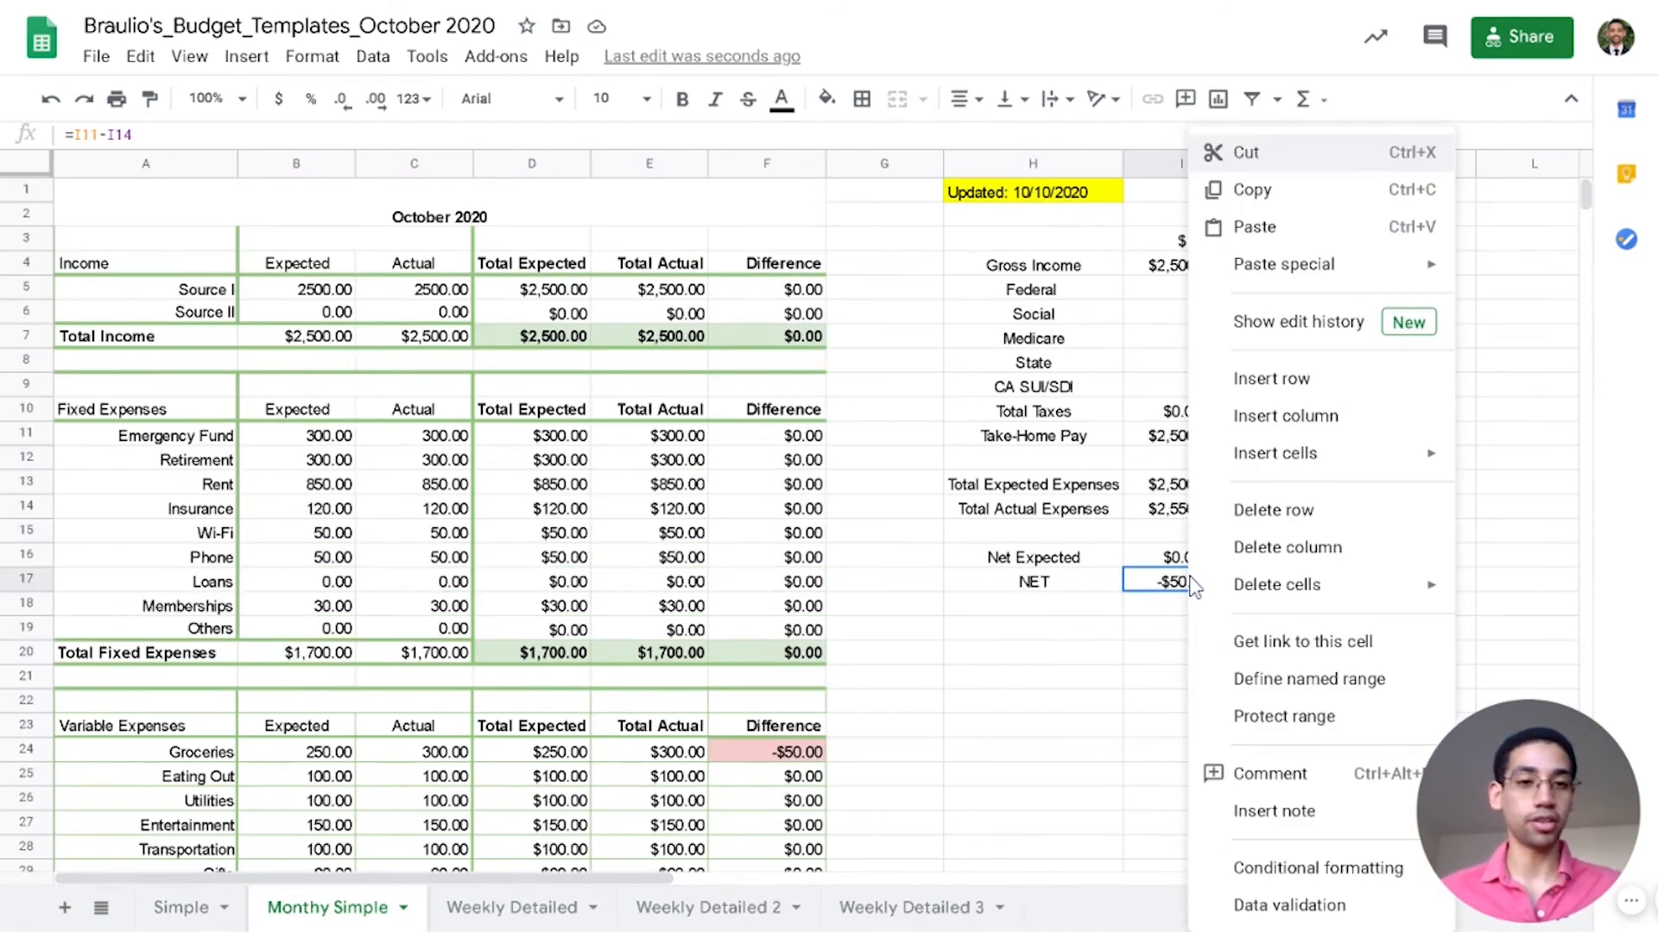
pyautogui.click(312, 55)
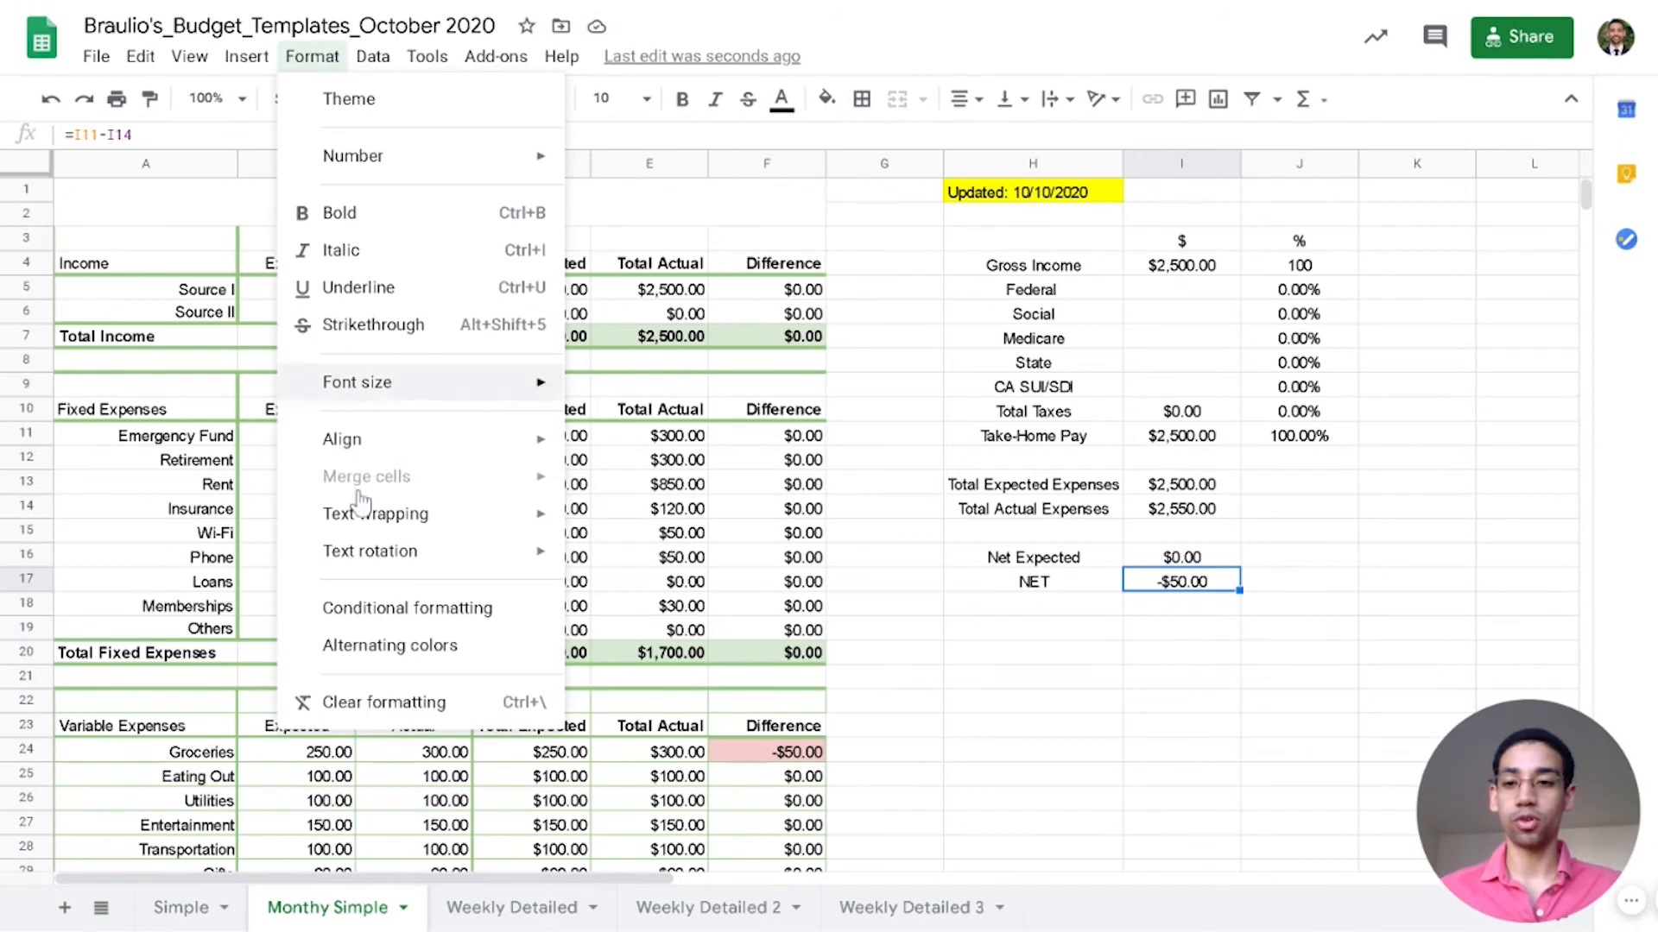
pyautogui.click(436, 607)
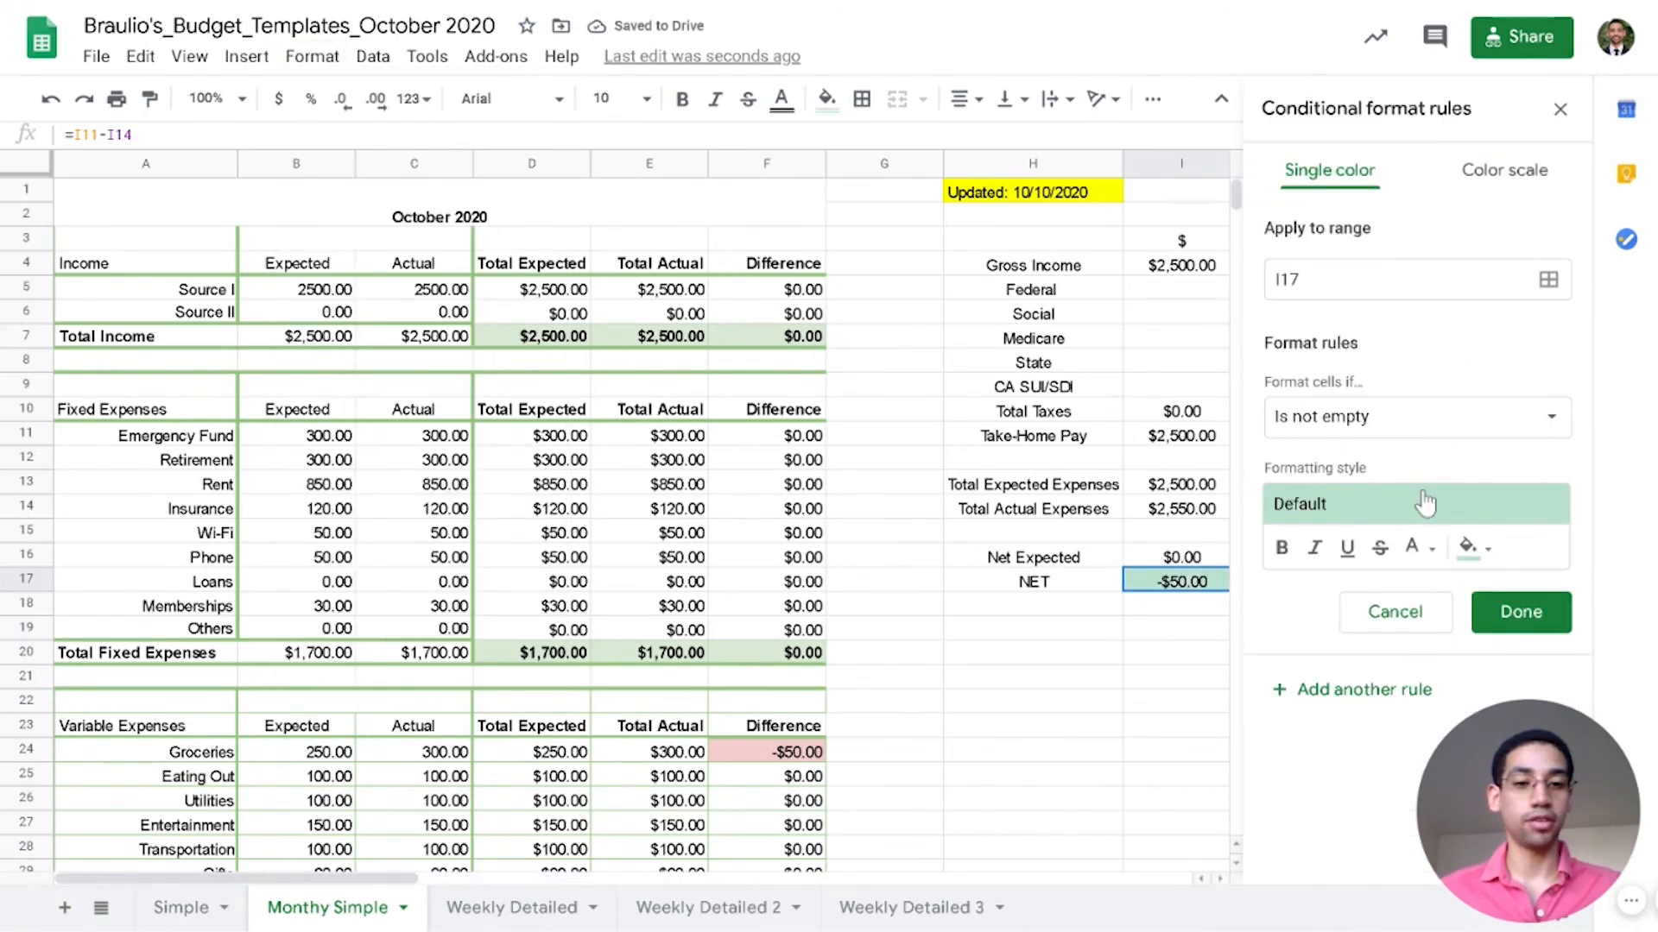
pyautogui.click(1390, 421)
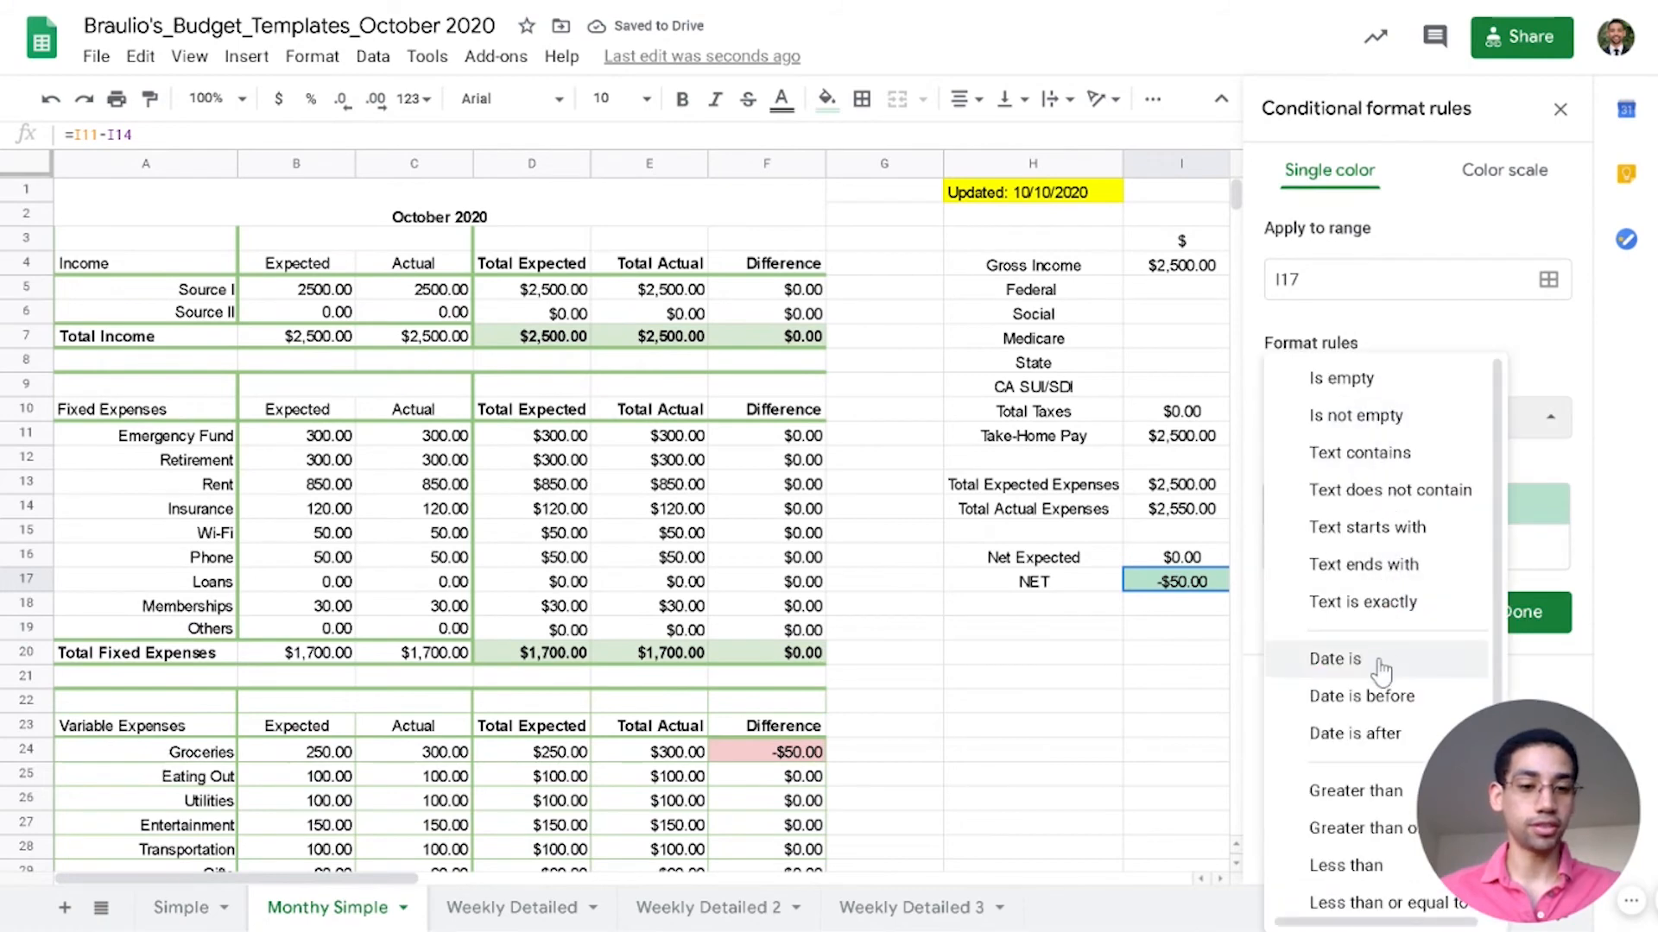
pyautogui.click(1362, 864)
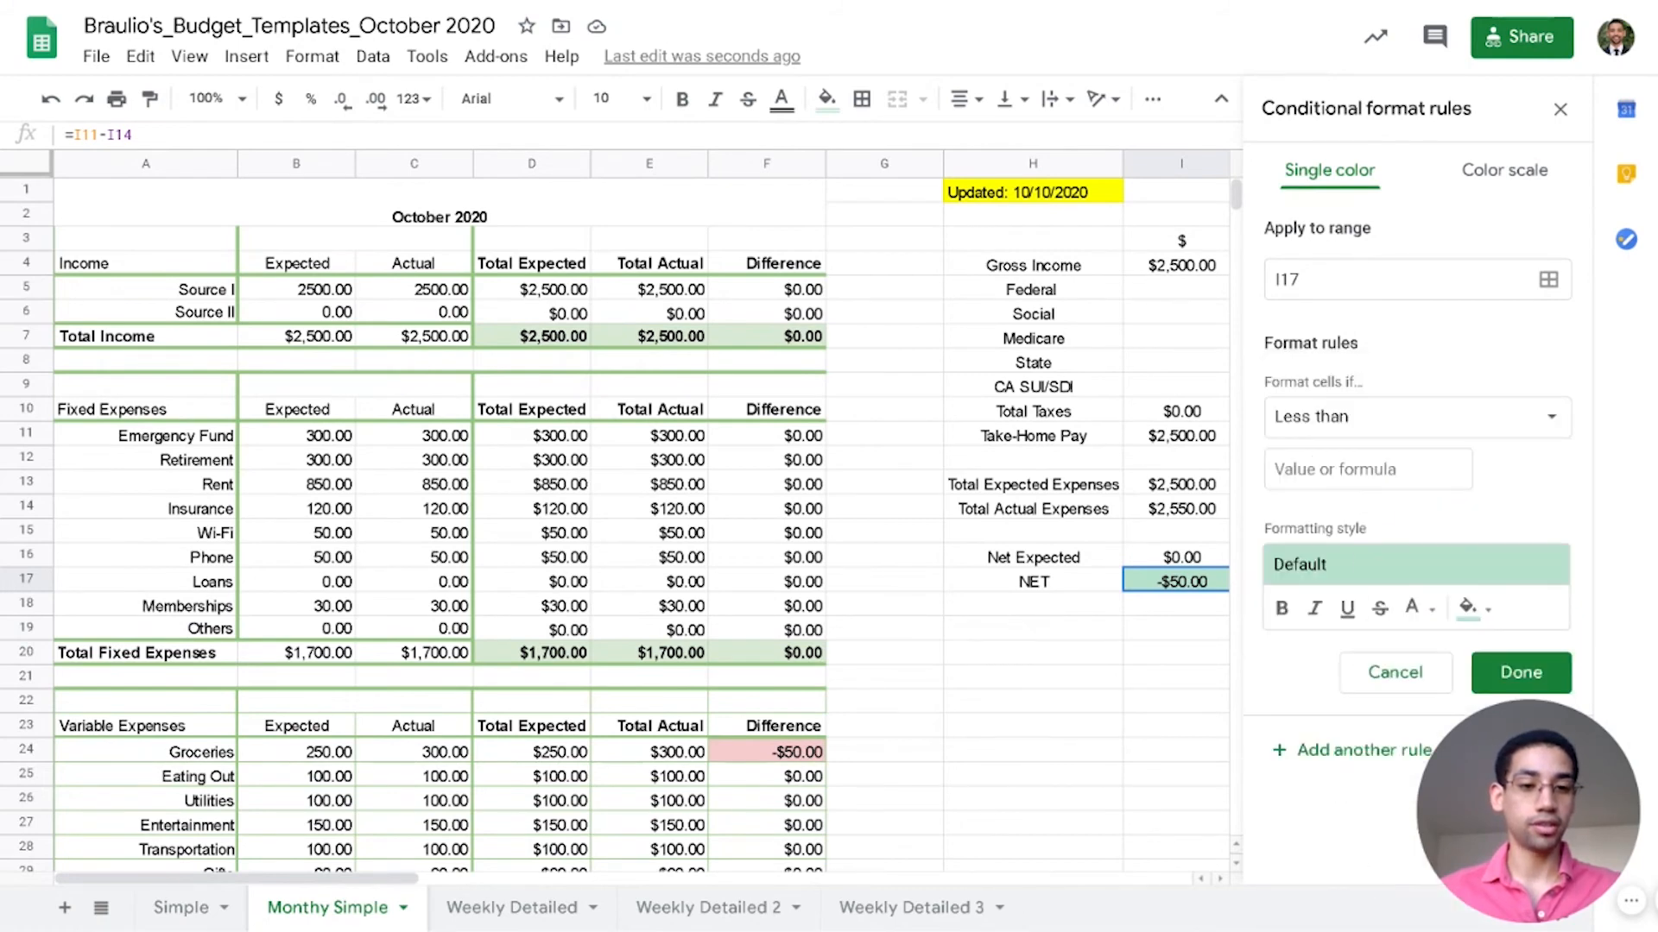
pyautogui.click(1368, 469)
pyautogui.write('0')
# Step: Give the less-than-0 rule a light red fill, save it and close the rules
pyautogui.click(1478, 611)
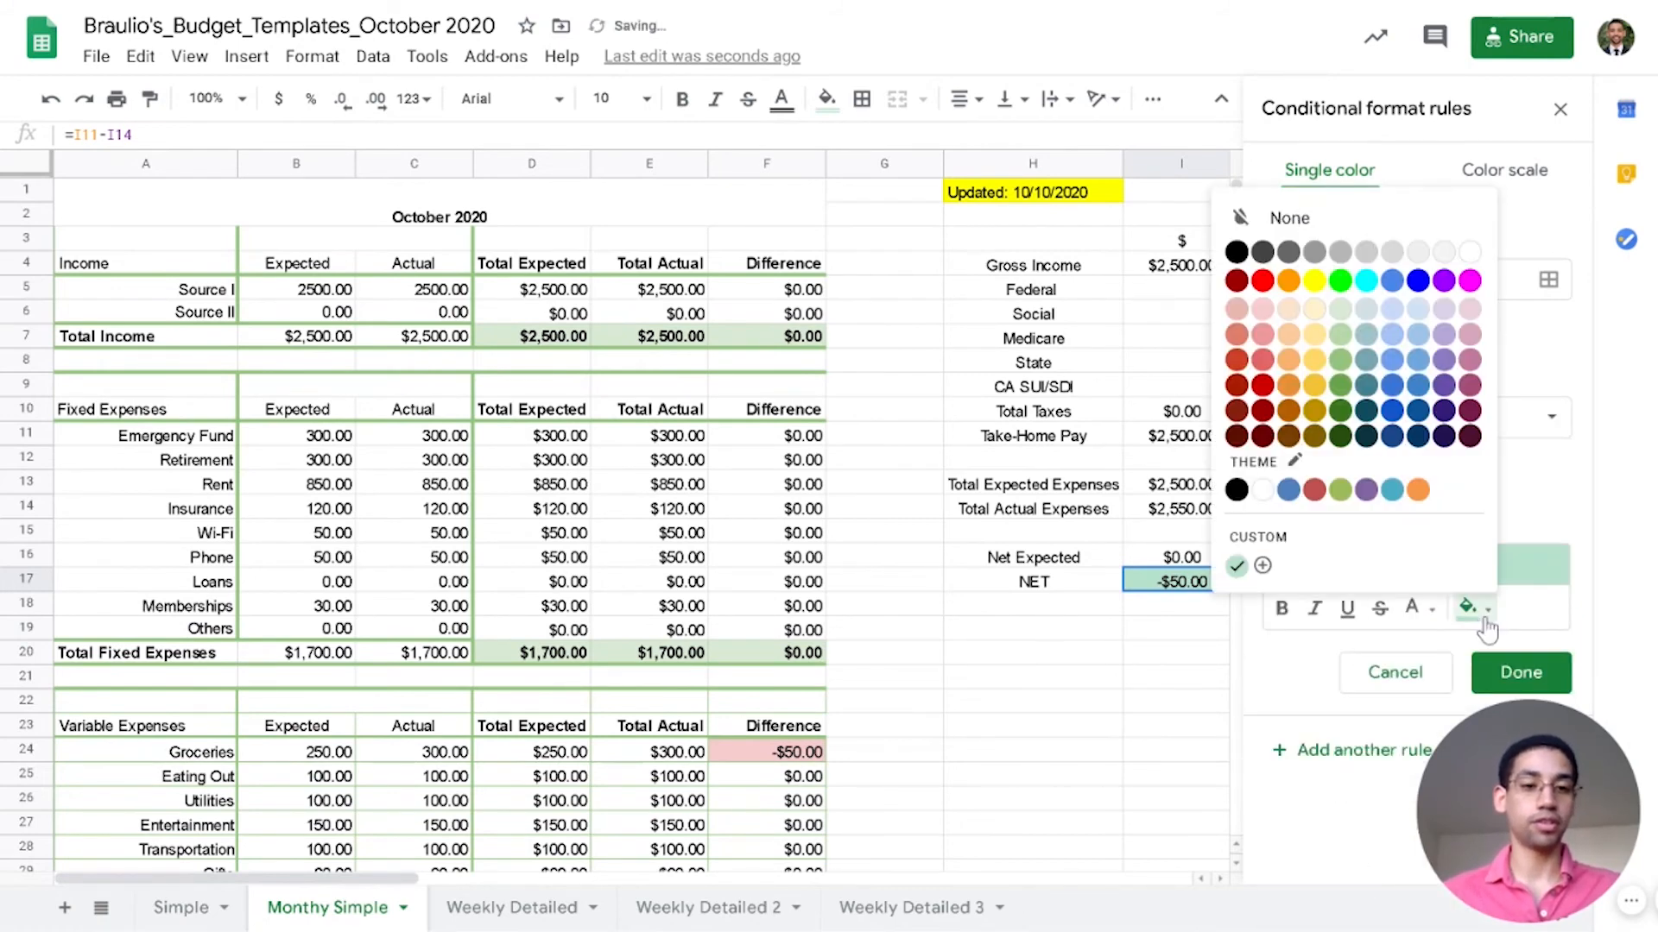
pyautogui.click(1265, 328)
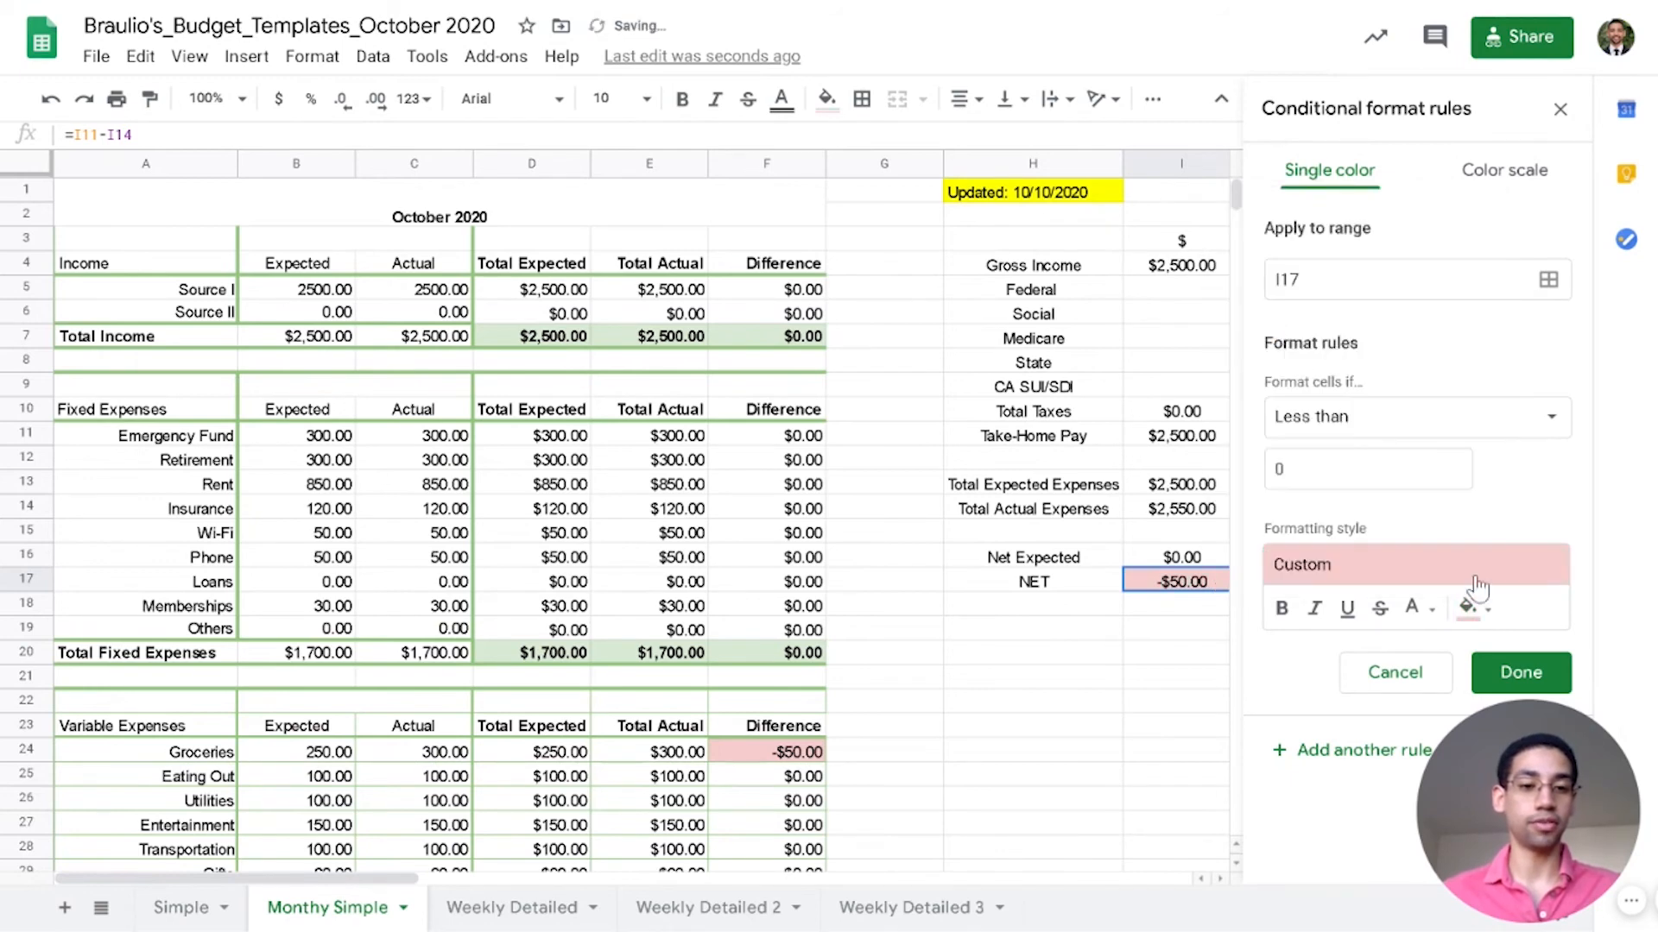
pyautogui.click(1520, 673)
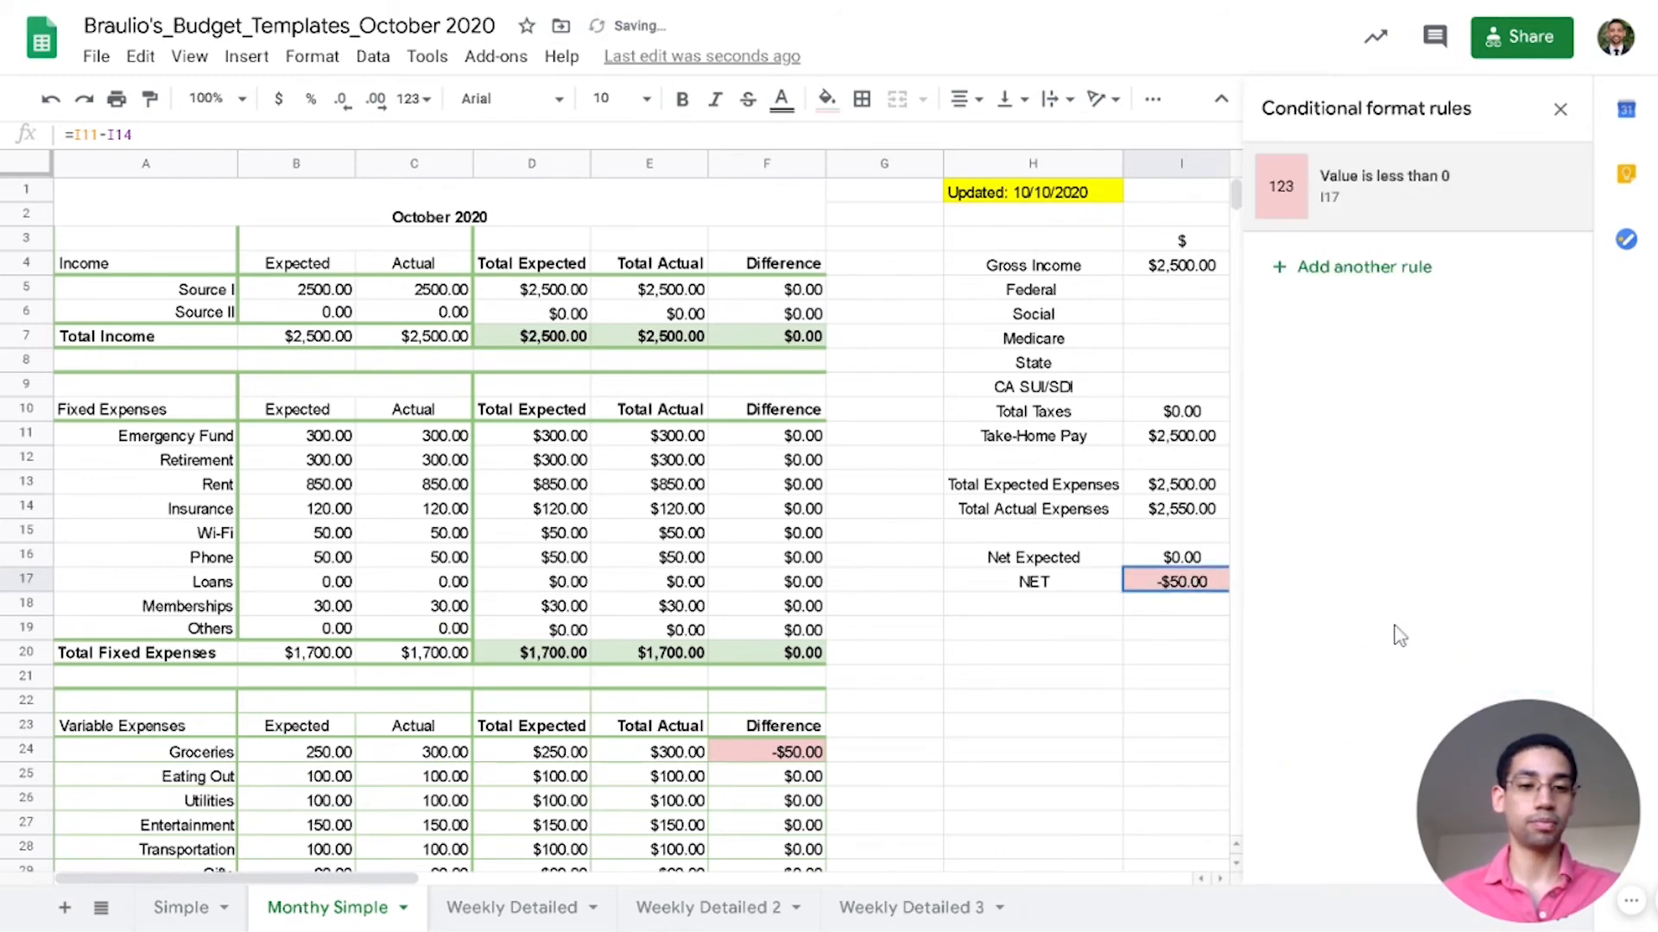
pyautogui.click(1560, 109)
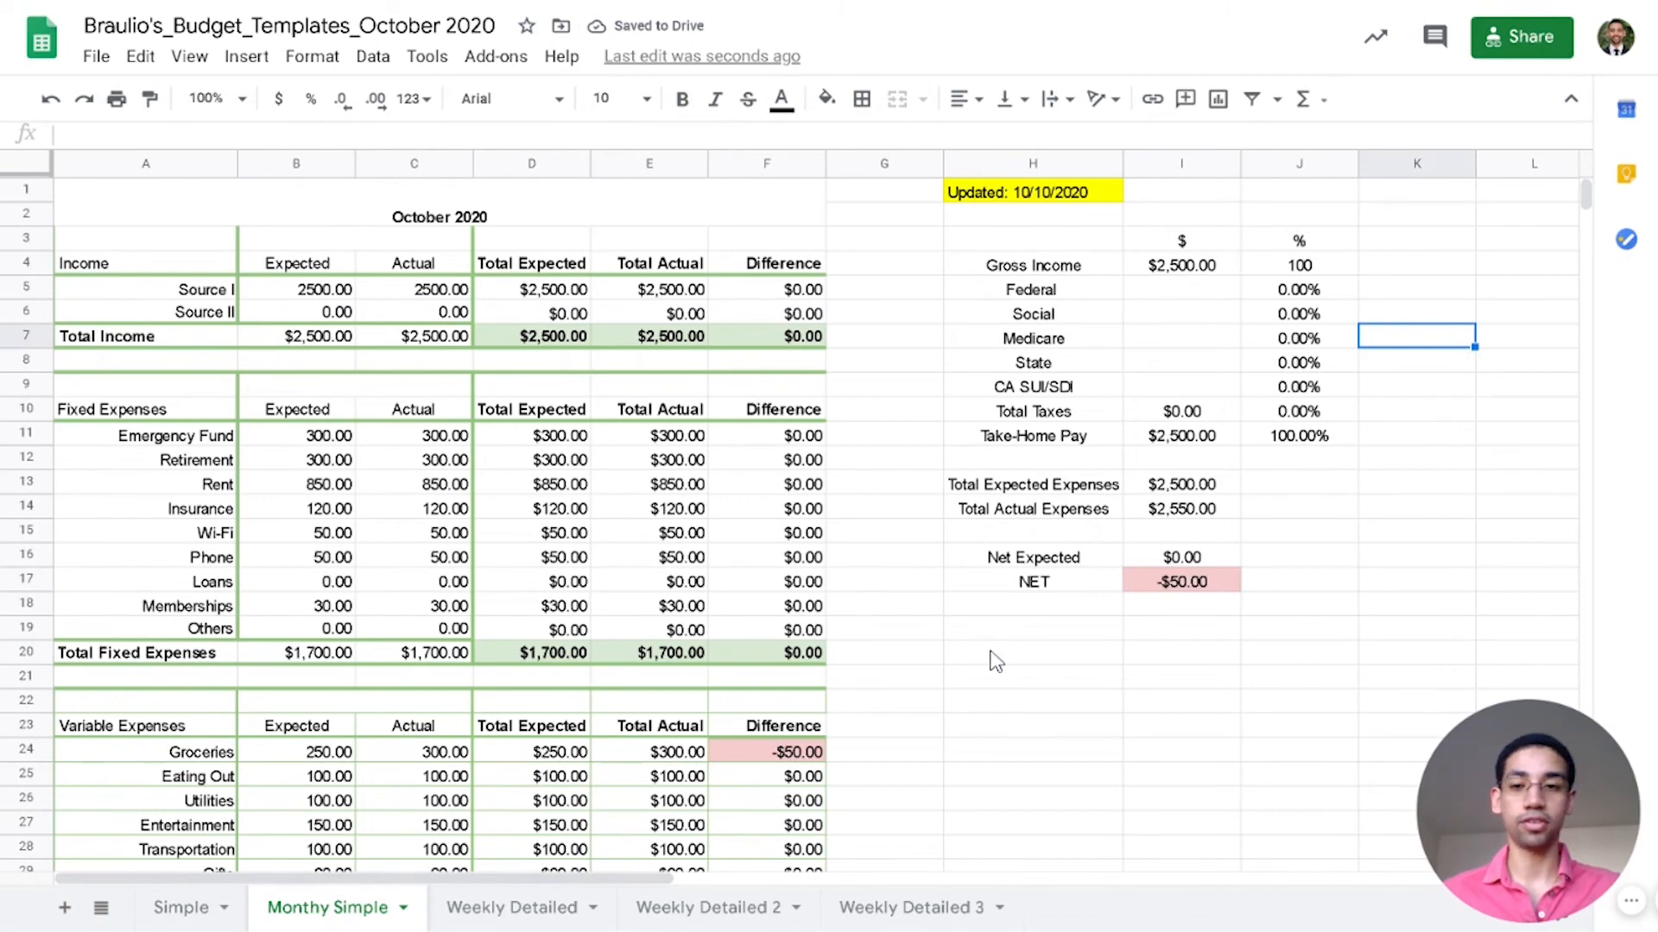
# Step: Review the flagged overspending on Monthy Simple and compare it with the layout of the Weekly Detailed 3 sheet
pyautogui.scroll(-3, 995, 661)
pyautogui.scroll(3, 996, 661)
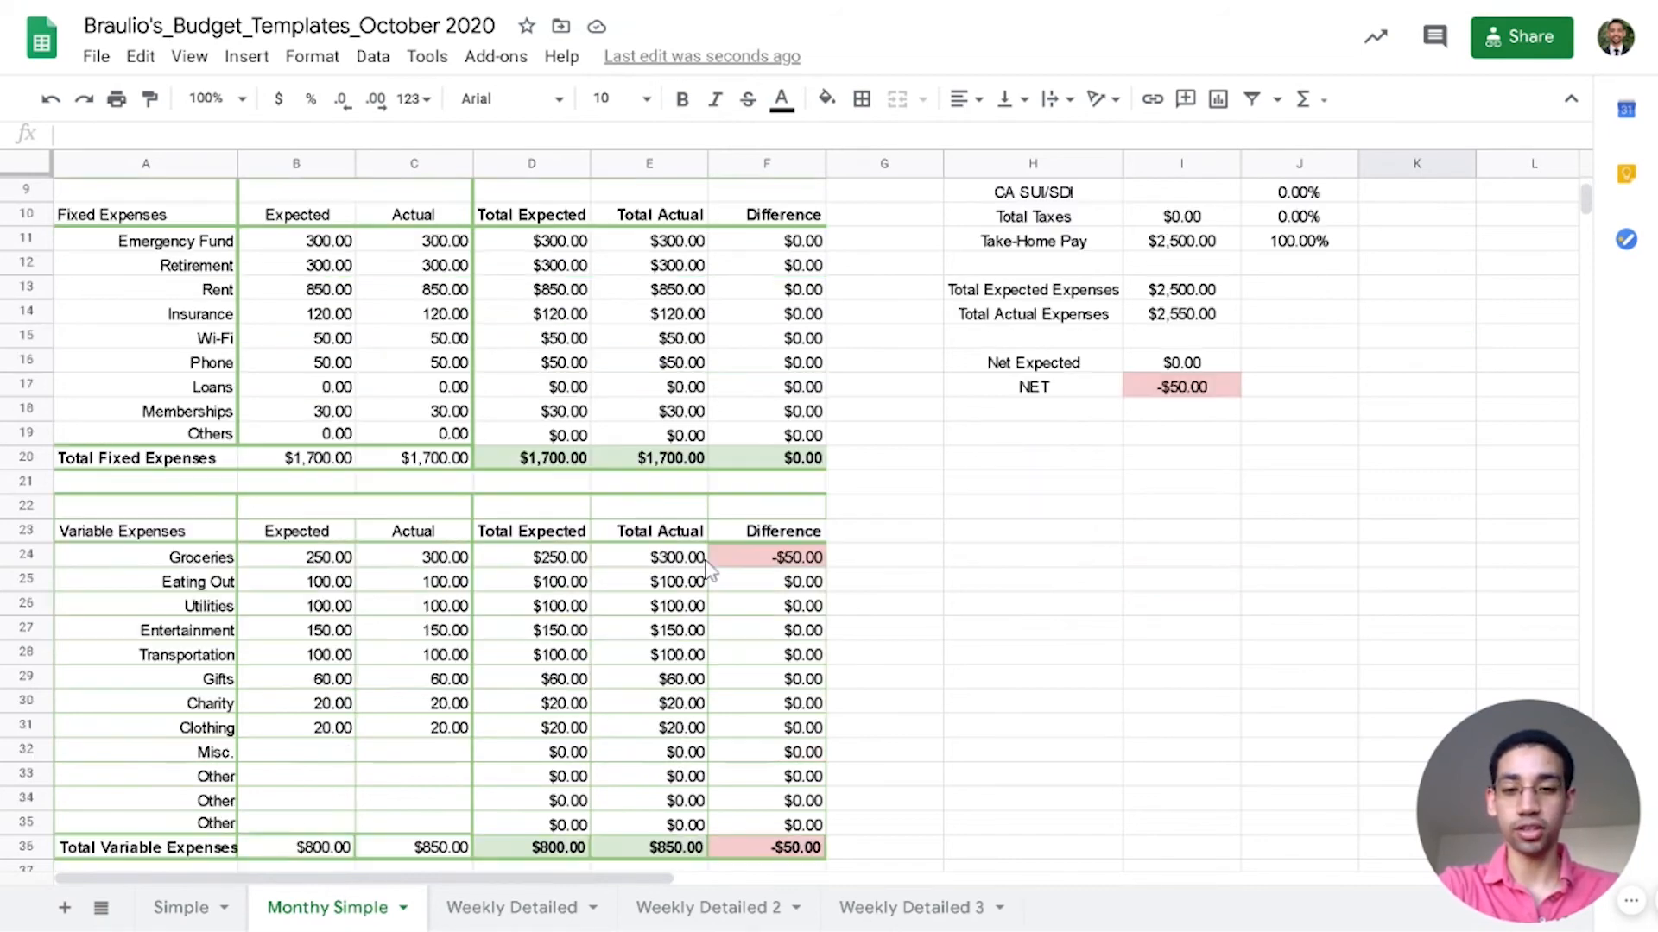
pyautogui.scroll(-3, 552, 550)
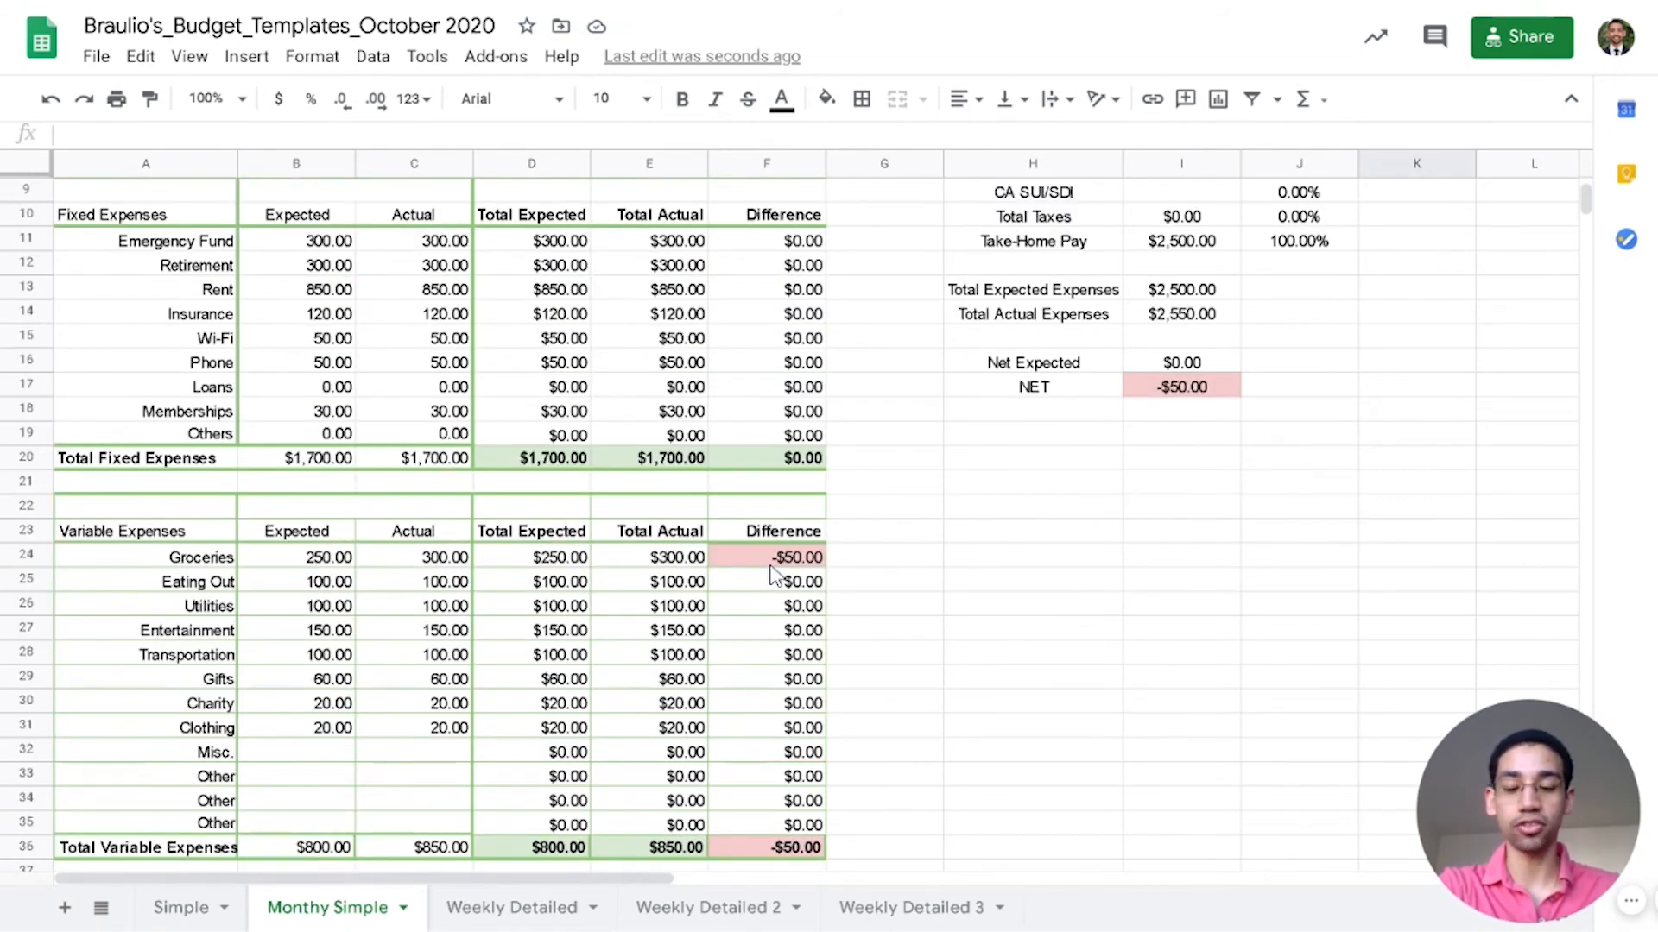
pyautogui.scroll(3, 771, 574)
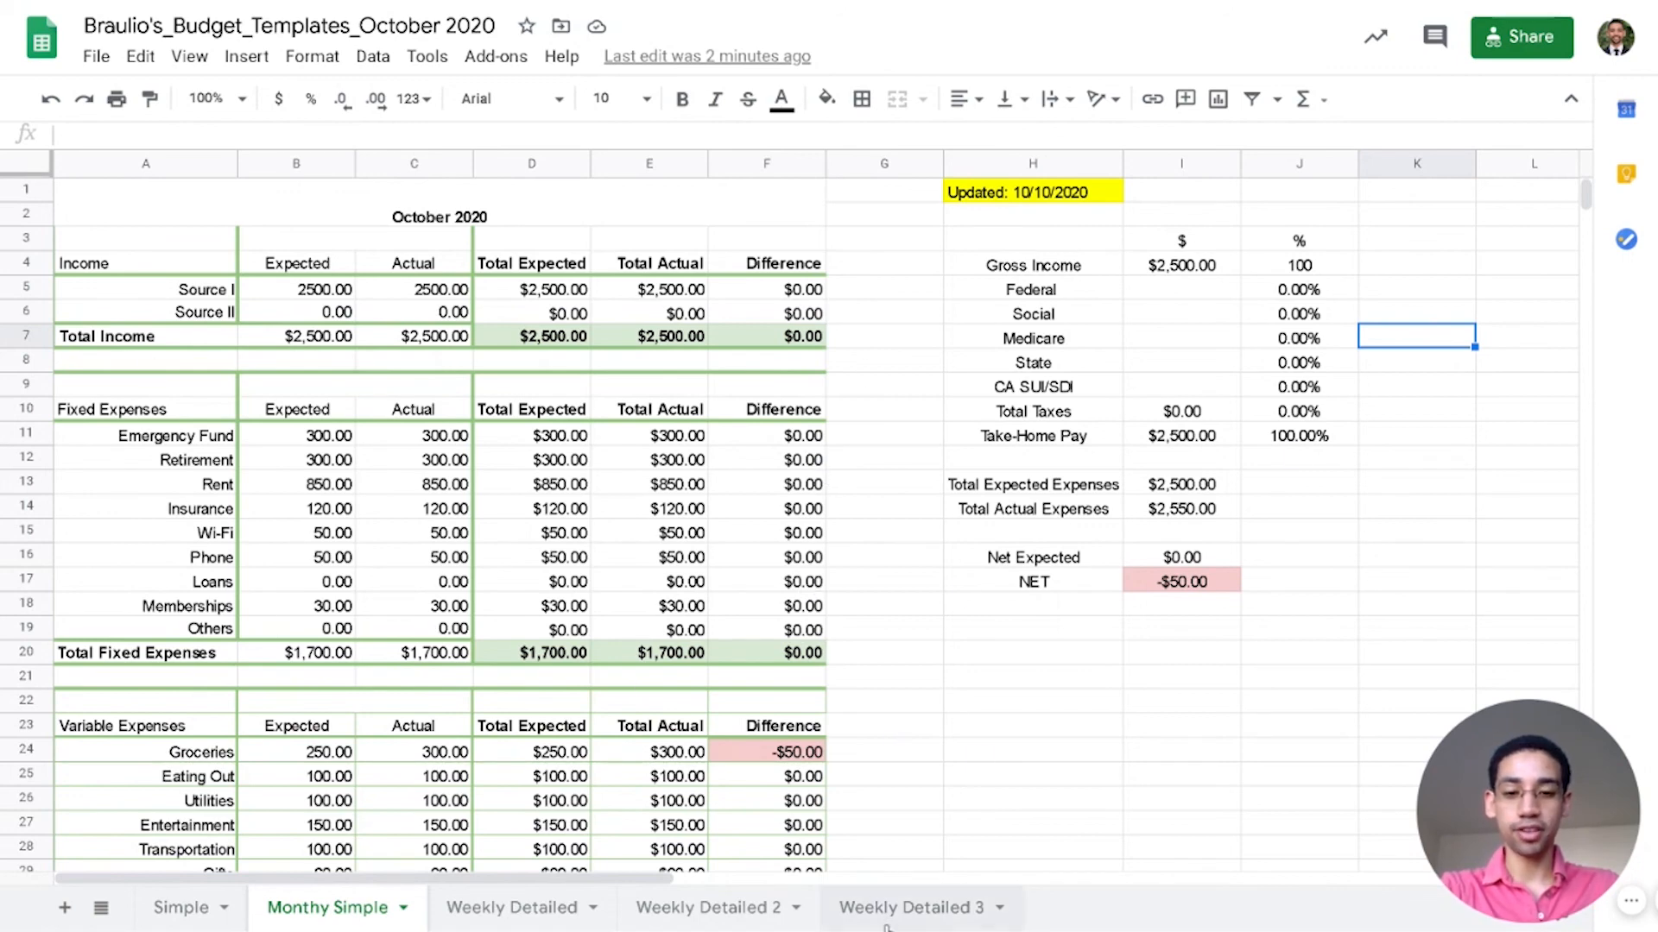
pyautogui.click(911, 908)
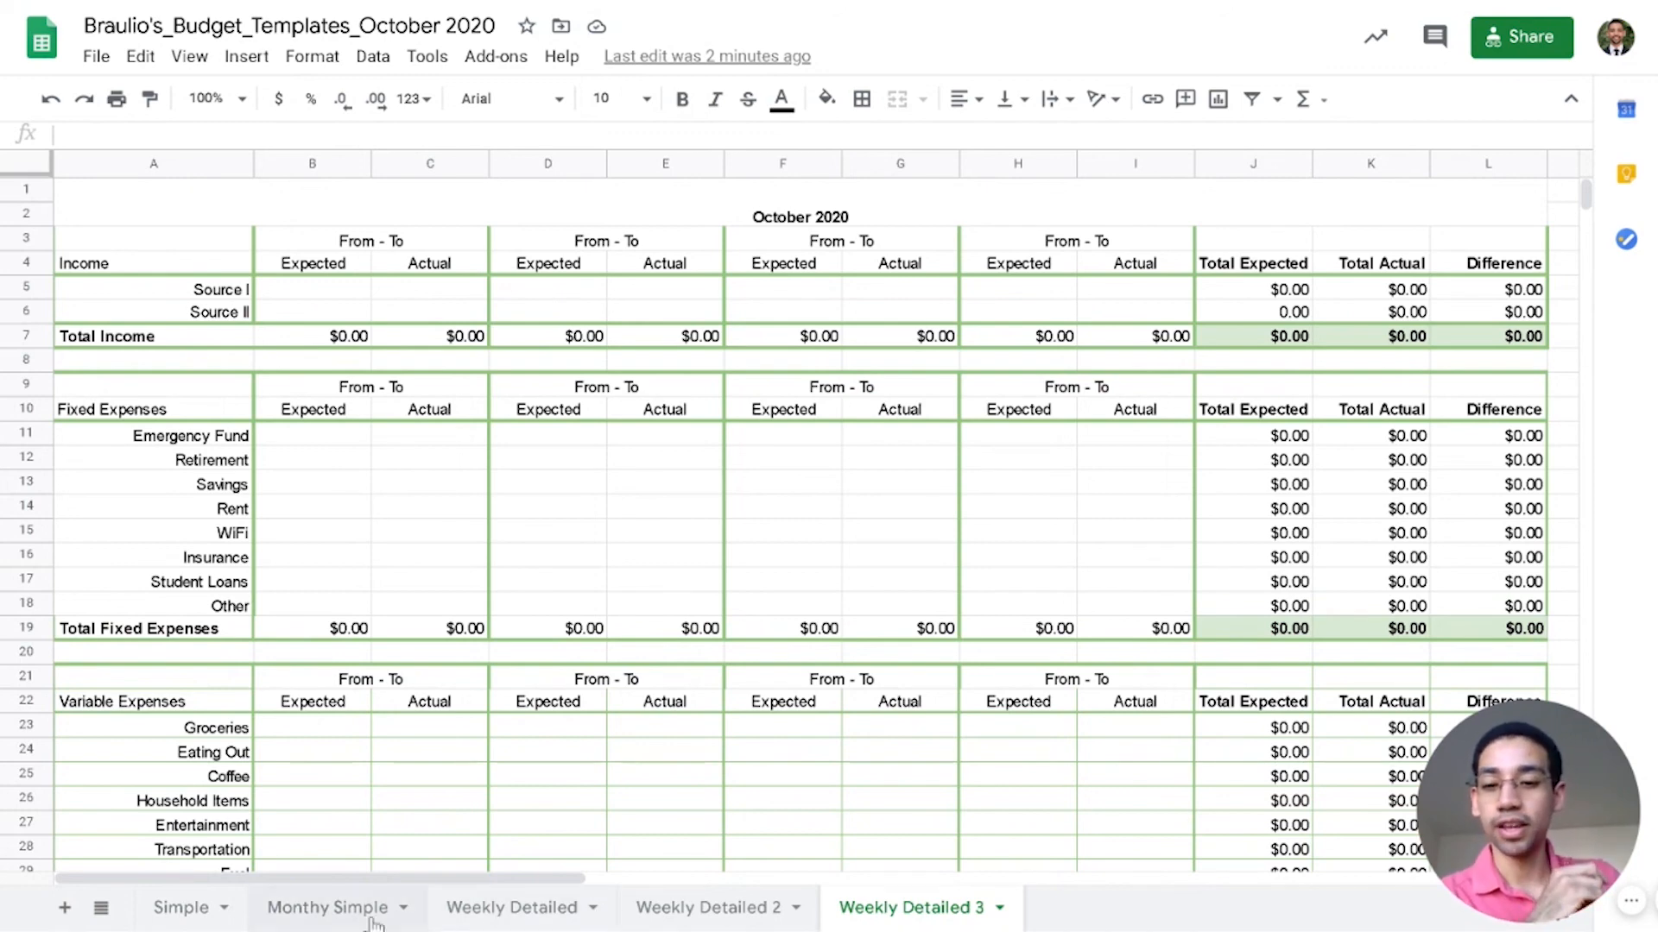
pyautogui.click(330, 920)
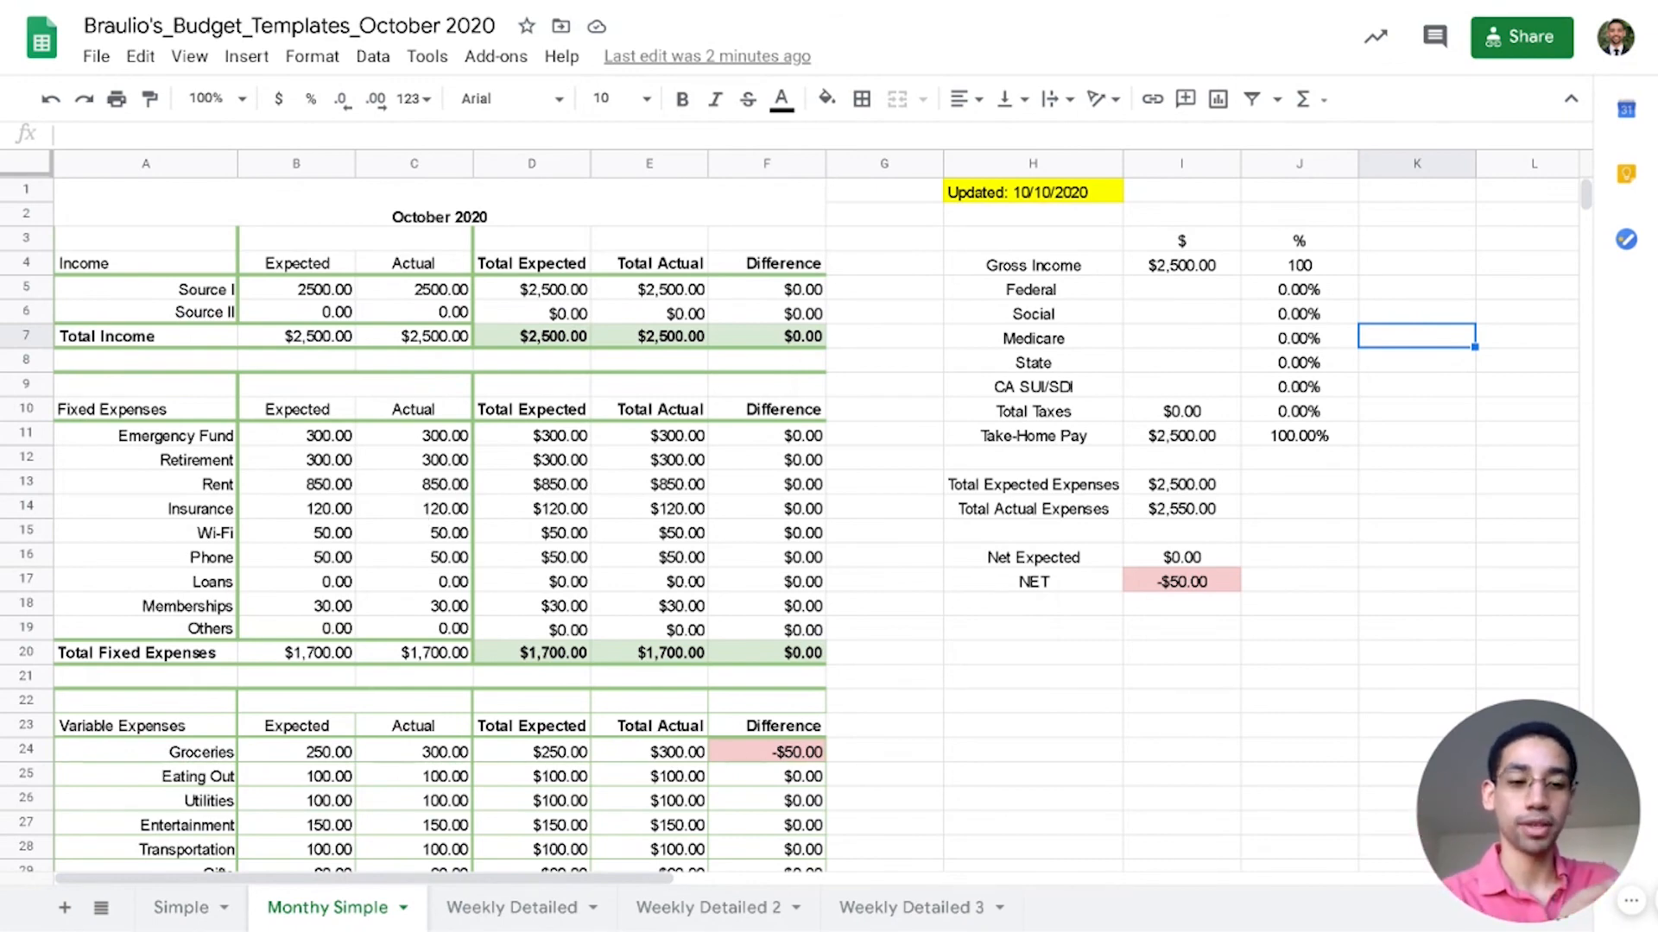
pyautogui.scroll(-3, 423, 466)
pyautogui.scroll(3, 429, 471)
# Step: Turn the actual Eating Out amount in C25 into the formula =100+100 to record a second expense
pyautogui.click(433, 469)
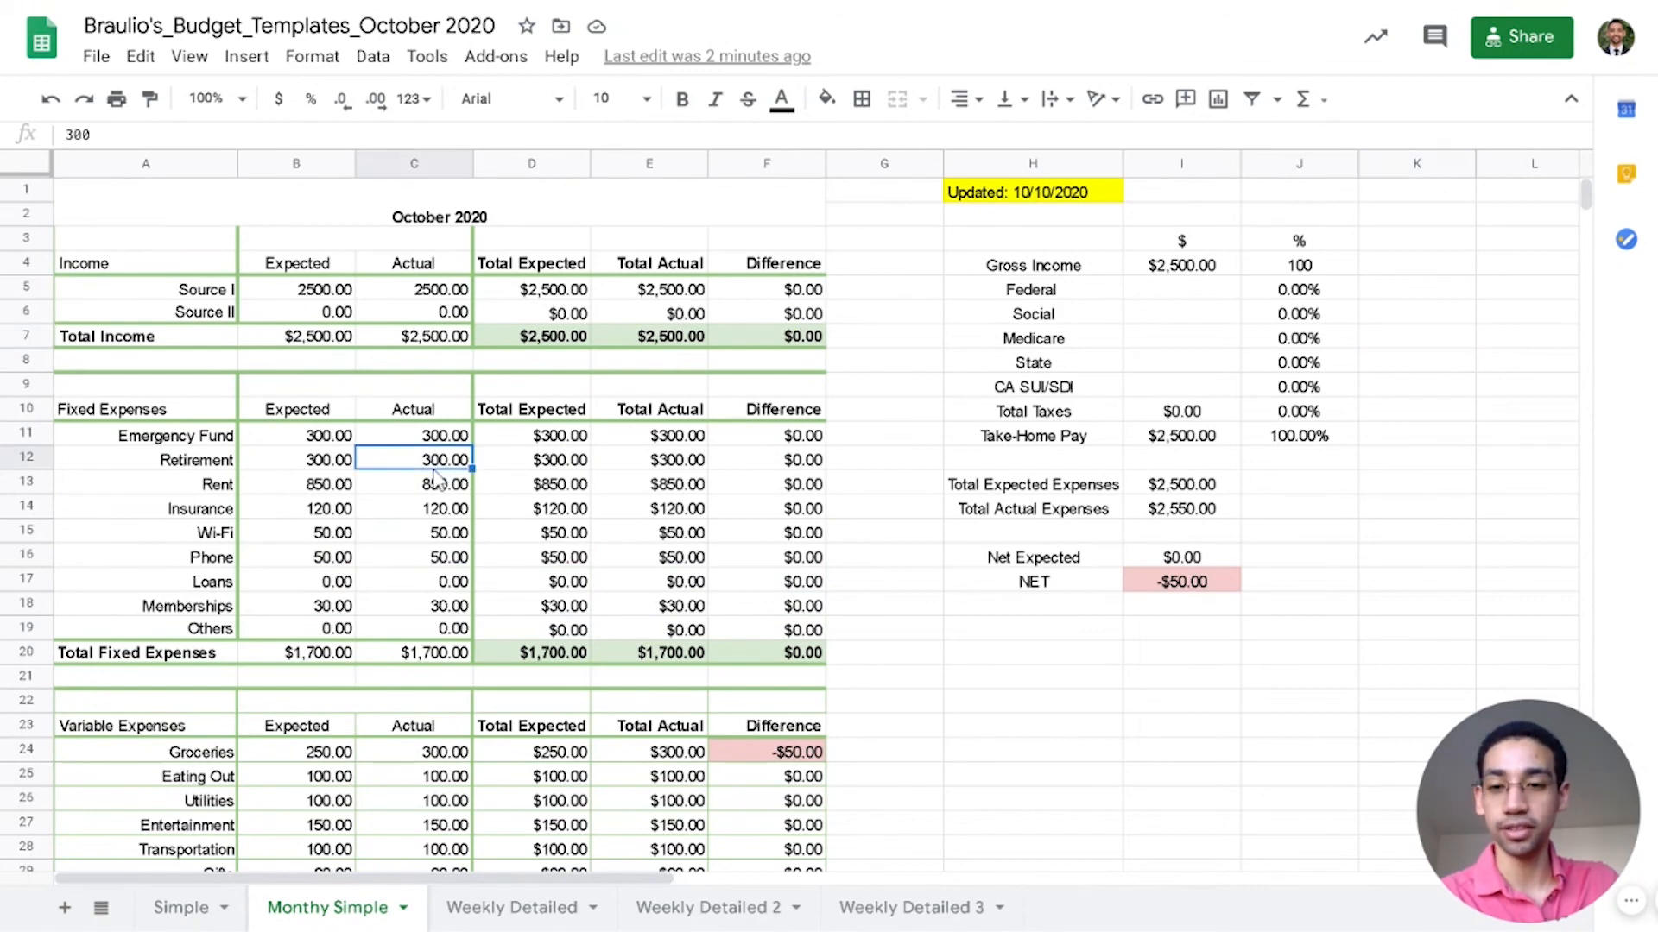
pyautogui.scroll(-3, 433, 472)
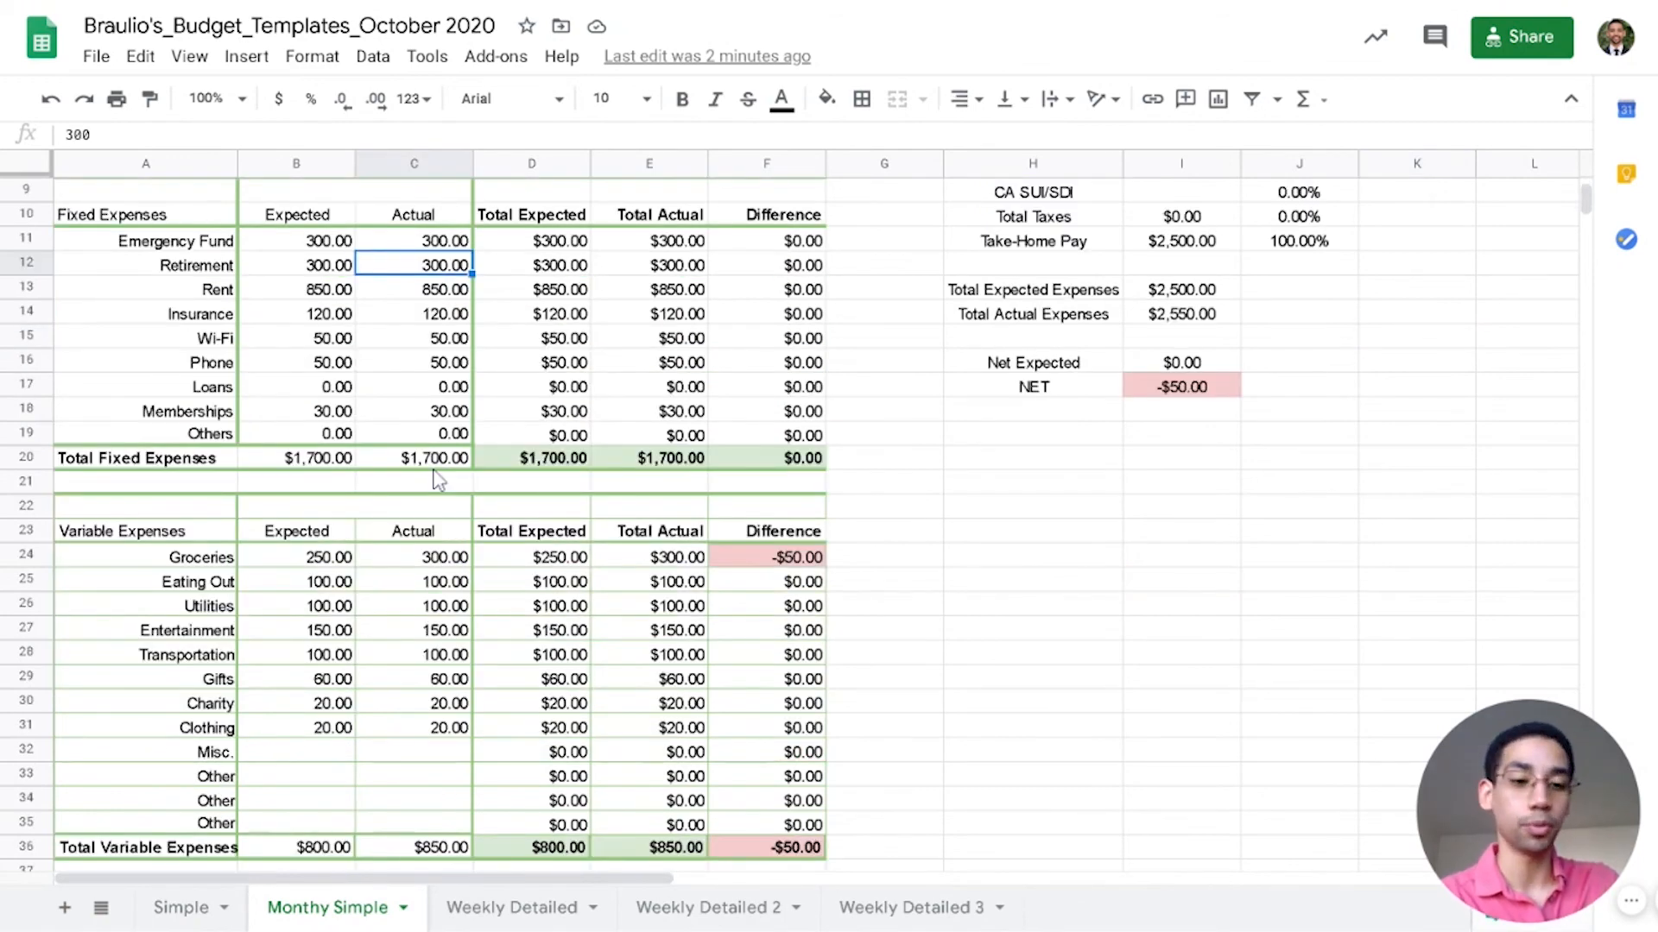
pyautogui.click(427, 581)
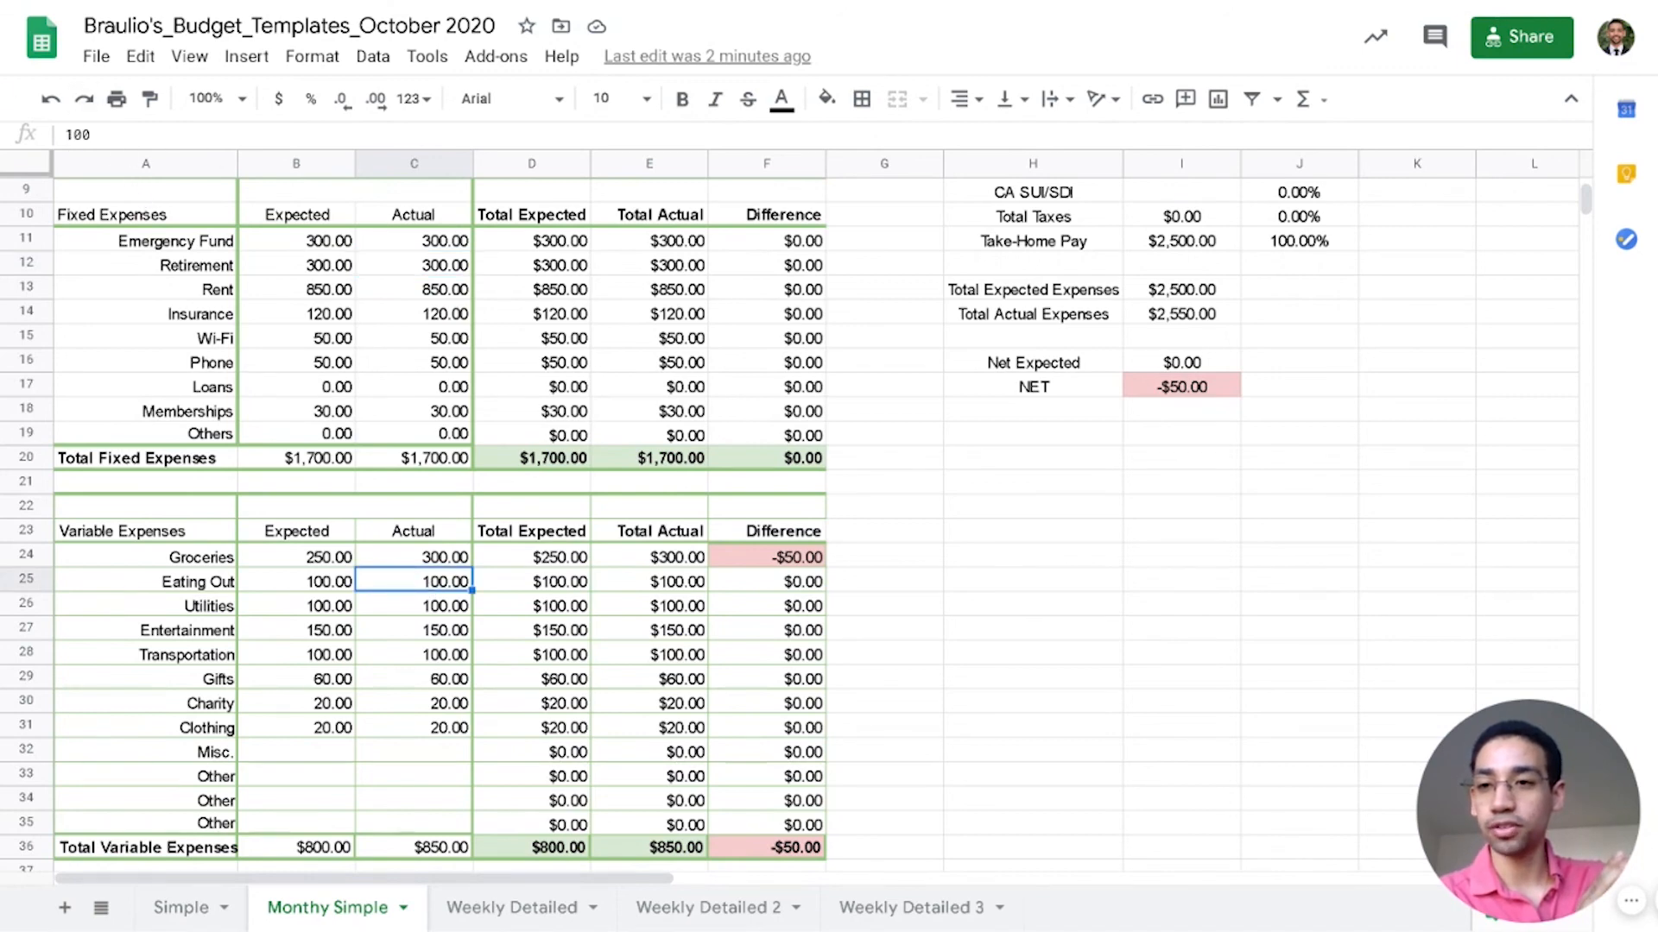
pyautogui.click(65, 134)
pyautogui.write('=')
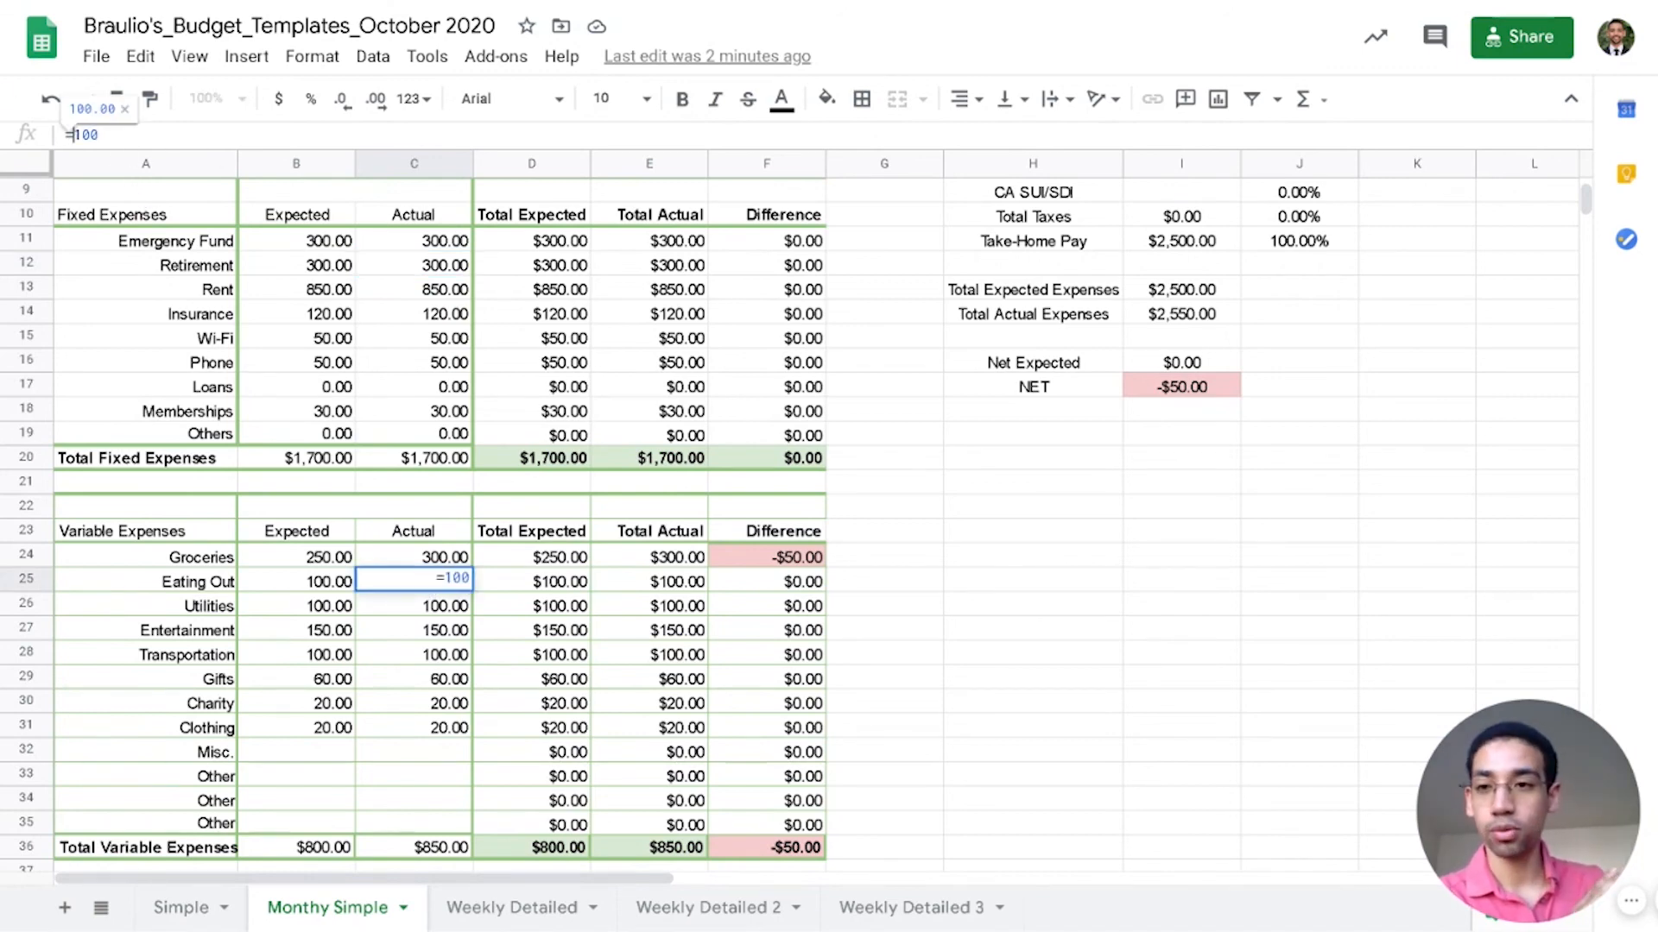
pyautogui.press('Right')
pyautogui.press('Right')
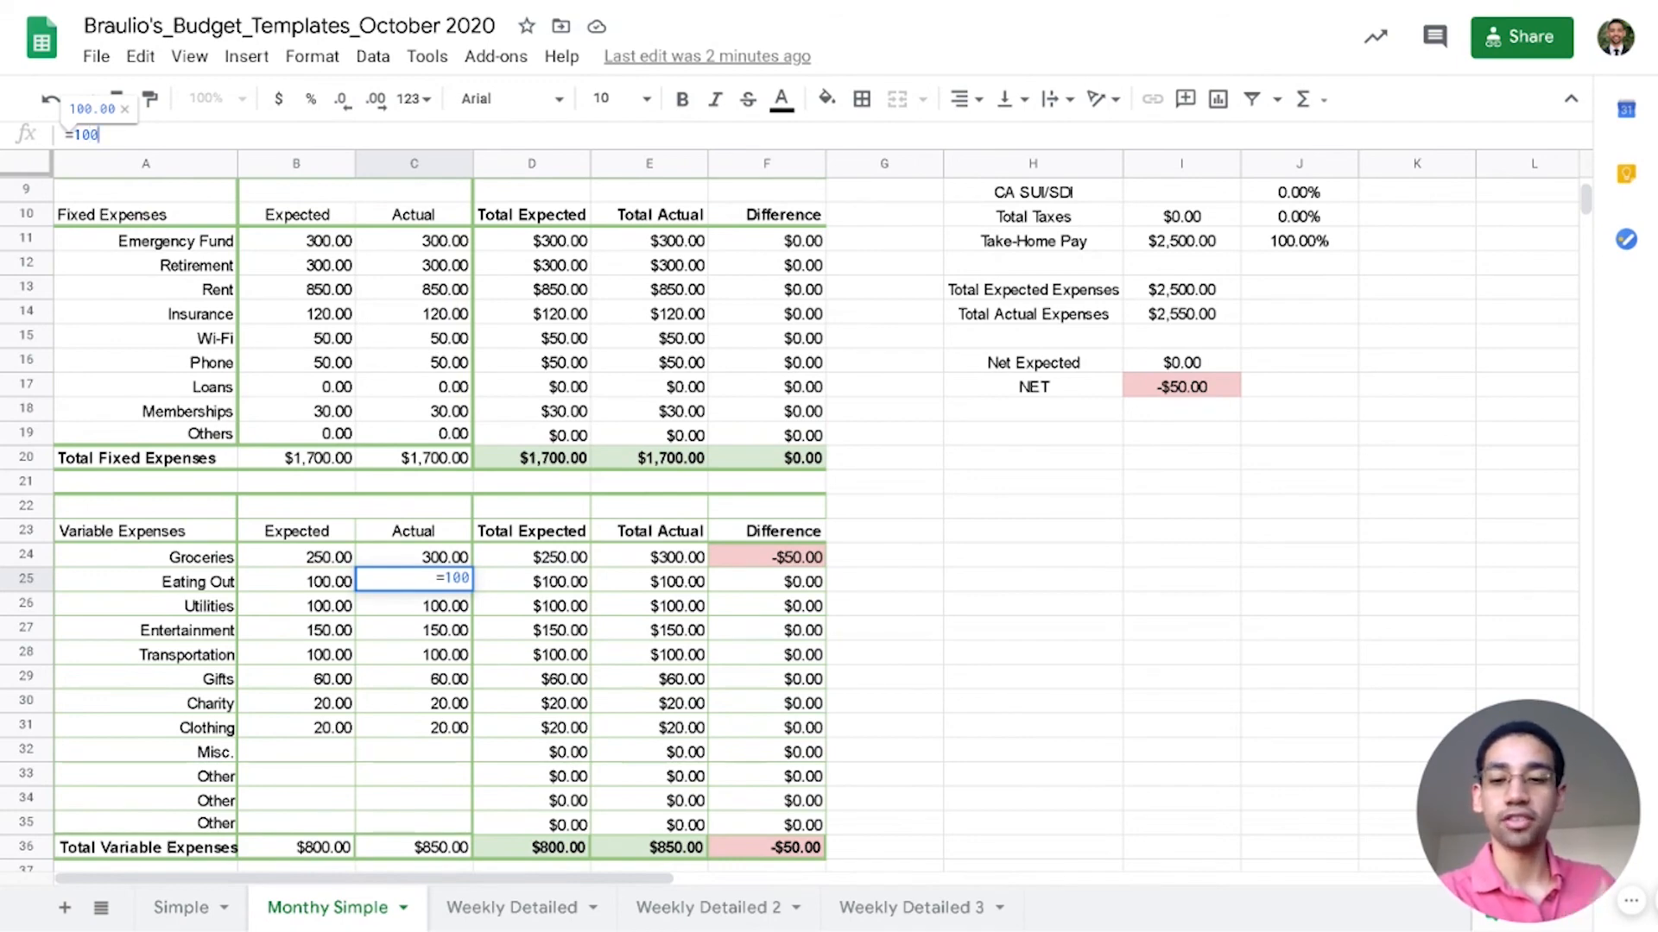
pyautogui.write('+')
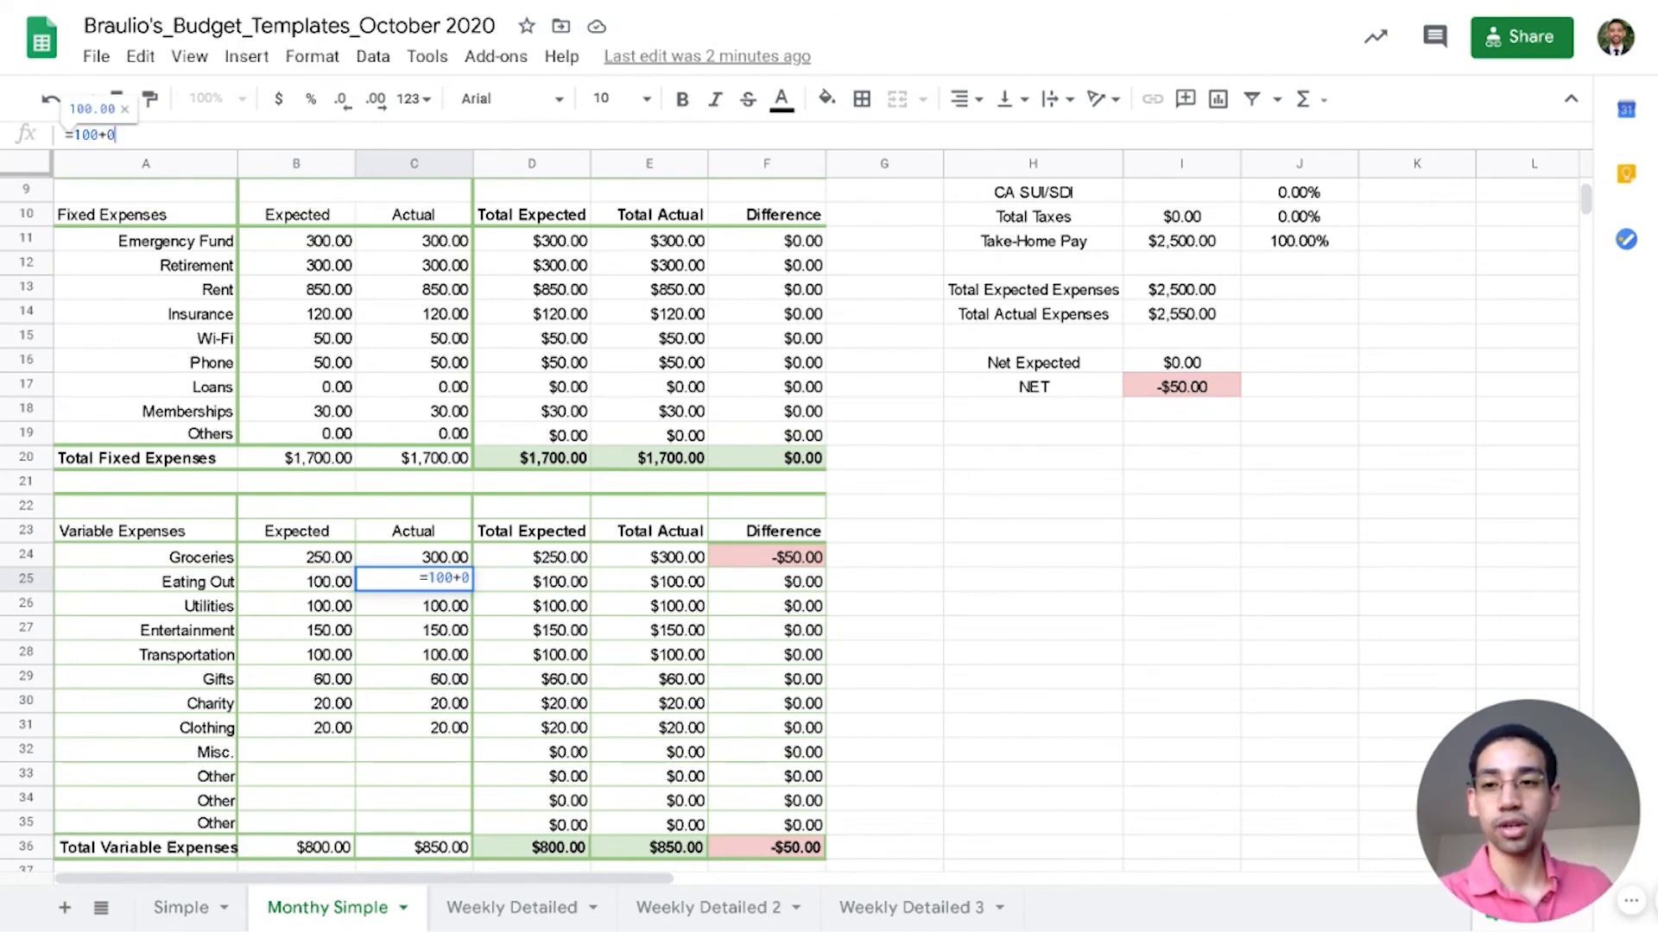
pyautogui.write('100')
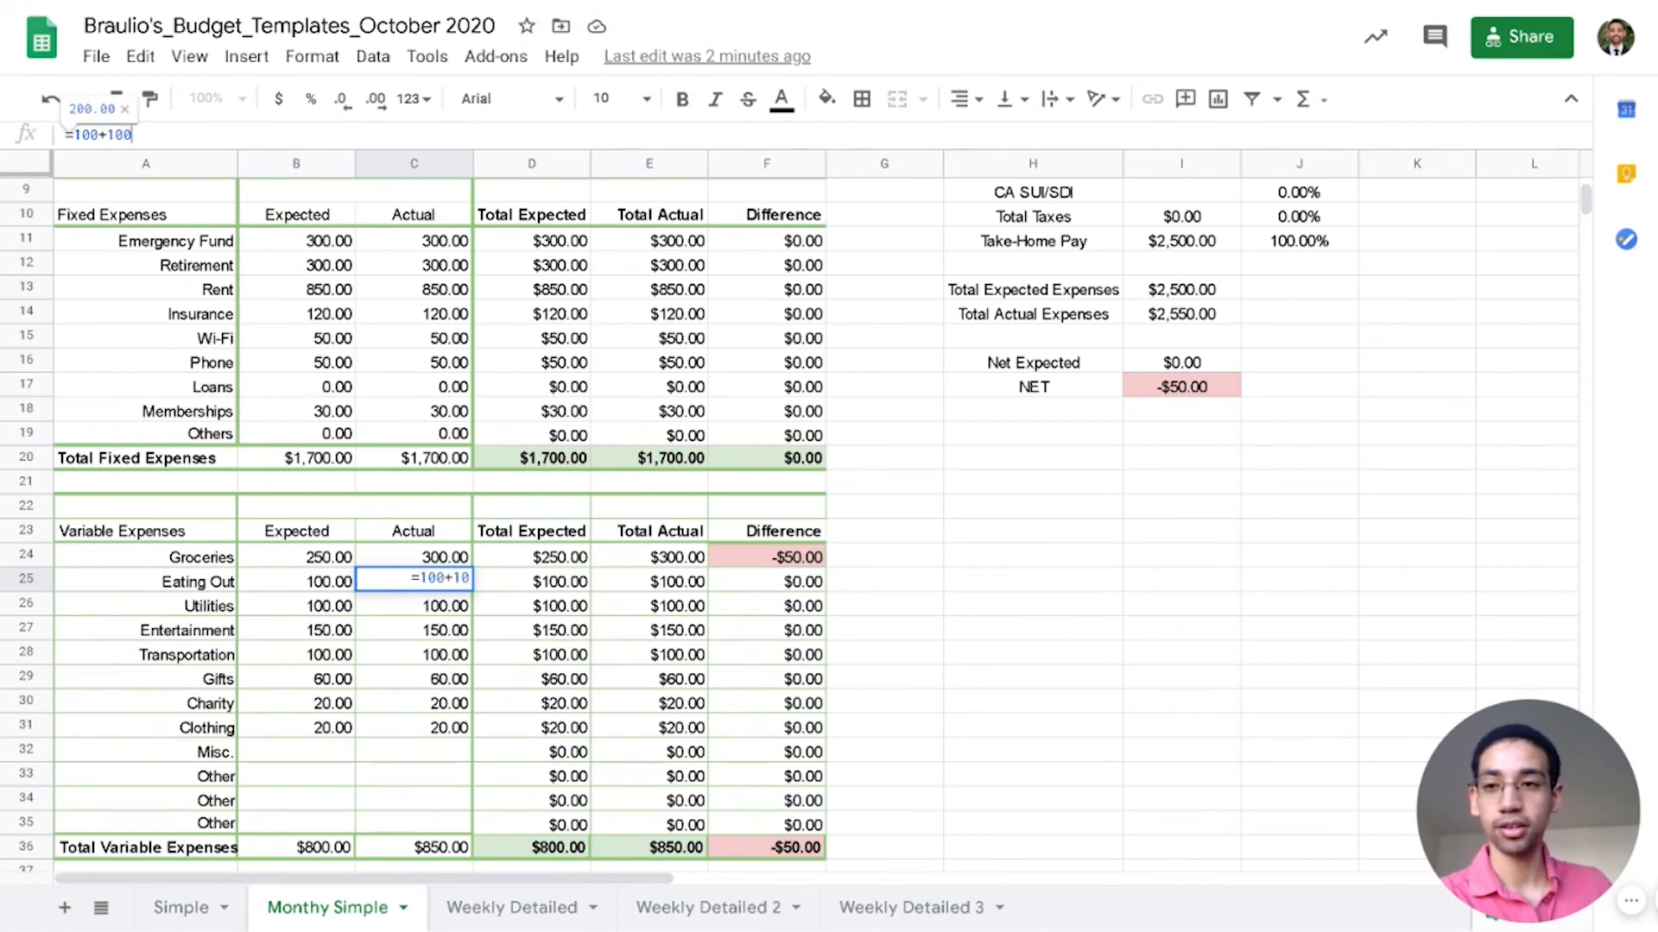
pyautogui.press('Return')
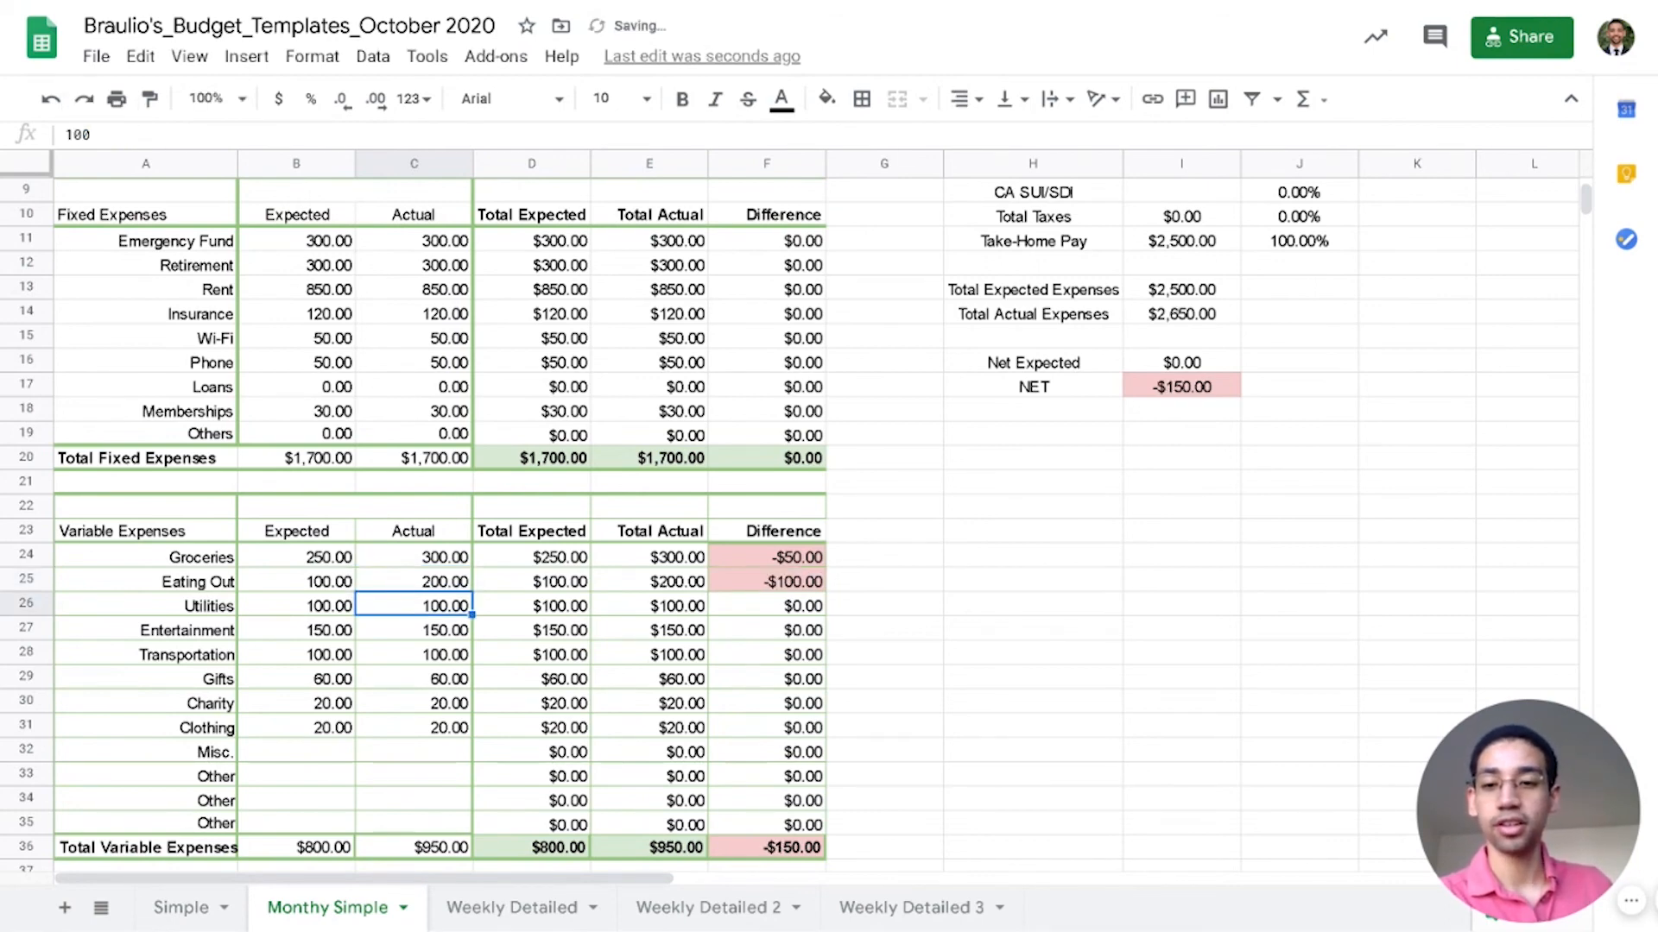
# Step: Add another 10 expense to the actual Eating Out formula in C25, making it =100+100+10
pyautogui.press('Up')
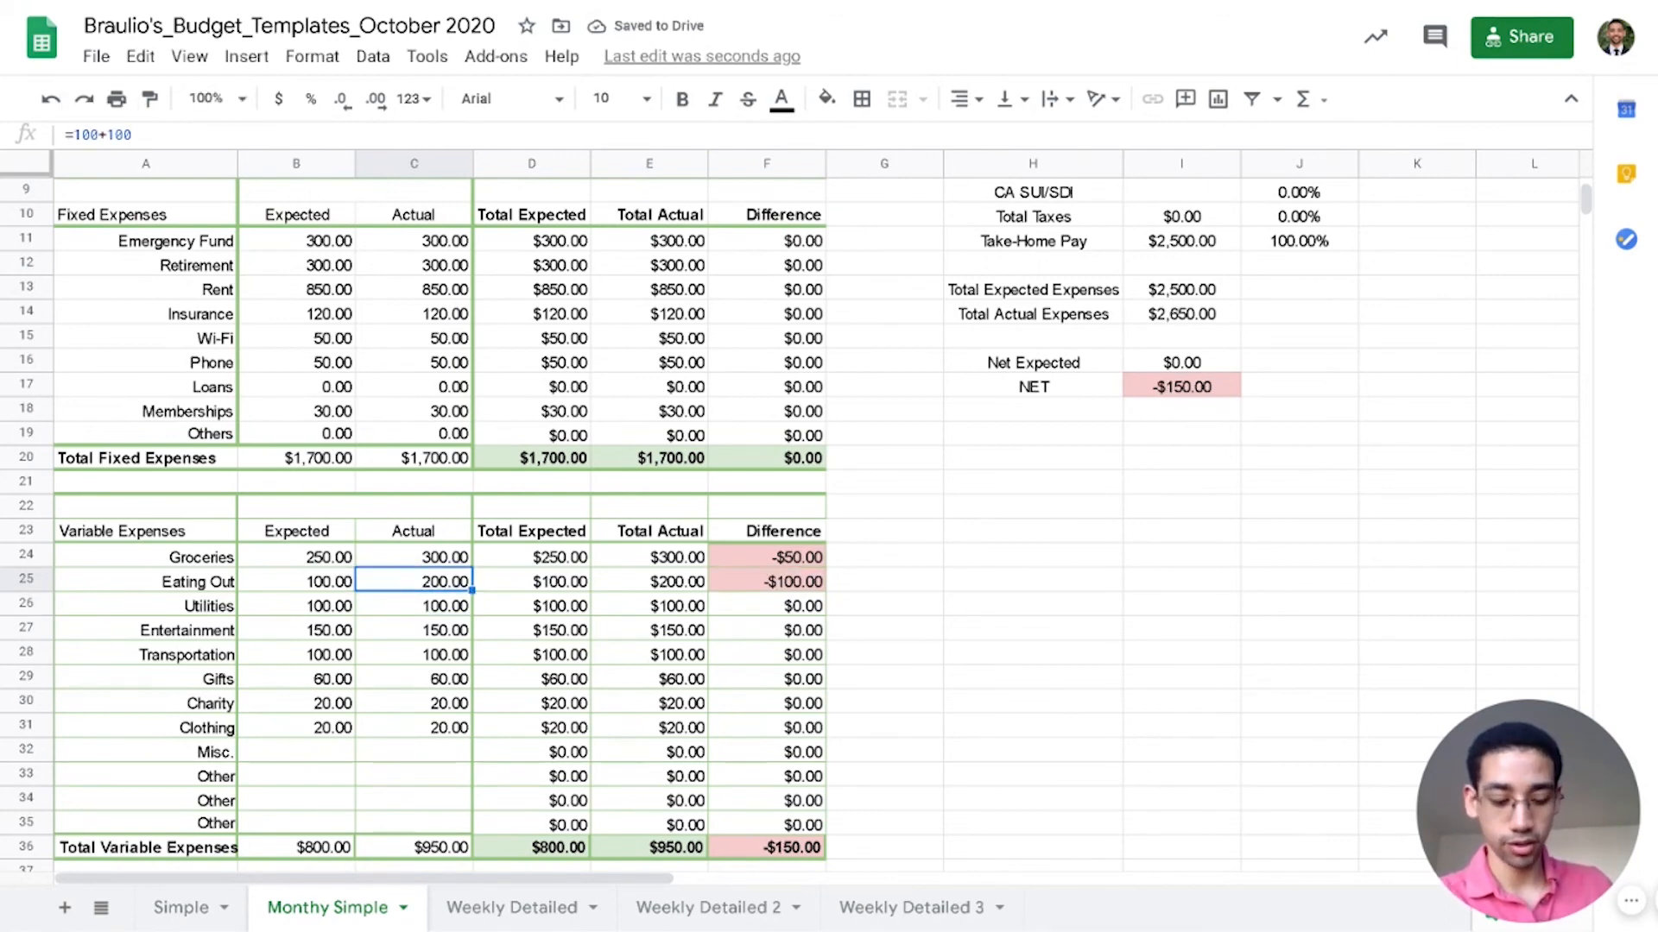
pyautogui.press('Down')
pyautogui.press('Up')
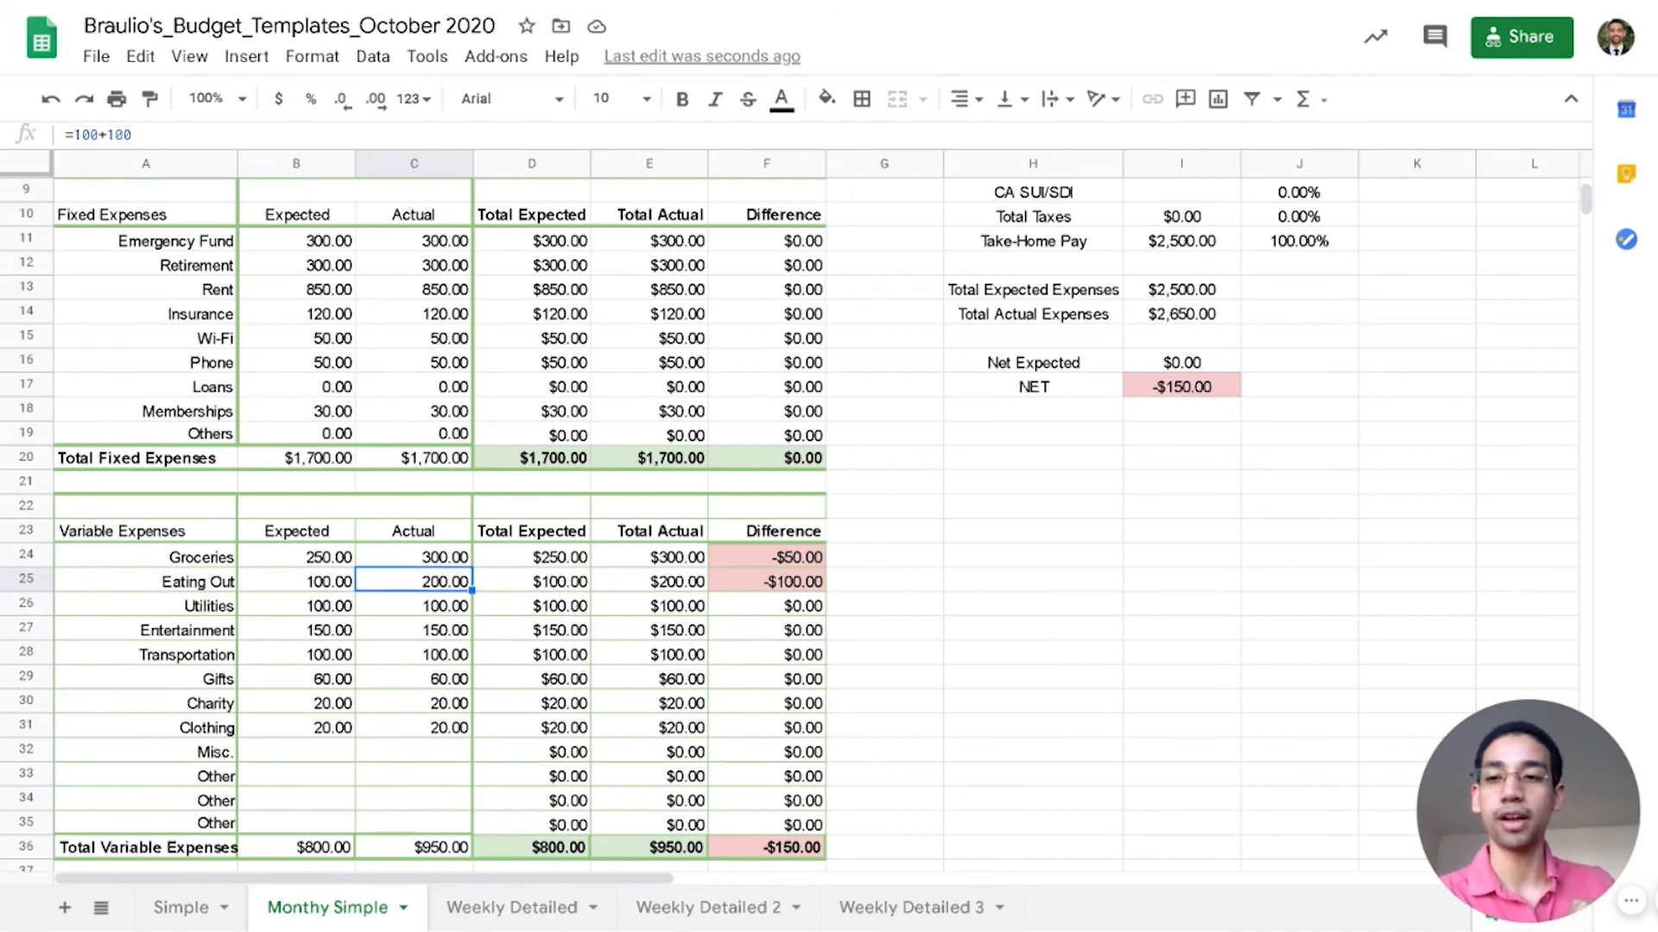
pyautogui.press('F2')
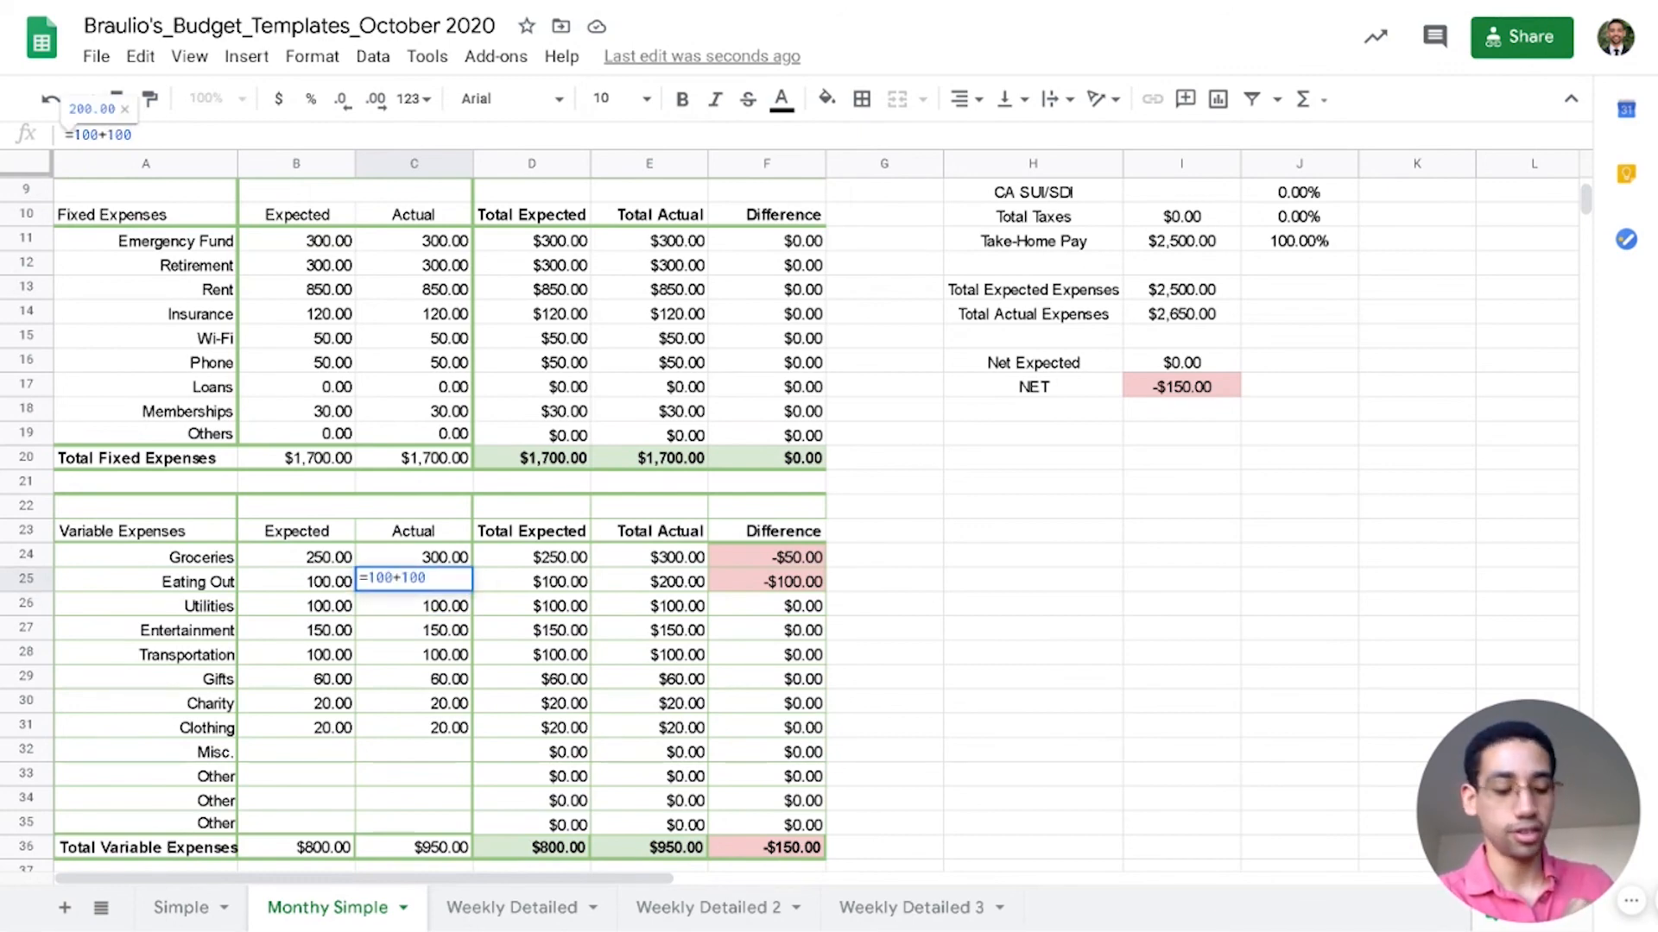
pyautogui.write('+10')
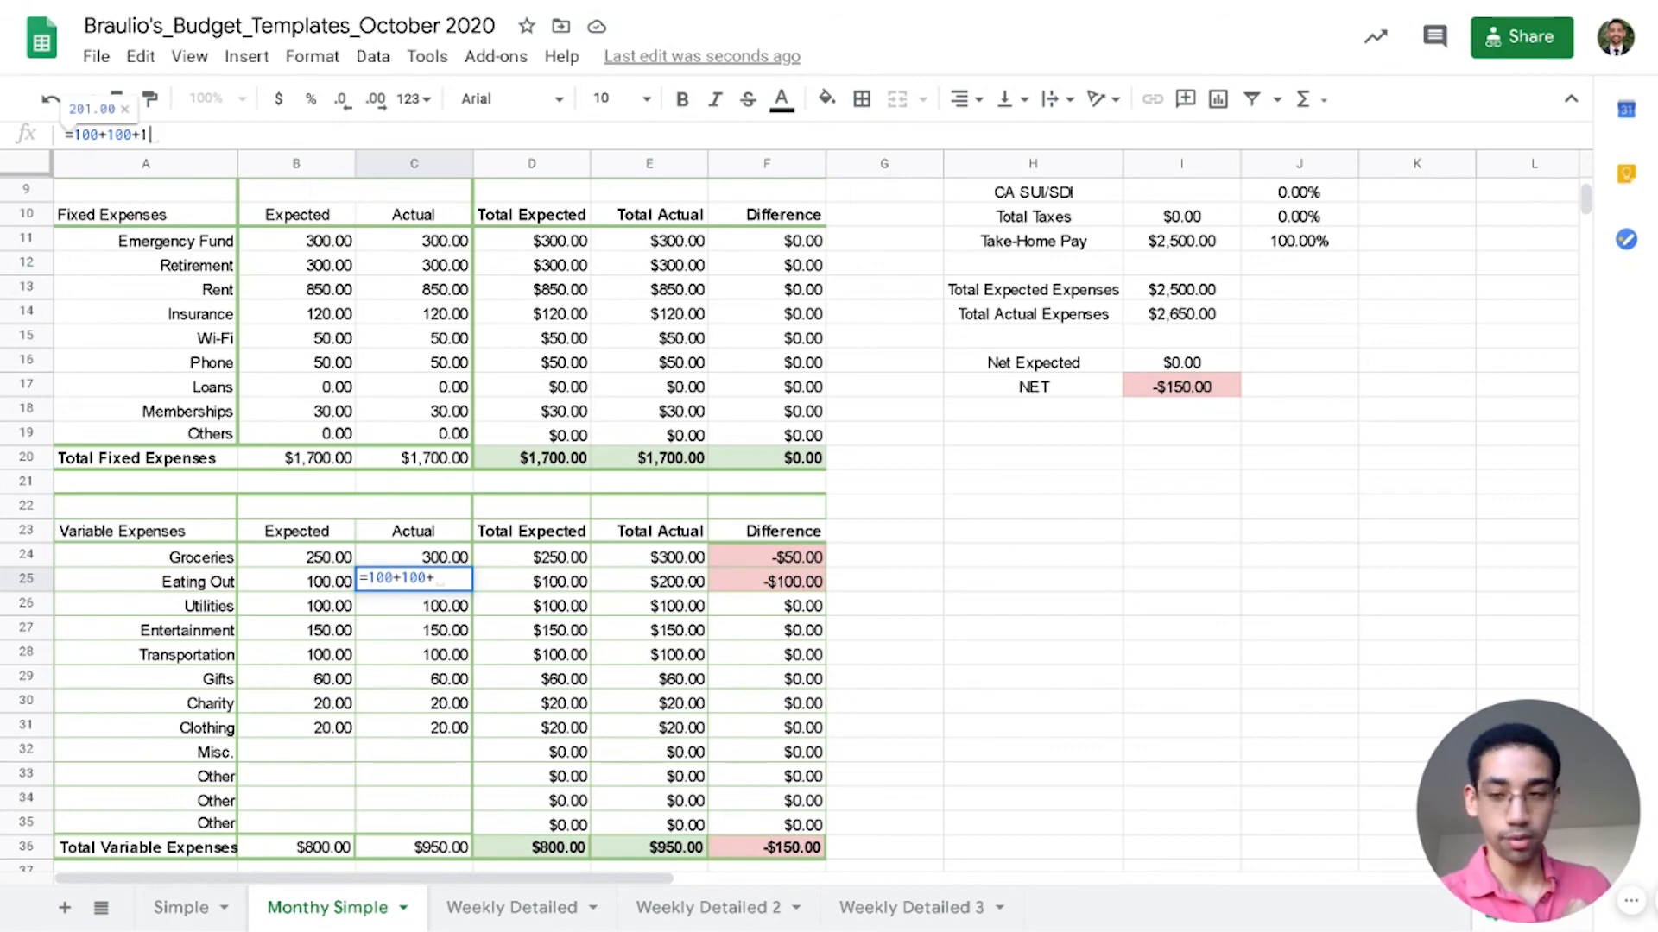
pyautogui.press('Return')
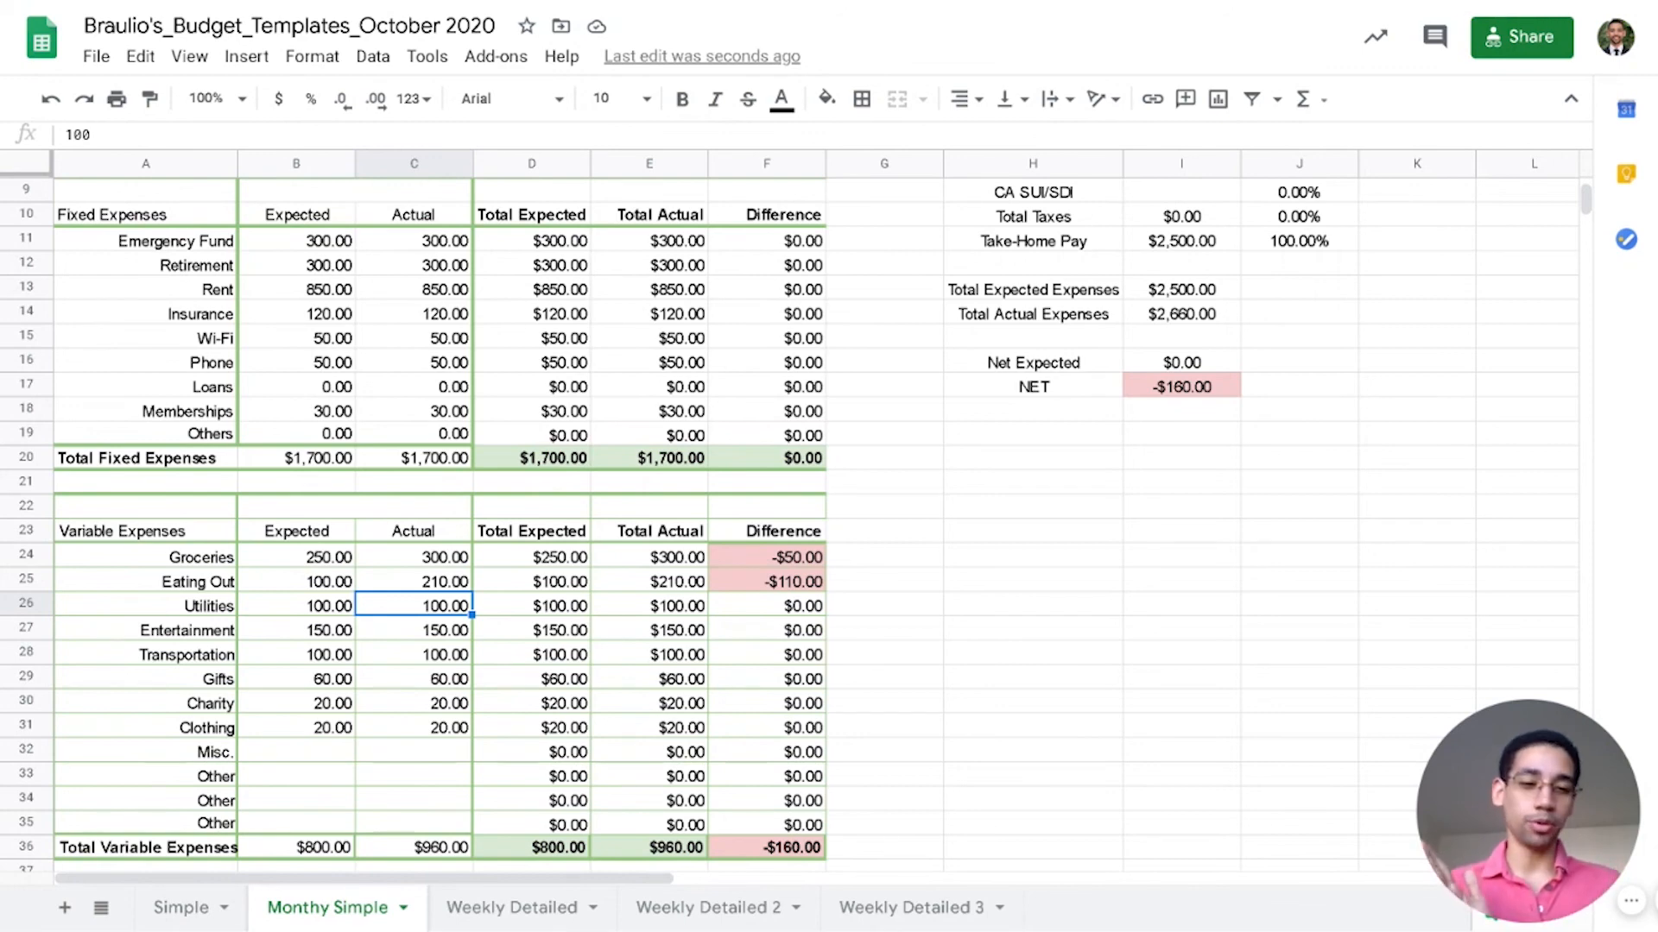
pyautogui.scroll(3, 134, 210)
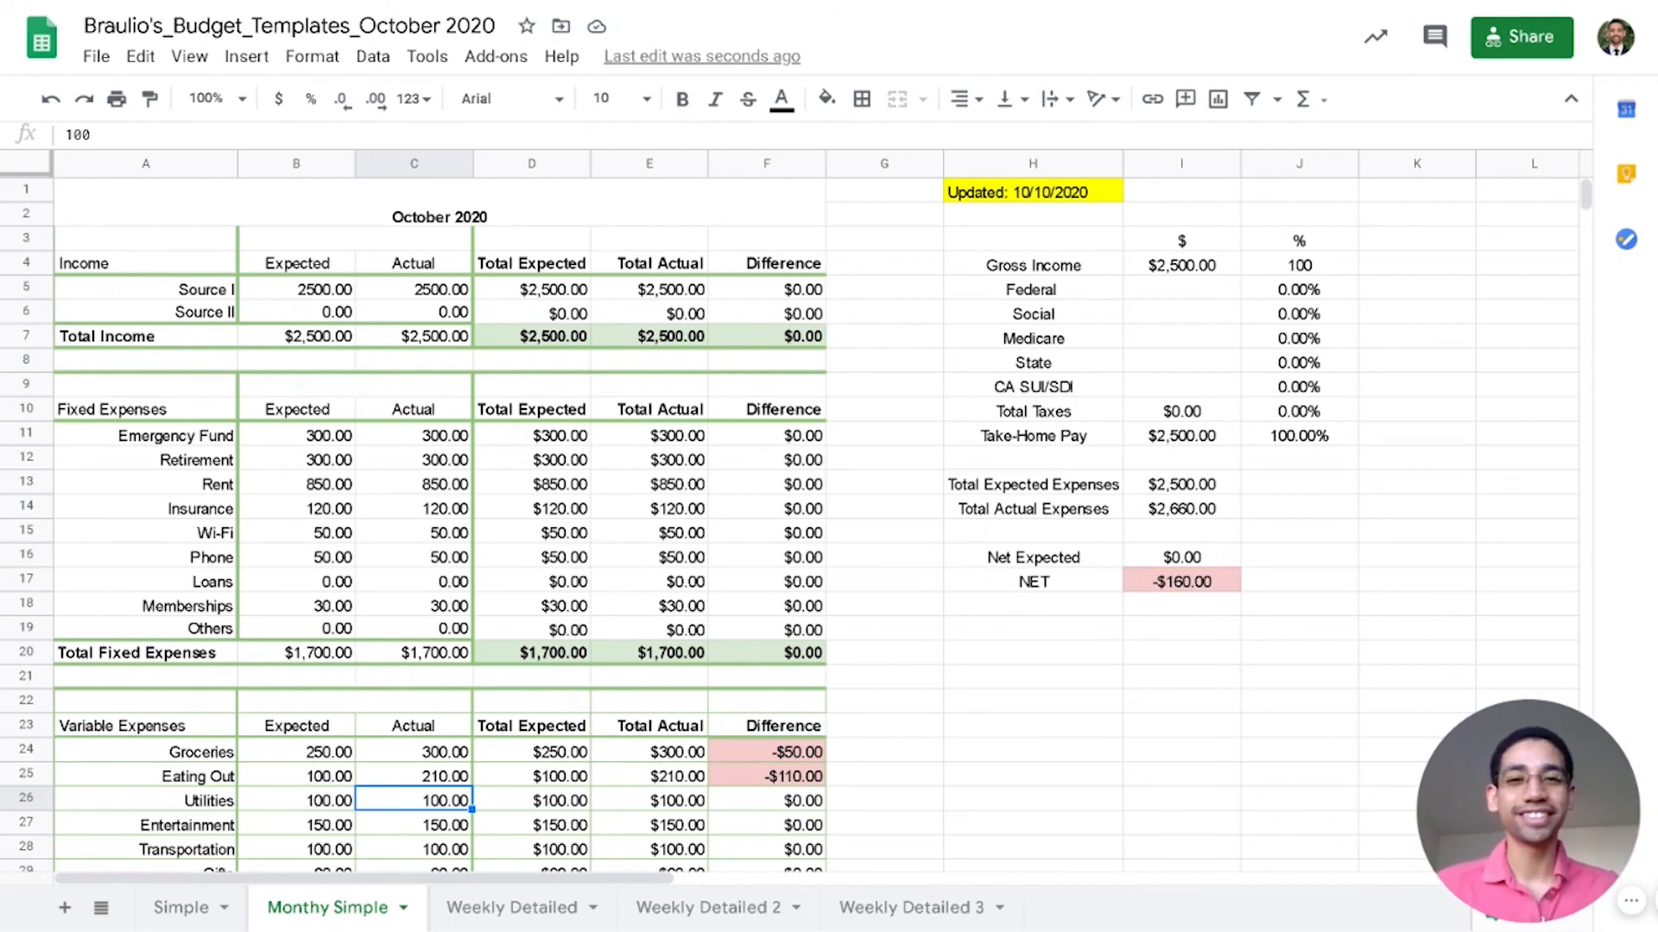
pyautogui.click(753, 653)
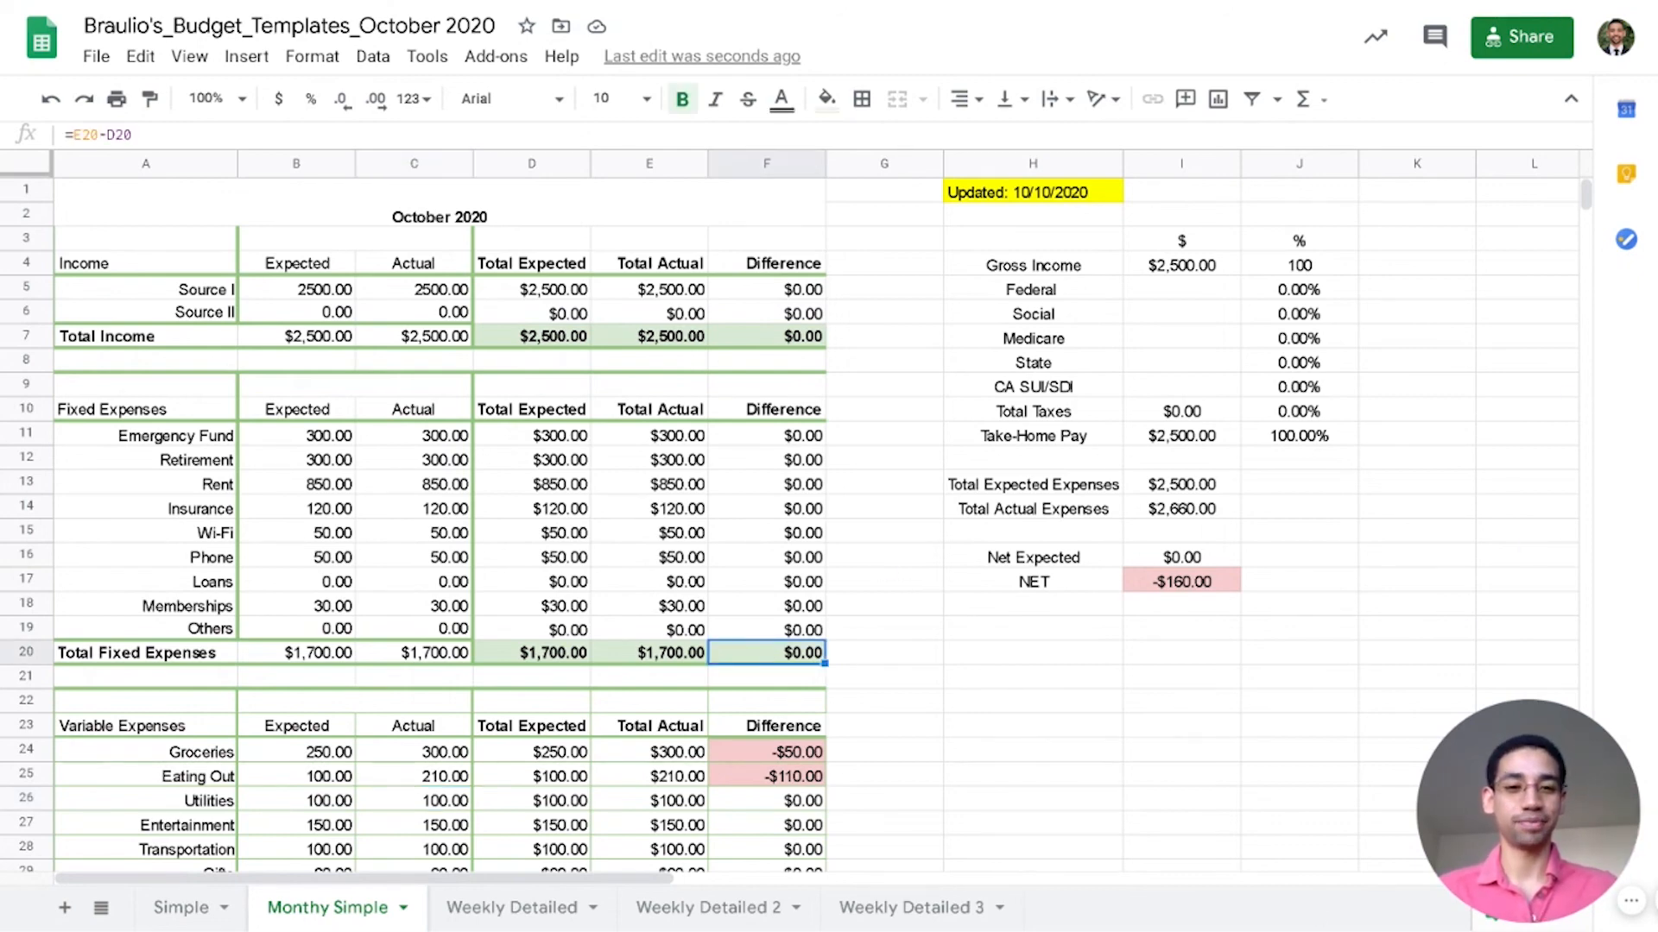